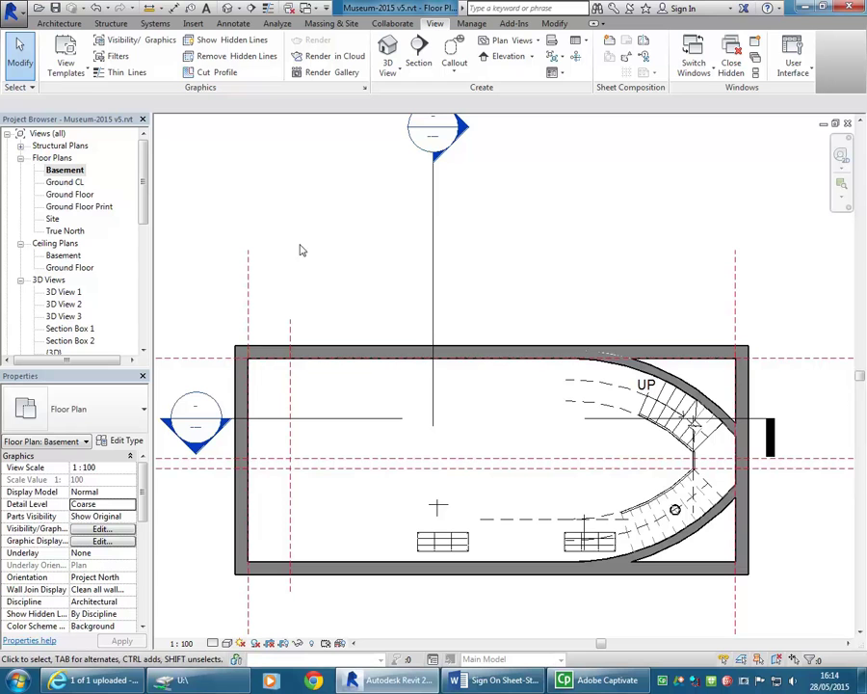
# Create a perspective camera view at 1750 offset from Basement, looking from near the straight end wall towards the curved staircase
pyautogui.click(239, 9)
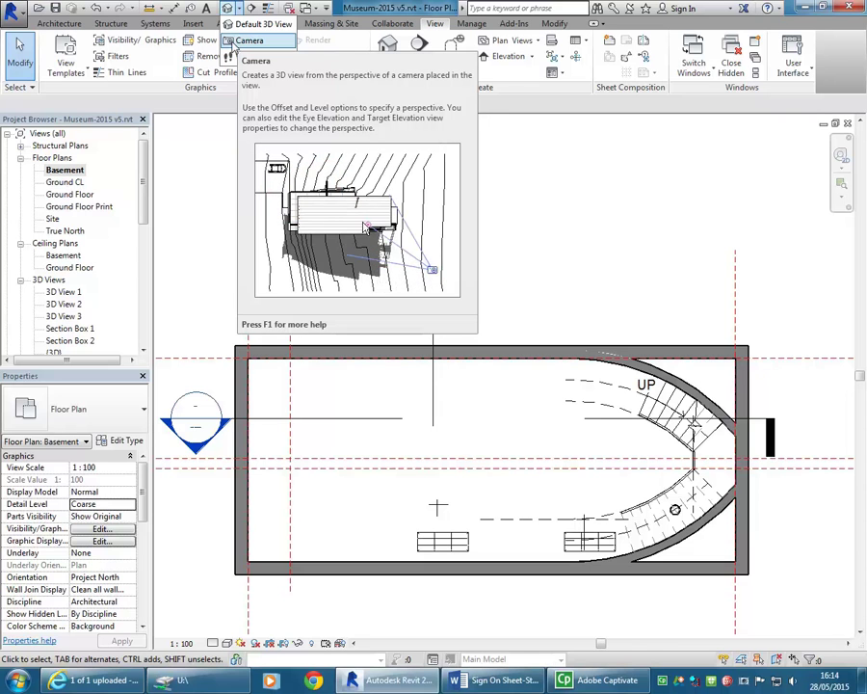
pyautogui.click(255, 41)
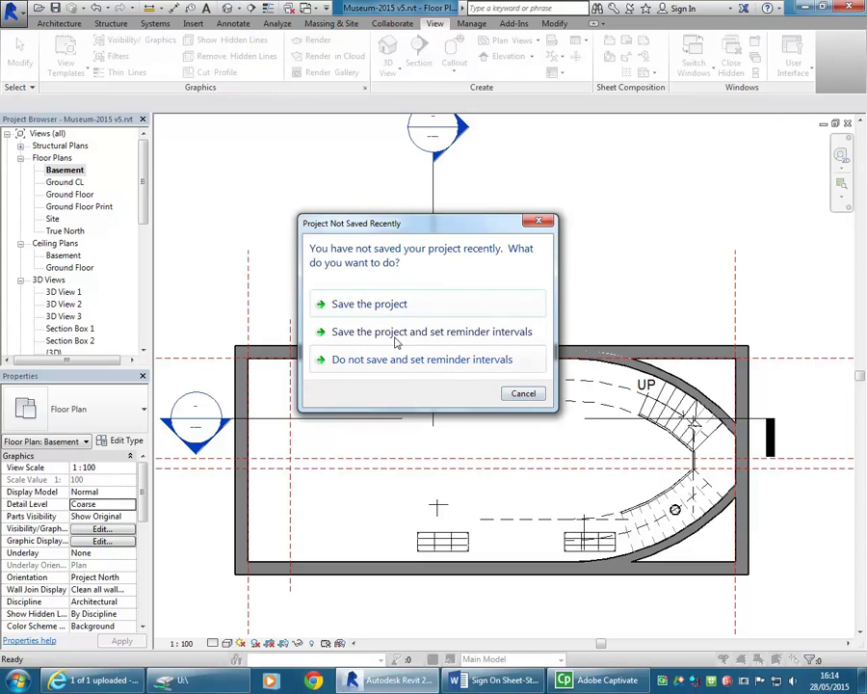
pyautogui.click(523, 393)
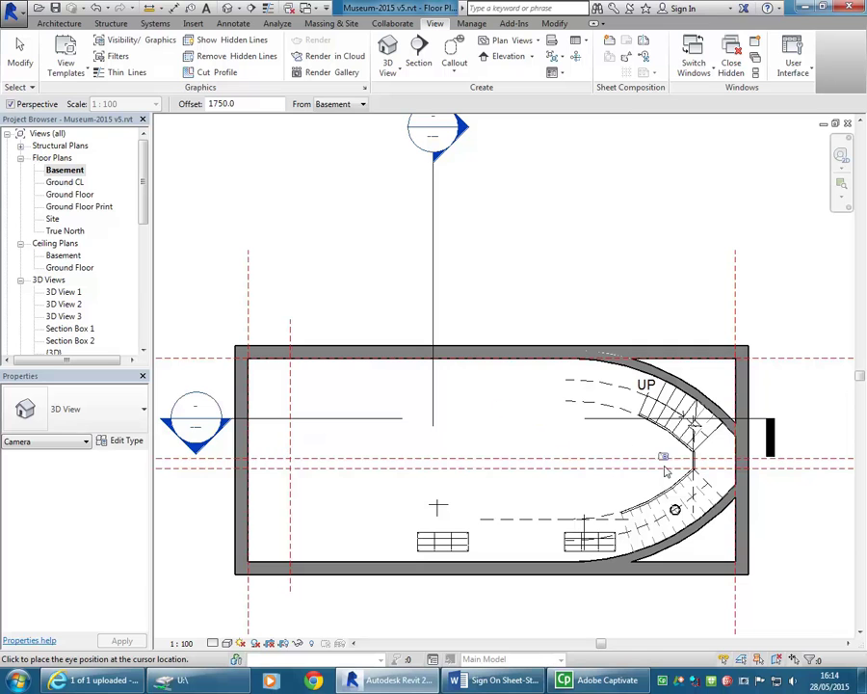
pyautogui.click(277, 450)
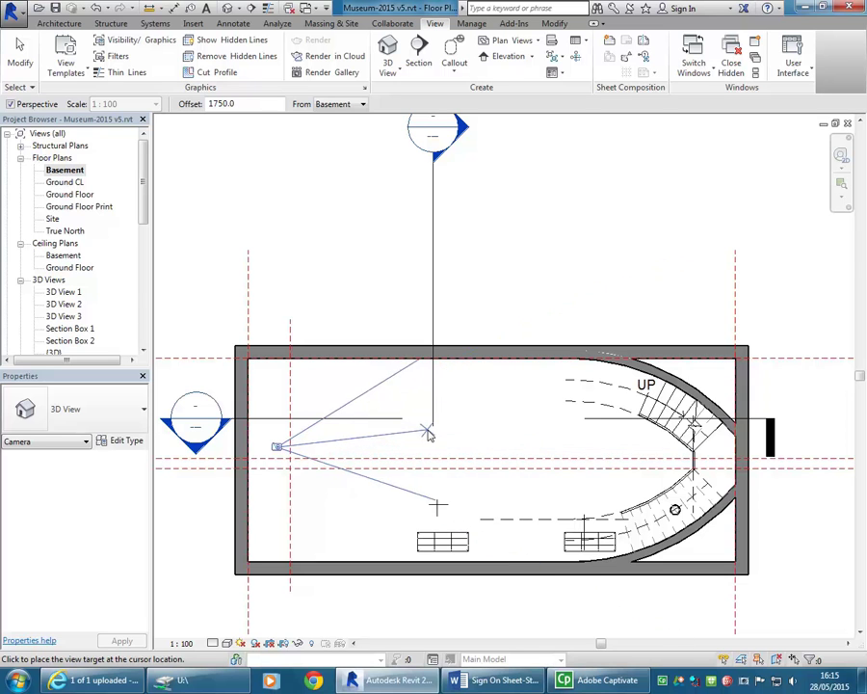
pyautogui.click(713, 453)
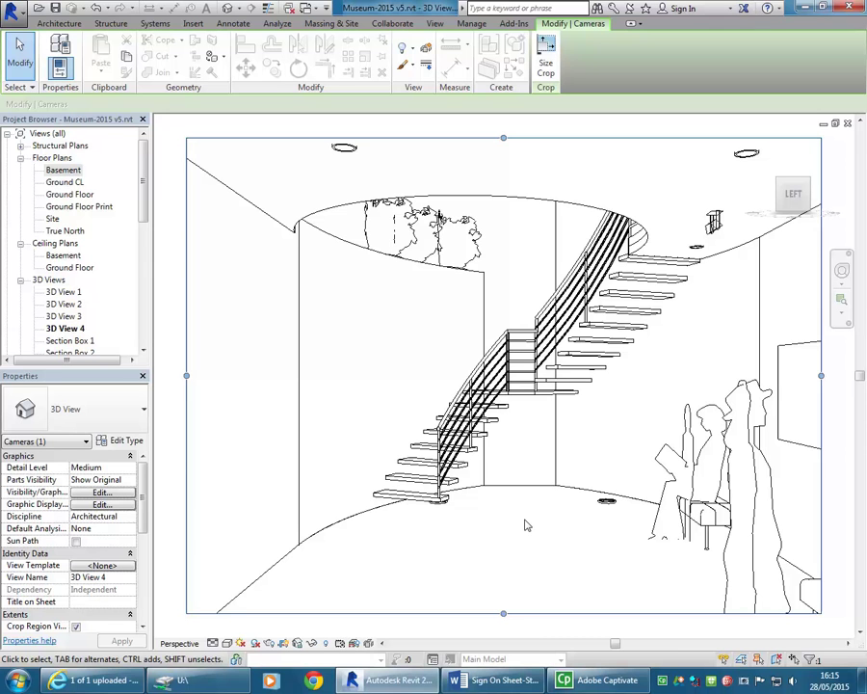
pyautogui.click(556, 520)
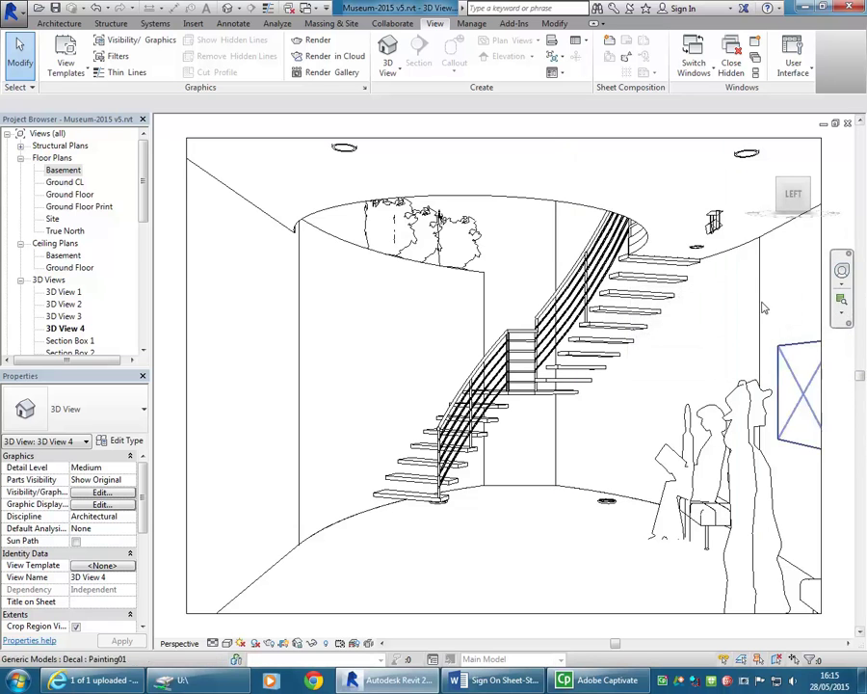
# Activate the Full Navigation Wheel and use Look to tilt the camera view slightly on the staircase
pyautogui.click(843, 287)
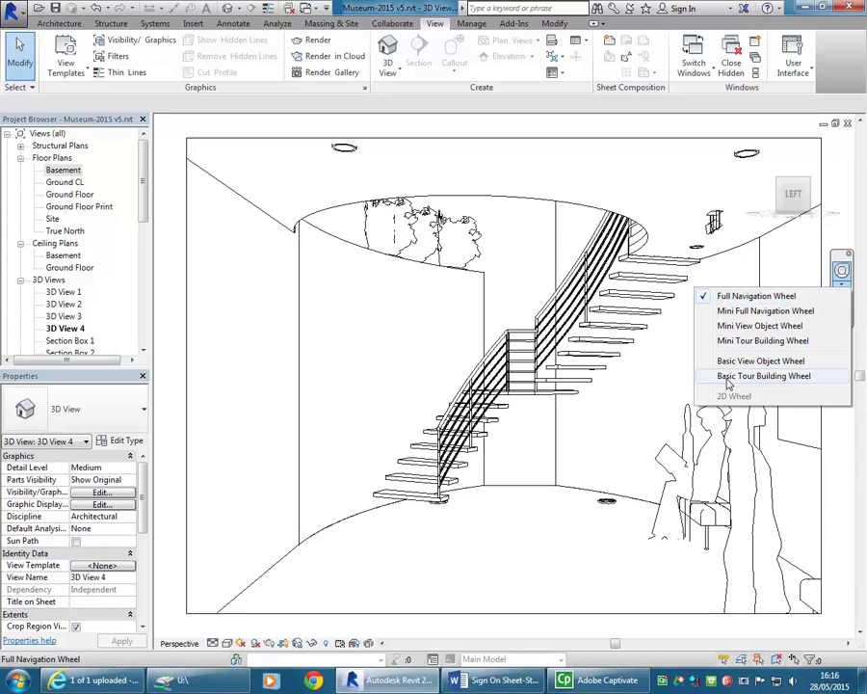
pyautogui.click(769, 296)
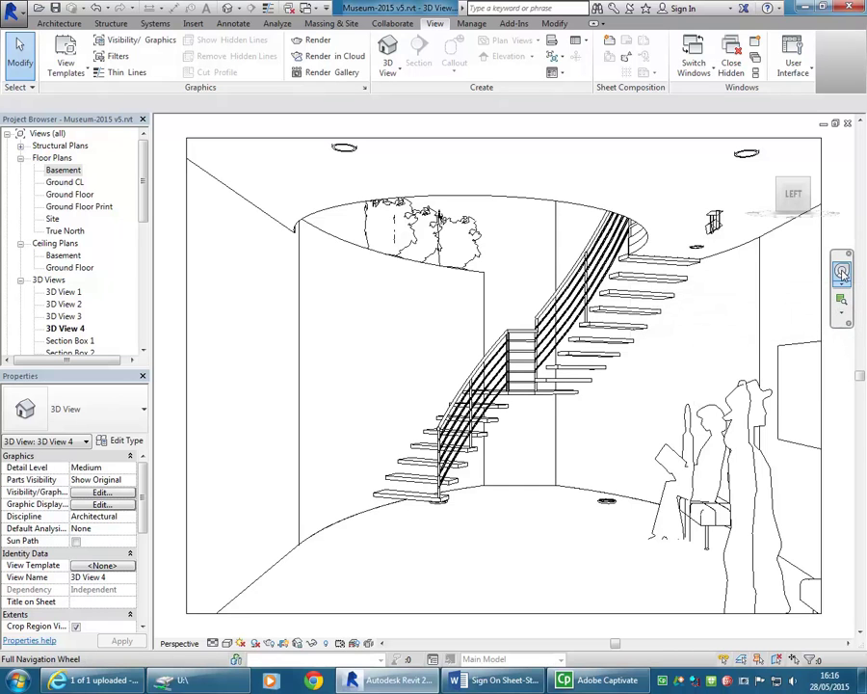
pyautogui.click(841, 272)
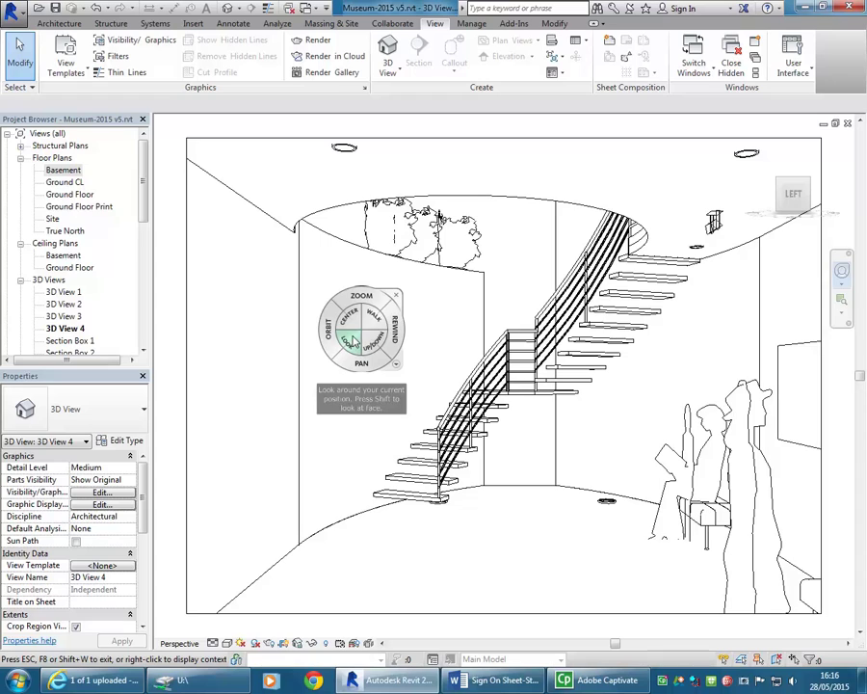
pyautogui.moveTo(349, 342); pyautogui.dragTo(310, 351)
pyautogui.moveTo(386, 367); pyautogui.dragTo(349, 402)
pyautogui.moveTo(359, 347)
pyautogui.mouseDown()
pyautogui.moveTo(355, 332)
pyautogui.moveTo(356, 349)
pyautogui.mouseUp()
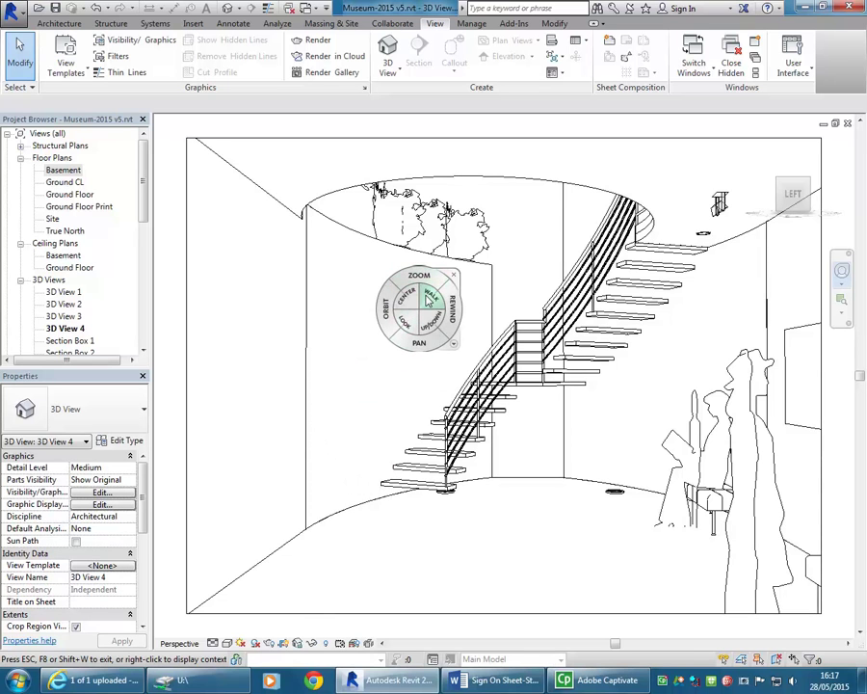
# Walk the camera backwards from the staircase to include more of the floor and the standing figure, and close the wheel
pyautogui.moveTo(429, 298); pyautogui.dragTo(499, 523)
pyautogui.moveTo(367, 340); pyautogui.dragTo(503, 532)
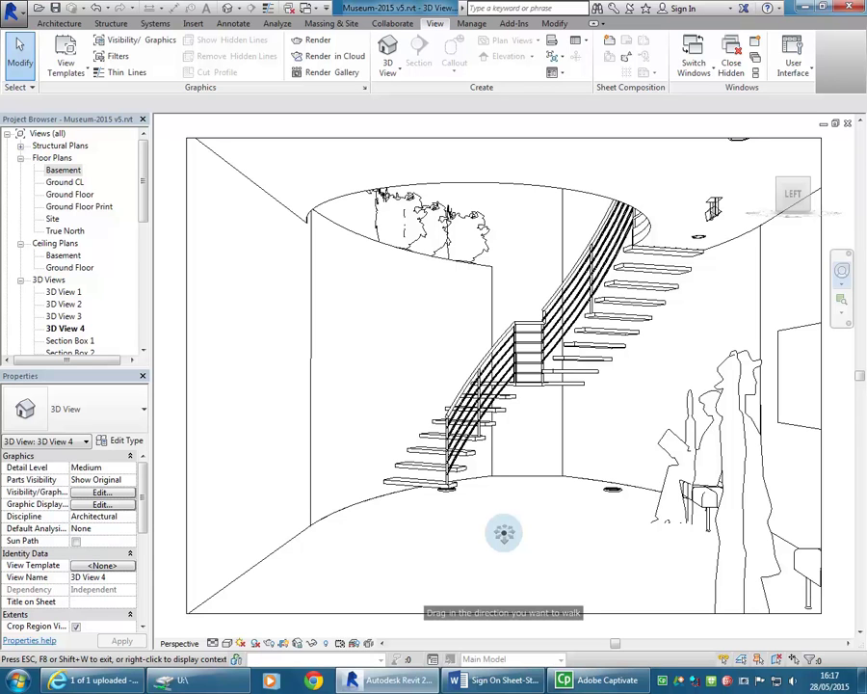
pyautogui.moveTo(503, 533)
pyautogui.mouseDown()
pyautogui.moveTo(503, 574)
pyautogui.moveTo(503, 472)
pyautogui.moveTo(502, 574)
pyautogui.moveTo(499, 518)
pyautogui.moveTo(502, 566)
pyautogui.moveTo(503, 540)
pyautogui.moveTo(505, 564)
pyautogui.moveTo(503, 552)
pyautogui.mouseUp()
pyautogui.moveTo(503, 521)
pyautogui.mouseDown()
pyautogui.moveTo(504, 508)
pyautogui.moveTo(504, 528)
pyautogui.mouseUp()
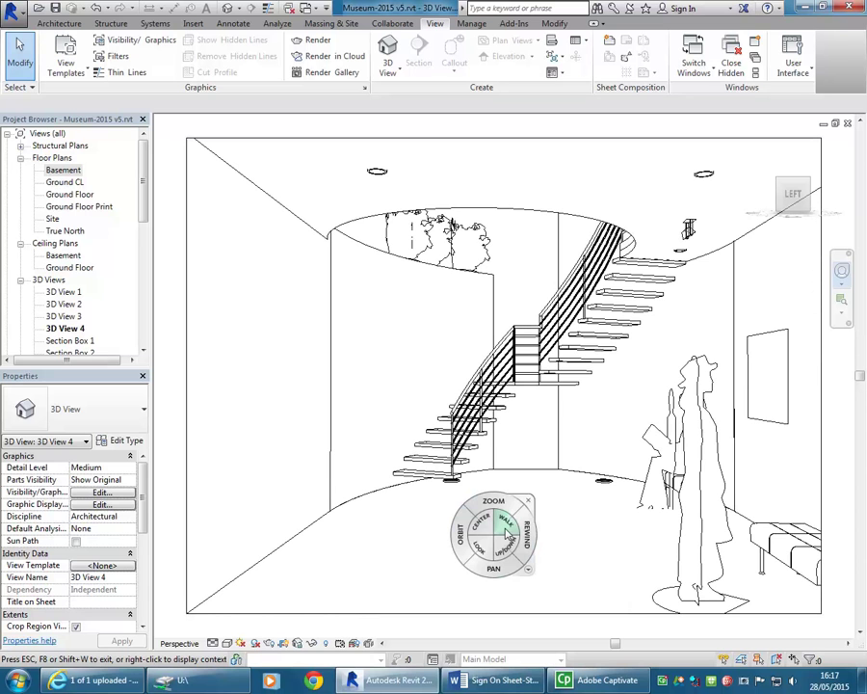
pyautogui.click(528, 501)
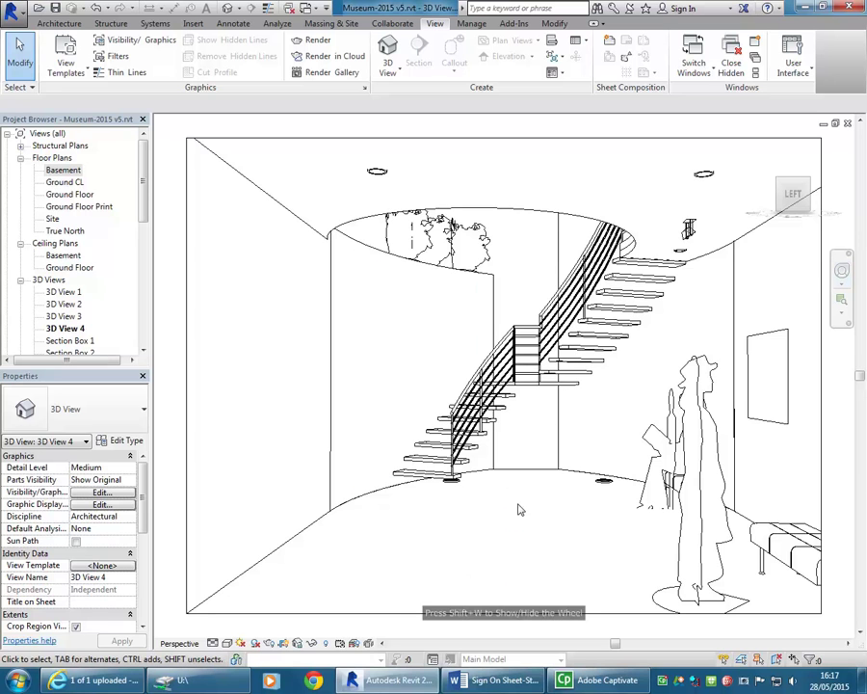
# Set the camera view to Shaded and render it with the Interior: Artificial only lighting scheme
pyautogui.click(227, 644)
pyautogui.click(252, 584)
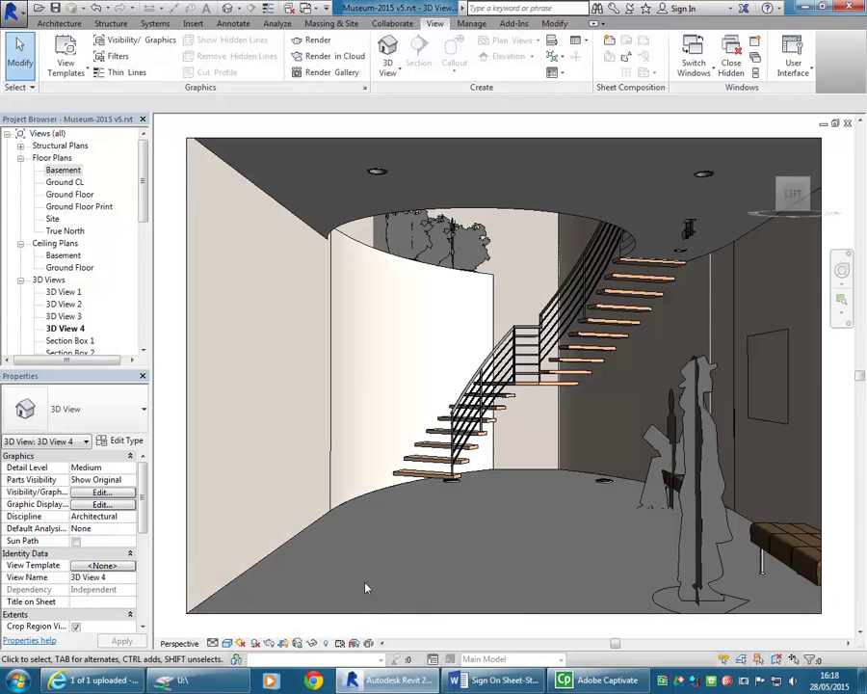
pyautogui.click(269, 642)
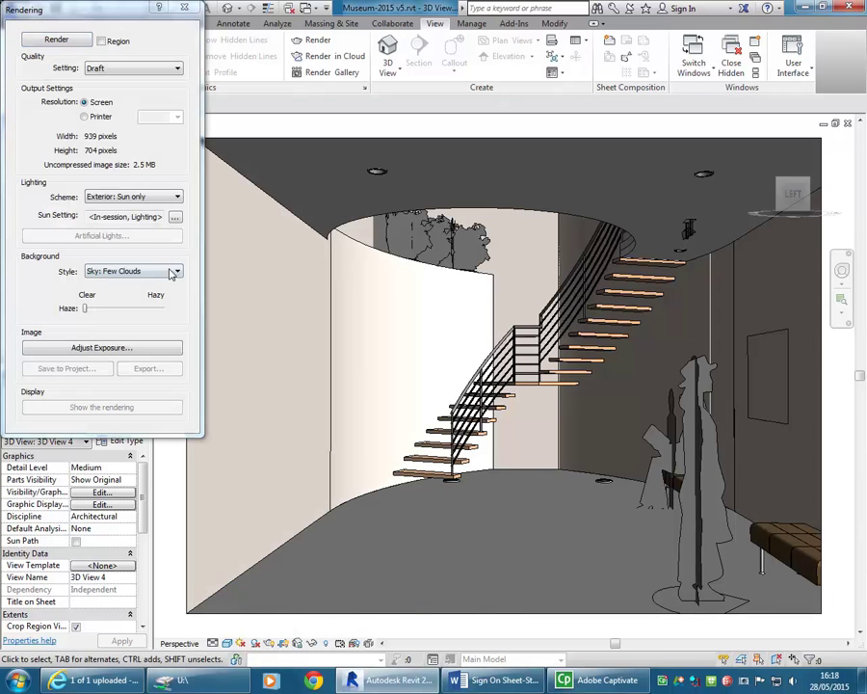
pyautogui.click(125, 199)
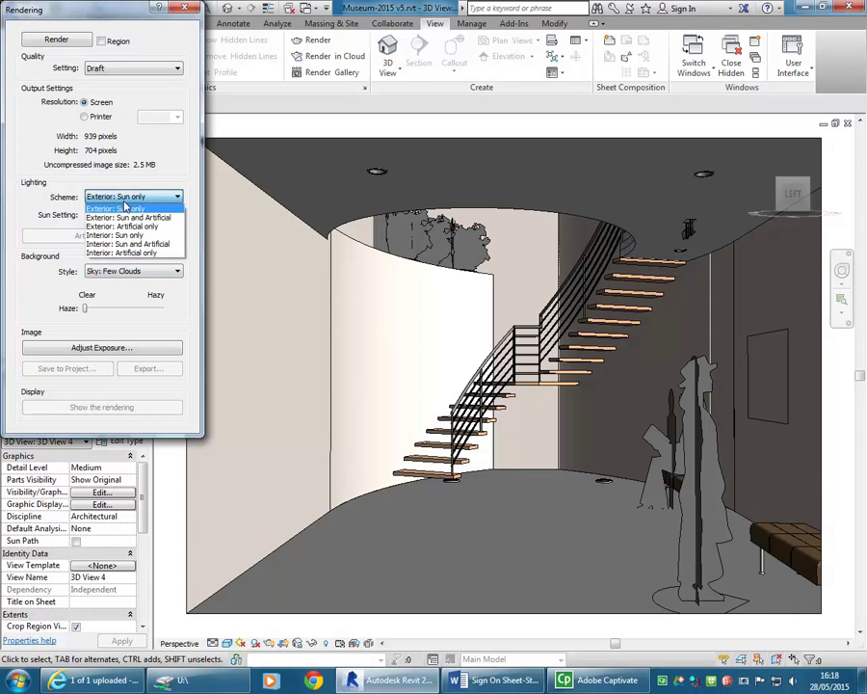
pyautogui.click(126, 253)
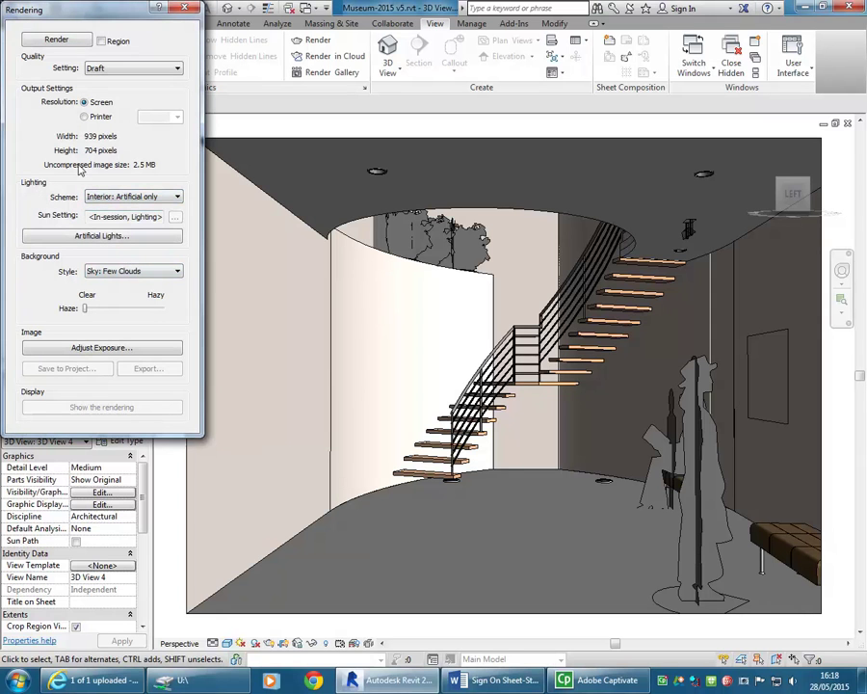
pyautogui.click(56, 40)
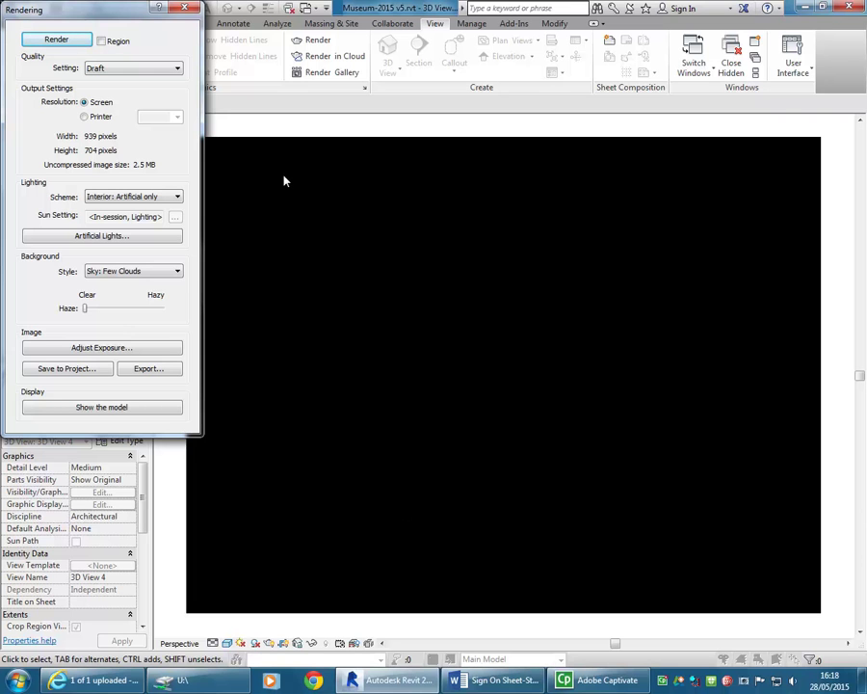
pyautogui.click(184, 8)
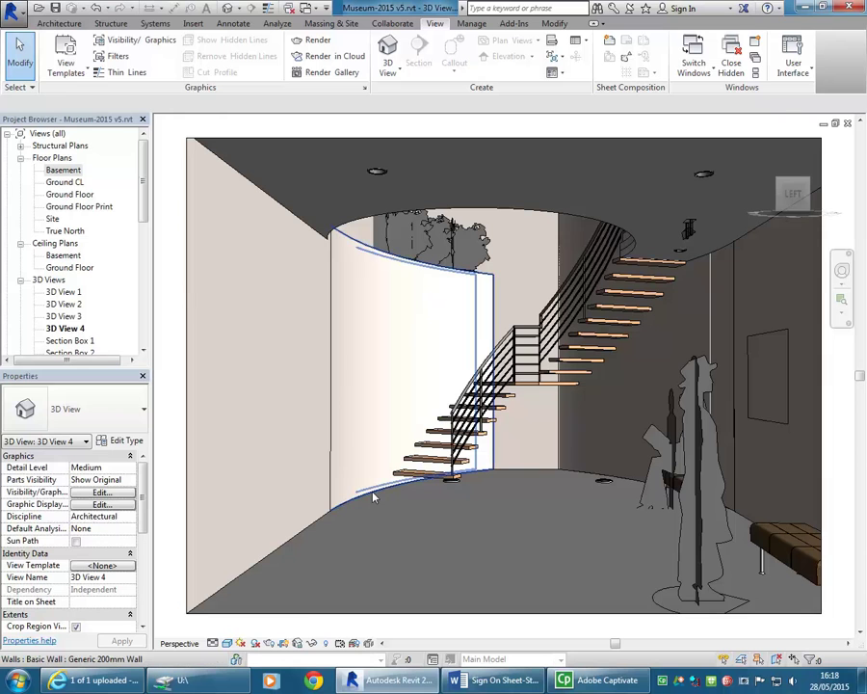
# Open the Basement floor plan and show the camera of 3D View 4 in it
pyautogui.doubleClick(60, 172)
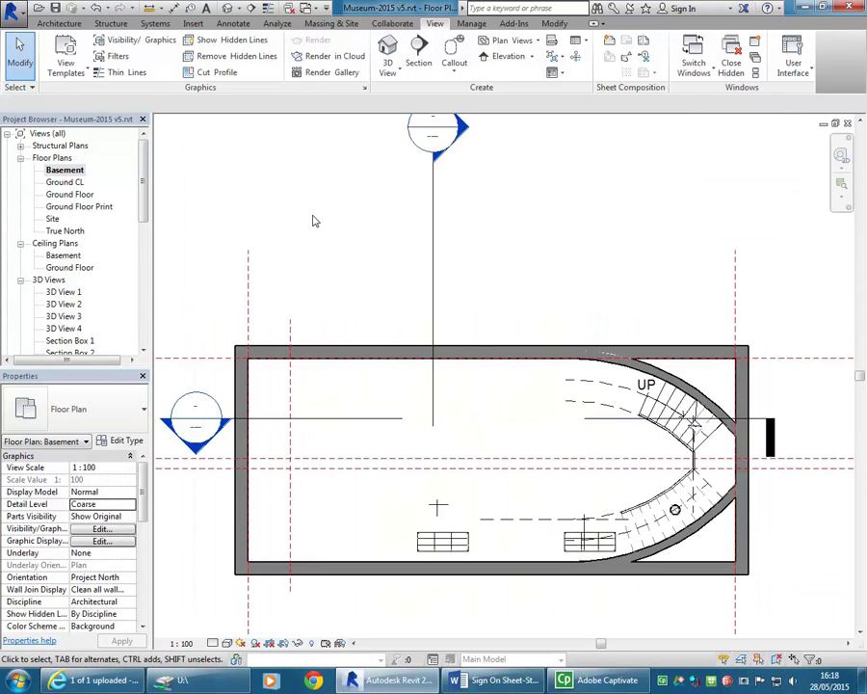
pyautogui.scroll(-2, 327, 222)
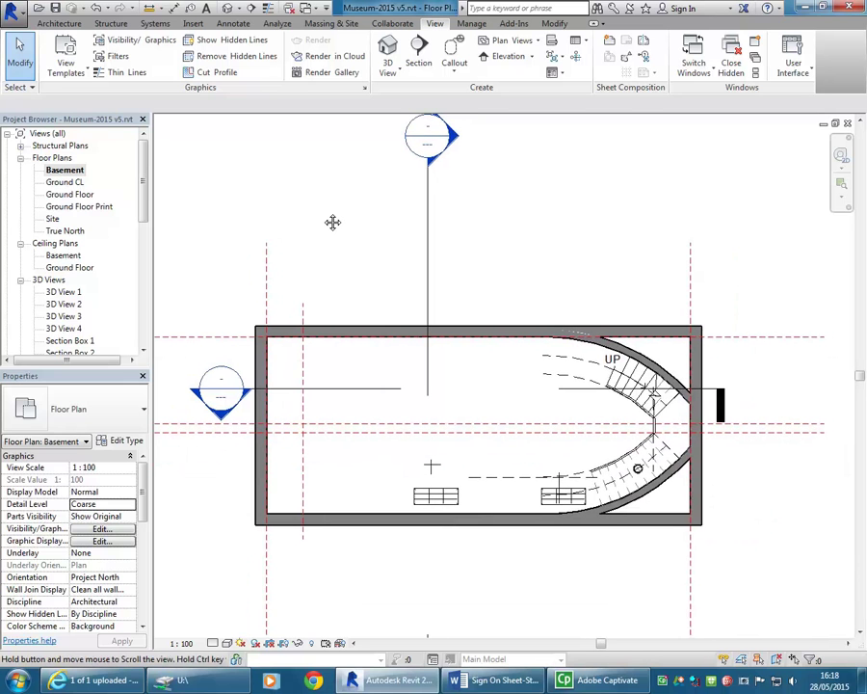
pyautogui.scroll(-2, 327, 219)
pyautogui.moveTo(331, 222); pyautogui.dragTo(318, 218, button='middle')
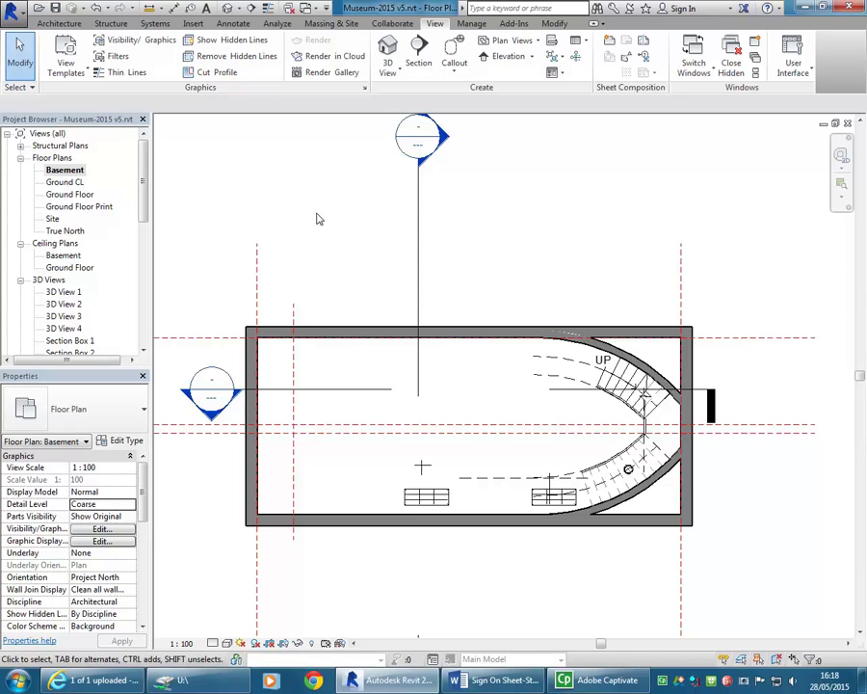
pyautogui.click(61, 329)
pyautogui.rightClick(61, 331)
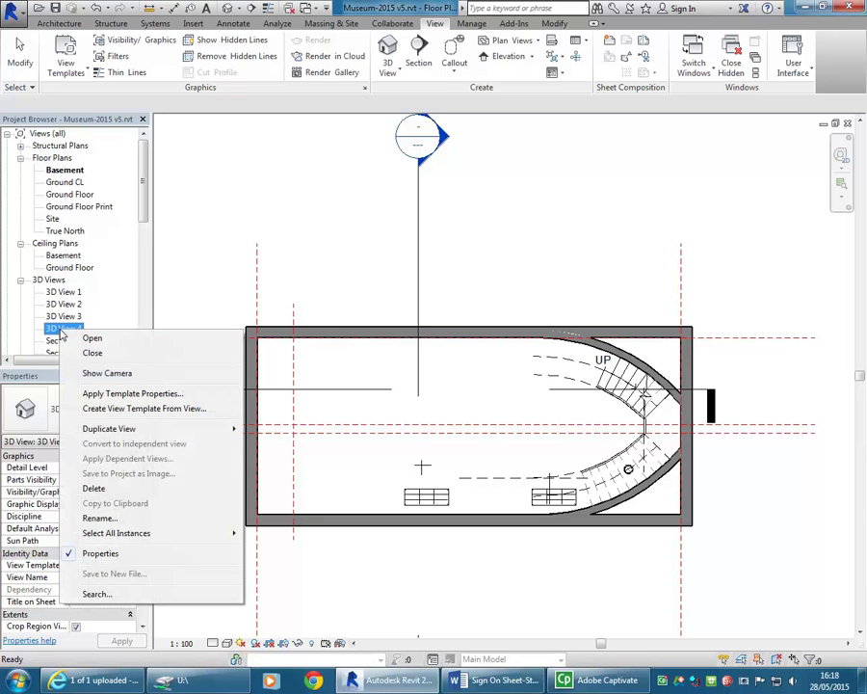
pyautogui.click(94, 371)
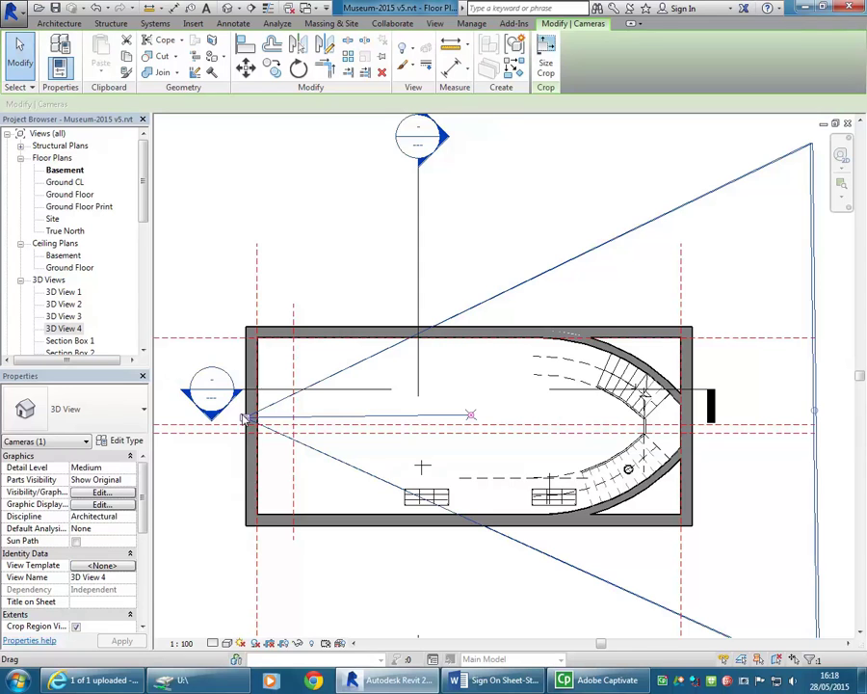
# Move the camera's eye point out of the end wall to just inside the room
pyautogui.scroll(2, 243, 417)
pyautogui.scroll(3, 244, 417)
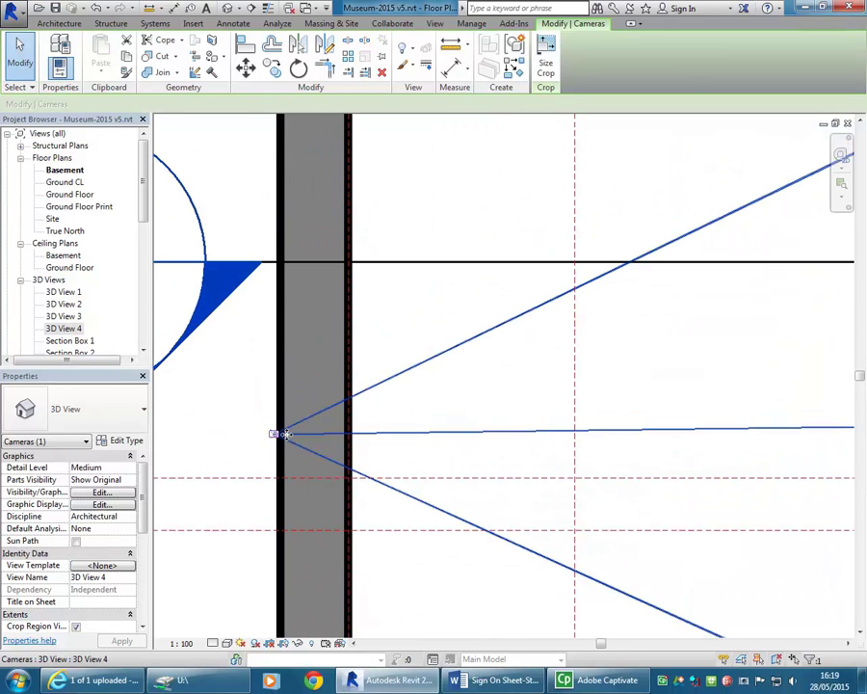
pyautogui.moveTo(275, 436); pyautogui.dragTo(381, 437)
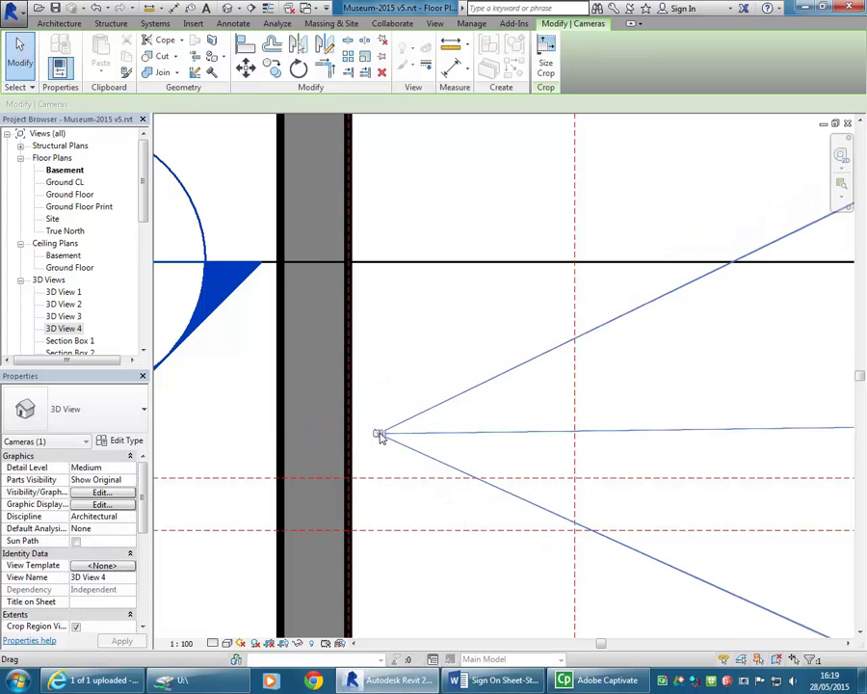
pyautogui.scroll(-3, 386, 425)
pyautogui.moveTo(383, 422); pyautogui.dragTo(135, 357, button='middle')
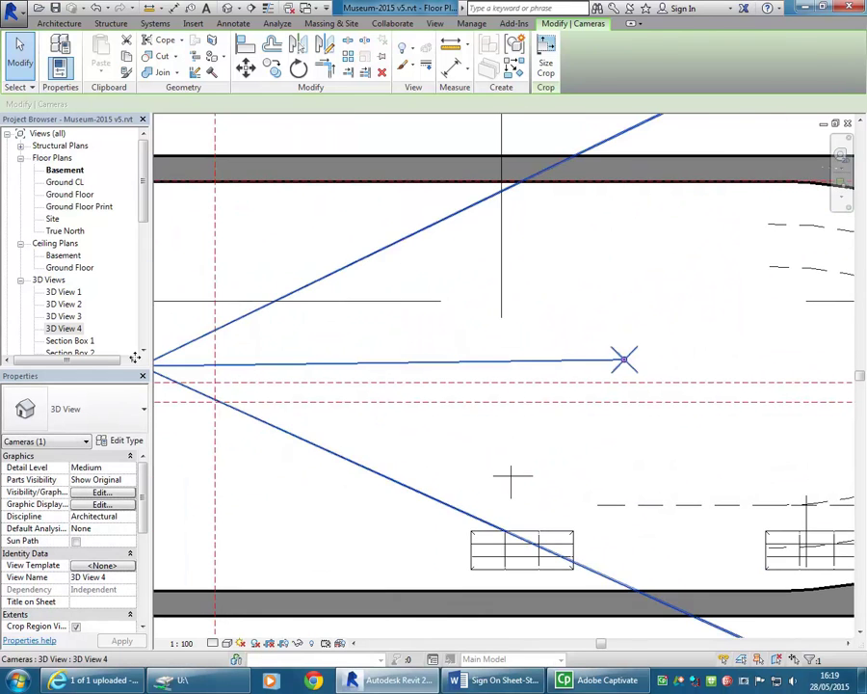
# Reopen 3D View 4 and render it again with the same lighting settings
pyautogui.doubleClick(63, 328)
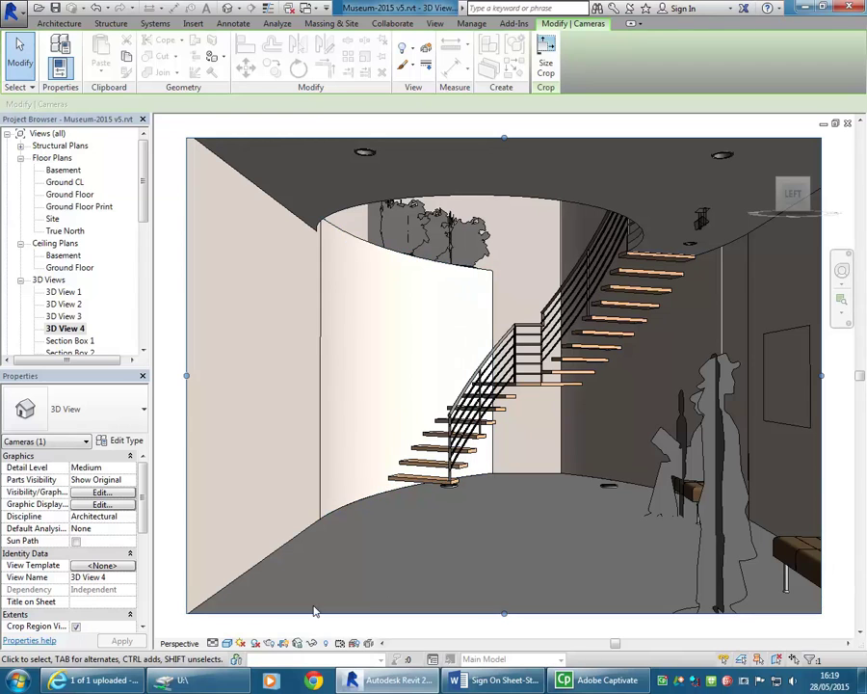
pyautogui.click(270, 643)
pyautogui.click(51, 46)
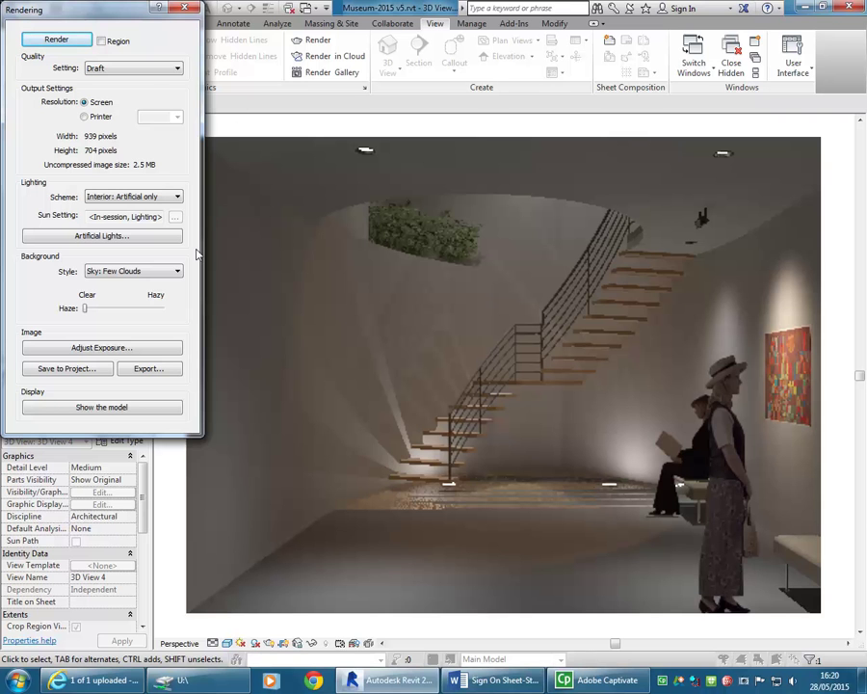
pyautogui.click(187, 8)
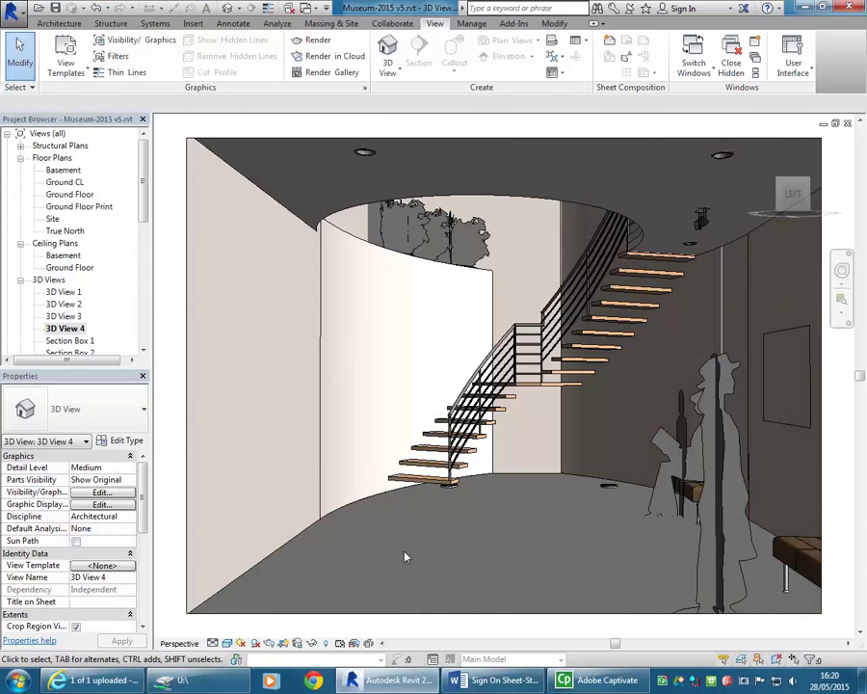
# Select the basement floor together with its adjoining elements and inspect the selection's categories in the Filter
pyautogui.click(337, 518)
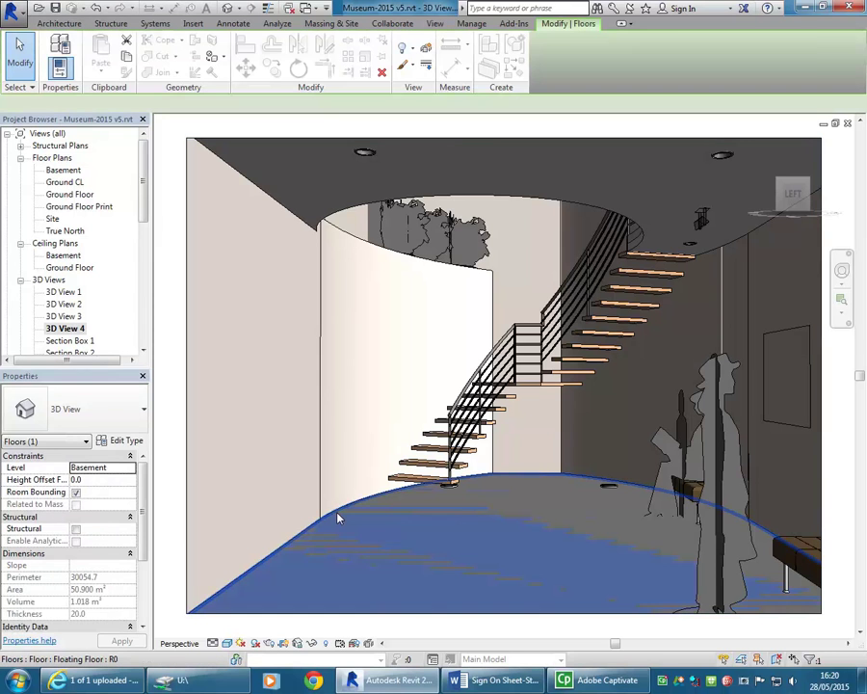
pyautogui.press('Escape')
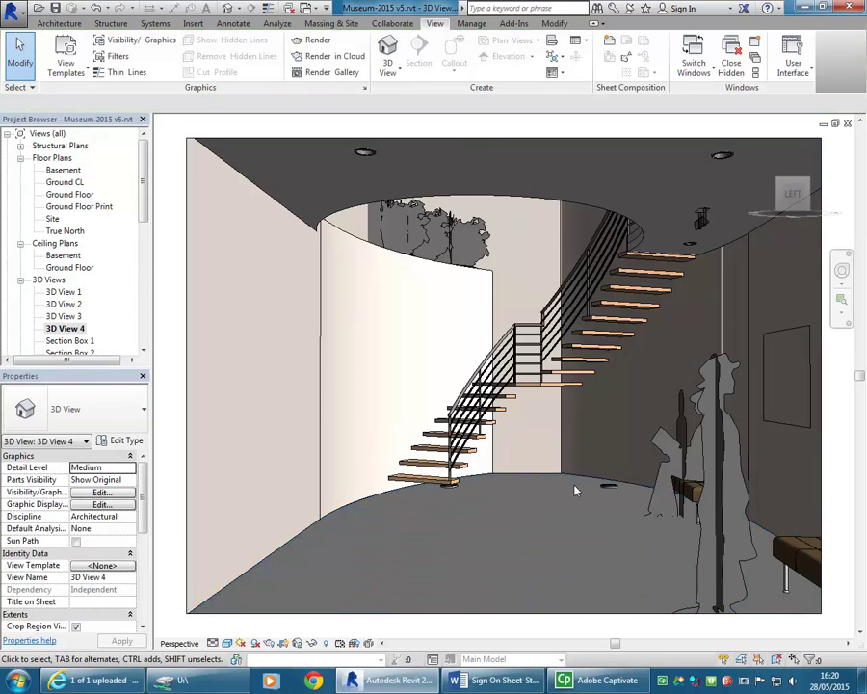
pyautogui.press('Tab')
pyautogui.click(531, 512)
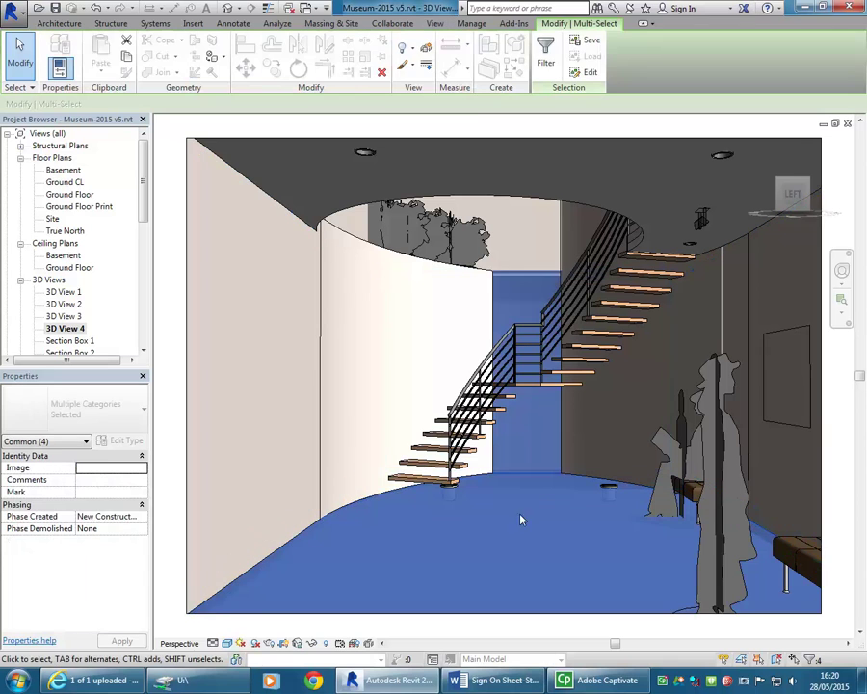
pyautogui.click(545, 55)
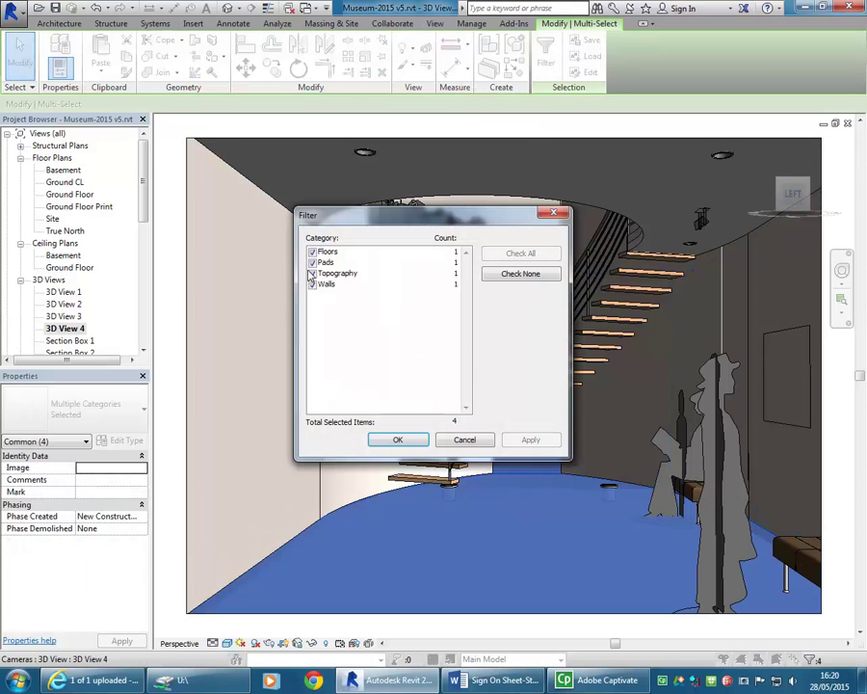
pyautogui.click(464, 439)
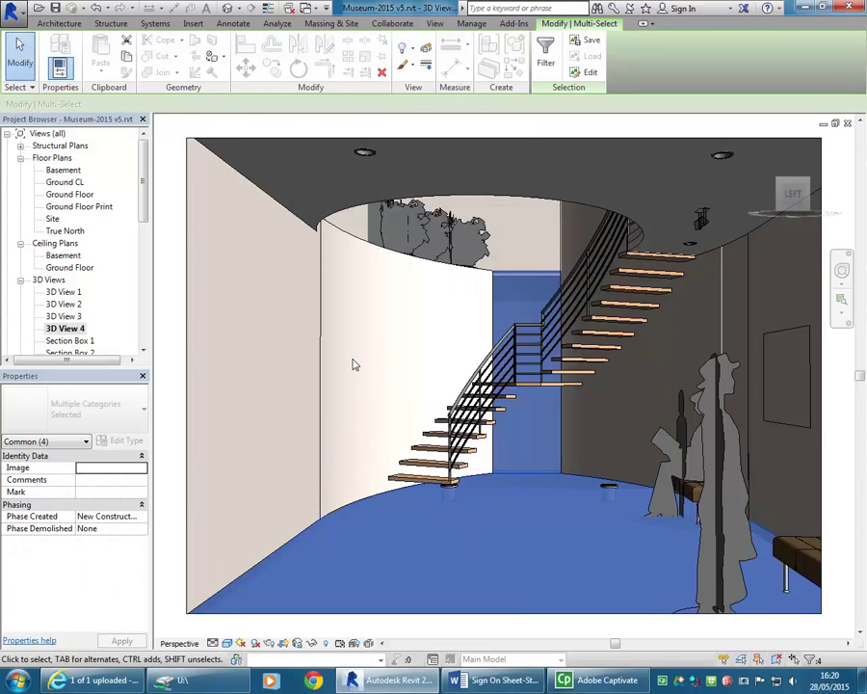
# Clear the element selection and extend the right edge of 3D View 4's crop region to take in more of the bench
pyautogui.press('Escape')
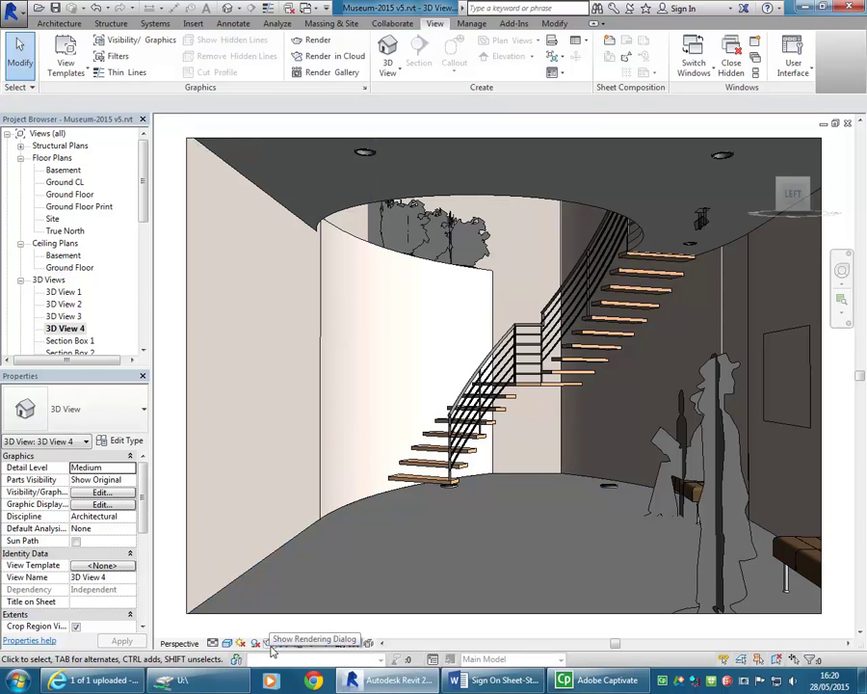
pyautogui.moveTo(386, 403)
pyautogui.mouseDown(button='middle')
pyautogui.moveTo(344, 415)
pyautogui.moveTo(374, 400)
pyautogui.moveTo(370, 418)
pyautogui.moveTo(364, 405)
pyautogui.moveTo(371, 411)
pyautogui.mouseUp(button='middle')
pyautogui.scroll(-1, 345, 415)
pyautogui.scroll(-2, 371, 410)
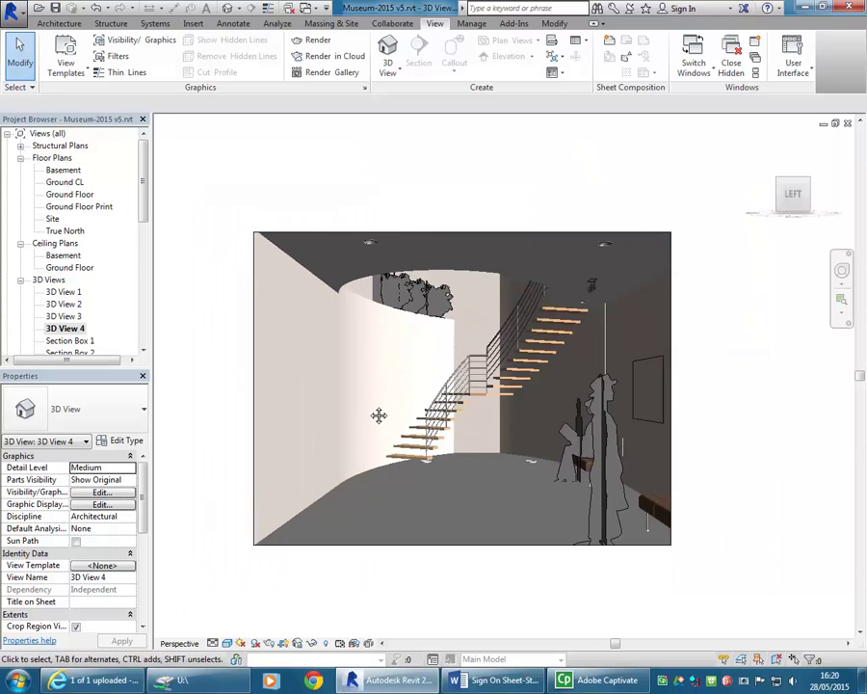
pyautogui.click(412, 547)
pyautogui.scroll(2, 412, 498)
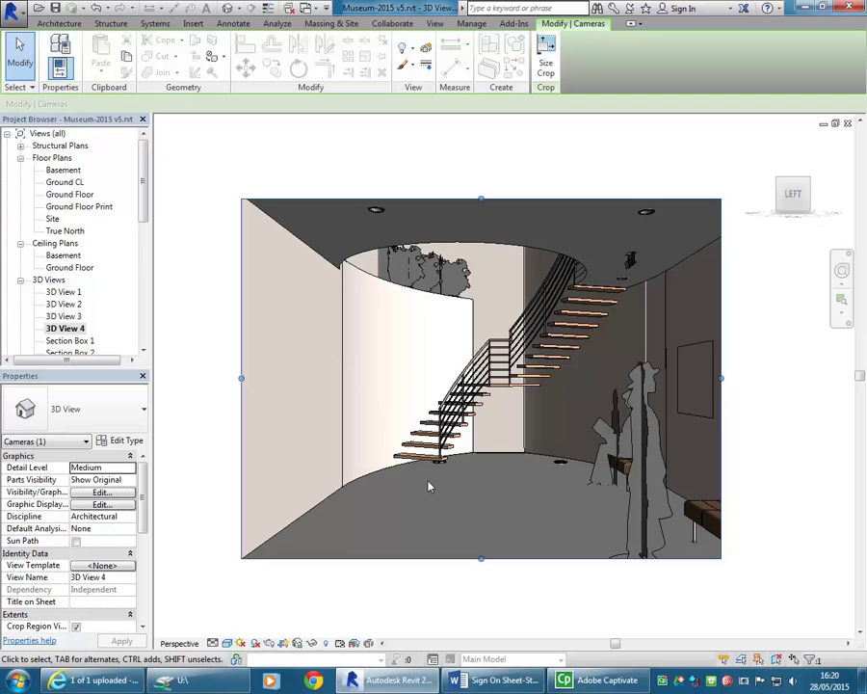
pyautogui.moveTo(429, 486); pyautogui.dragTo(449, 506, button='middle')
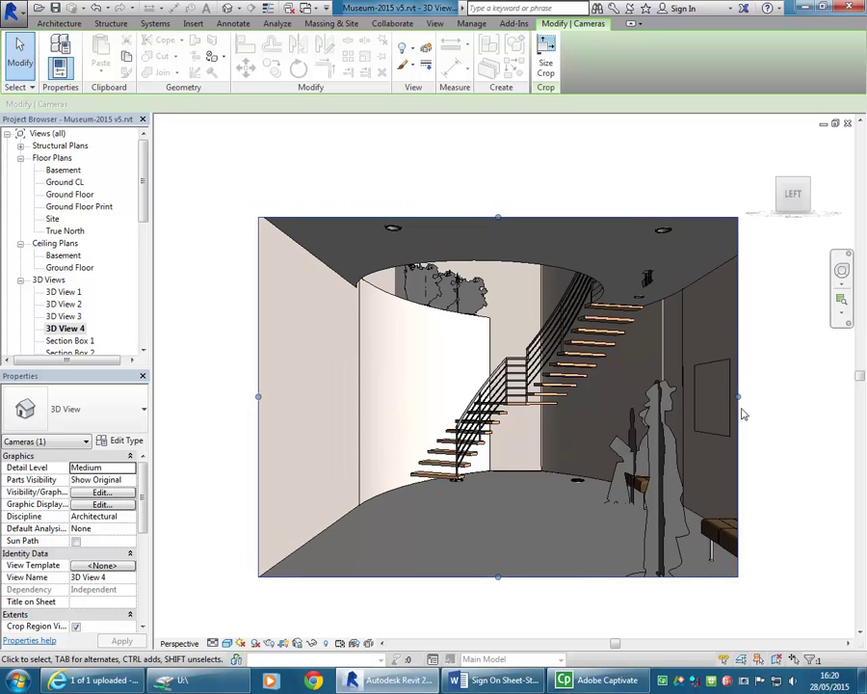
pyautogui.moveTo(739, 403); pyautogui.dragTo(796, 393)
pyautogui.moveTo(497, 262); pyautogui.dragTo(421, 253, button='middle')
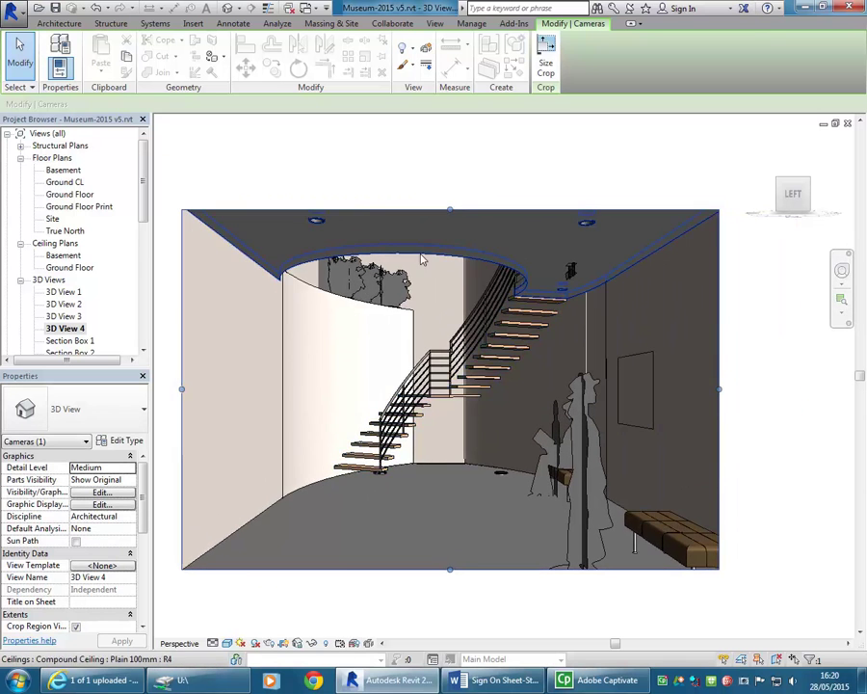
# Extend the crop region of 3D View 4 outward on its upper, left, lower and right edges
pyautogui.moveTo(446, 209); pyautogui.dragTo(450, 153)
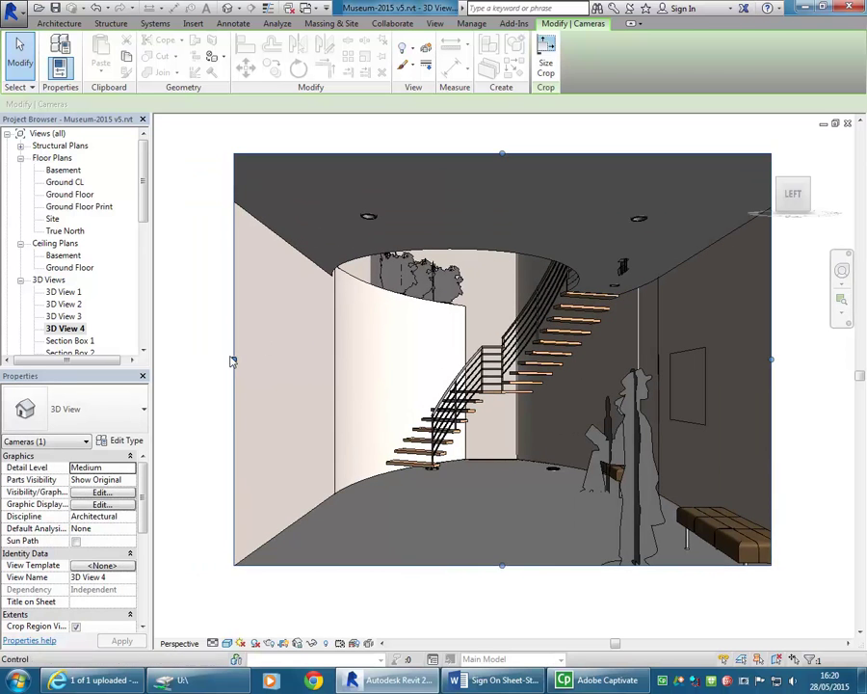
pyautogui.moveTo(214, 358); pyautogui.dragTo(183, 360)
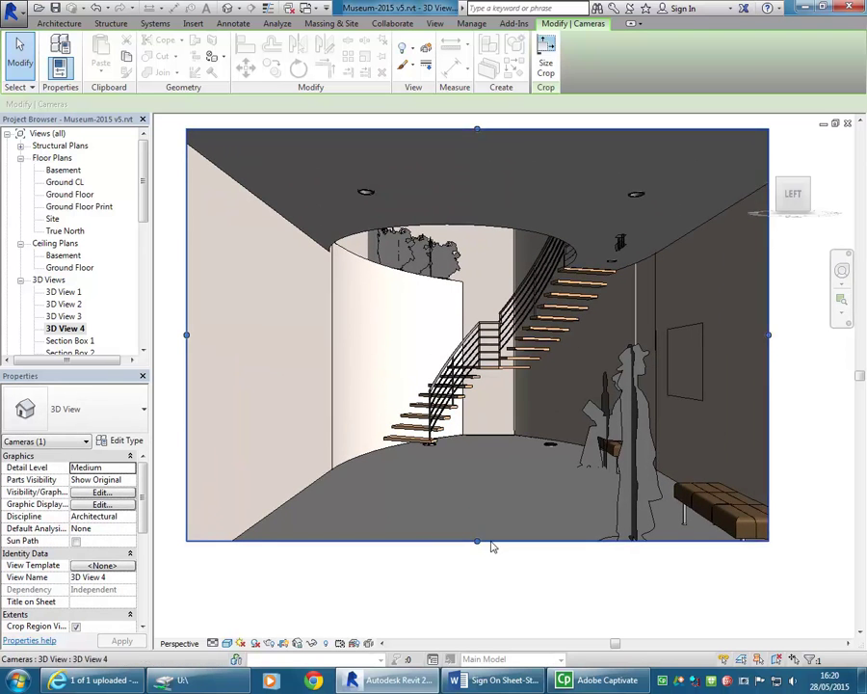
pyautogui.moveTo(477, 544); pyautogui.dragTo(476, 597)
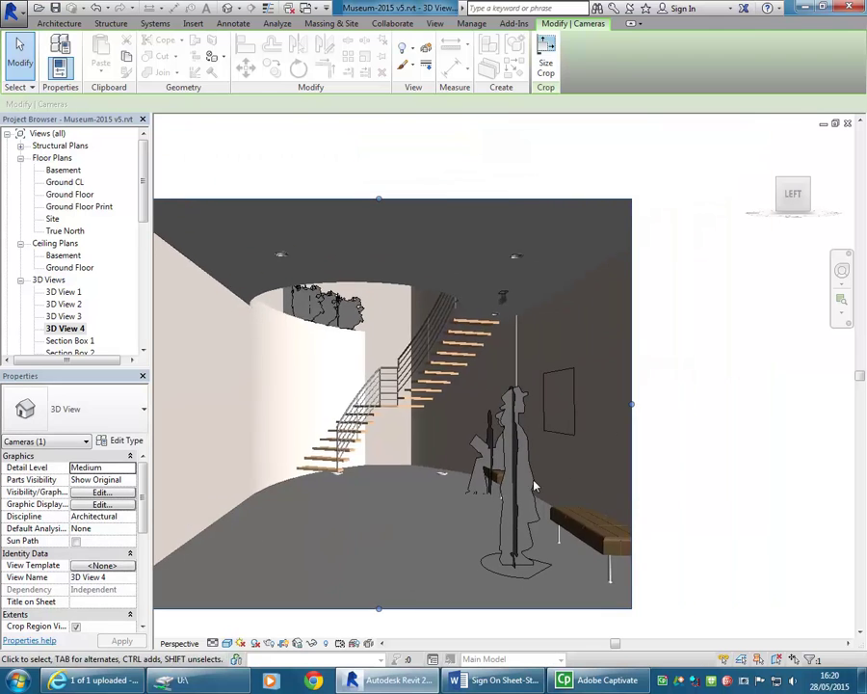
pyautogui.moveTo(632, 404); pyautogui.dragTo(684, 401)
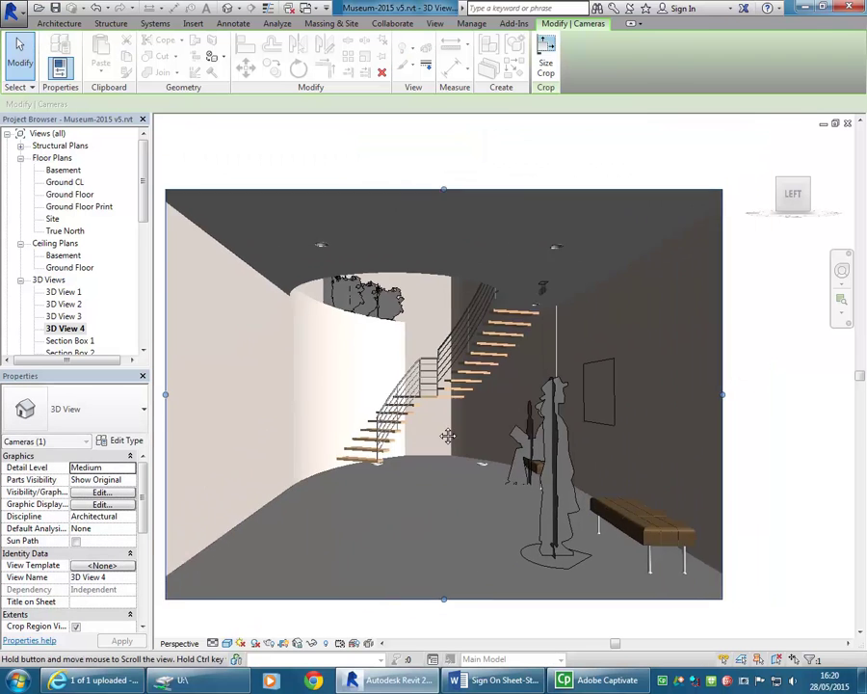
pyautogui.moveTo(439, 441)
pyautogui.mouseDown(button='middle')
pyautogui.moveTo(486, 441)
pyautogui.moveTo(474, 460)
pyautogui.moveTo(434, 450)
pyautogui.mouseUp(button='middle')
pyautogui.scroll(1, 456, 456)
# Check the camera's position and field of view in the Basement floor plan, return to 3D View 4 and clear the selection
pyautogui.doubleClick(62, 171)
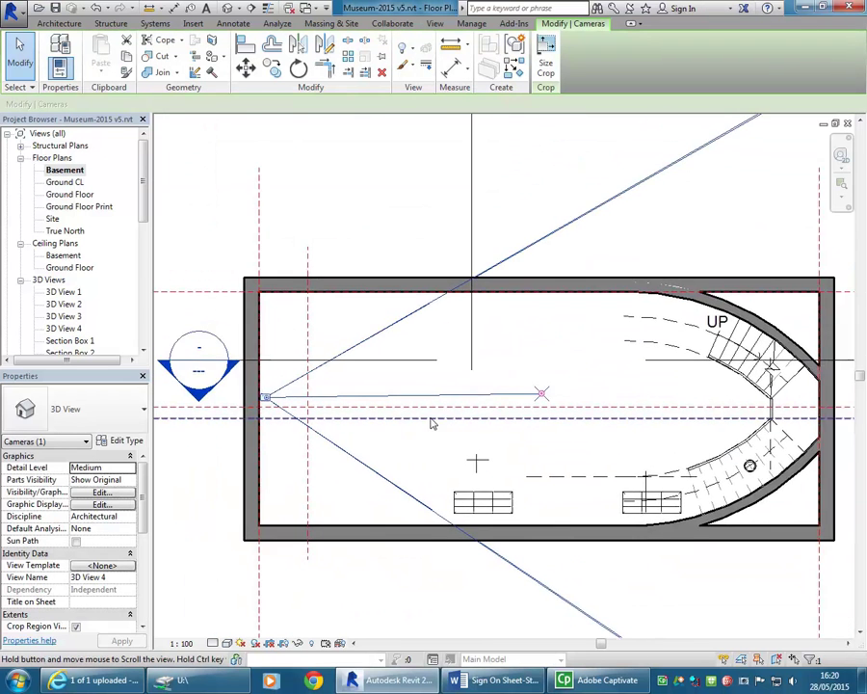
pyautogui.scroll(-2, 439, 424)
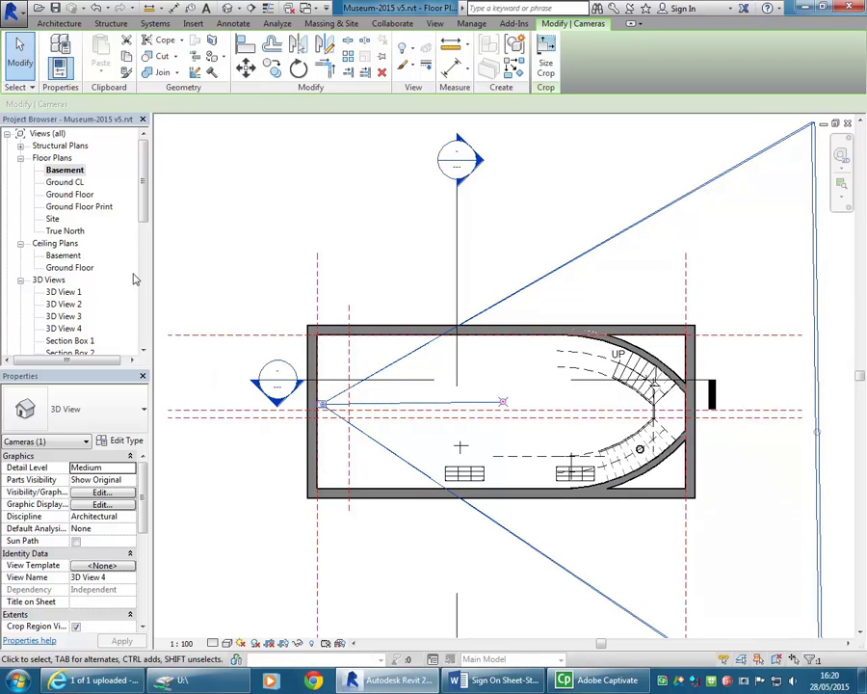
pyautogui.doubleClick(63, 329)
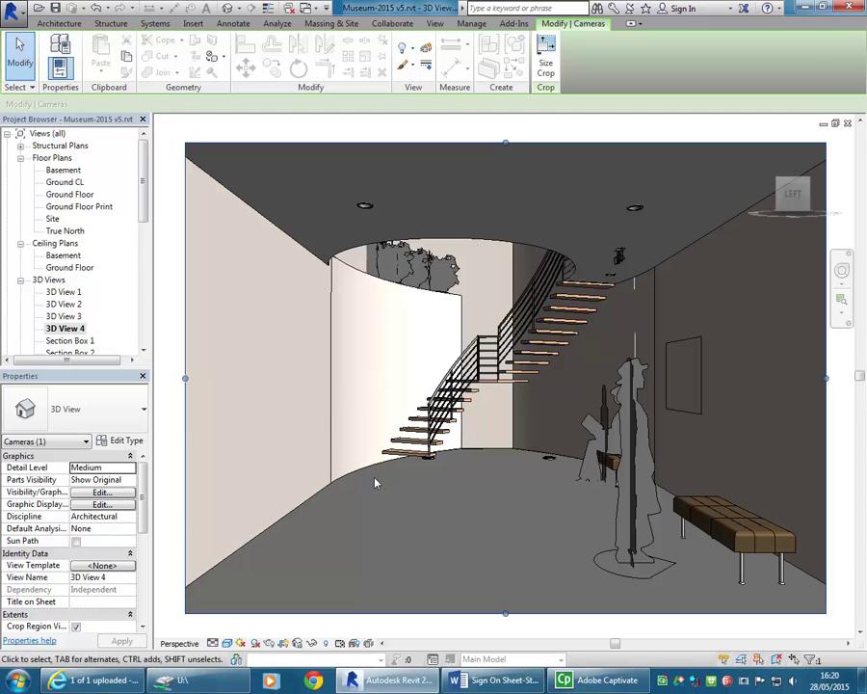
pyautogui.press('Escape')
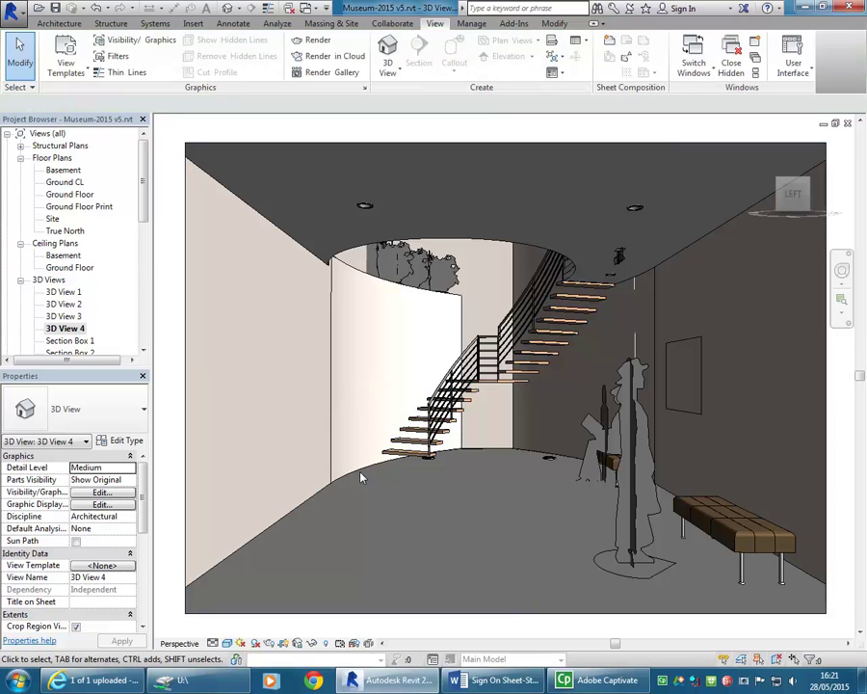
# Orbit the camera of 3D View 4 with the Full Navigation Wheel to reveal more of the seated figure and both benches
pyautogui.click(840, 274)
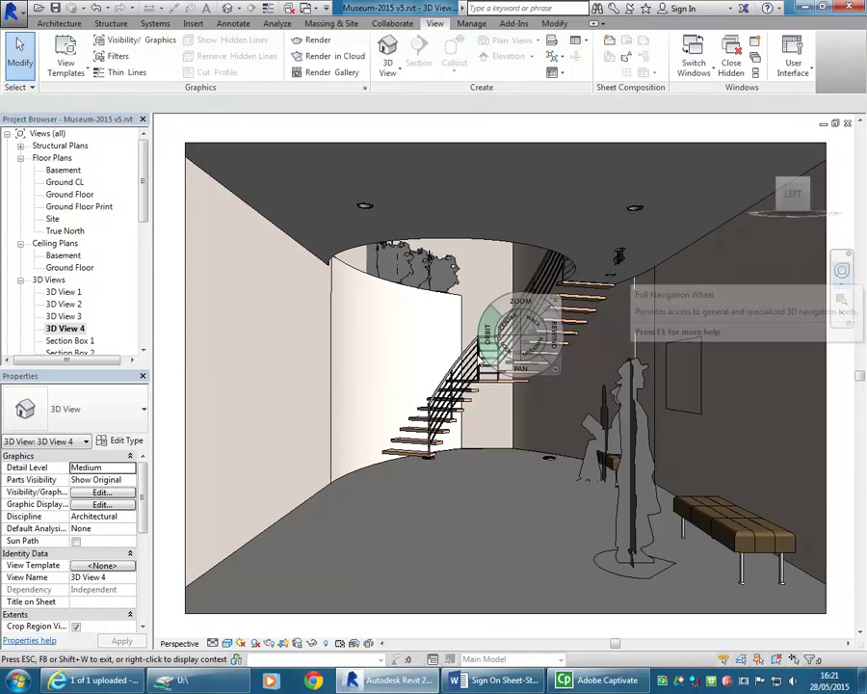
pyautogui.moveTo(379, 374); pyautogui.dragTo(377, 403)
pyautogui.moveTo(439, 374); pyautogui.dragTo(449, 293)
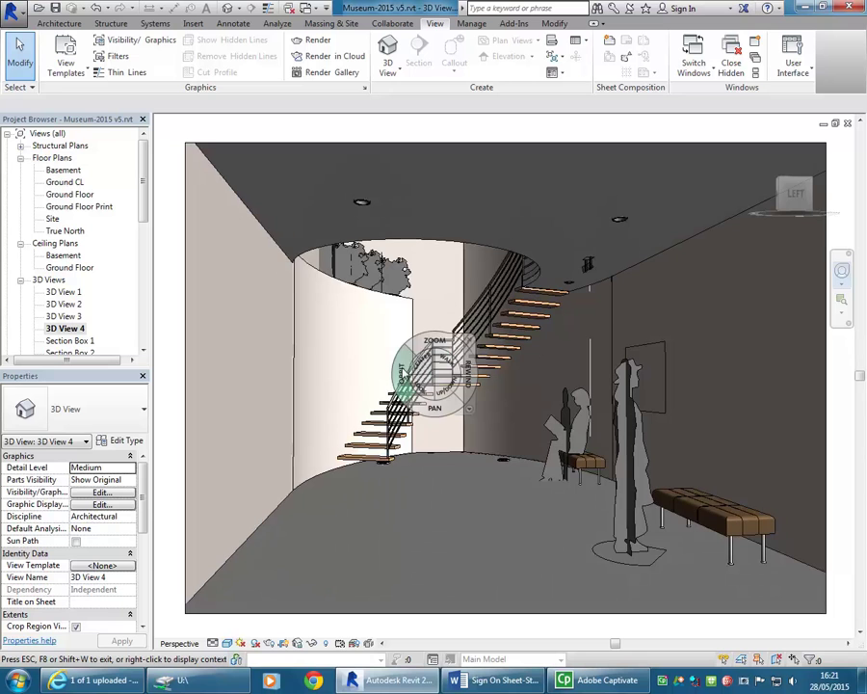
pyautogui.press('Escape')
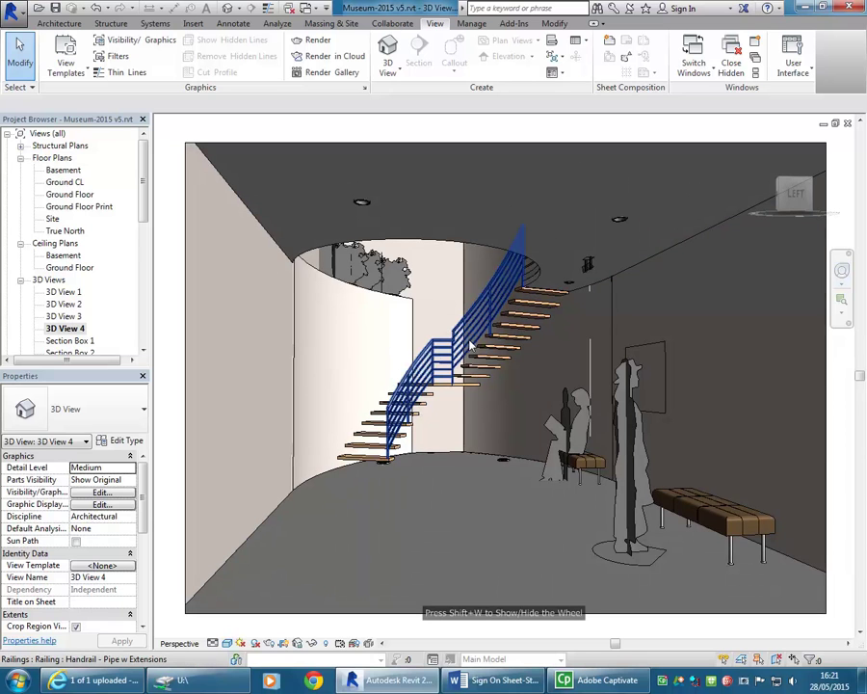
# Open the Basement floor plan and show the camera of 3D View 4 to check its position
pyautogui.doubleClick(70, 195)
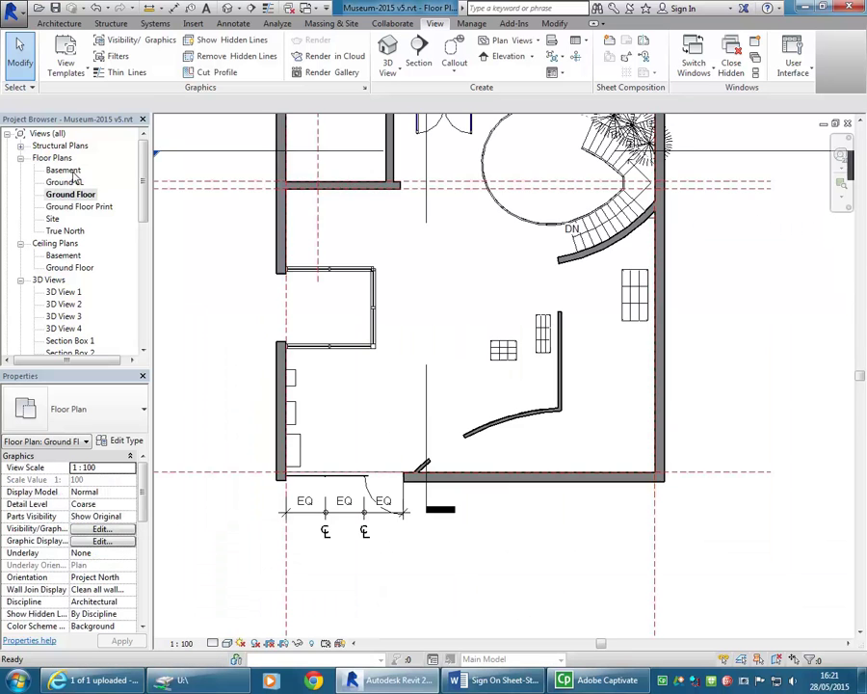
pyautogui.doubleClick(63, 169)
pyautogui.rightClick(64, 328)
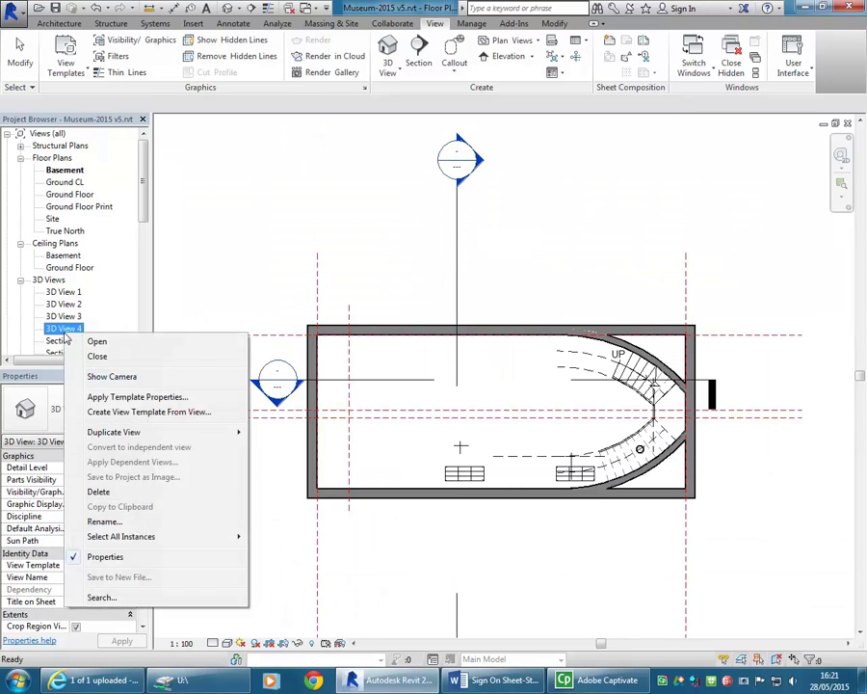
pyautogui.click(100, 376)
pyautogui.scroll(5, 321, 373)
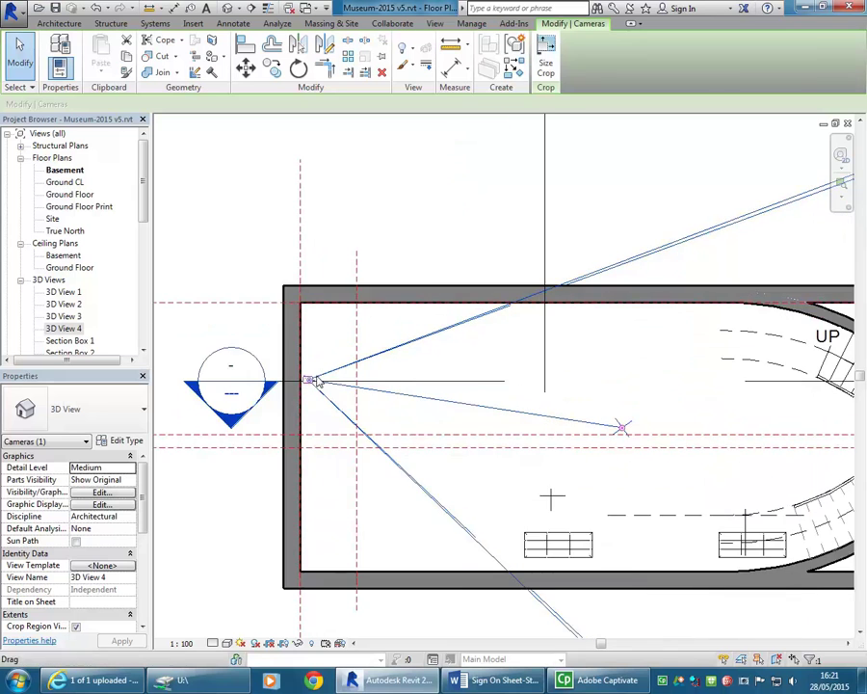
pyautogui.click(400, 588)
# Move the standing RPC Female figure in the Basement plan a little closer to the camera end and check her in 3D View 4
pyautogui.moveTo(442, 494); pyautogui.dragTo(444, 468, button='middle')
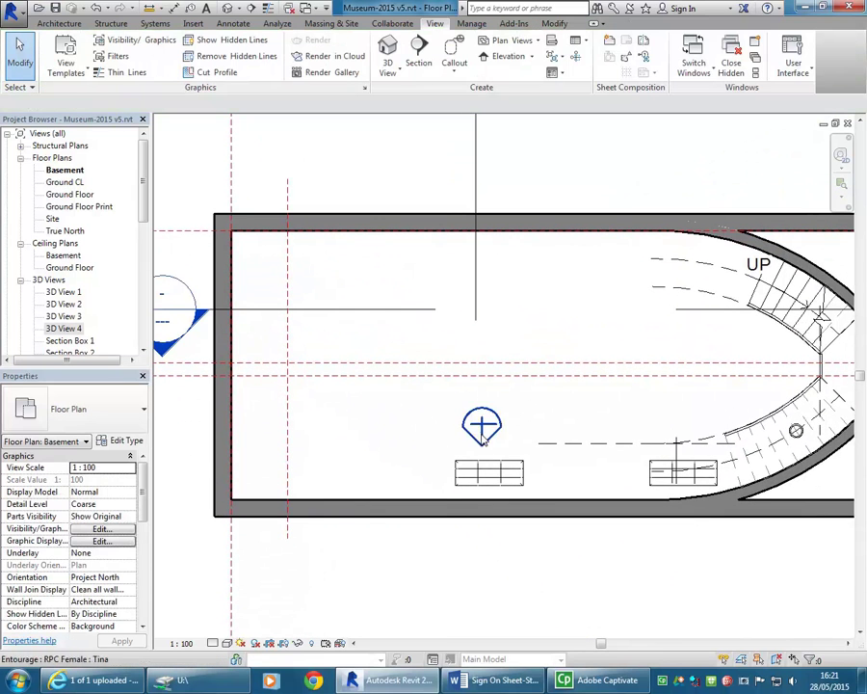
pyautogui.moveTo(482, 431); pyautogui.dragTo(429, 427)
pyautogui.click(443, 575)
pyautogui.doubleClick(64, 327)
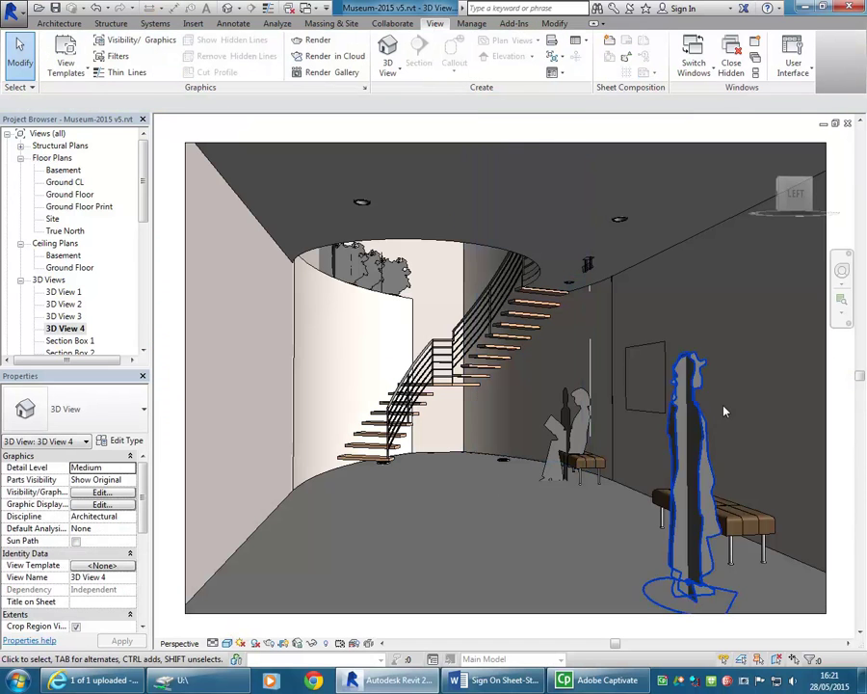
pyautogui.click(700, 419)
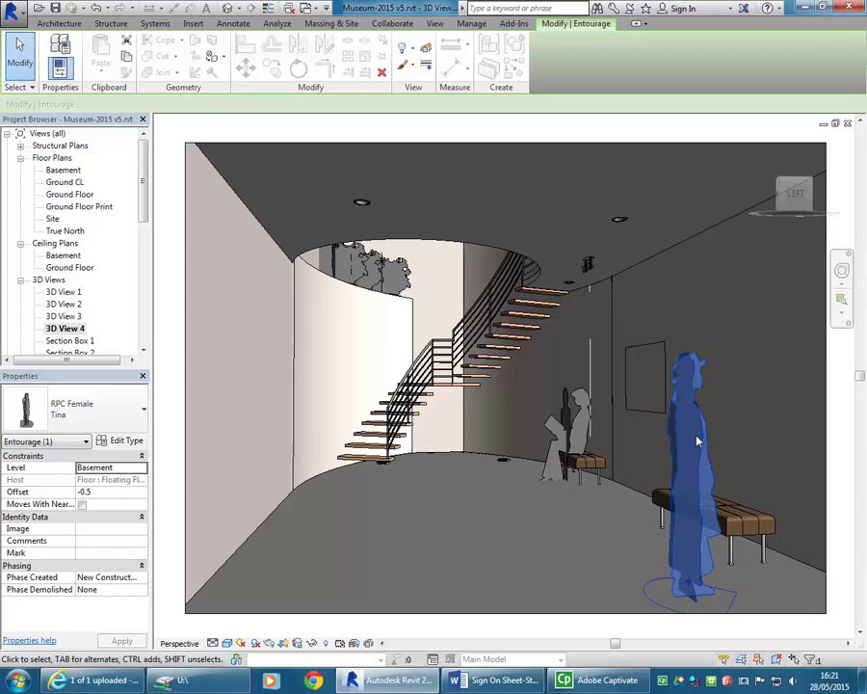
pyautogui.click(773, 411)
# Widen the crop region of 3D View 4 on the bench side, pull that edge back slightly and deselect it
pyautogui.scroll(-1, 771, 413)
pyautogui.moveTo(774, 416); pyautogui.dragTo(755, 413, button='middle')
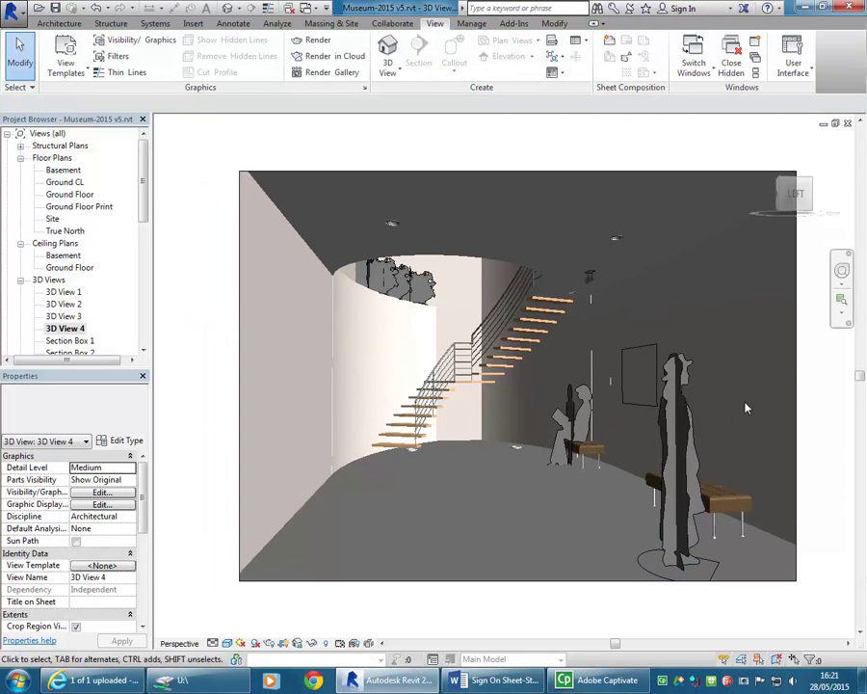
pyautogui.click(796, 375)
pyautogui.moveTo(796, 374); pyautogui.dragTo(842, 369)
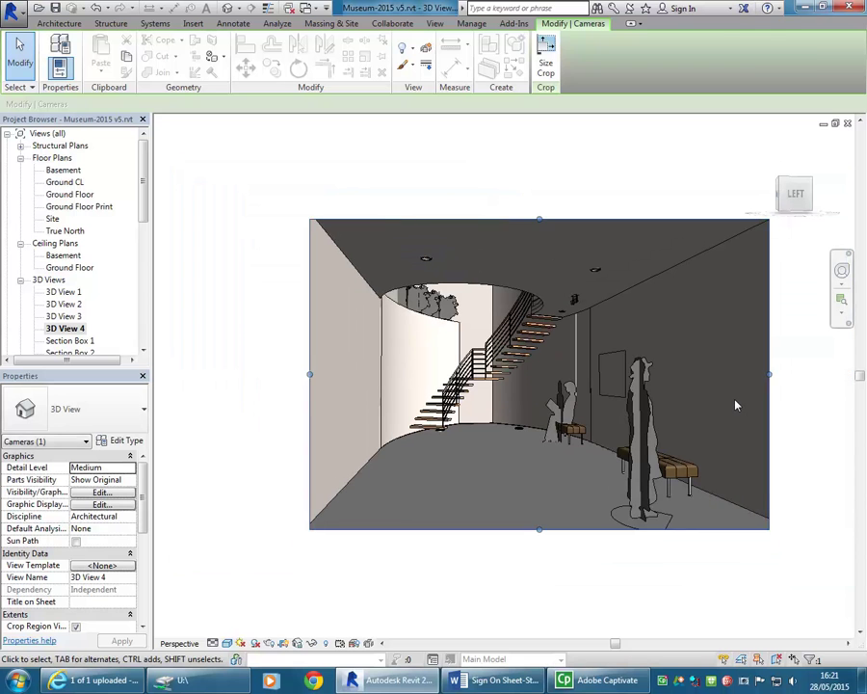
pyautogui.click(735, 400)
pyautogui.click(768, 397)
pyautogui.moveTo(760, 371); pyautogui.dragTo(664, 374, button='middle')
pyautogui.moveTo(673, 377); pyautogui.dragTo(654, 385)
pyautogui.moveTo(614, 422); pyautogui.dragTo(647, 423, button='middle')
pyautogui.scroll(2, 643, 423)
pyautogui.moveTo(628, 422); pyautogui.dragTo(703, 432, button='middle')
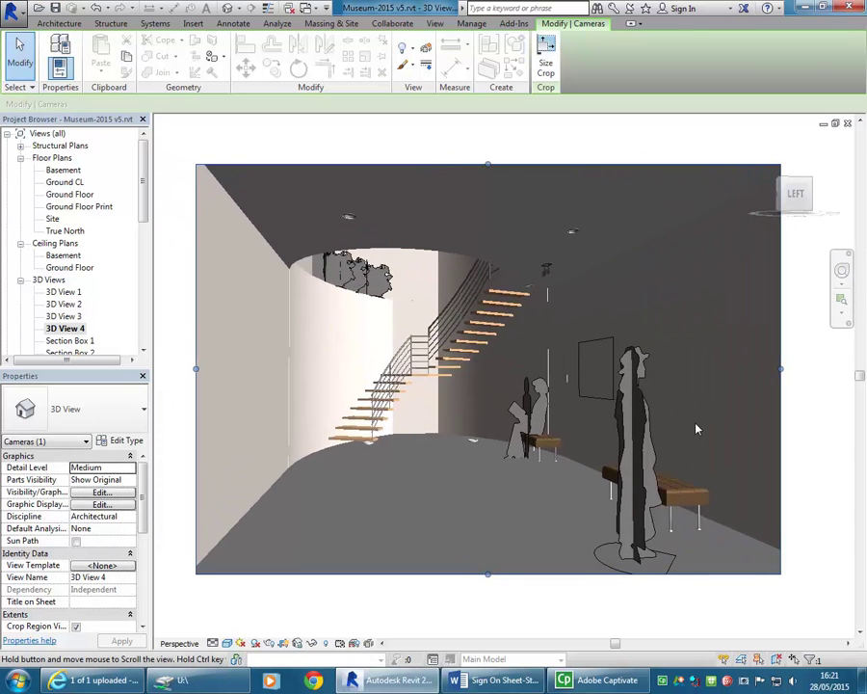
pyautogui.click(594, 405)
pyautogui.press('Escape')
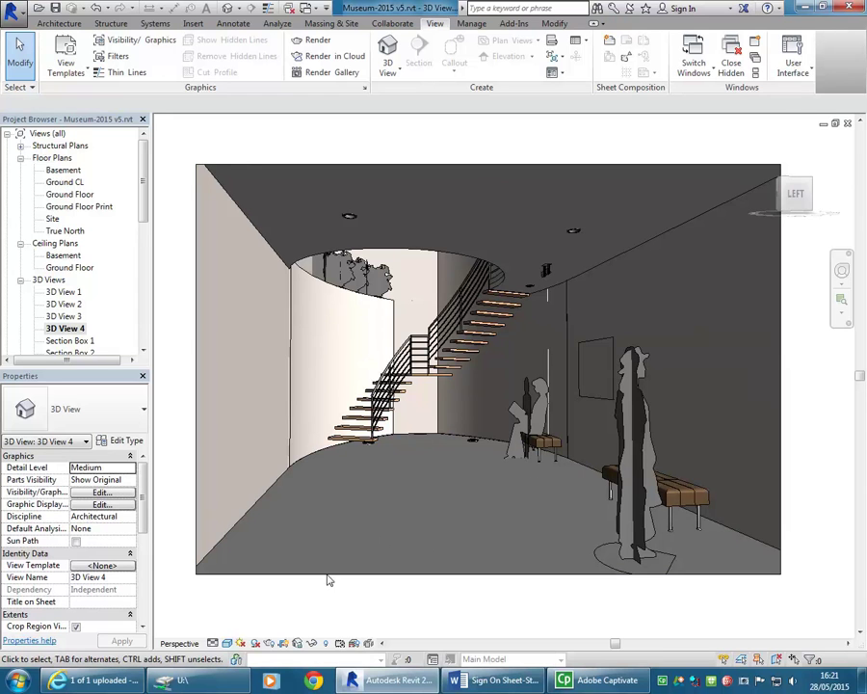
# Set the visual style of 3D View 4 to Realistic
pyautogui.click(228, 643)
pyautogui.click(245, 614)
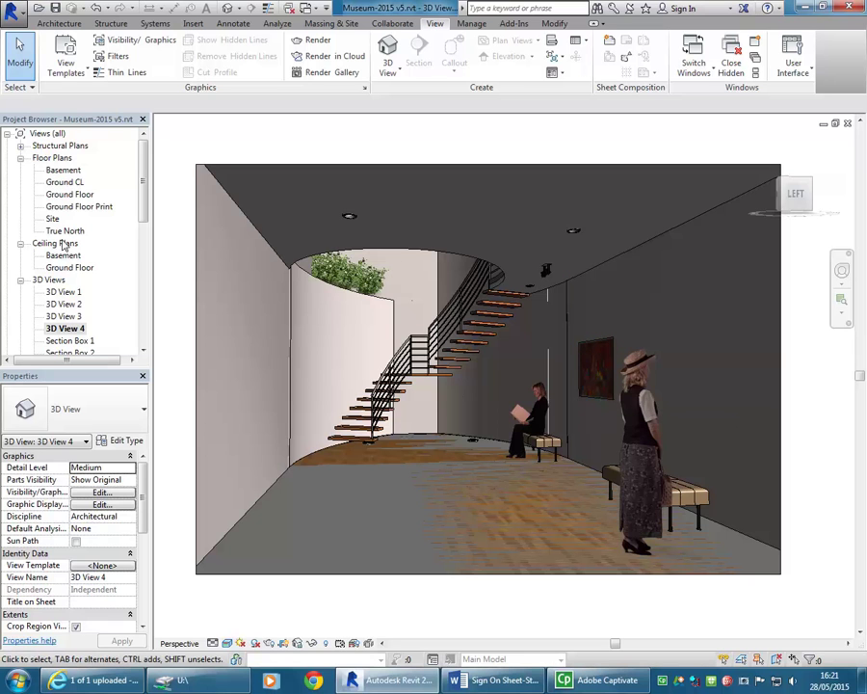
# Open the Section Box 1 view and orbit it to face the basement wall with the painting and benches
pyautogui.scroll(-3, 139, 232)
pyautogui.scroll(-1, 139, 231)
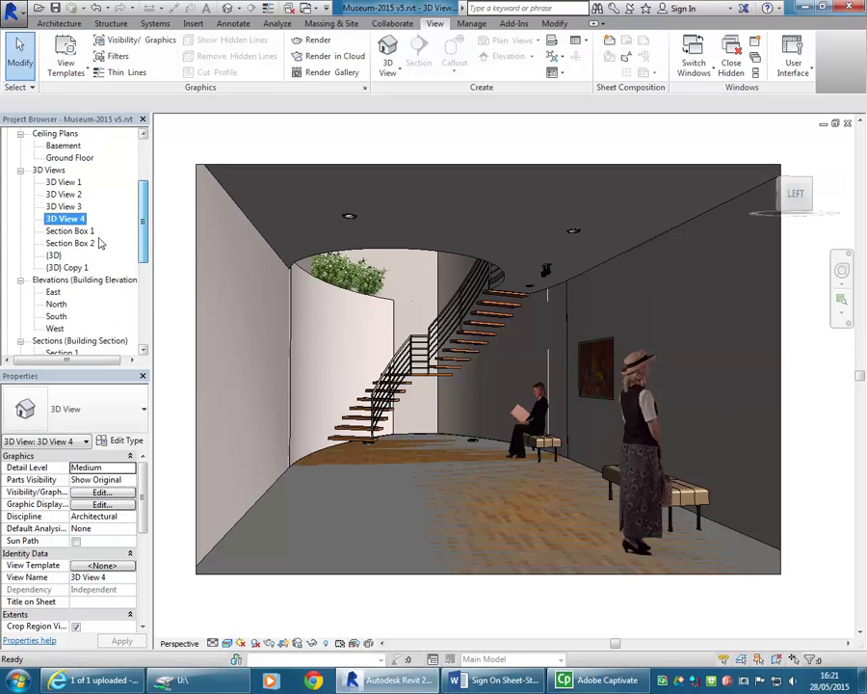
pyautogui.doubleClick(78, 243)
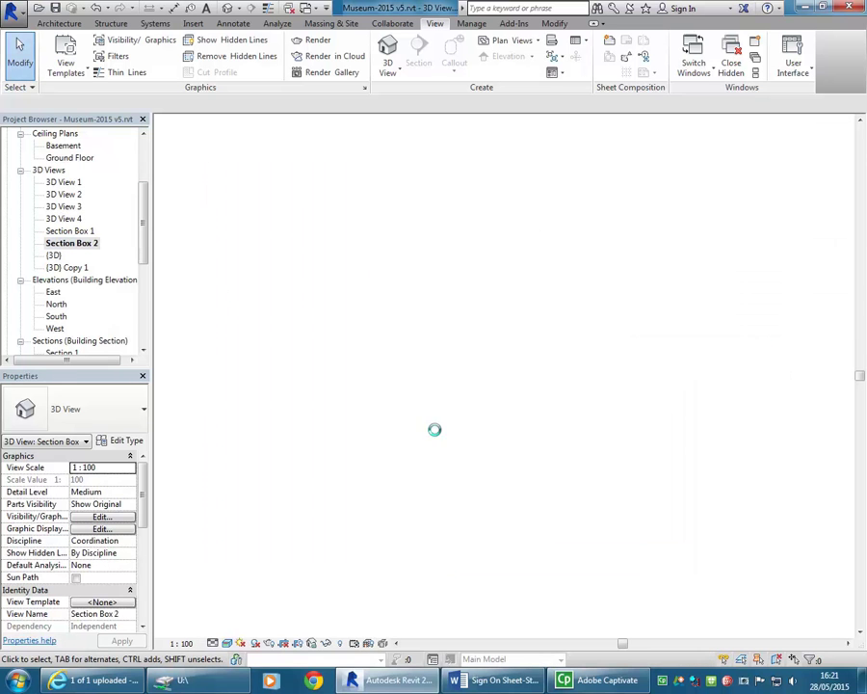
pyautogui.doubleClick(73, 231)
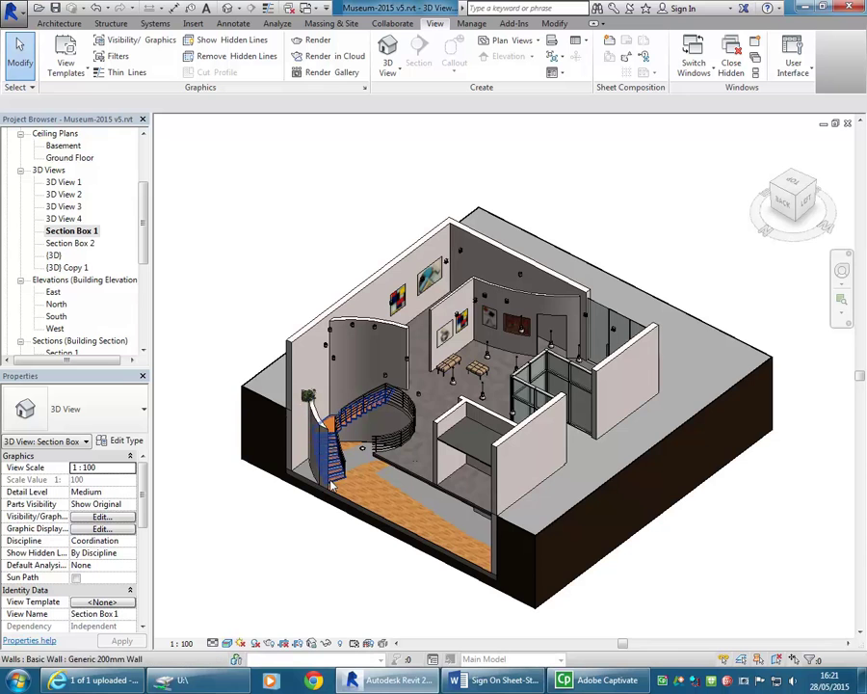
pyautogui.keyDown('shift'); pyautogui.moveTo(414, 429); pyautogui.dragTo(367, 309, button='middle'); pyautogui.keyUp('shift')
pyautogui.scroll(5, 540, 440)
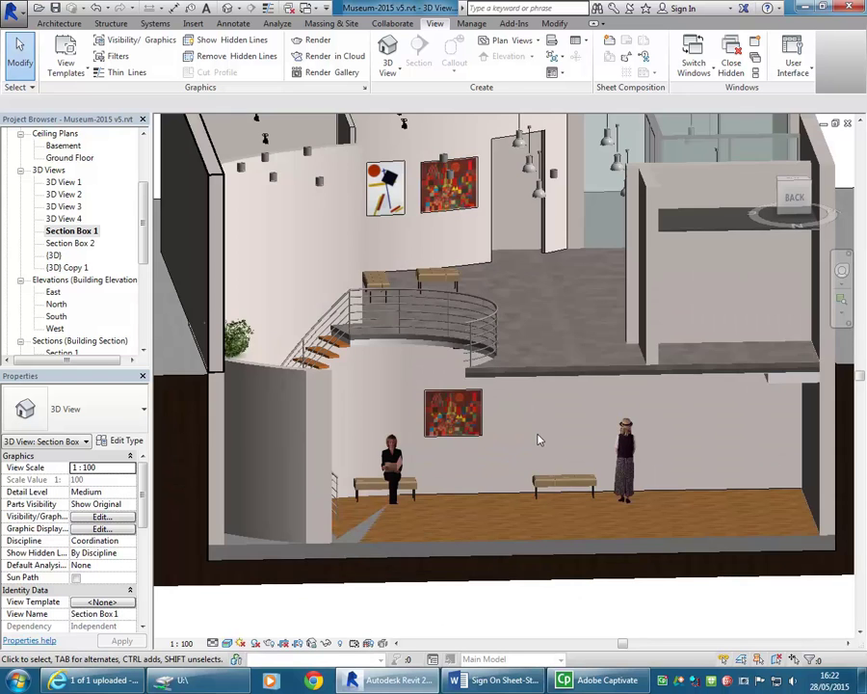
pyautogui.scroll(2, 539, 440)
pyautogui.moveTo(538, 440)
pyautogui.mouseDown(button='middle')
pyautogui.moveTo(496, 445)
pyautogui.moveTo(484, 432)
pyautogui.mouseUp(button='middle')
pyautogui.scroll(2, 485, 432)
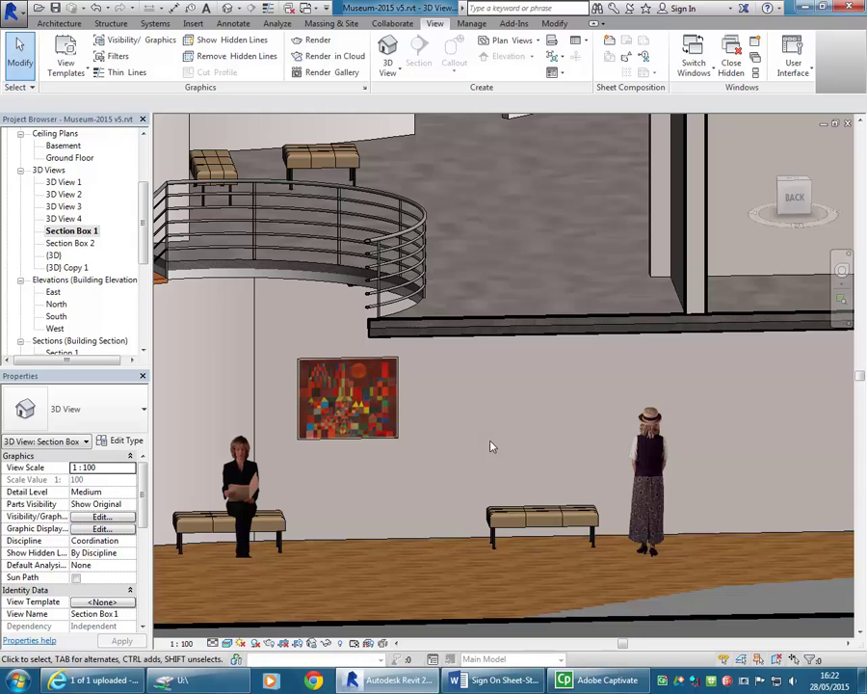
# Start placing a decal and duplicate its Painting01 type as Painting02
pyautogui.click(193, 24)
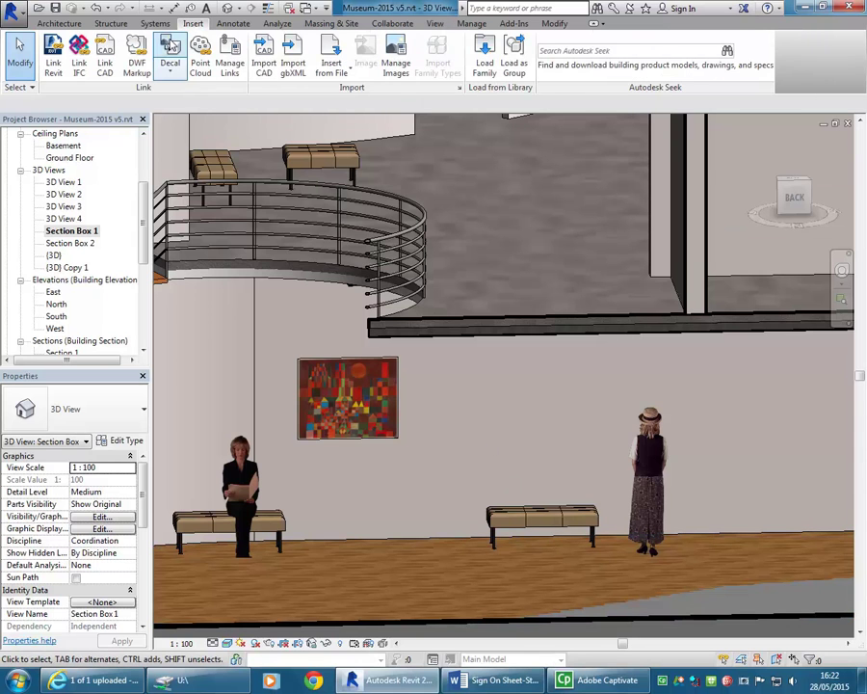
pyautogui.click(169, 46)
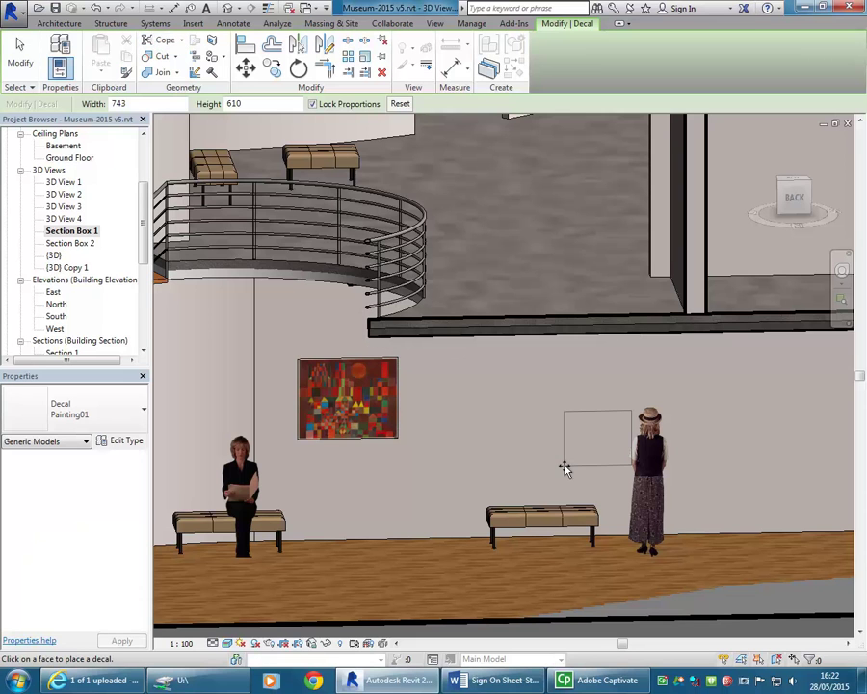
pyautogui.click(218, 333)
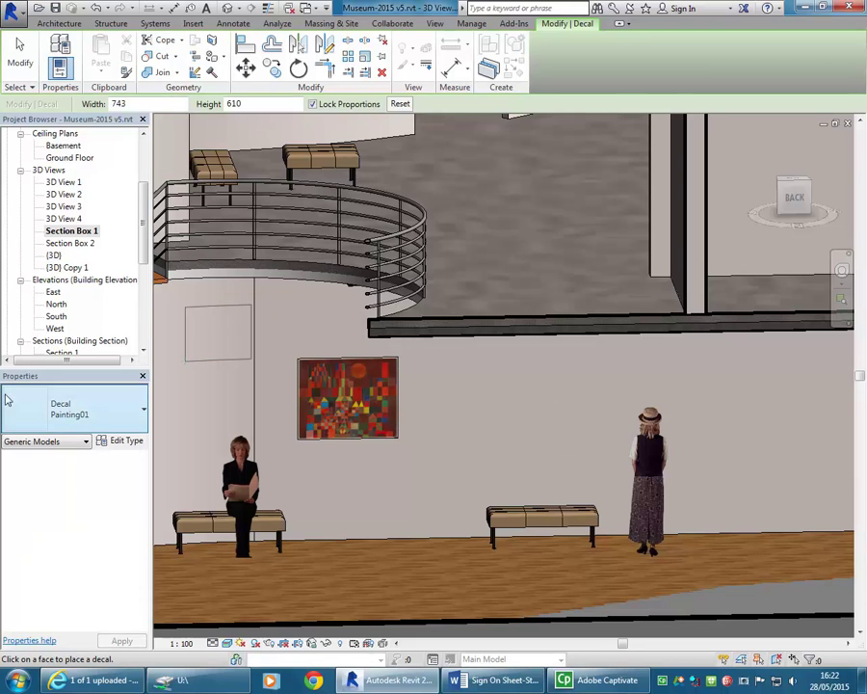
pyautogui.click(125, 442)
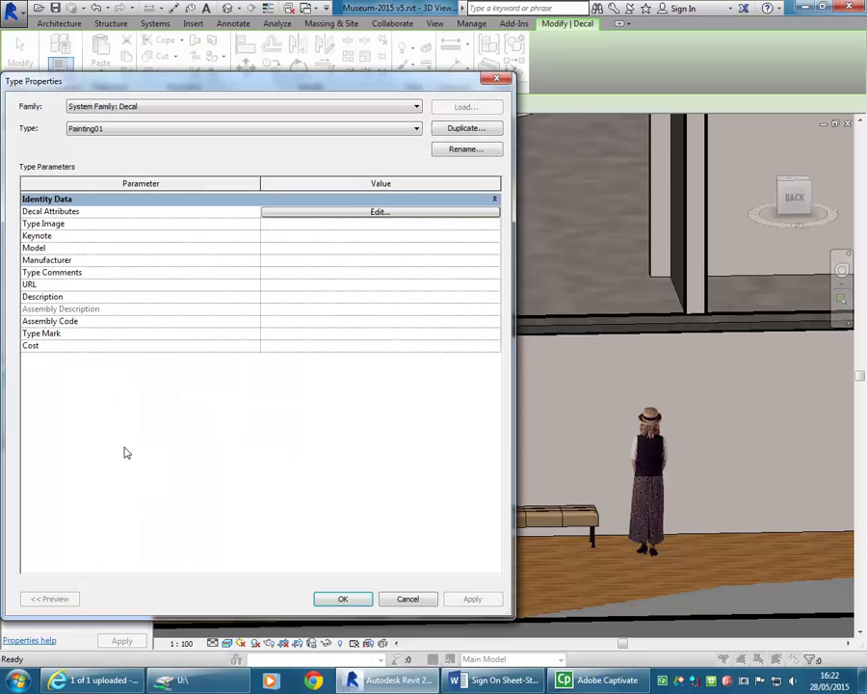
pyautogui.click(466, 129)
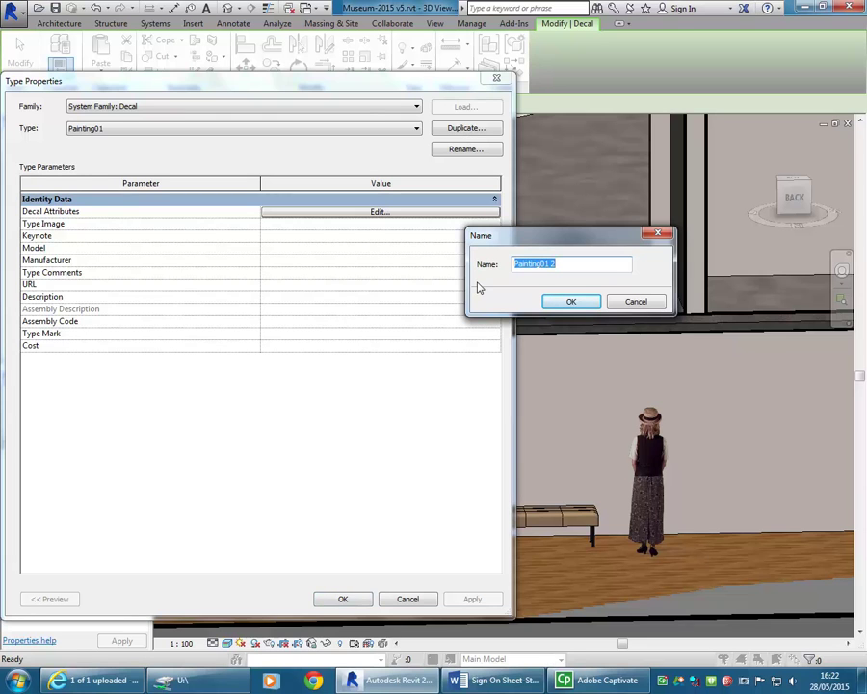
pyautogui.write('Painting')
pyautogui.click(563, 302)
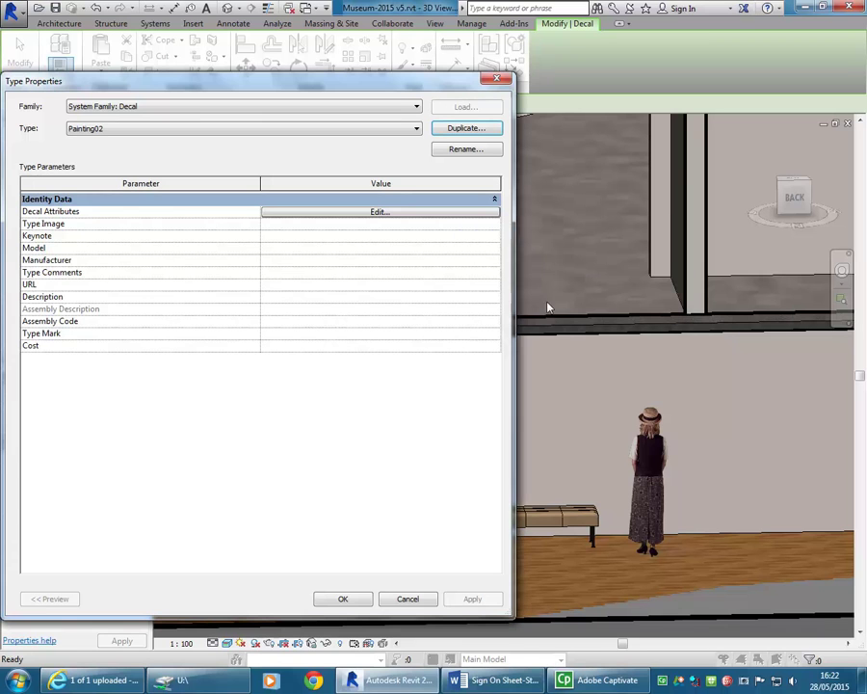
# Set the Painting02 decal's source image to abstract-paintings-wassily-kandinsky-wallpaper.jpg from the Paintings folder
pyautogui.click(324, 211)
pyautogui.moveTo(302, 160); pyautogui.dragTo(335, 147)
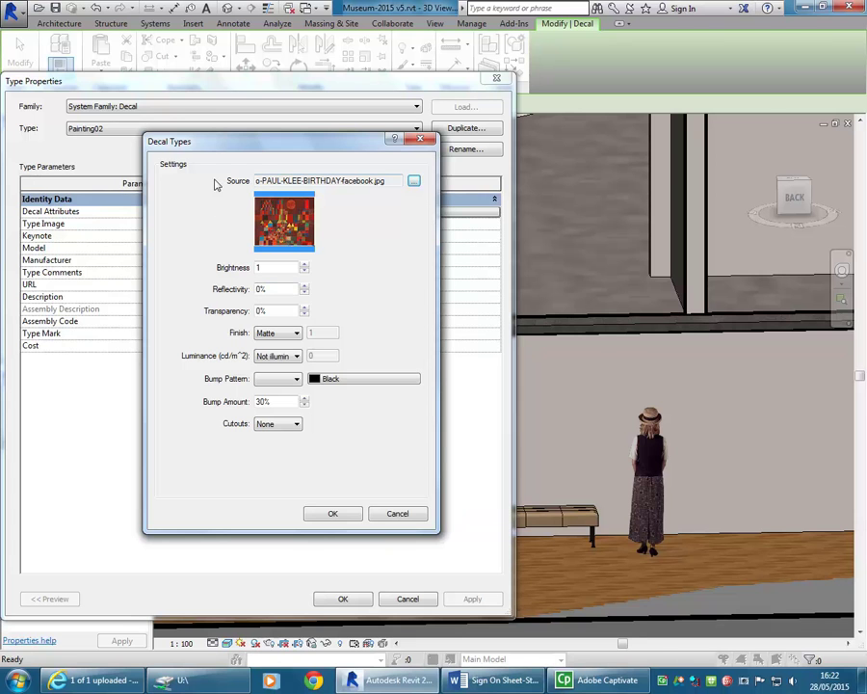
pyautogui.click(413, 180)
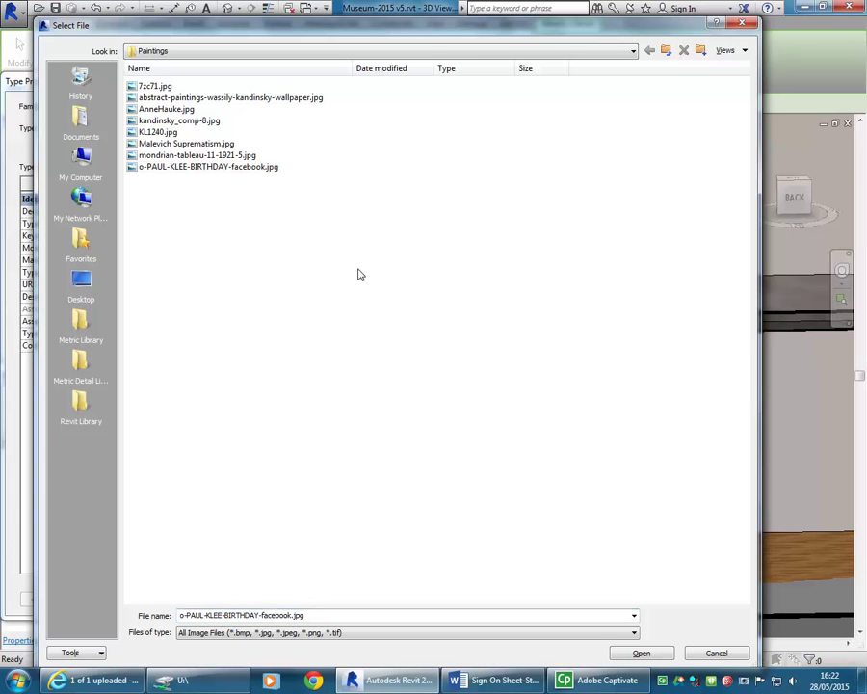
pyautogui.click(699, 50)
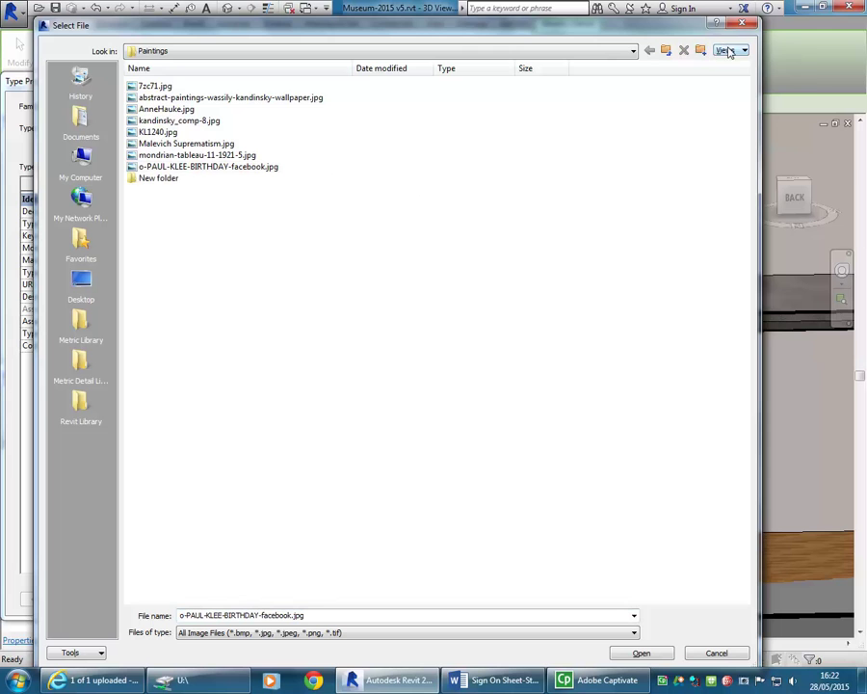
pyautogui.click(727, 50)
pyautogui.click(722, 95)
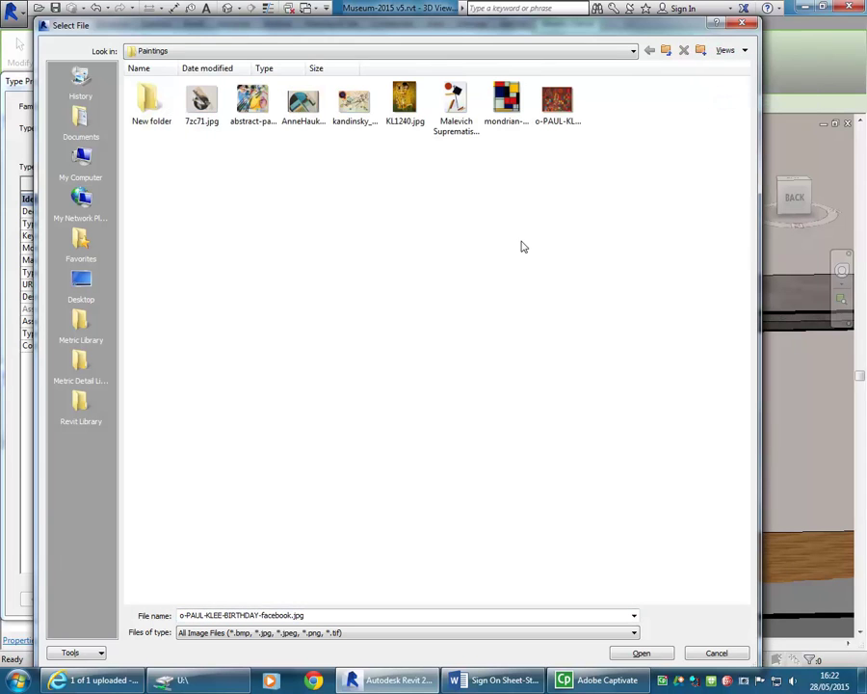
pyautogui.click(405, 99)
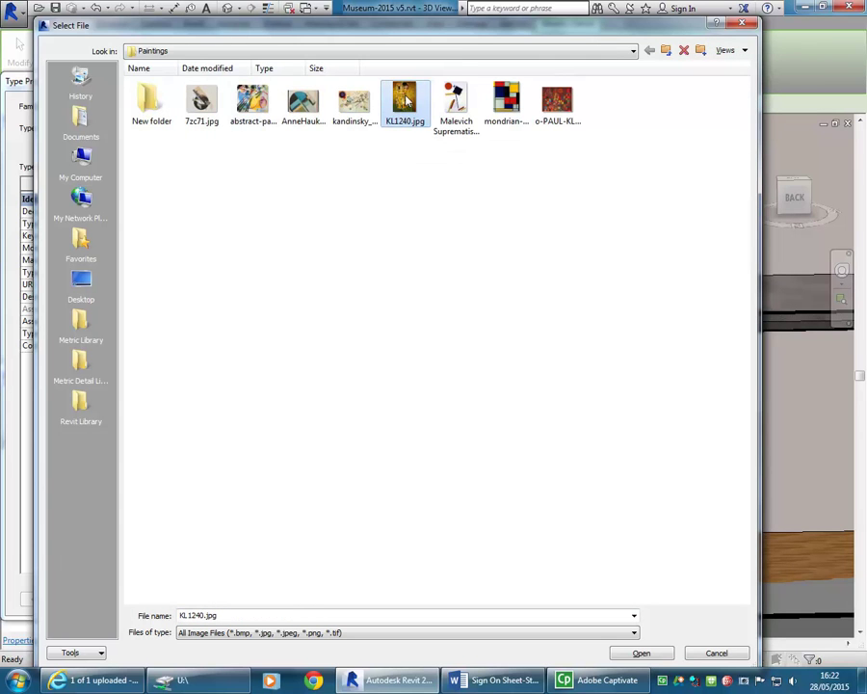
pyautogui.click(252, 104)
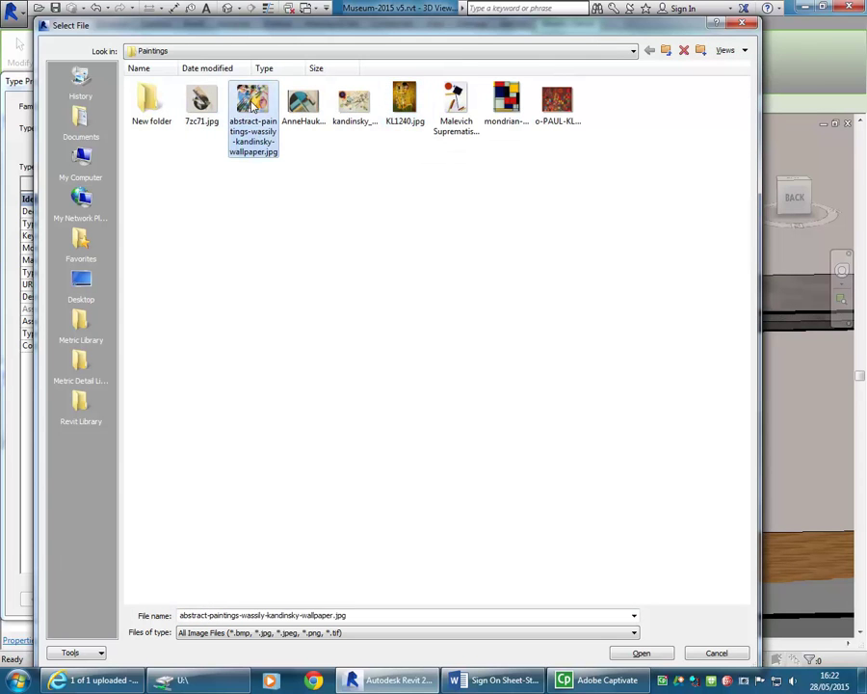
pyautogui.doubleClick(253, 104)
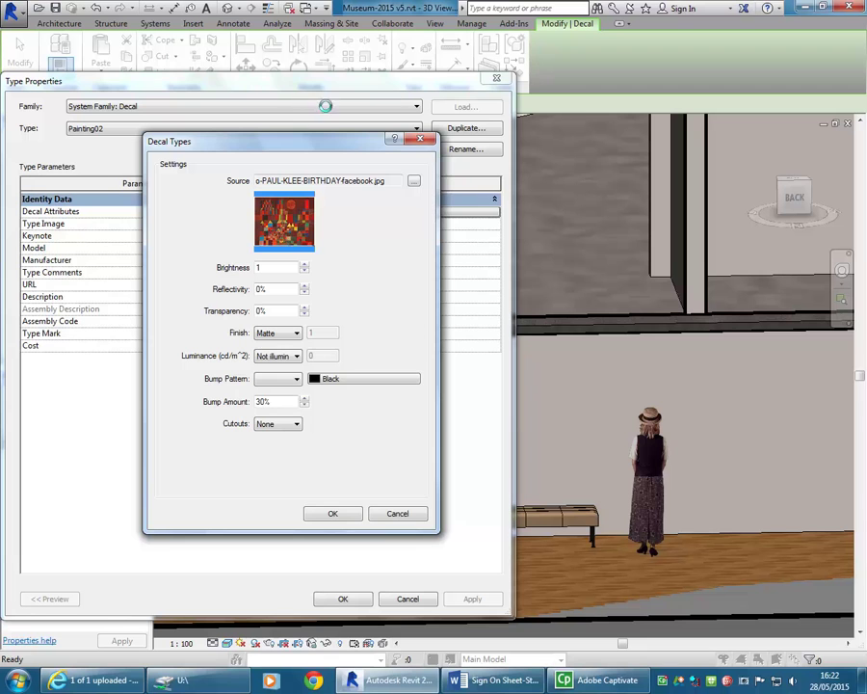
pyautogui.click(327, 512)
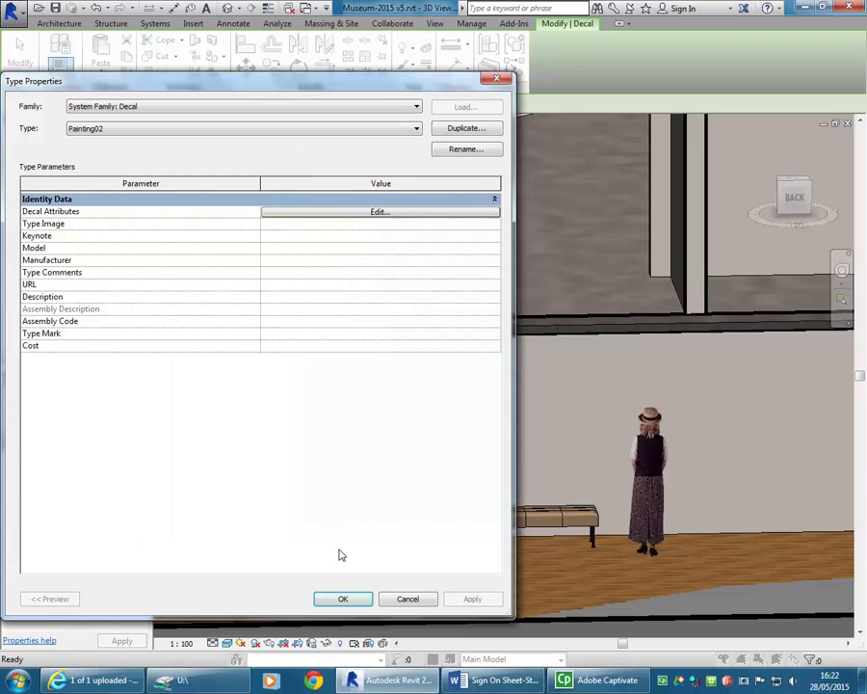
pyautogui.click(343, 598)
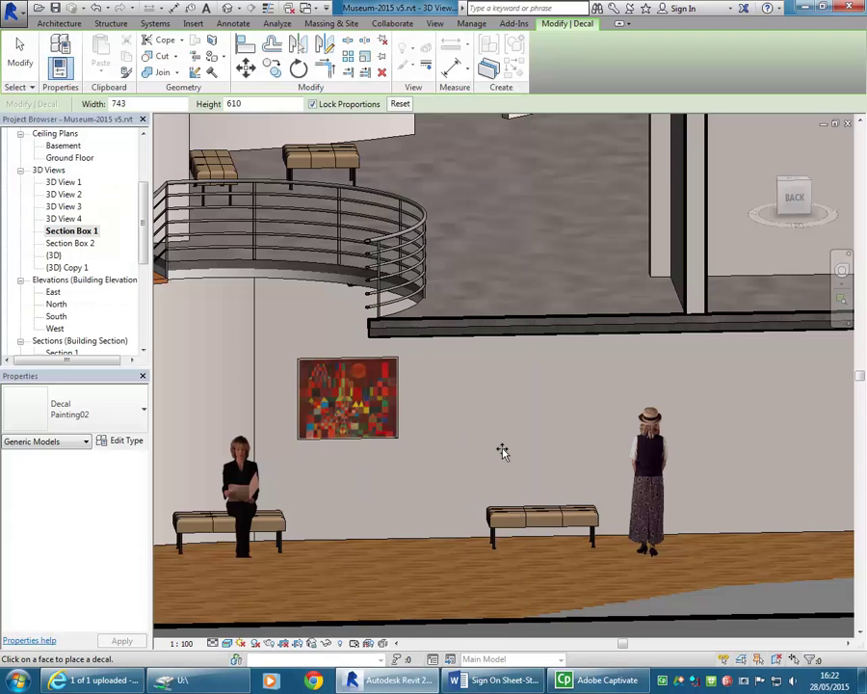
# Place the Painting02 decal on the basement wall behind the standing woman and finish the command
pyautogui.click(602, 440)
pyautogui.rightClick(512, 393)
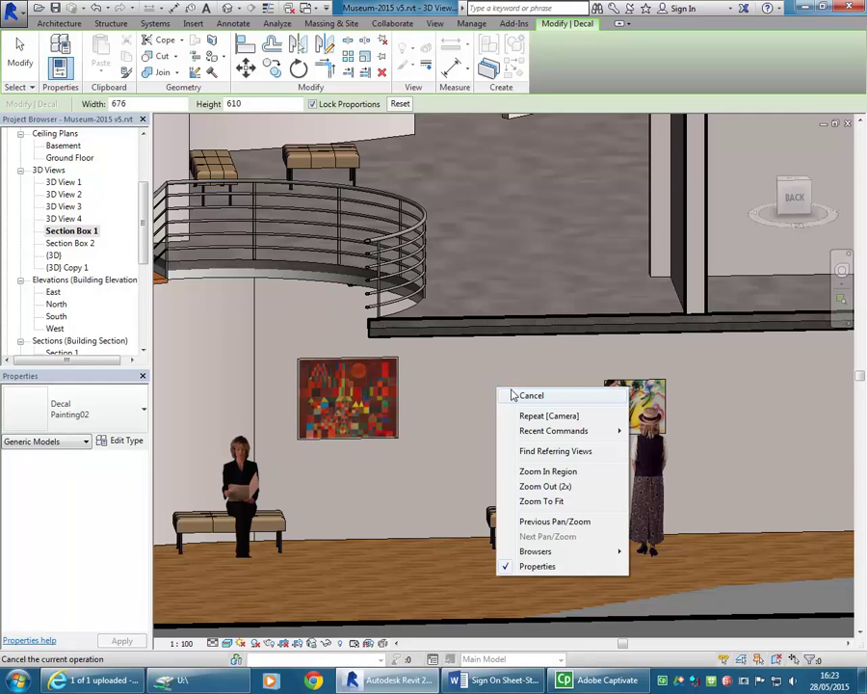
pyautogui.click(528, 395)
pyautogui.rightClick(523, 395)
pyautogui.click(550, 406)
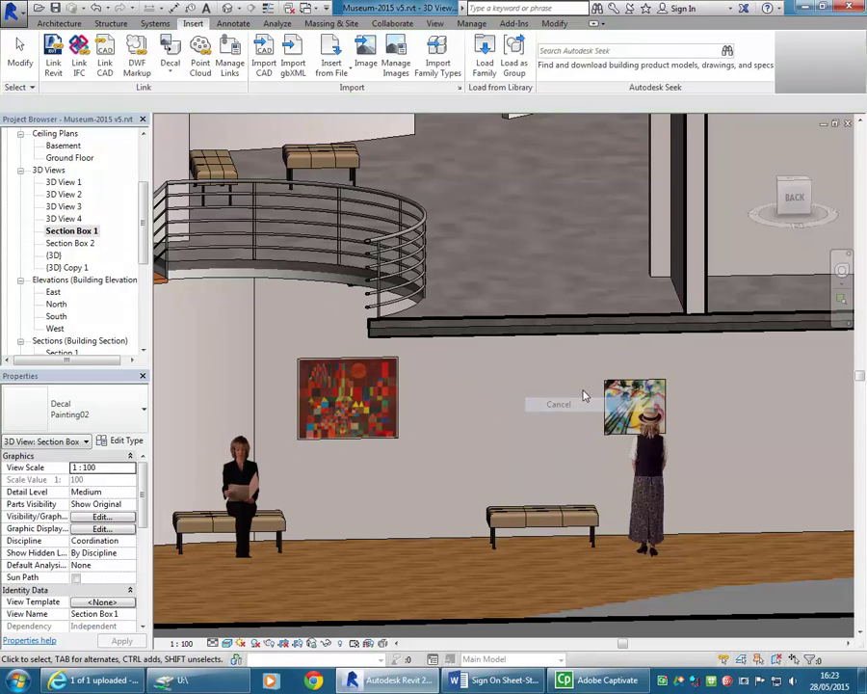
# Enlarge the Painting02 decal proportionally to about 1019 by 919 mm, extending it up and away from the other painting
pyautogui.click(604, 404)
pyautogui.moveTo(664, 380)
pyautogui.mouseDown()
pyautogui.moveTo(701, 341)
pyautogui.moveTo(696, 352)
pyautogui.mouseUp()
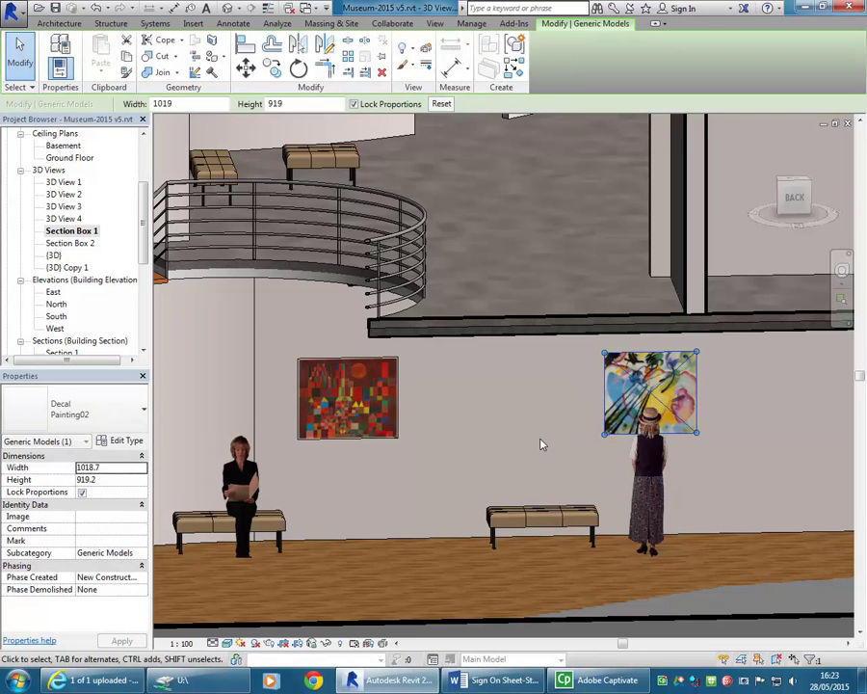
pyautogui.press('Escape')
# Open 3D View 4 and review the type properties of the basement's Floating Floor without changing them
pyautogui.doubleClick(64, 219)
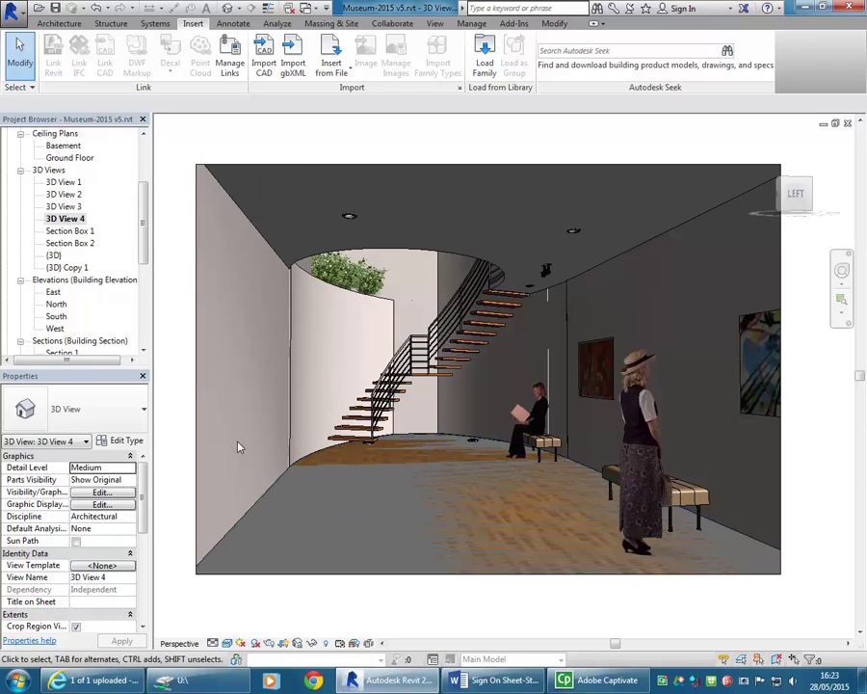
pyautogui.click(270, 492)
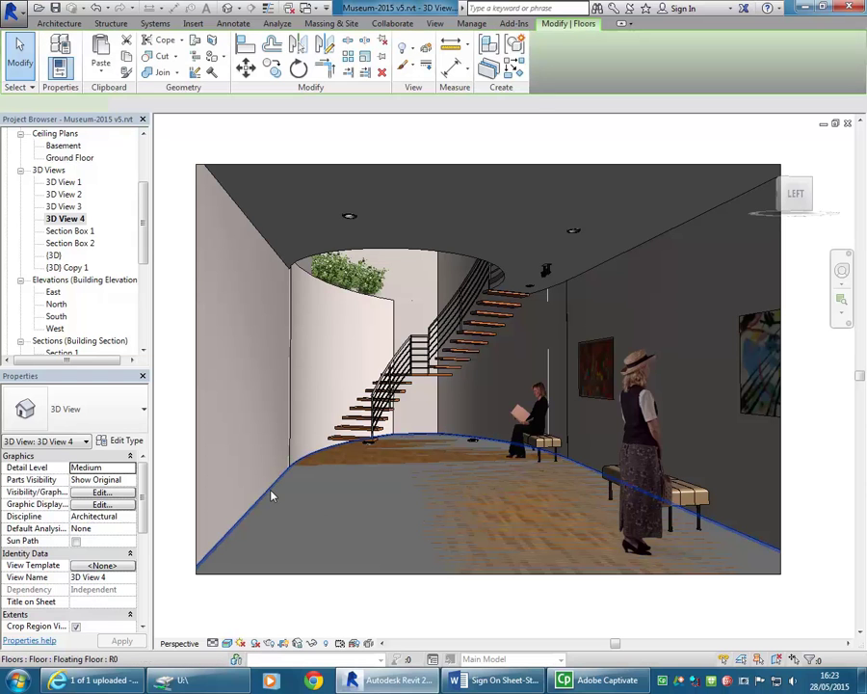
pyautogui.click(115, 440)
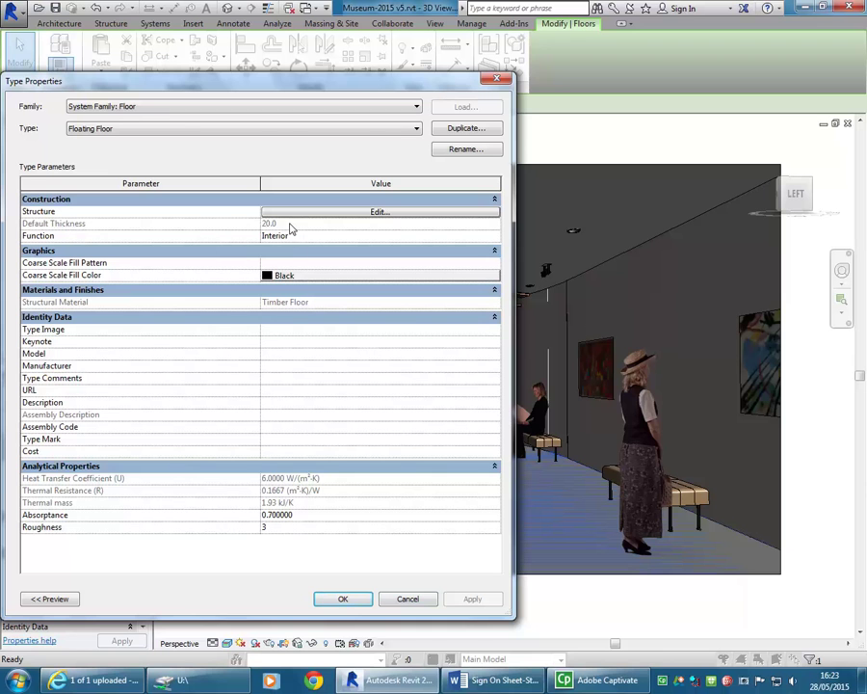
pyautogui.click(408, 601)
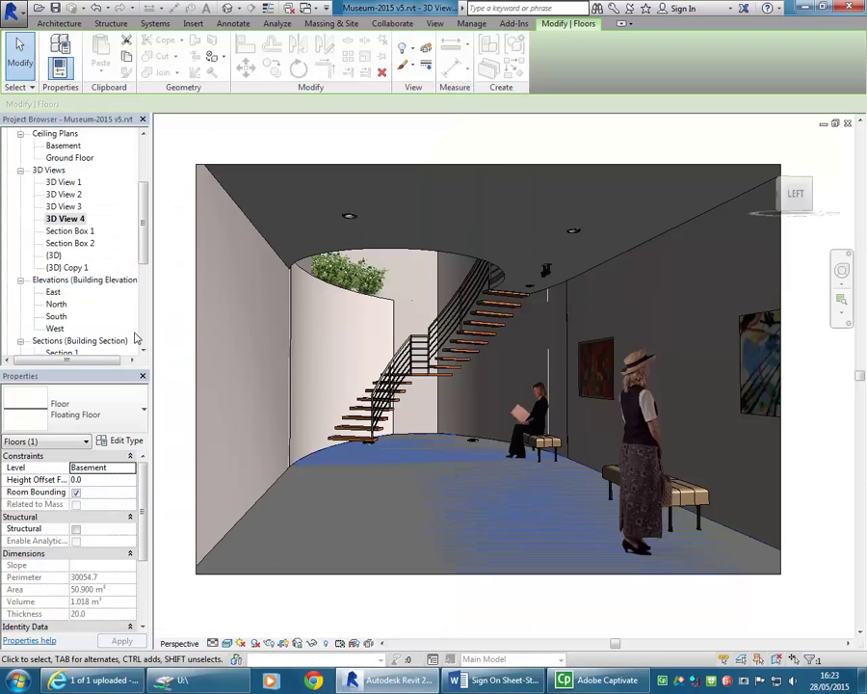
pyautogui.press('Escape')
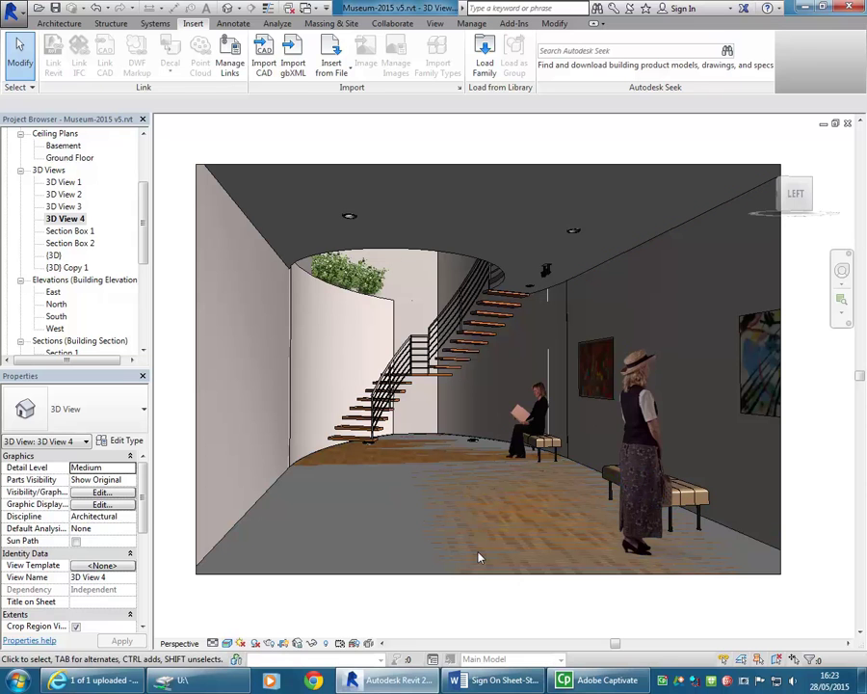
# Select the overlapping floor and wall elements in 3D View 4, filter the selection to Pads only and hide the pad in this view
pyautogui.click(251, 464)
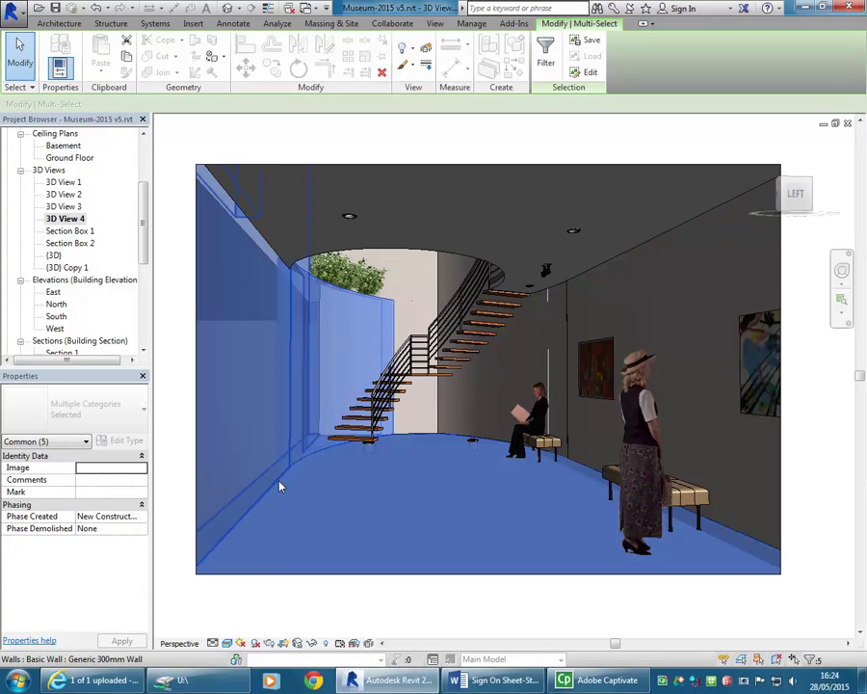
pyautogui.click(545, 53)
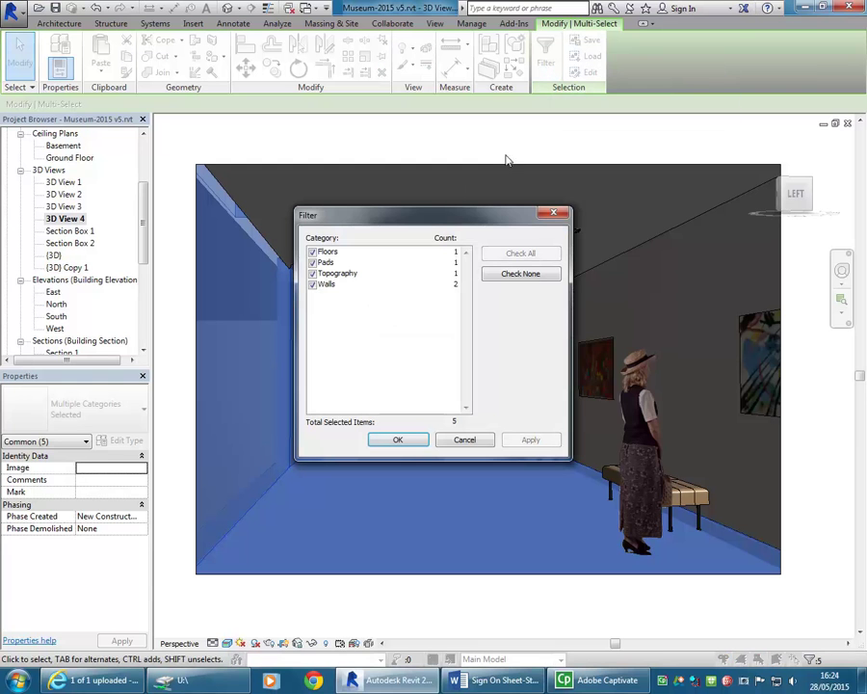
pyautogui.click(312, 251)
pyautogui.click(312, 274)
pyautogui.click(312, 284)
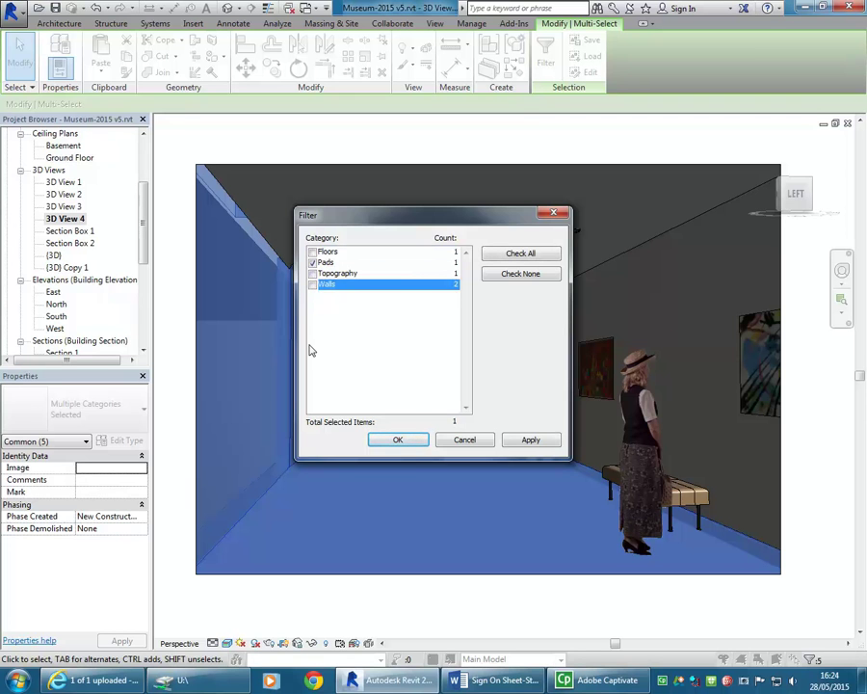
pyautogui.click(396, 439)
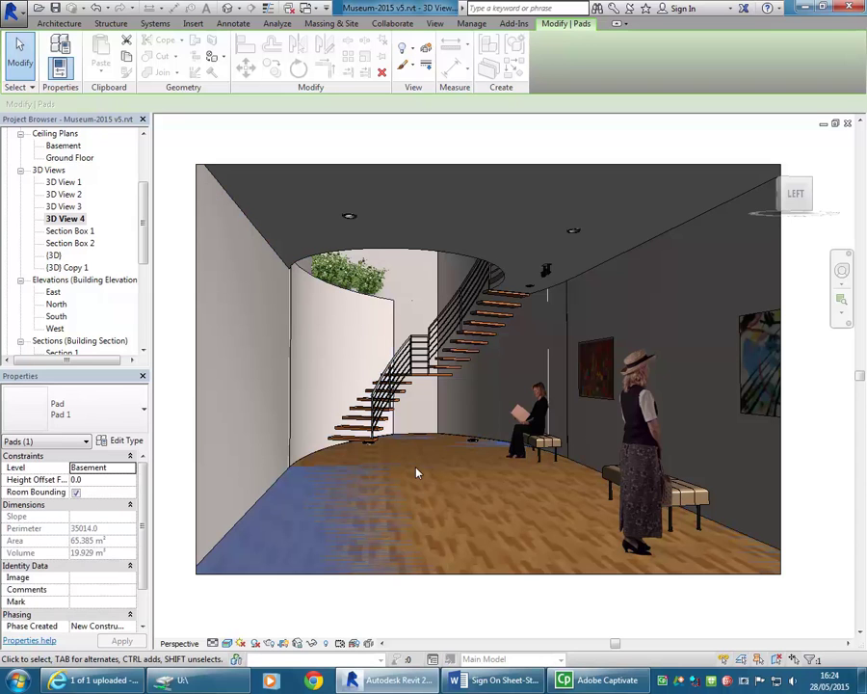
pyautogui.rightClick(405, 480)
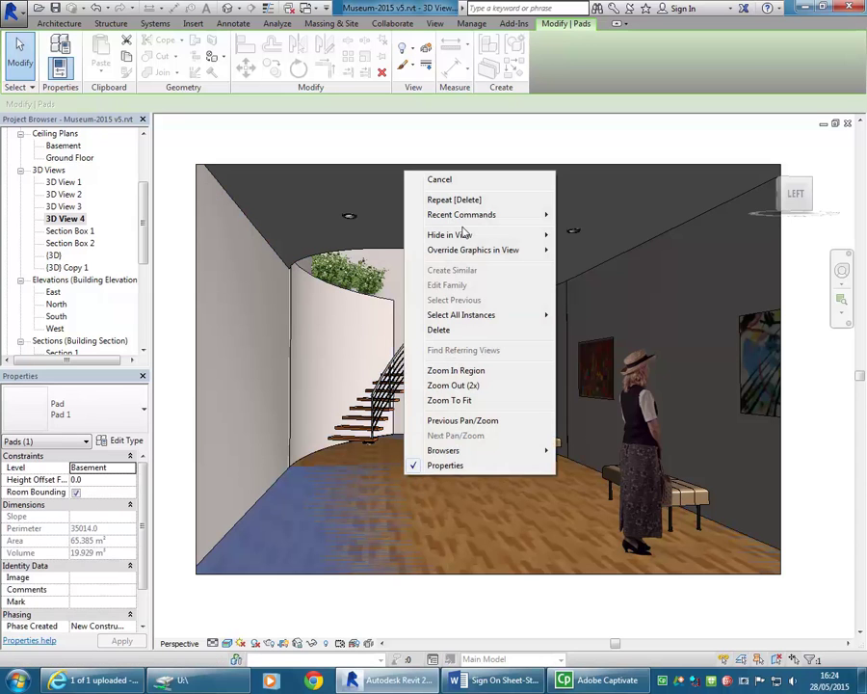
pyautogui.moveTo(486, 241)
pyautogui.click(588, 237)
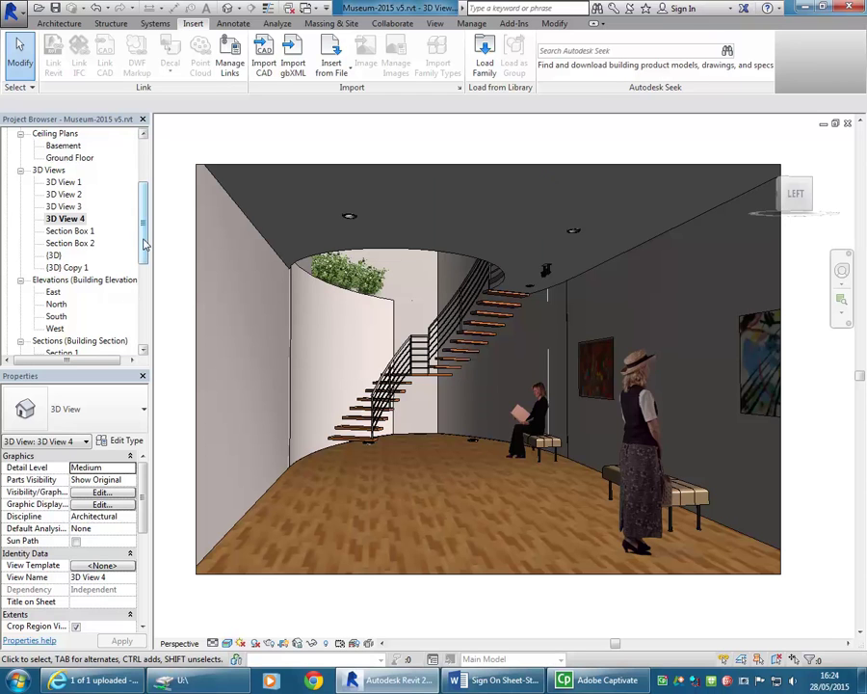
# Show the 3D View 4 camera in the Basement floor plan and move it slightly back into the end wall
pyautogui.moveTo(142, 250); pyautogui.dragTo(140, 171)
pyautogui.doubleClick(63, 171)
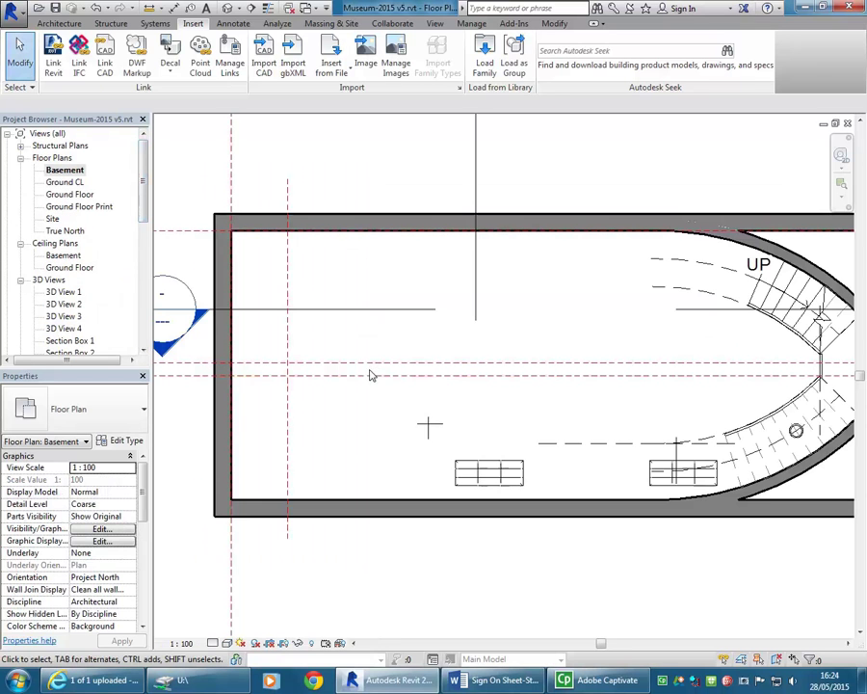
pyautogui.rightClick(65, 329)
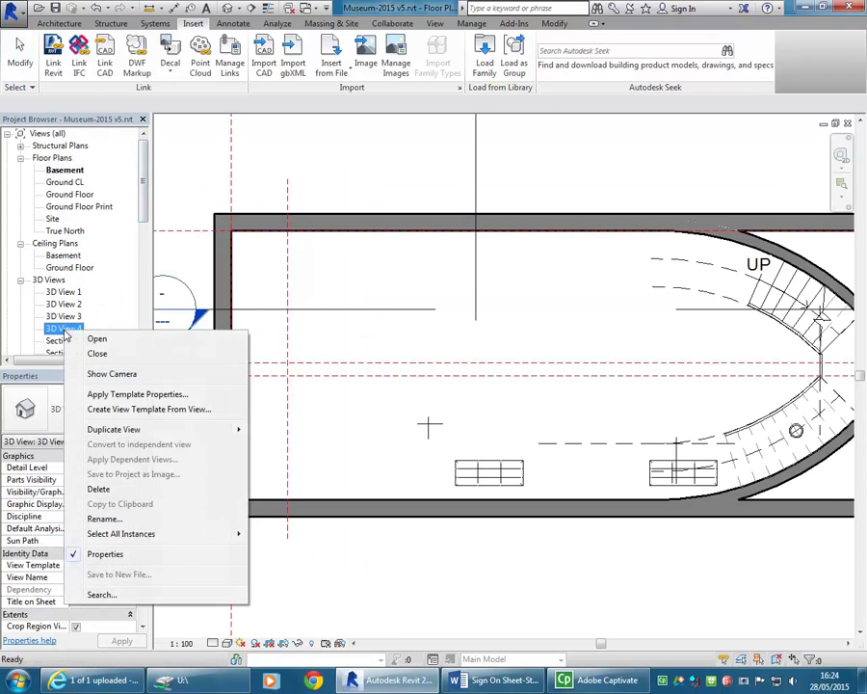
pyautogui.click(112, 373)
pyautogui.moveTo(239, 307); pyautogui.dragTo(227, 302)
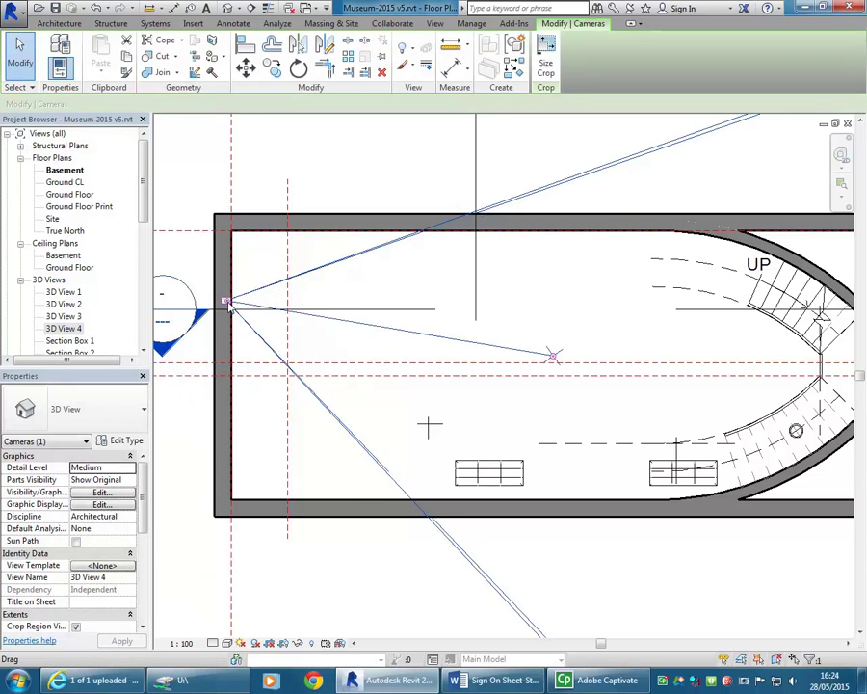
pyautogui.moveTo(224, 301); pyautogui.dragTo(225, 300)
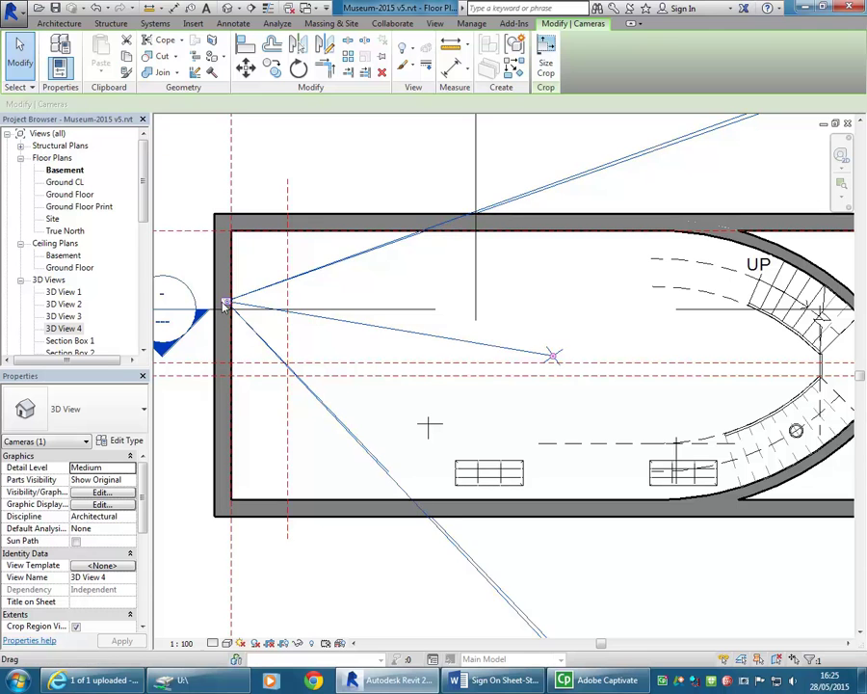
pyautogui.click(268, 269)
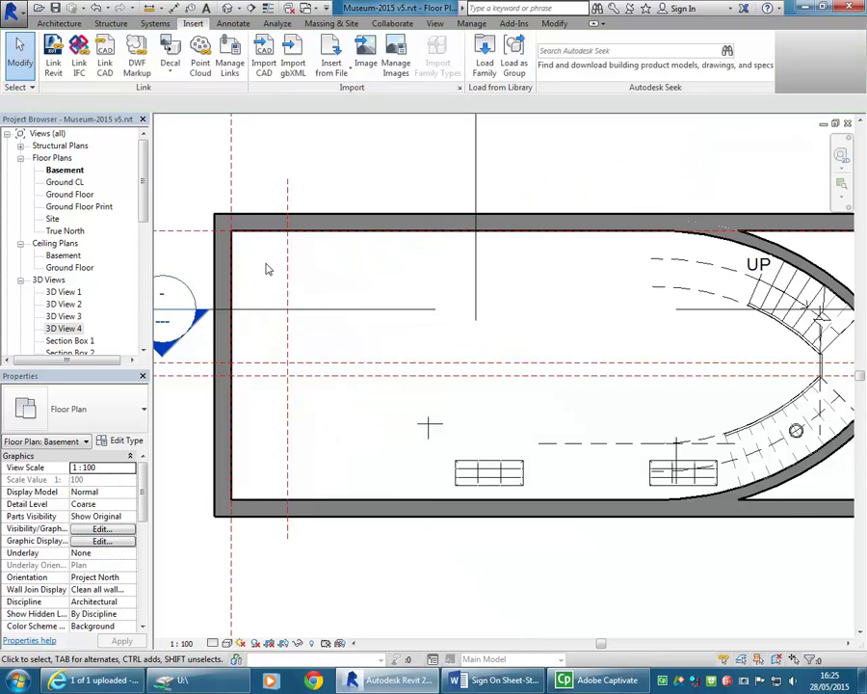
# Select the basement's end wall in front of the camera in the Basement floor plan and hide it in 3D View 4
pyautogui.click(231, 276)
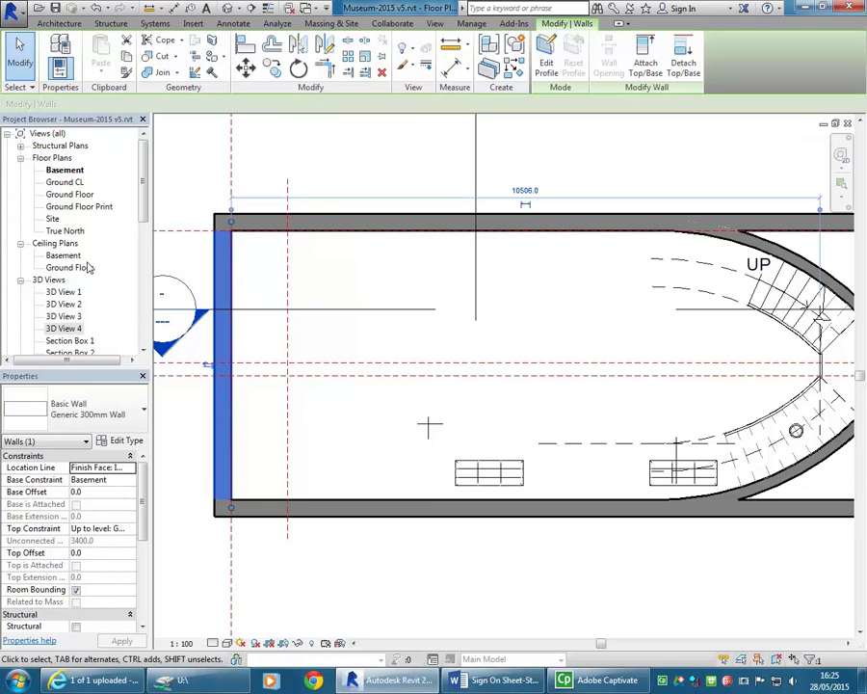
pyautogui.moveTo(142, 205); pyautogui.dragTo(143, 211)
pyautogui.scroll(-1, 143, 211)
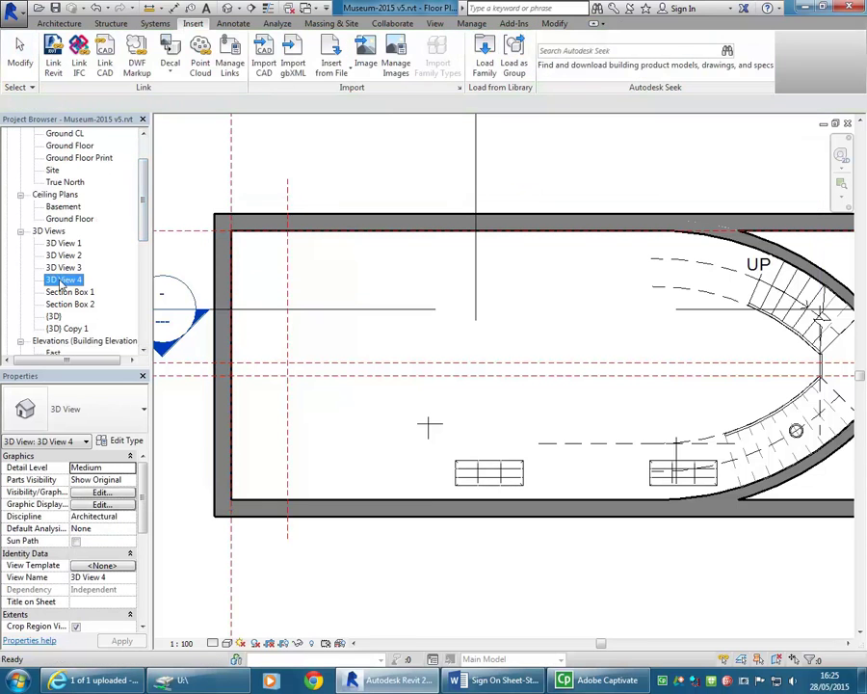
pyautogui.doubleClick(59, 279)
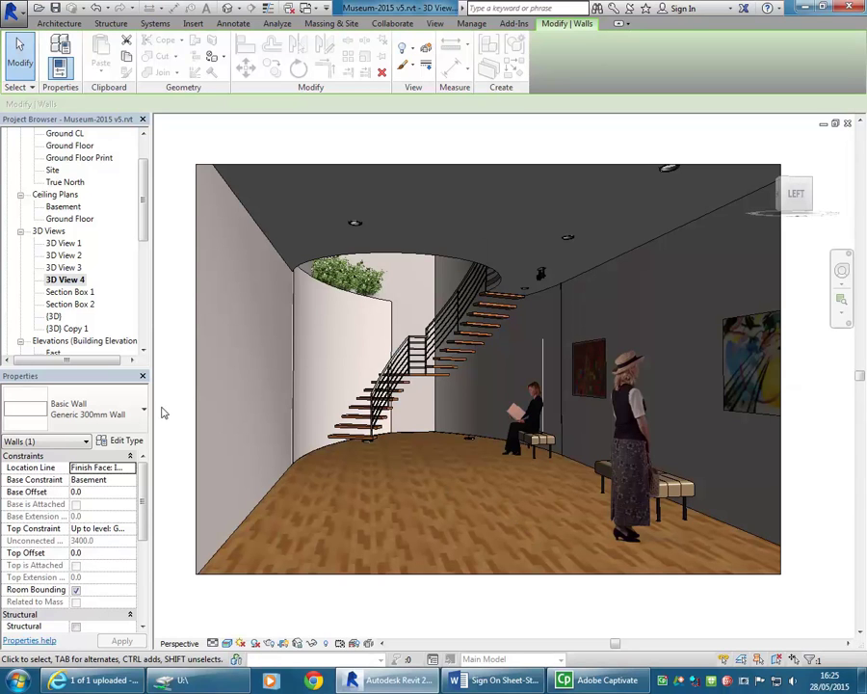
pyautogui.rightClick(345, 339)
pyautogui.moveTo(482, 427)
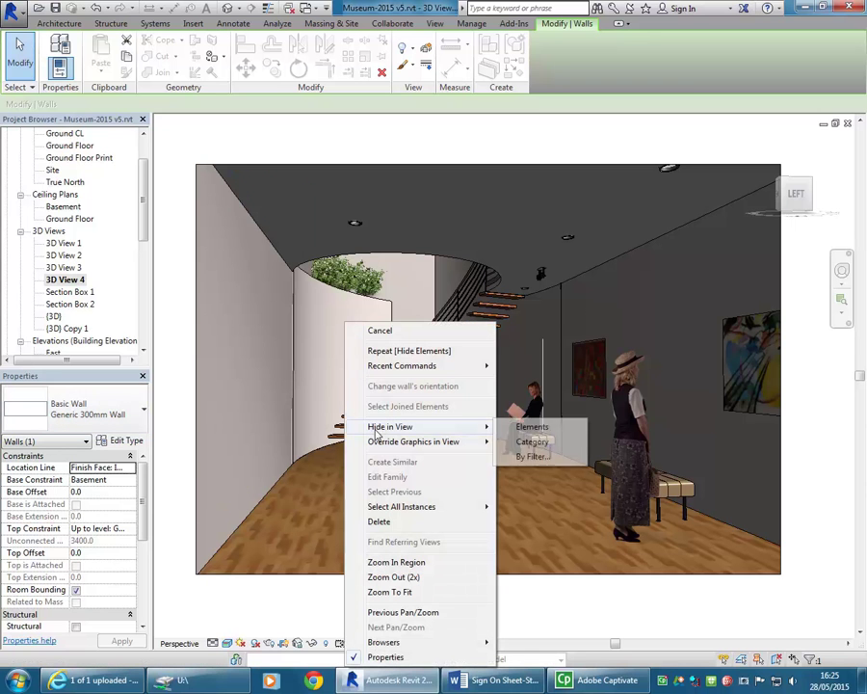
pyautogui.click(529, 427)
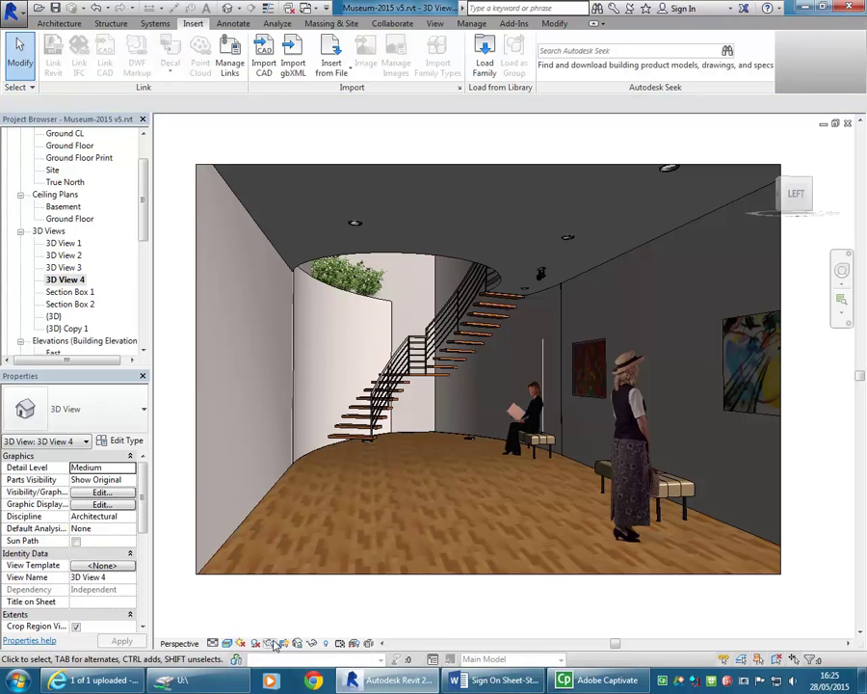
# Render 3D View 4 at Draft quality with the Interior: Artificial only scheme, and close the rendering settings
pyautogui.press('r')
pyautogui.press('r')
pyautogui.click(53, 40)
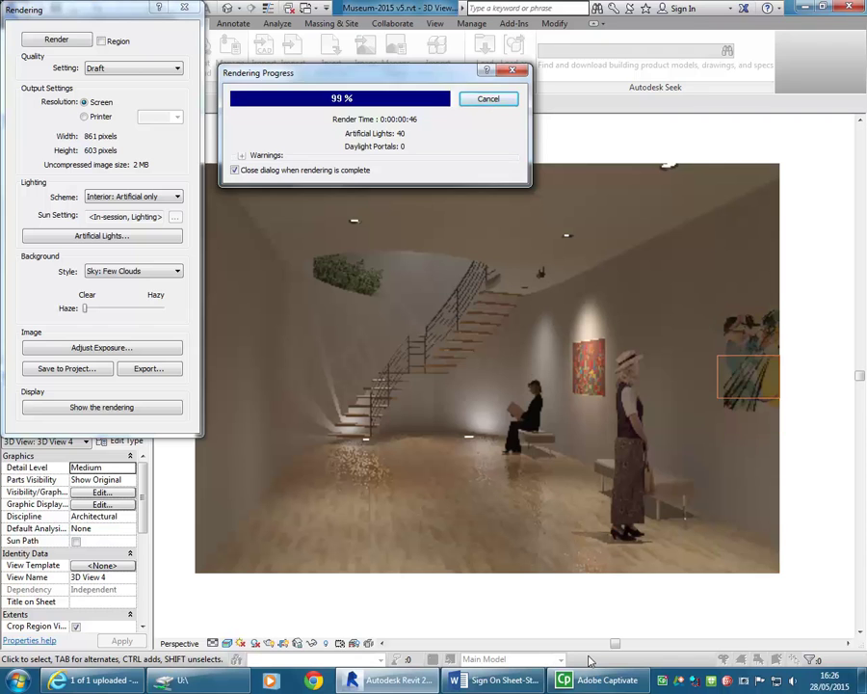
pyautogui.click(185, 8)
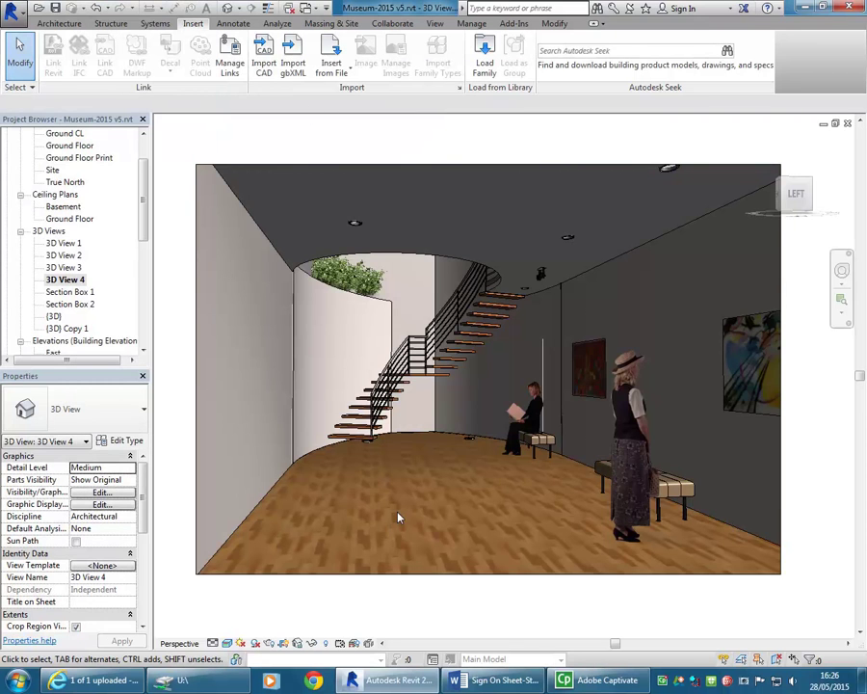
# Duplicate the type of the wall behind the staircase and name the new type 300mm Wall Interior Blue
pyautogui.click(419, 435)
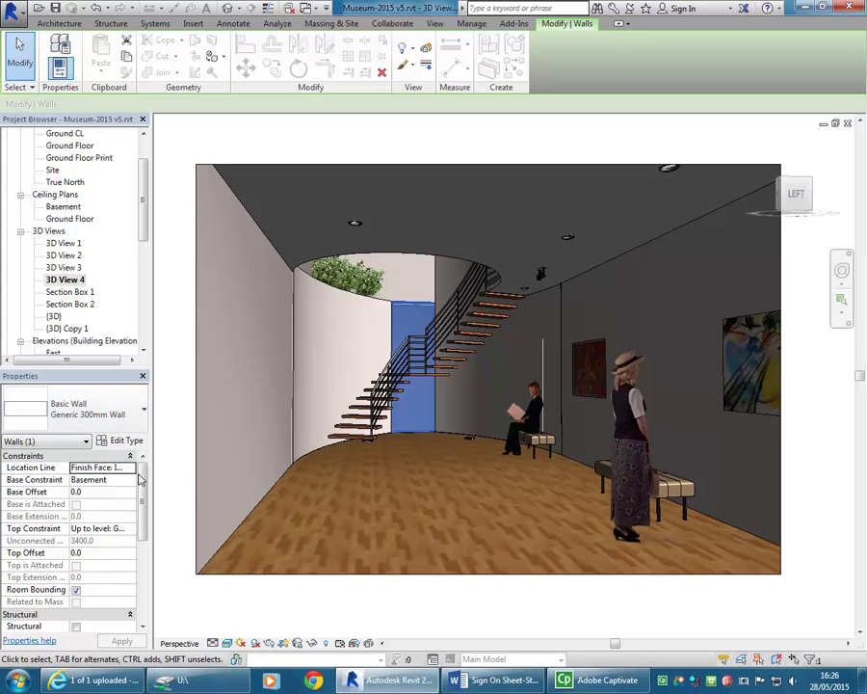
pyautogui.click(119, 441)
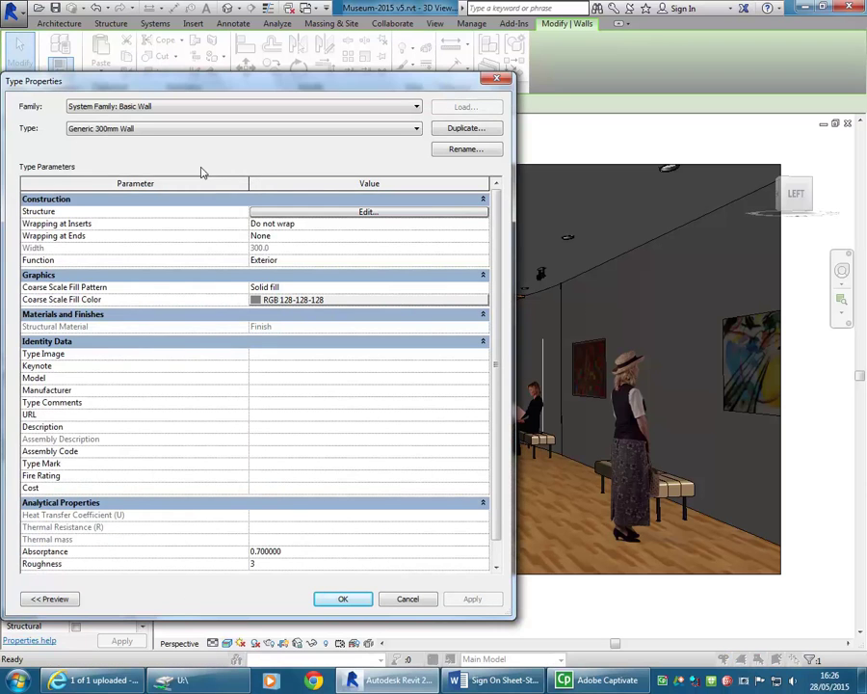
pyautogui.moveTo(246, 87); pyautogui.dragTo(313, 60)
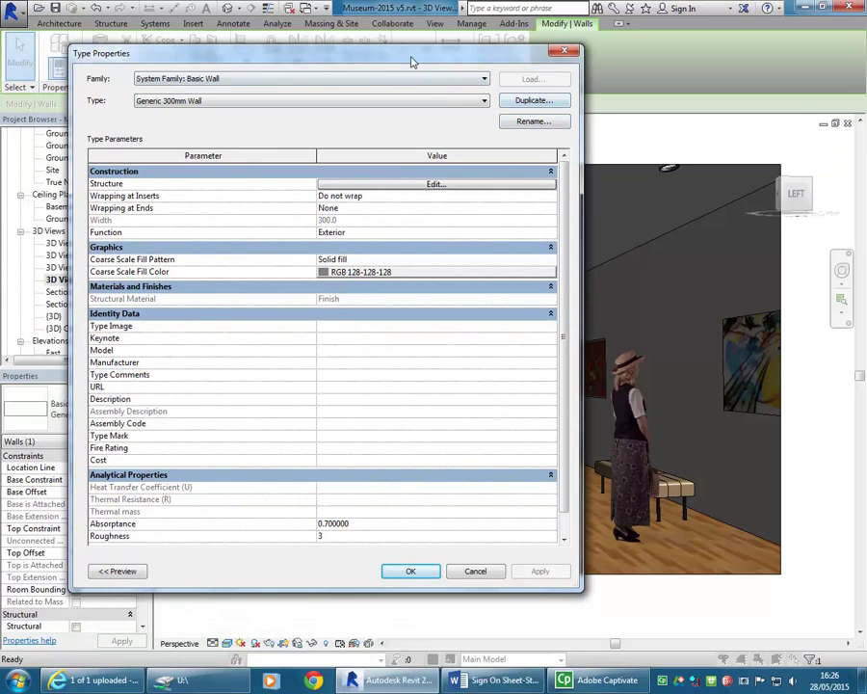
pyautogui.moveTo(411, 61); pyautogui.dragTo(376, 76)
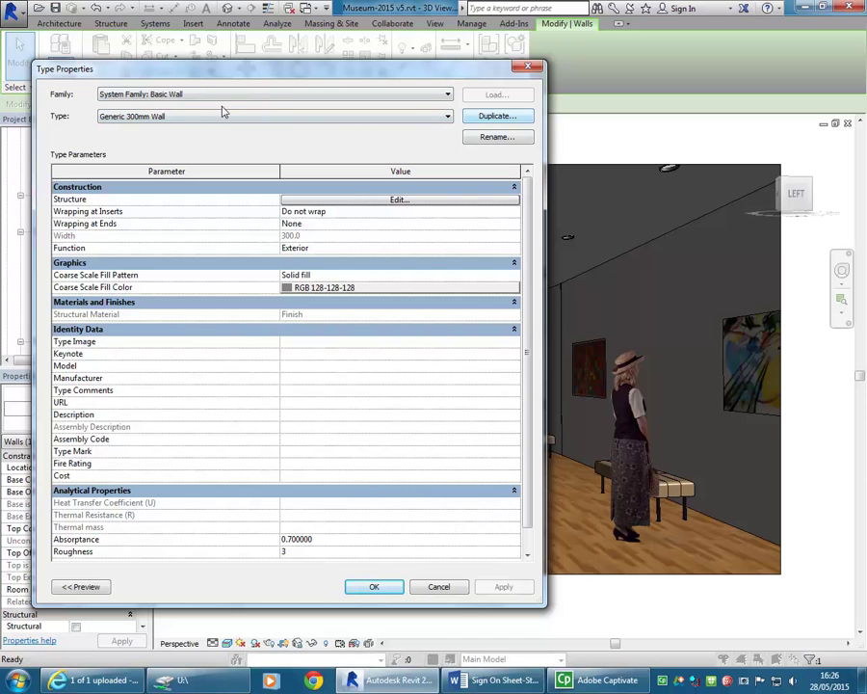
pyautogui.click(498, 116)
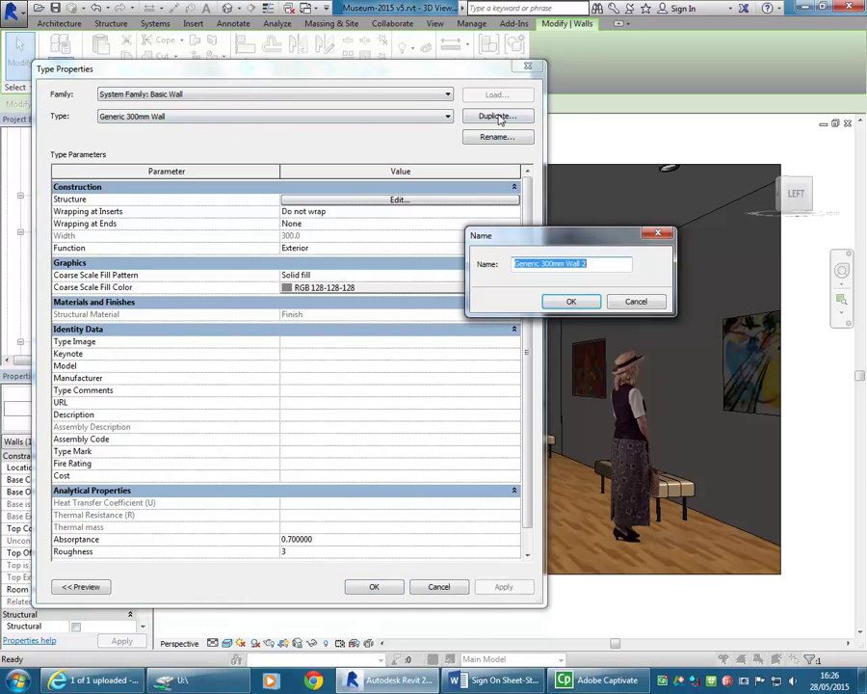
pyautogui.doubleClick(583, 264)
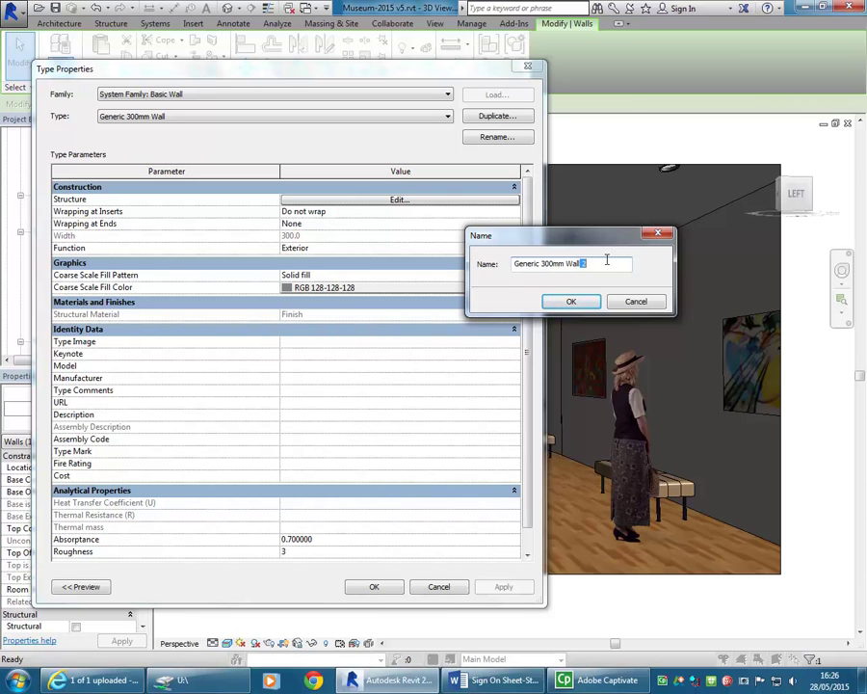
pyautogui.press('BackSpace')
pyautogui.moveTo(542, 264); pyautogui.dragTo(458, 259)
pyautogui.press('BackSpace')
pyautogui.write('Interior Blue')
pyautogui.click(571, 303)
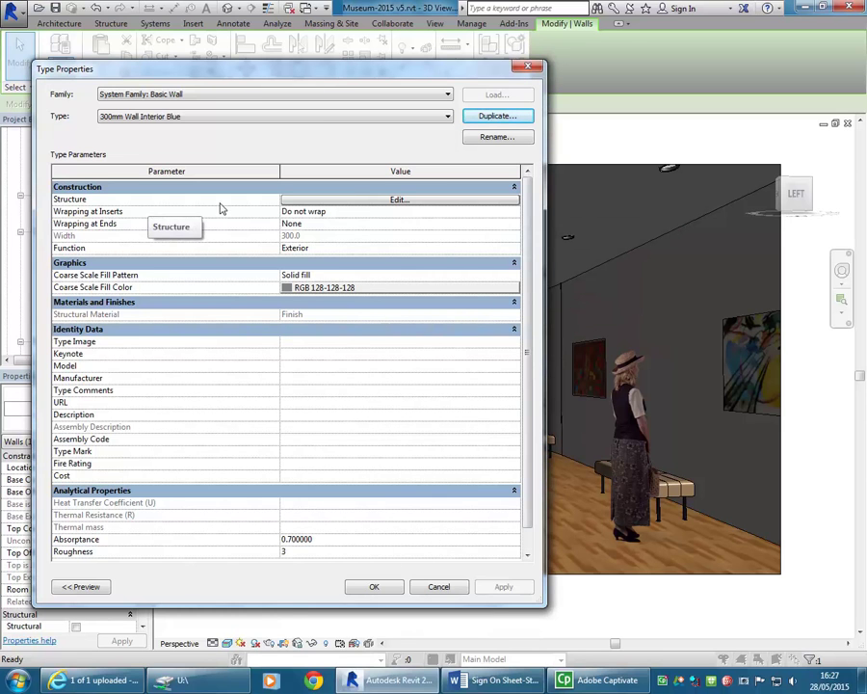
# Insert a new layer in the wall type's structure and move it below the core boundary on the interior side
pyautogui.click(330, 201)
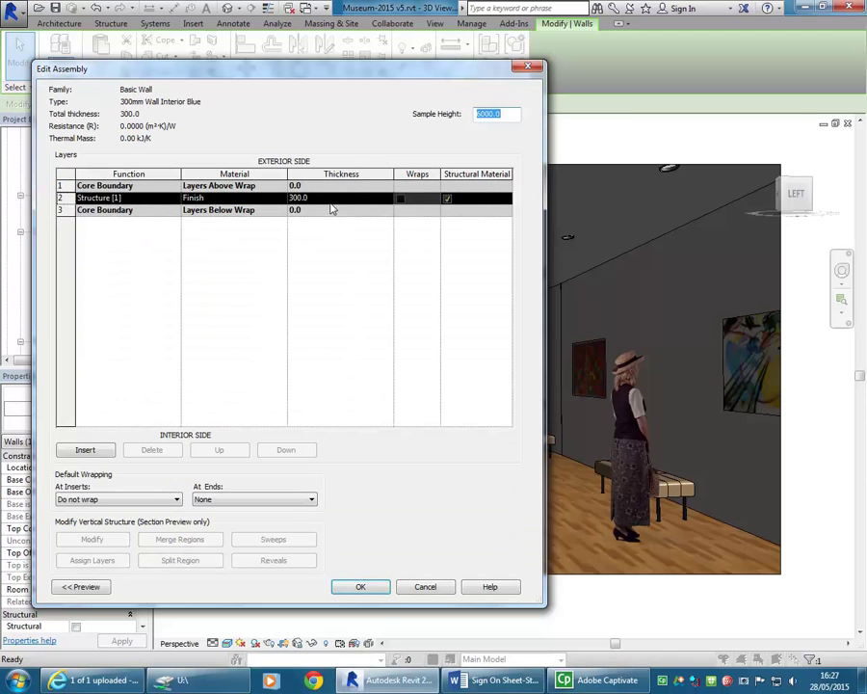
pyautogui.click(243, 198)
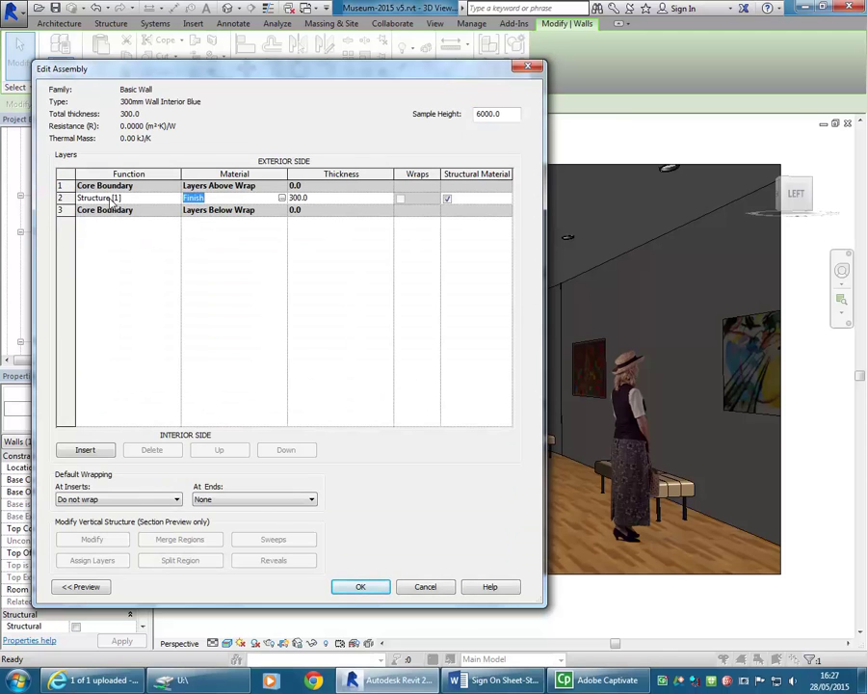
pyautogui.click(248, 197)
pyautogui.click(97, 203)
pyautogui.click(247, 197)
pyautogui.click(324, 199)
pyautogui.doubleClick(326, 200)
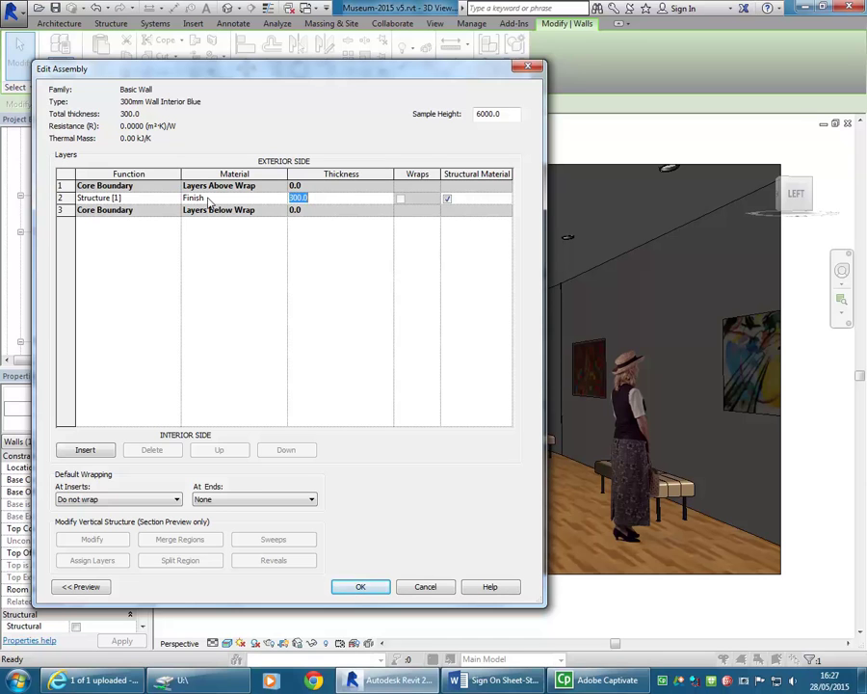
pyautogui.click(85, 449)
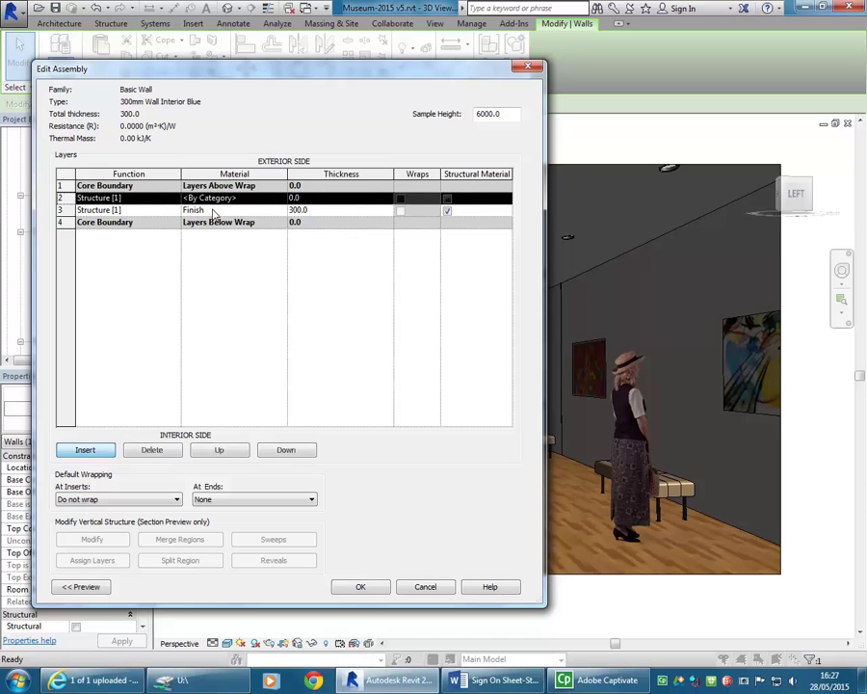
pyautogui.click(244, 197)
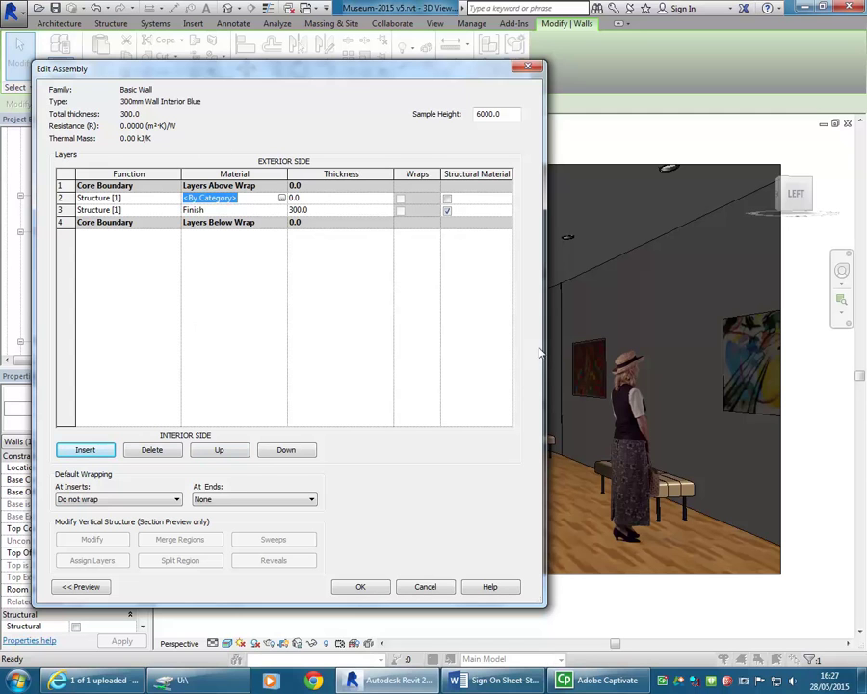
pyautogui.moveTo(546, 341); pyautogui.dragTo(488, 341)
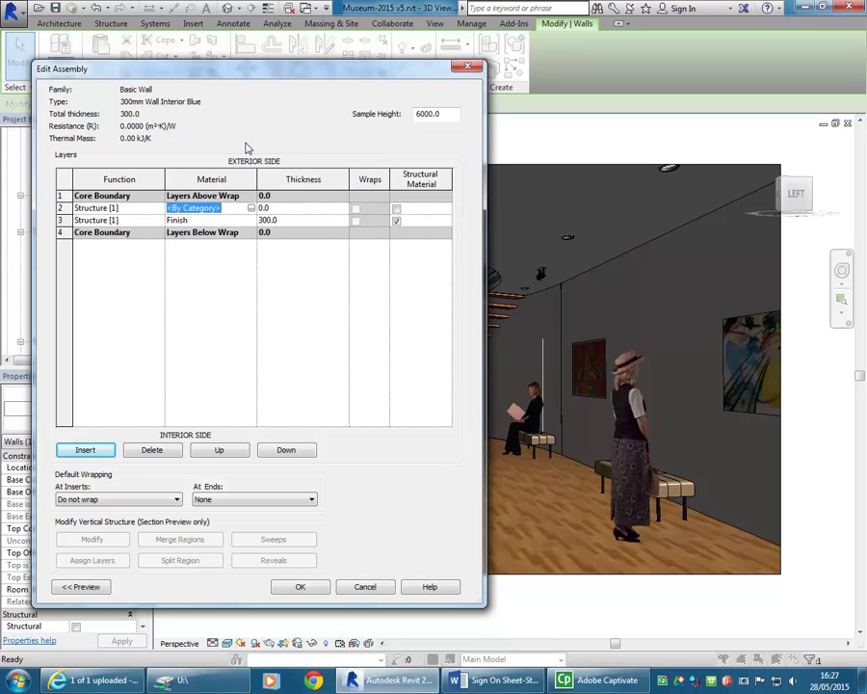
pyautogui.click(197, 207)
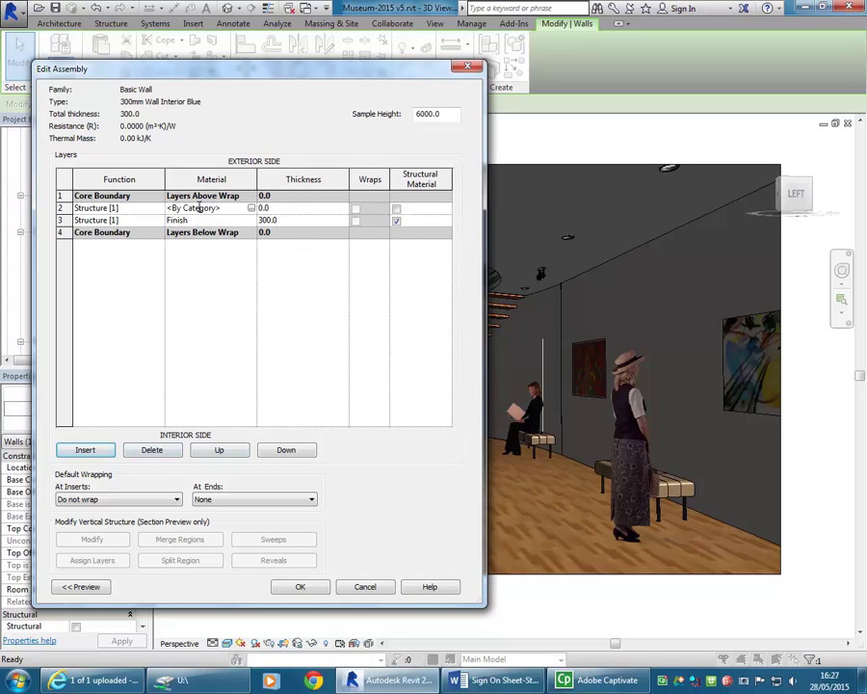
pyautogui.click(294, 455)
pyautogui.click(289, 450)
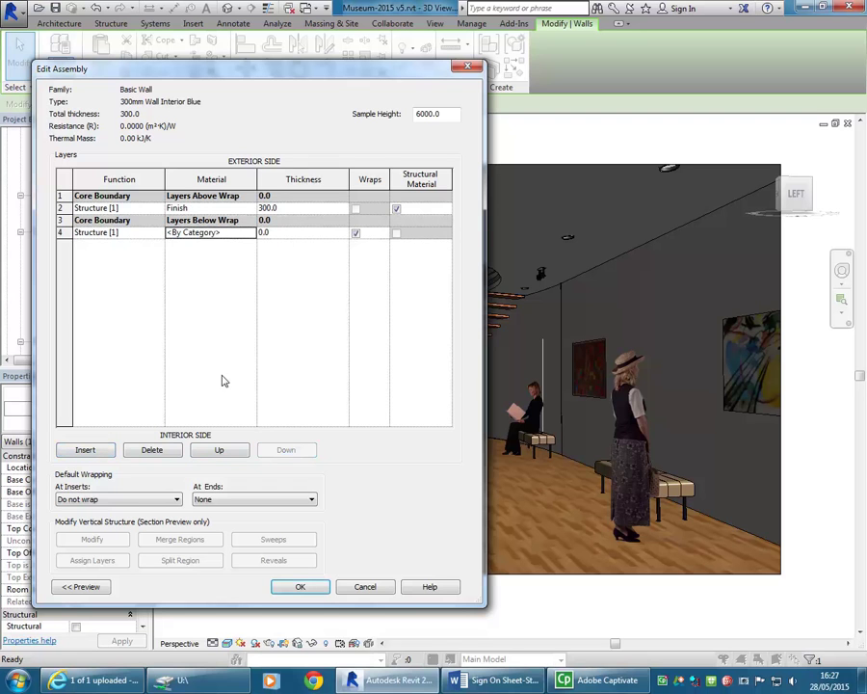
# Set the new interior layer's thickness to 10 mm and the structural Finish layer's thickness to 290 mm
pyautogui.click(286, 233)
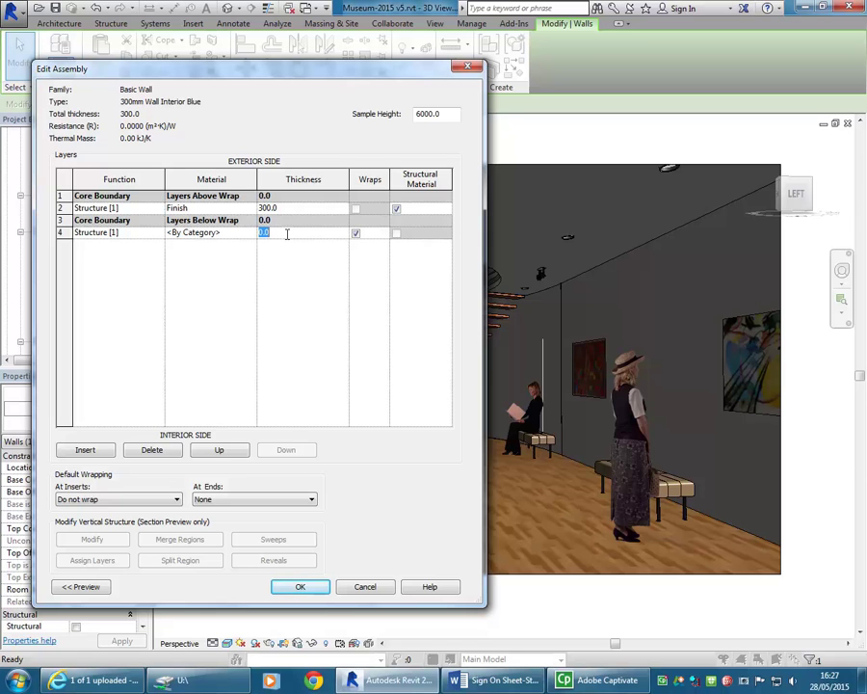
pyautogui.write('10')
pyautogui.click(231, 235)
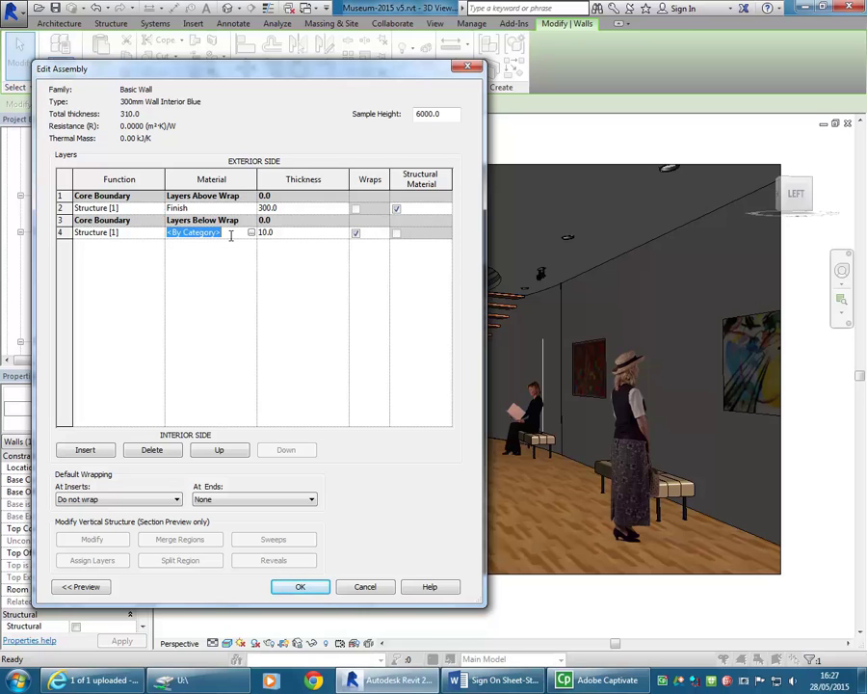
pyautogui.click(303, 208)
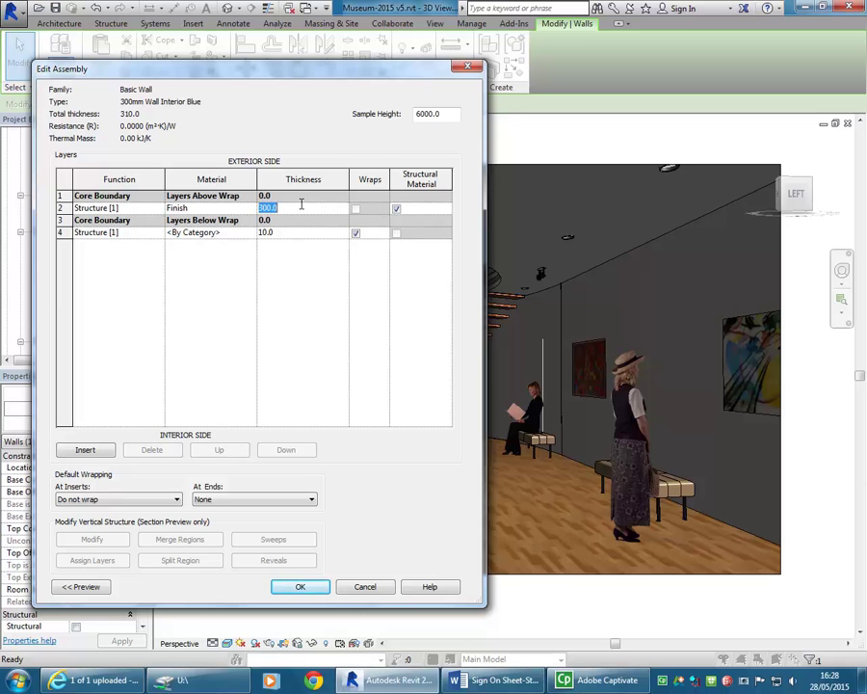
pyautogui.write('290')
pyautogui.click(289, 233)
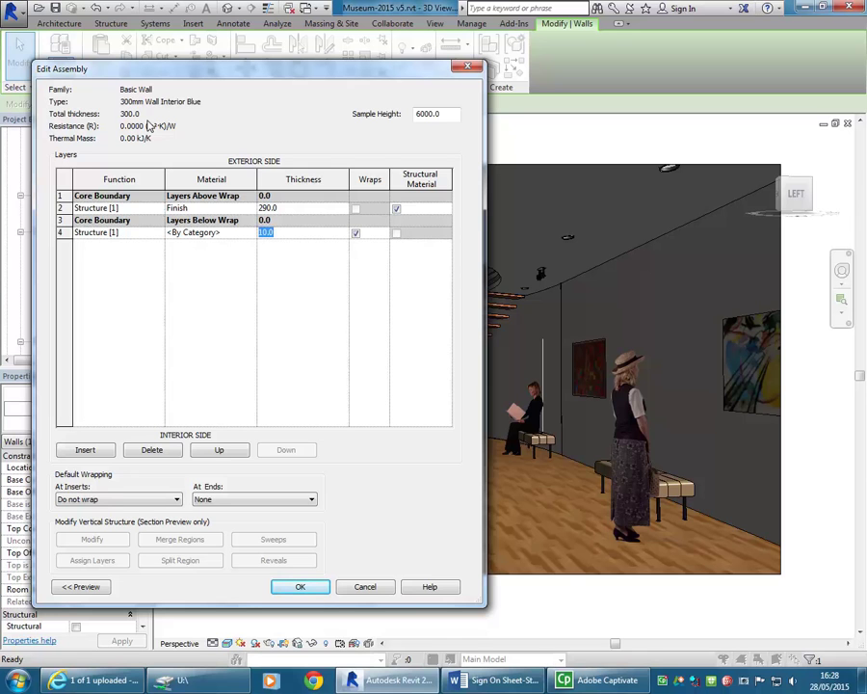
# Set the function of the new interior layer to Finish 2 [5]
pyautogui.click(200, 232)
pyautogui.click(138, 233)
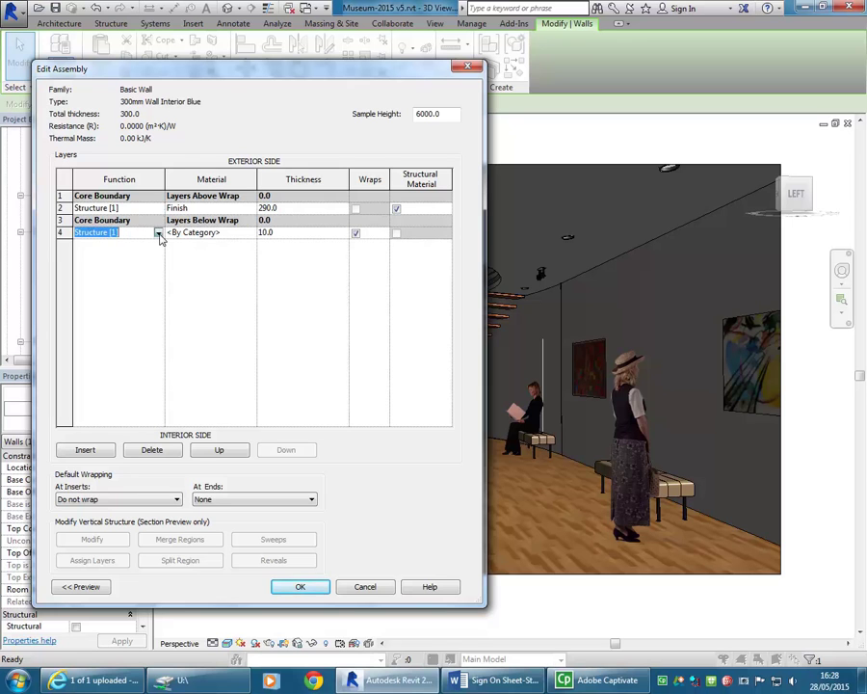
pyautogui.click(158, 233)
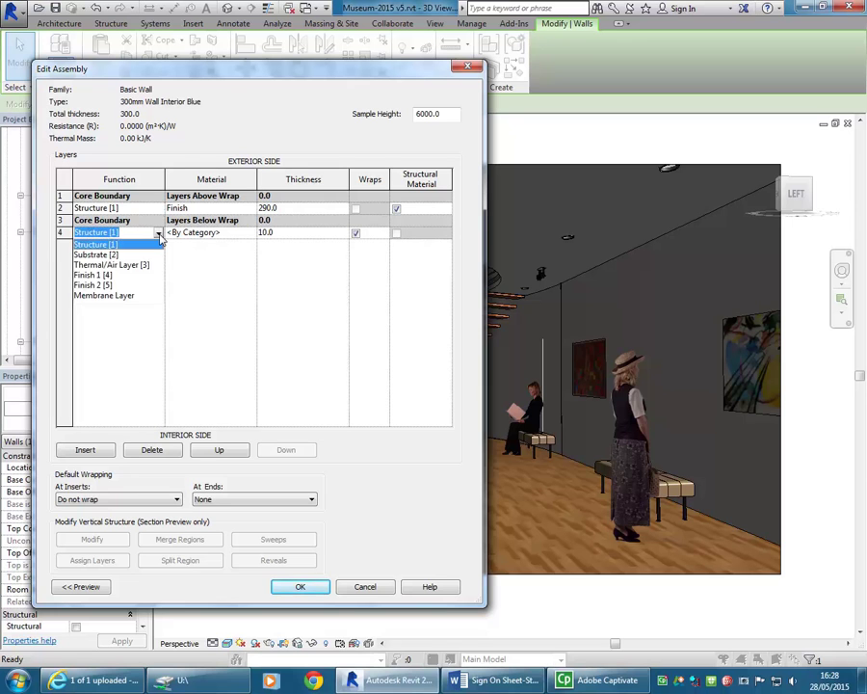
pyautogui.click(95, 285)
pyautogui.click(158, 233)
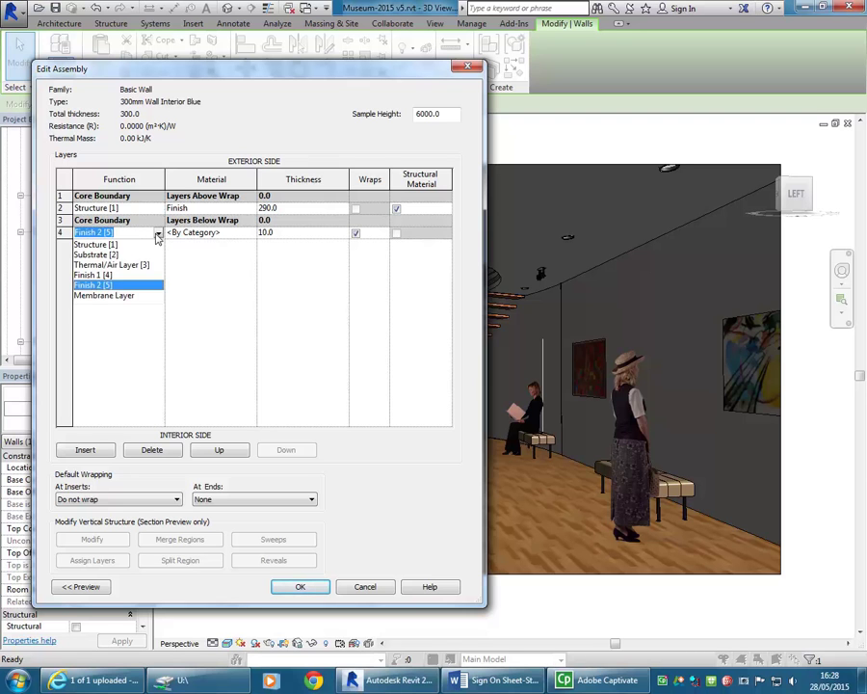
pyautogui.click(102, 276)
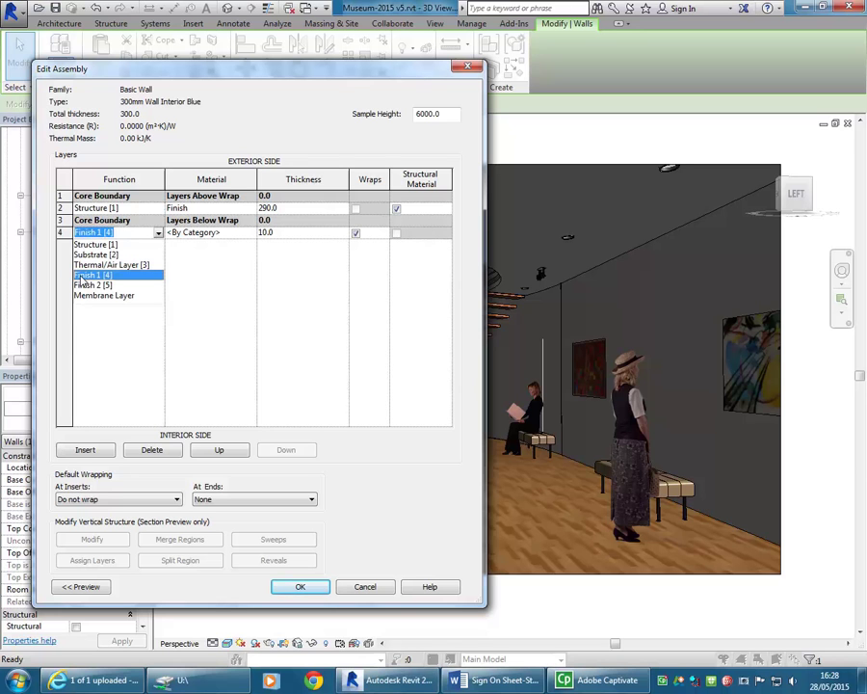
pyautogui.click(87, 285)
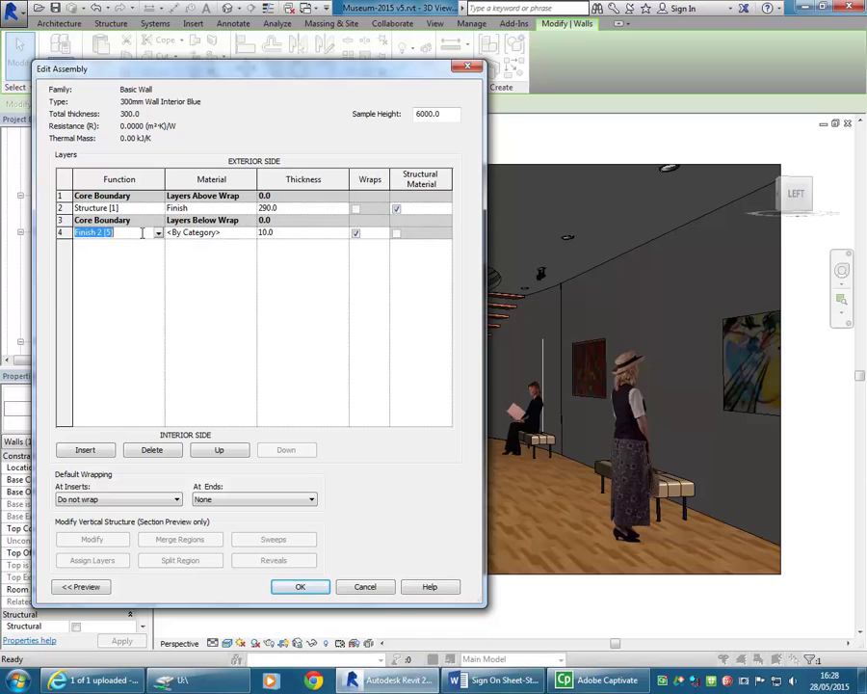
# For the new interior layer's material, duplicate the Finish material and name the copy Finish-Blue
pyautogui.click(225, 233)
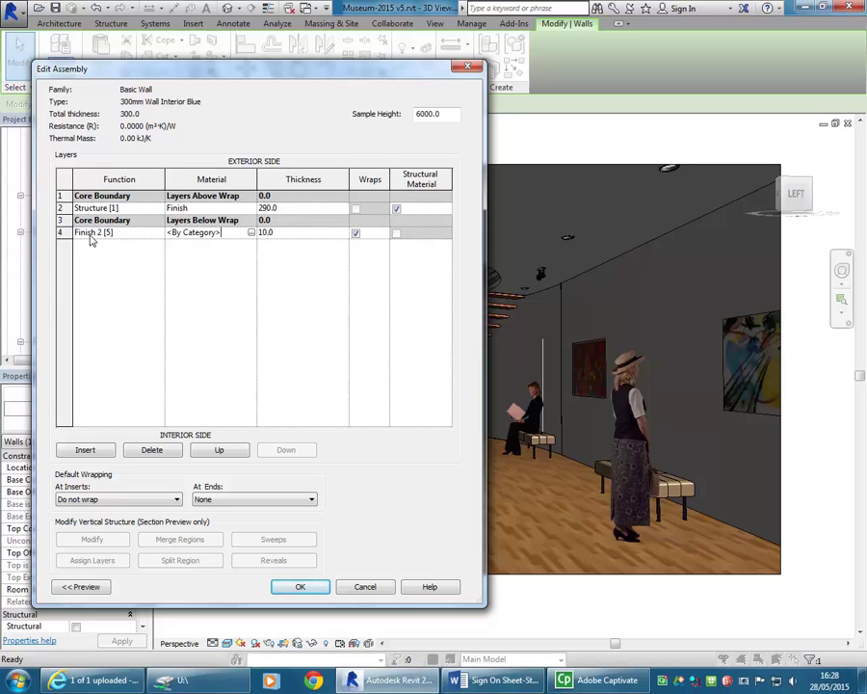
pyautogui.click(251, 235)
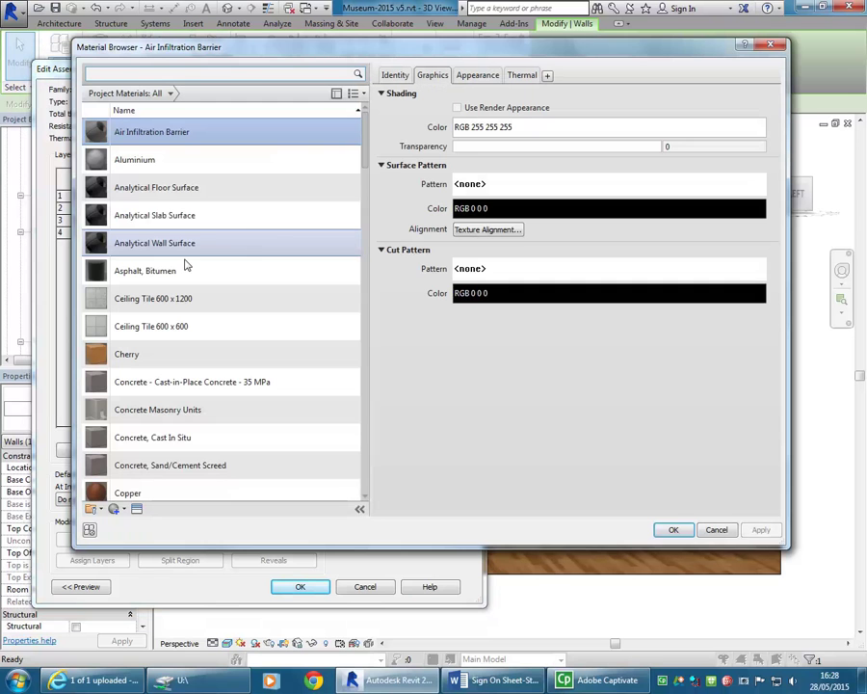
pyautogui.moveTo(366, 157); pyautogui.dragTo(376, 270)
pyautogui.click(154, 316)
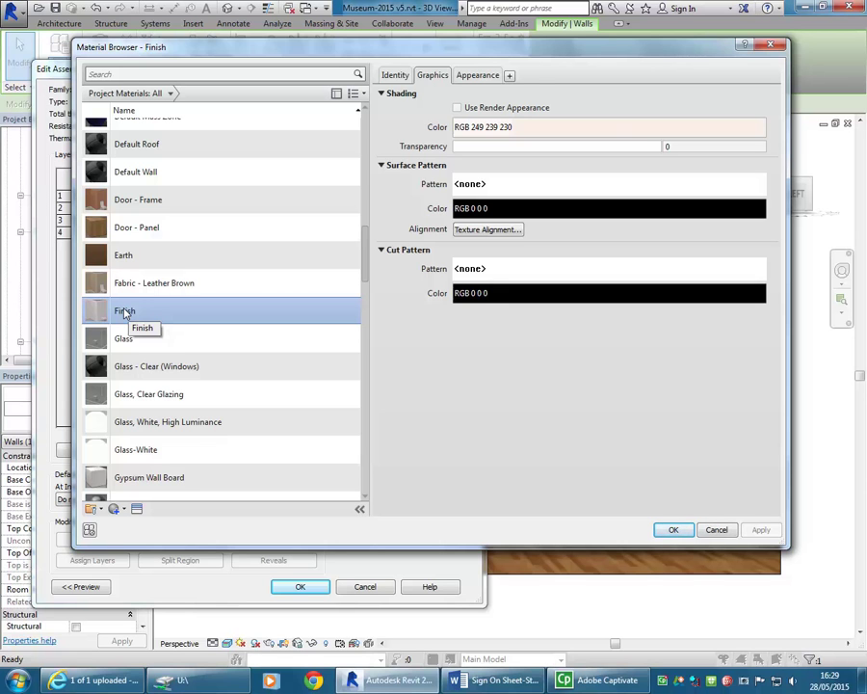
pyautogui.rightClick(124, 313)
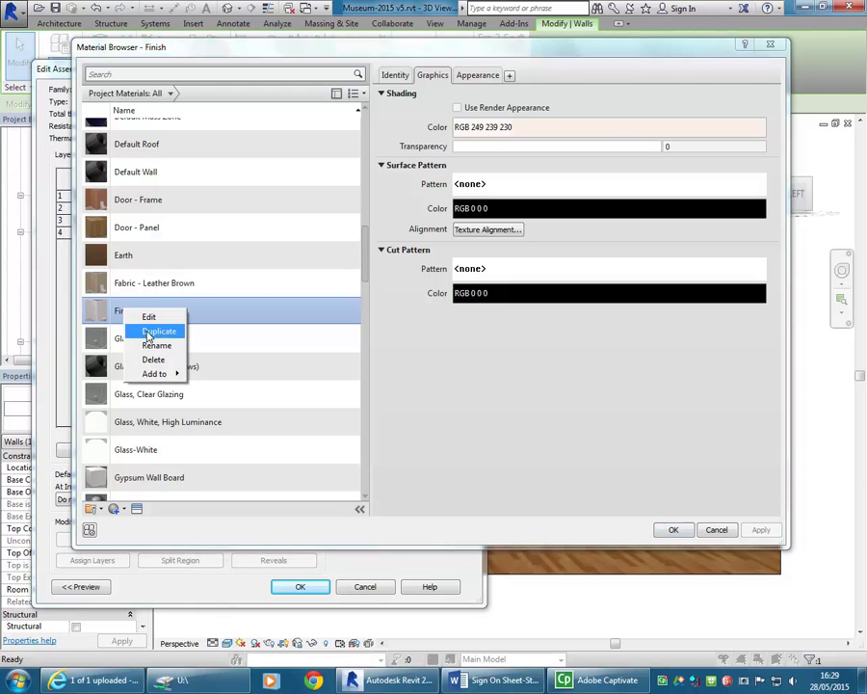
pyautogui.click(148, 333)
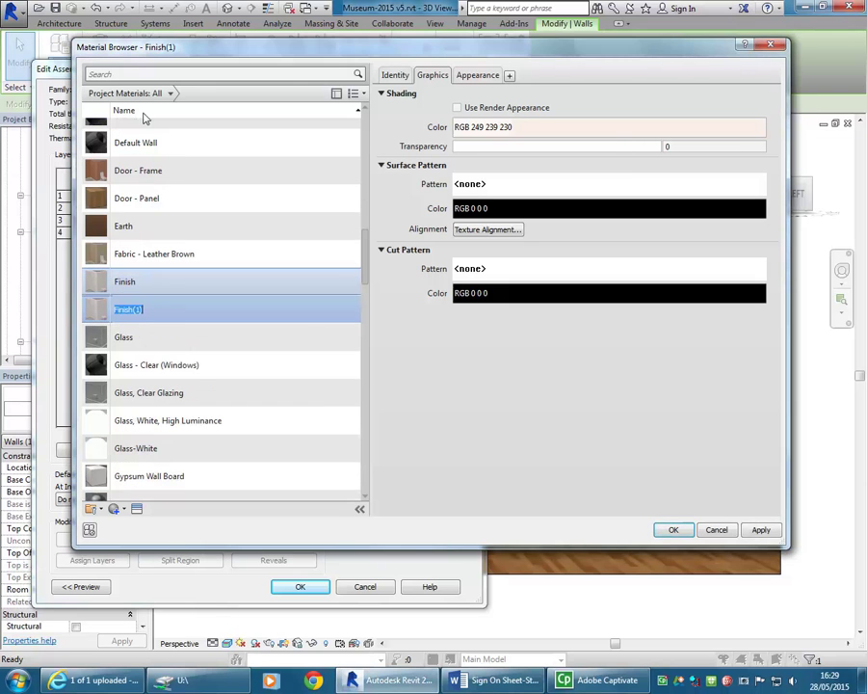
pyautogui.press('Return')
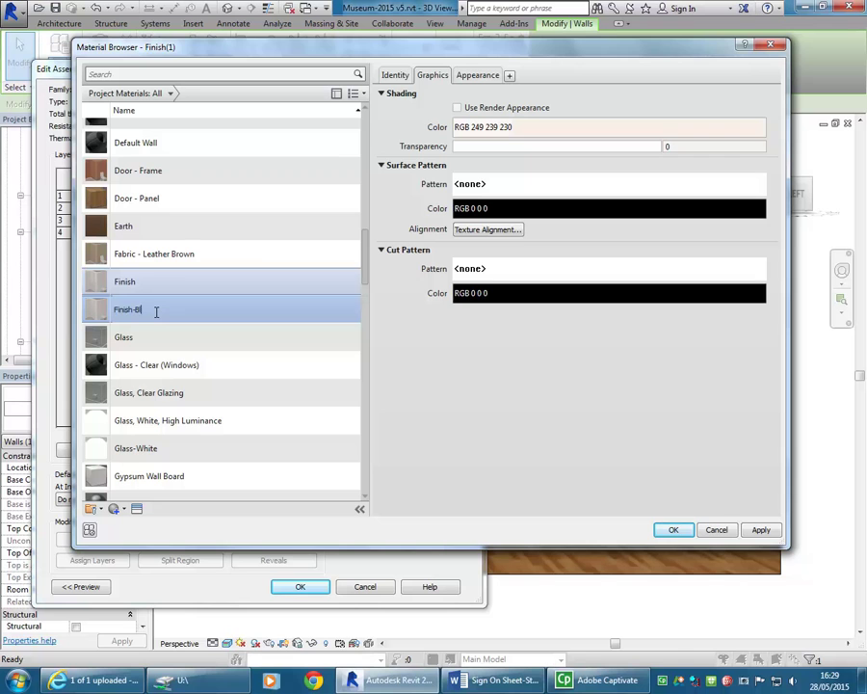
pyautogui.press('Return')
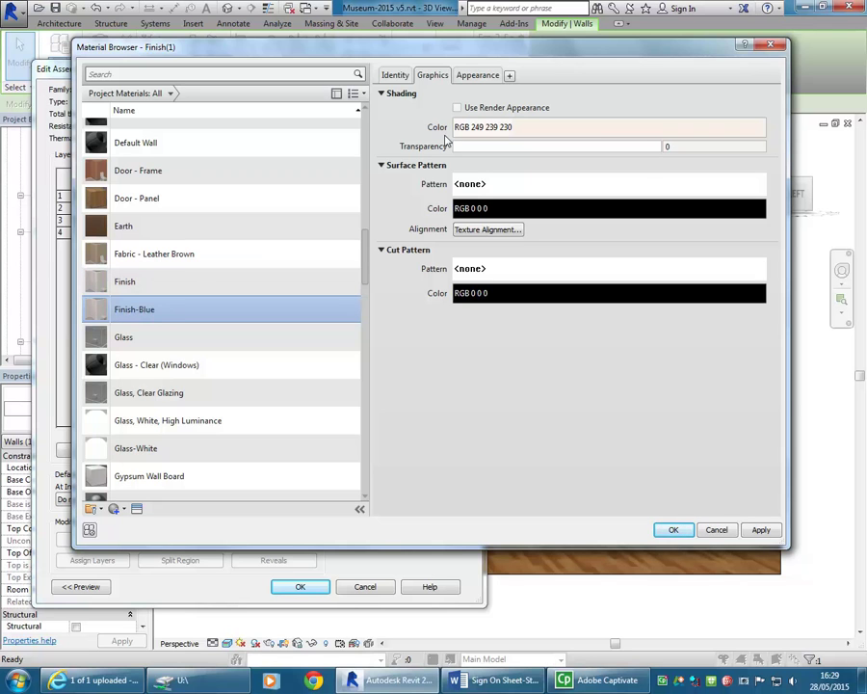
# Replace the Finish-Blue material's appearance asset with Navy from the Wall Paint/Matte category of the Appearance Library
pyautogui.click(480, 76)
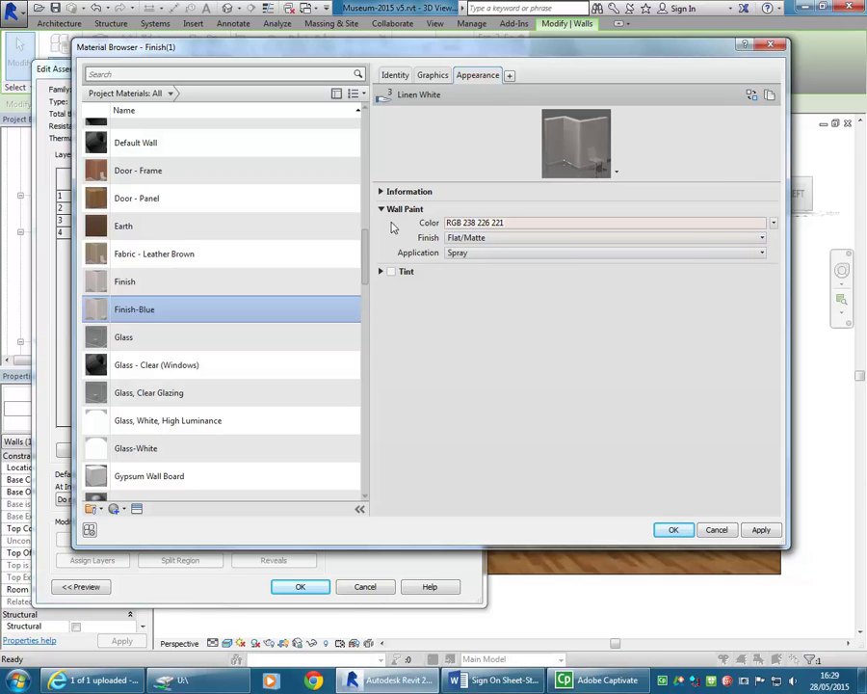
pyautogui.click(751, 97)
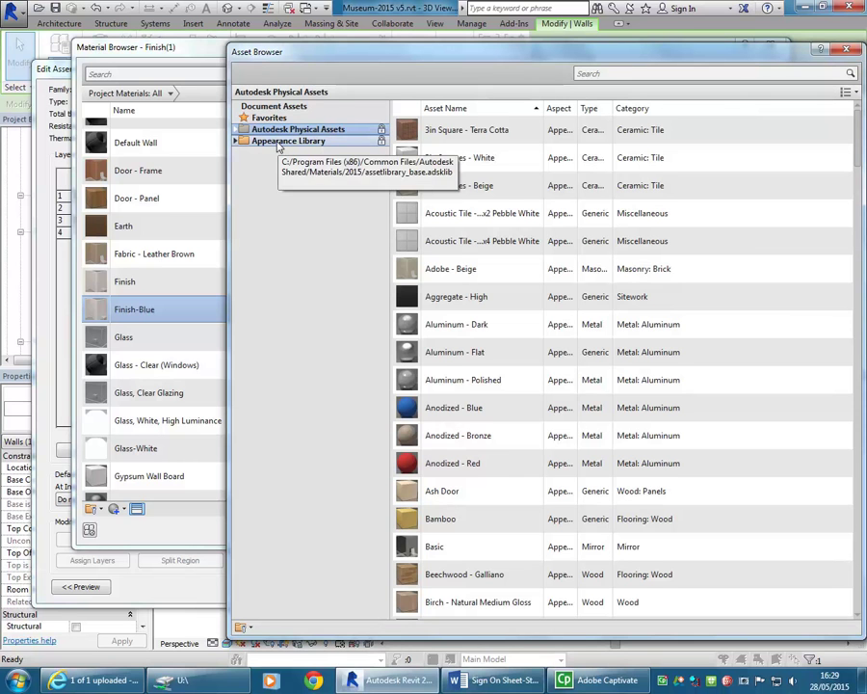
pyautogui.click(278, 142)
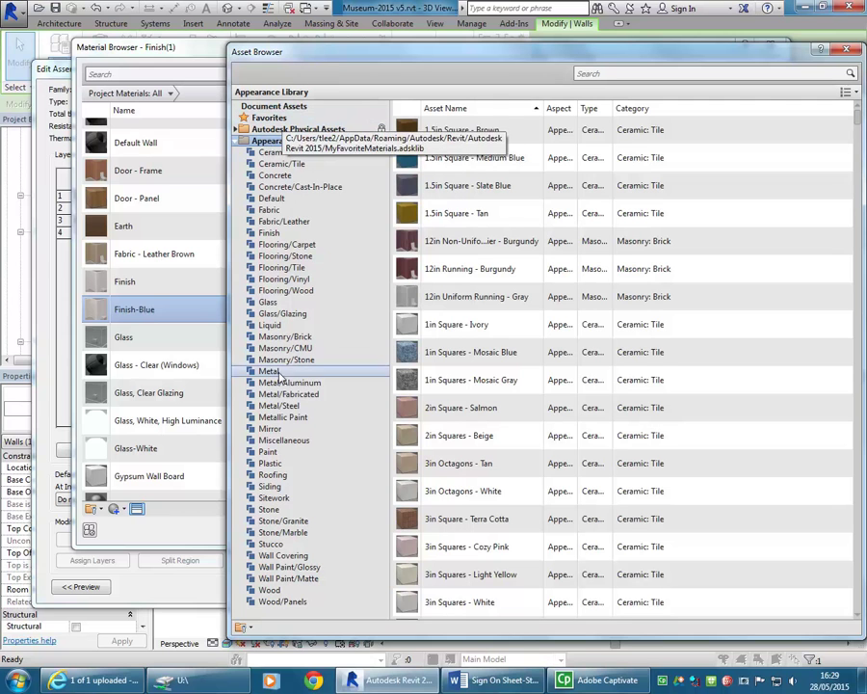
pyautogui.click(285, 578)
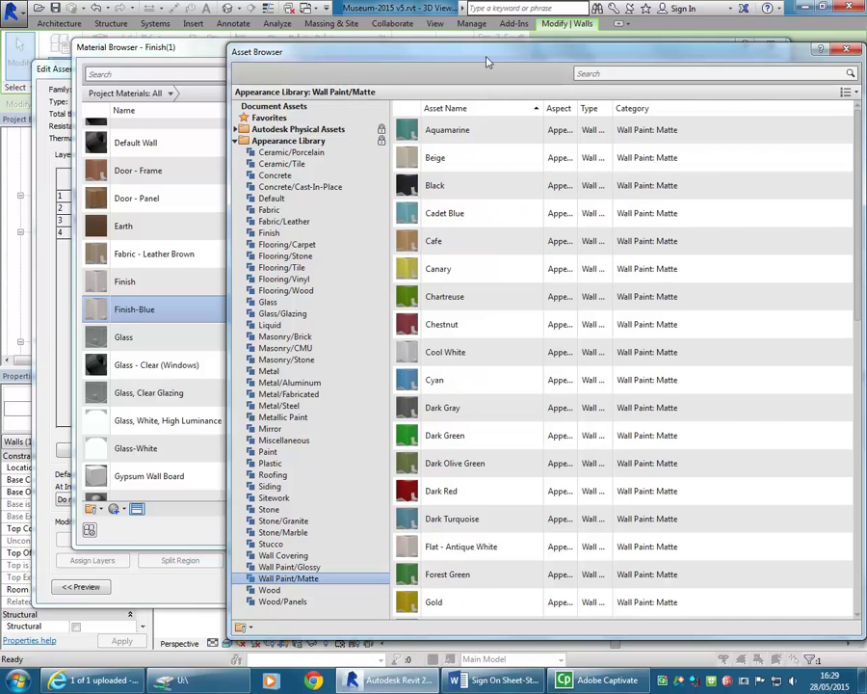
pyautogui.moveTo(484, 57); pyautogui.dragTo(306, 24)
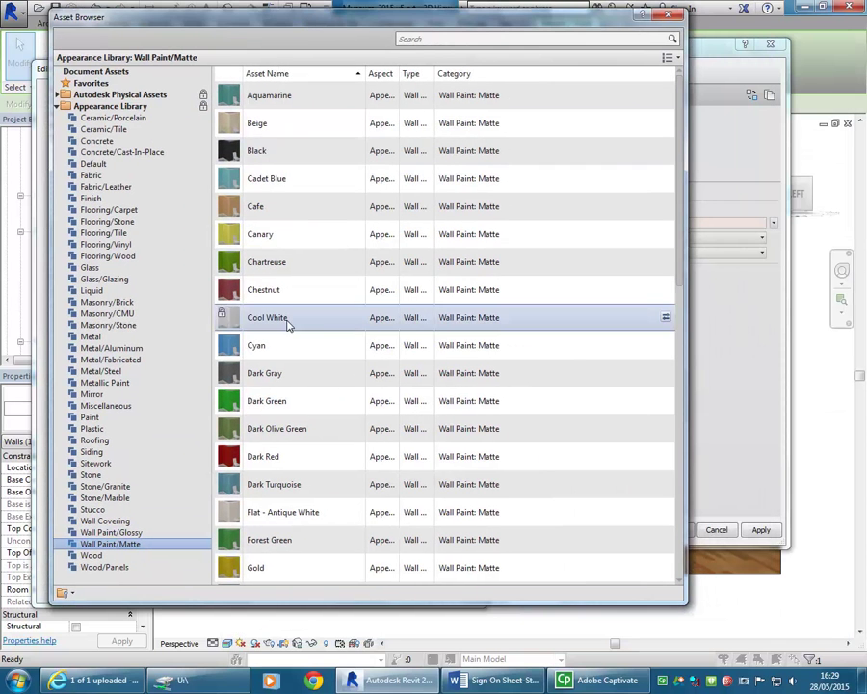
pyautogui.scroll(-8, 287, 324)
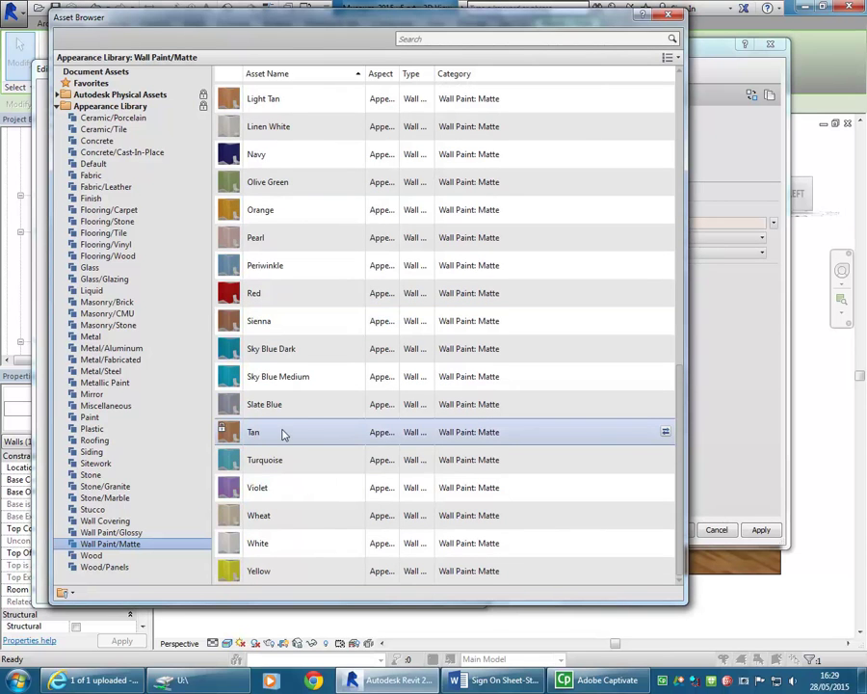
pyautogui.scroll(3, 275, 236)
pyautogui.scroll(5, 272, 223)
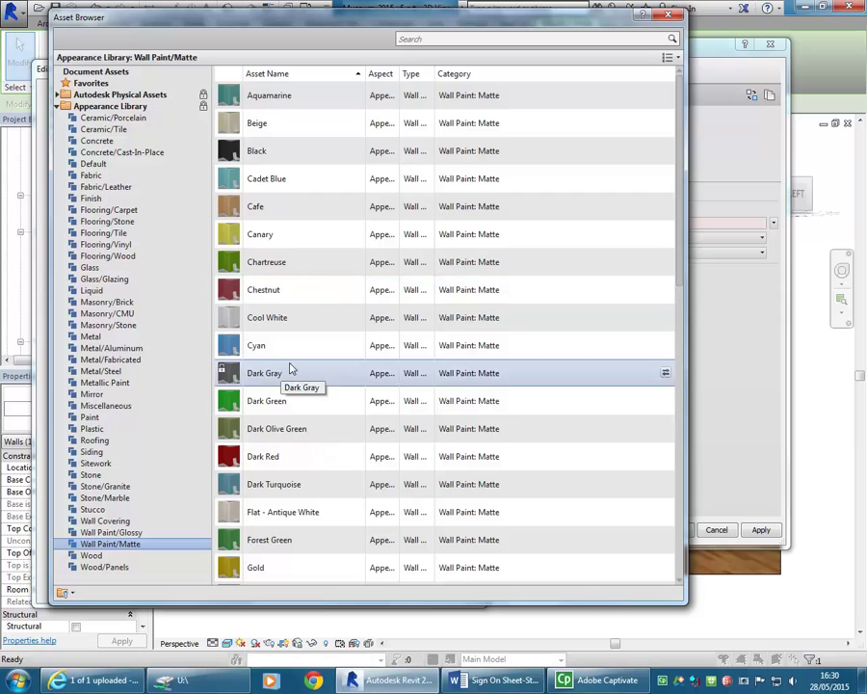
pyautogui.scroll(-3, 270, 355)
pyautogui.scroll(-5, 280, 369)
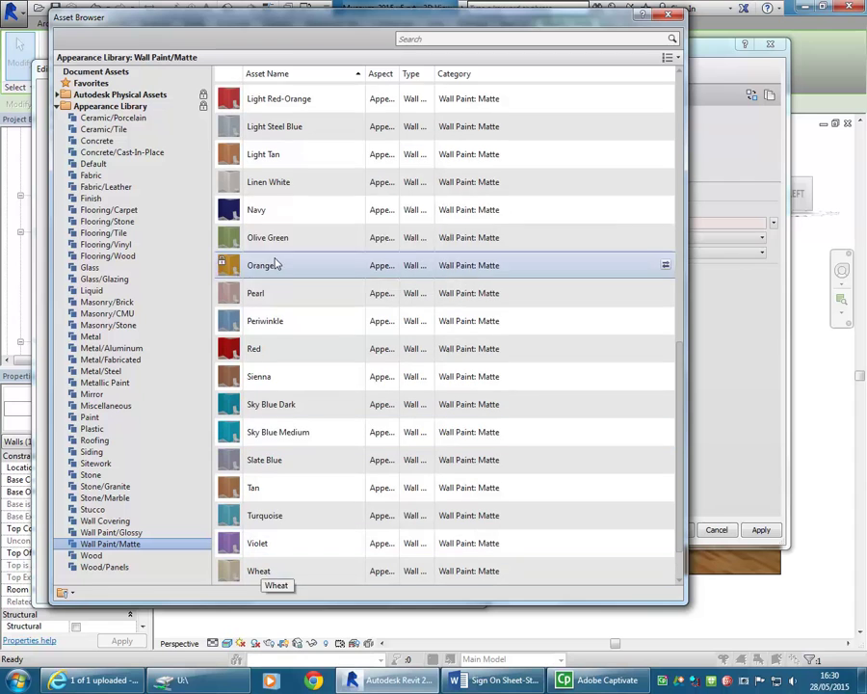
pyautogui.doubleClick(262, 210)
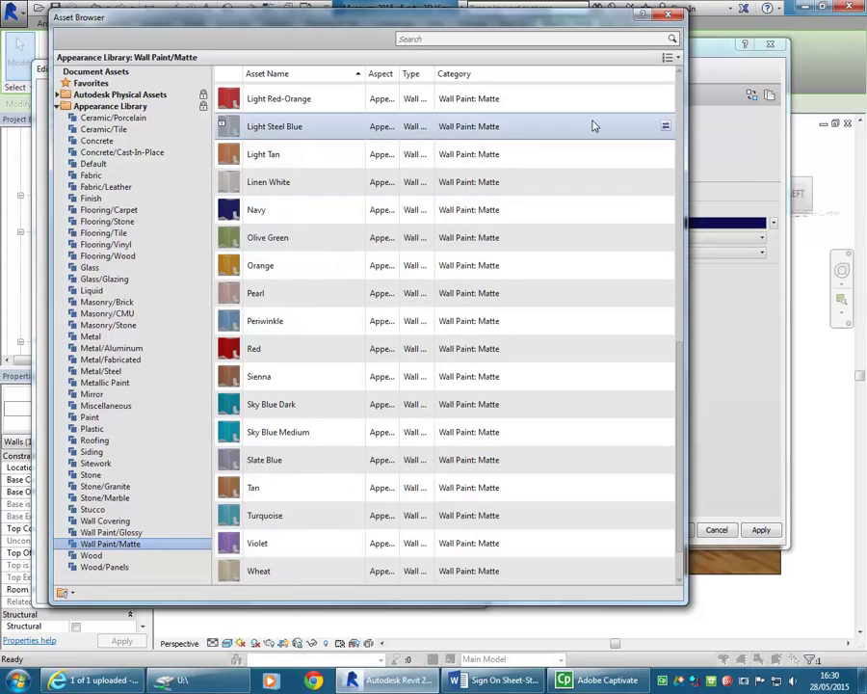
pyautogui.scroll(1, 594, 125)
pyautogui.click(668, 13)
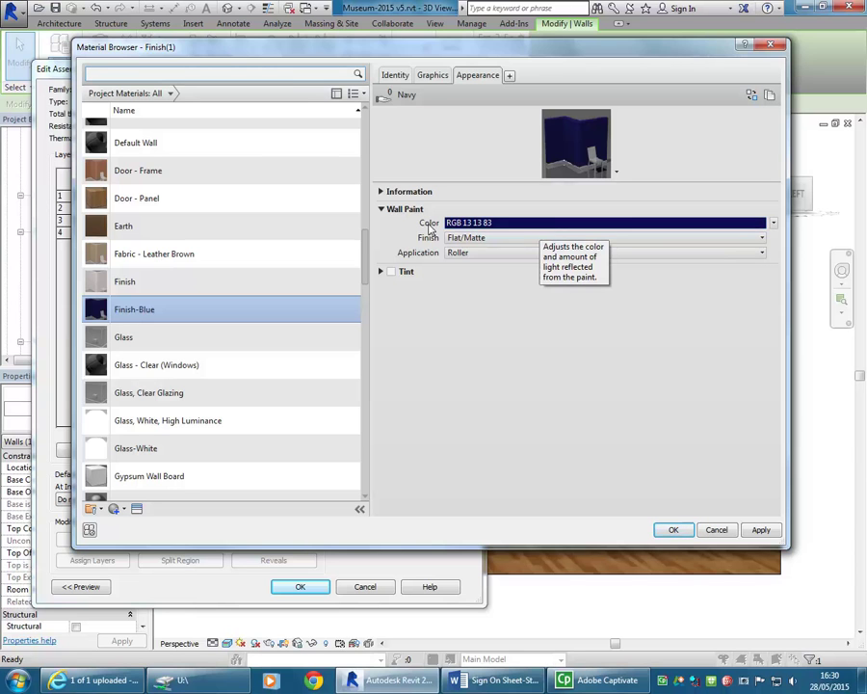
# Try RGB 71 71 226 and RGB 33 33 207 as wall paint colours for the Finish-Blue appearance
pyautogui.click(561, 224)
pyautogui.moveTo(585, 297); pyautogui.dragTo(586, 245)
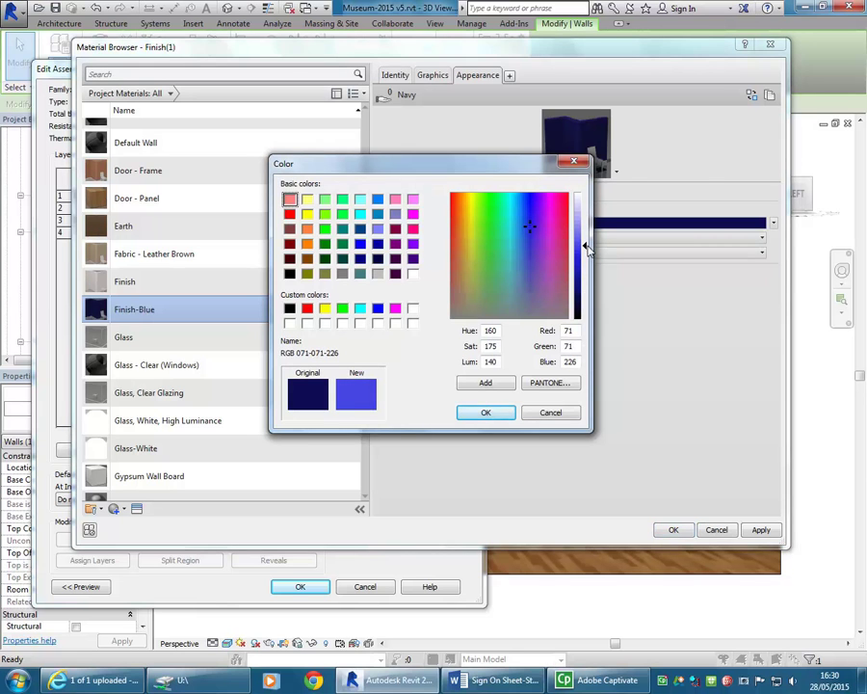
pyautogui.click(484, 413)
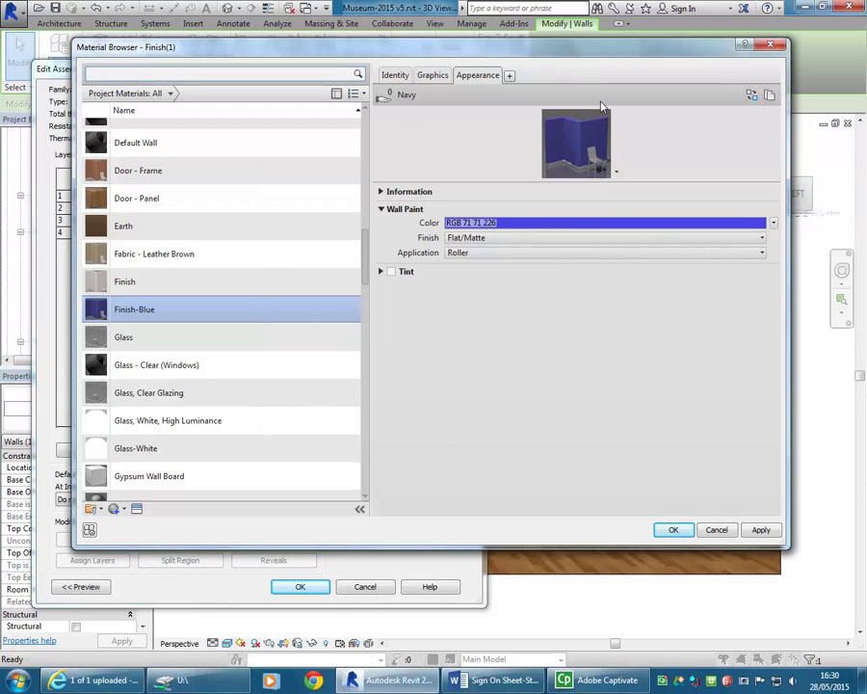
pyautogui.click(559, 223)
pyautogui.moveTo(586, 243); pyautogui.dragTo(585, 262)
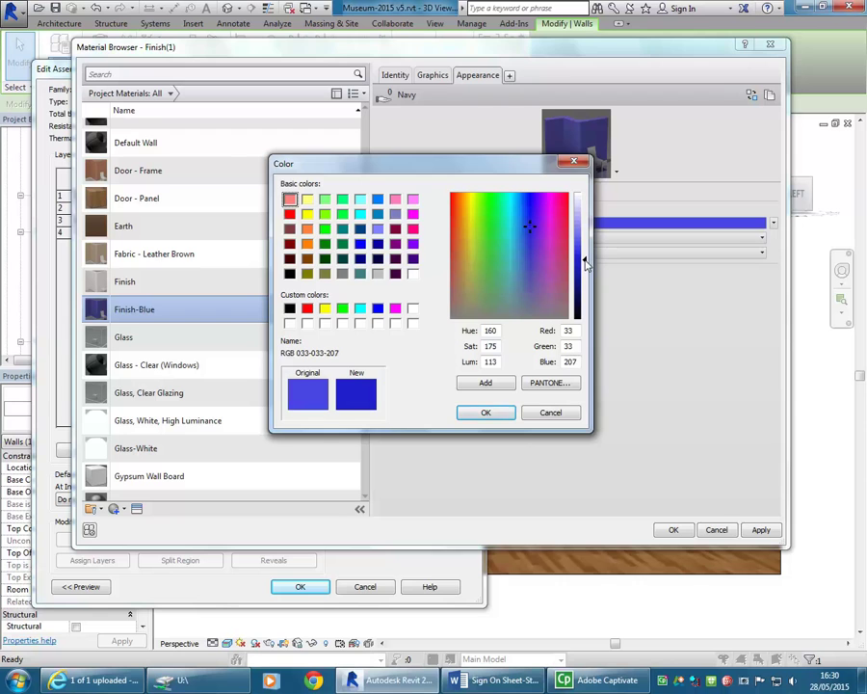
pyautogui.click(477, 412)
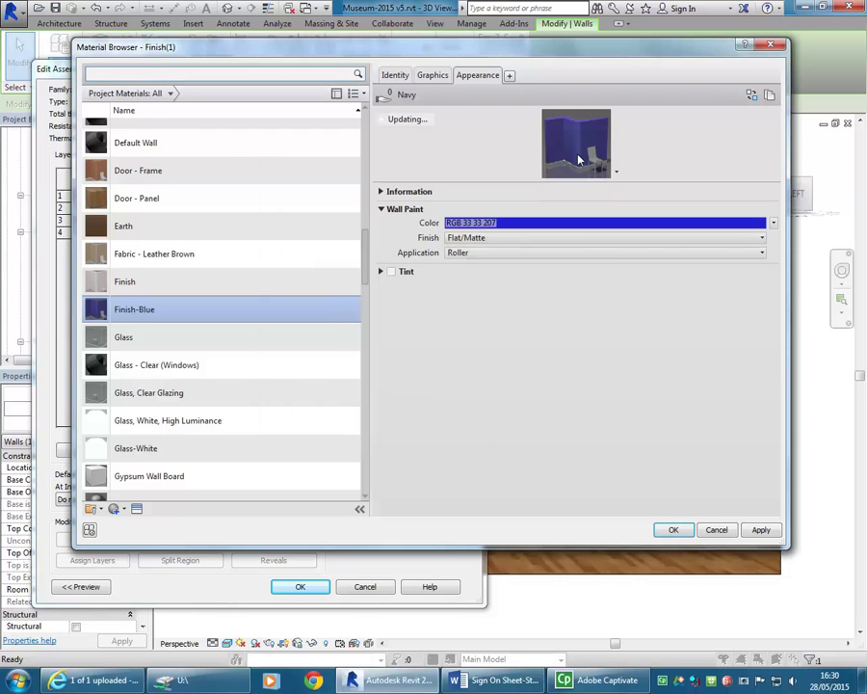
# Set the Finish-Blue wall paint colour to RGB 50 50 222 and its paint finish to Eggshell
pyautogui.click(554, 223)
pyautogui.moveTo(575, 256); pyautogui.dragTo(576, 249)
pyautogui.click(485, 412)
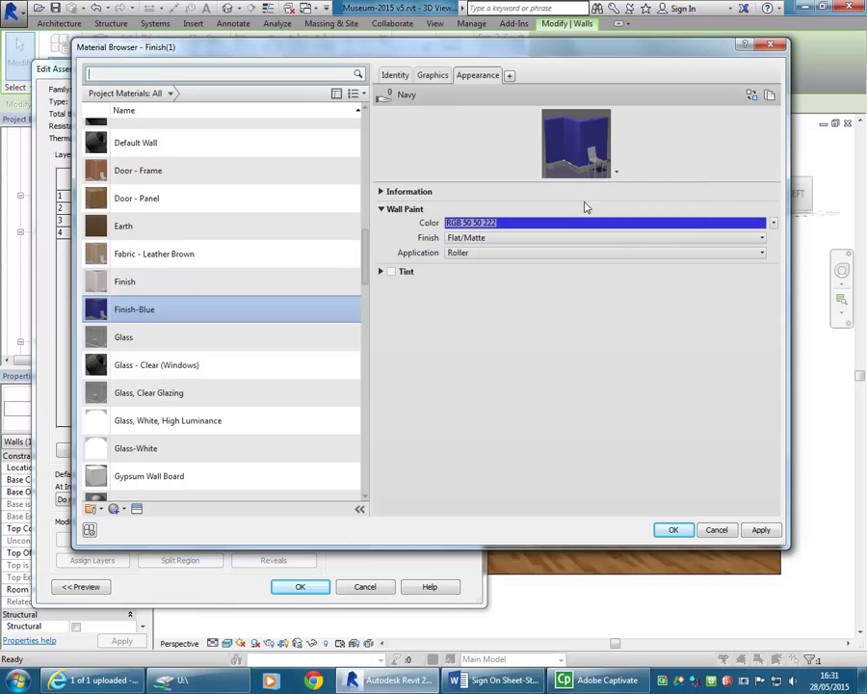
pyautogui.click(544, 238)
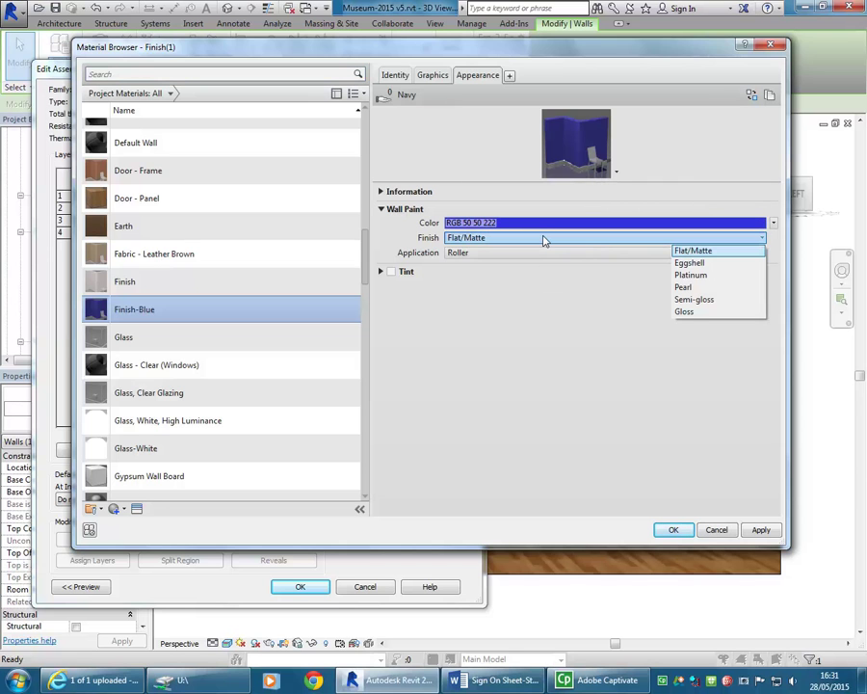
pyautogui.click(692, 264)
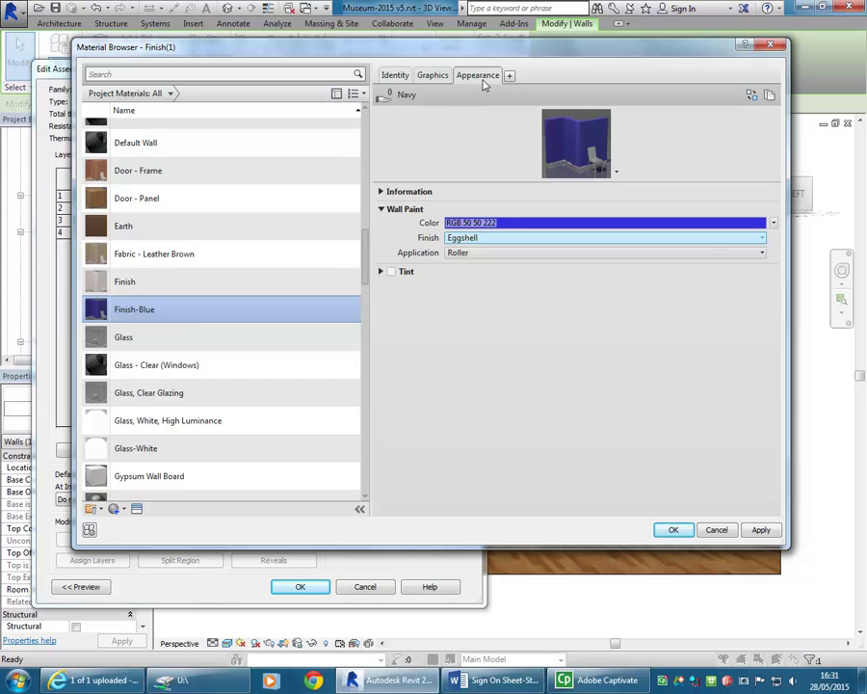
# Copy the render appearance colour into Finish-Blue's shading colour, leaving Use Render Appearance switched off
pyautogui.click(433, 77)
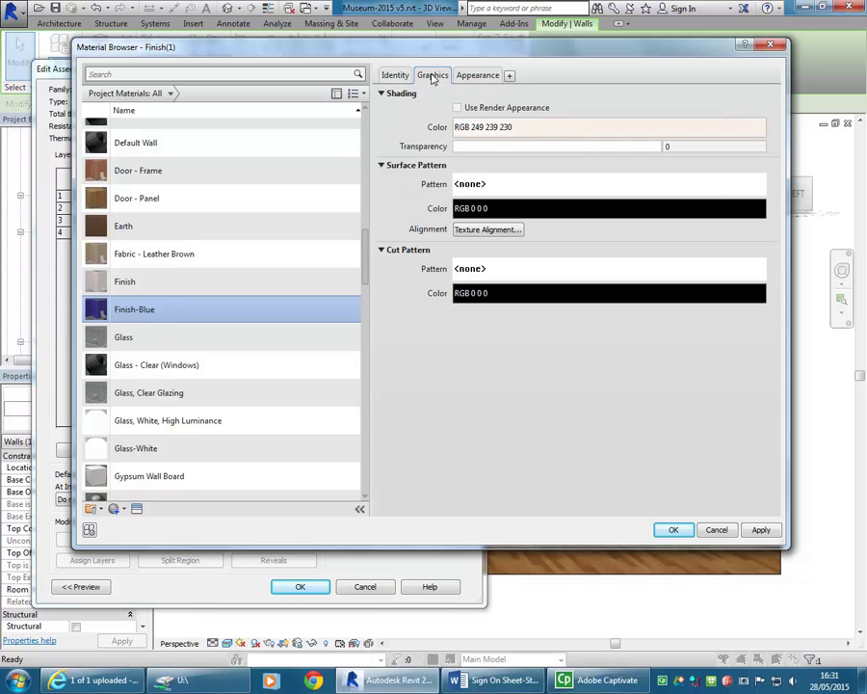
pyautogui.click(457, 108)
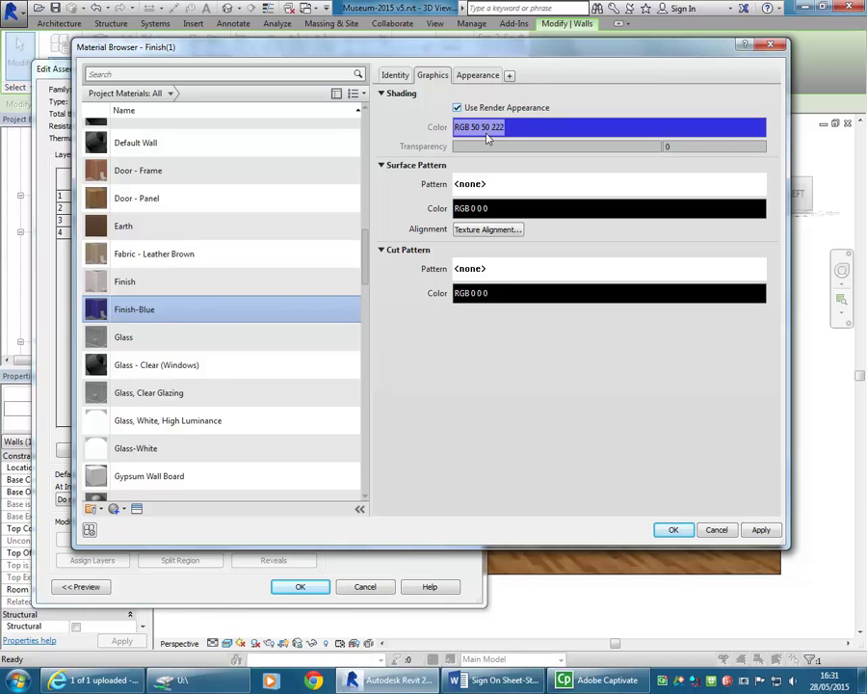
pyautogui.click(457, 109)
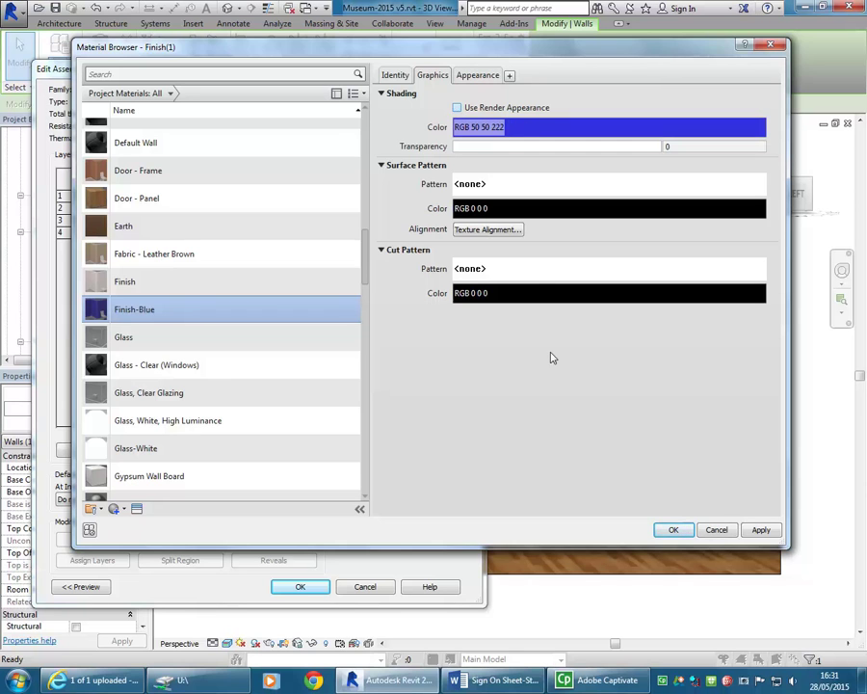
pyautogui.click(583, 127)
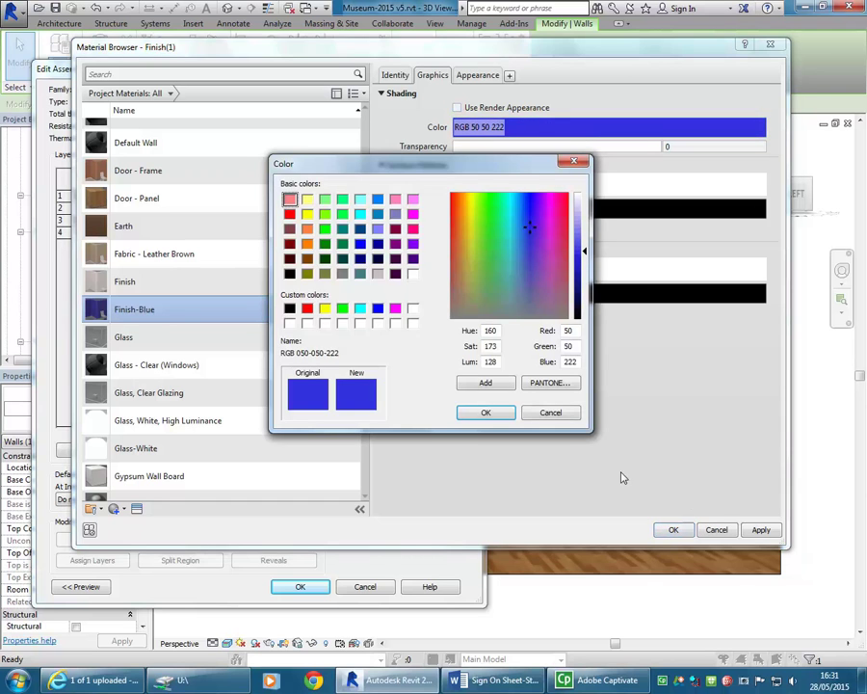
pyautogui.click(552, 414)
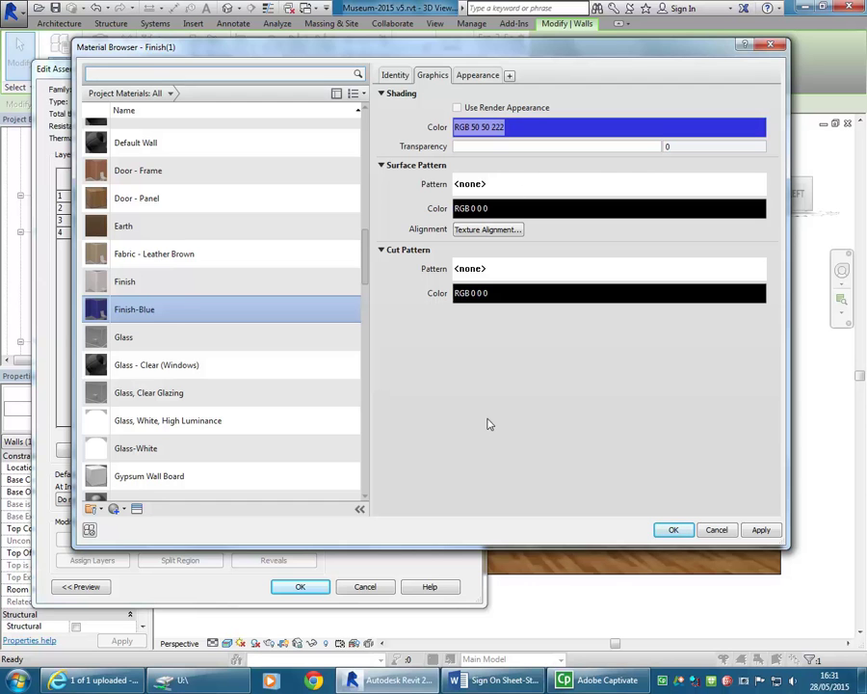
# Assign Finish-Blue to the interior layer, accept the wall type changes and deselect the wall
pyautogui.click(671, 529)
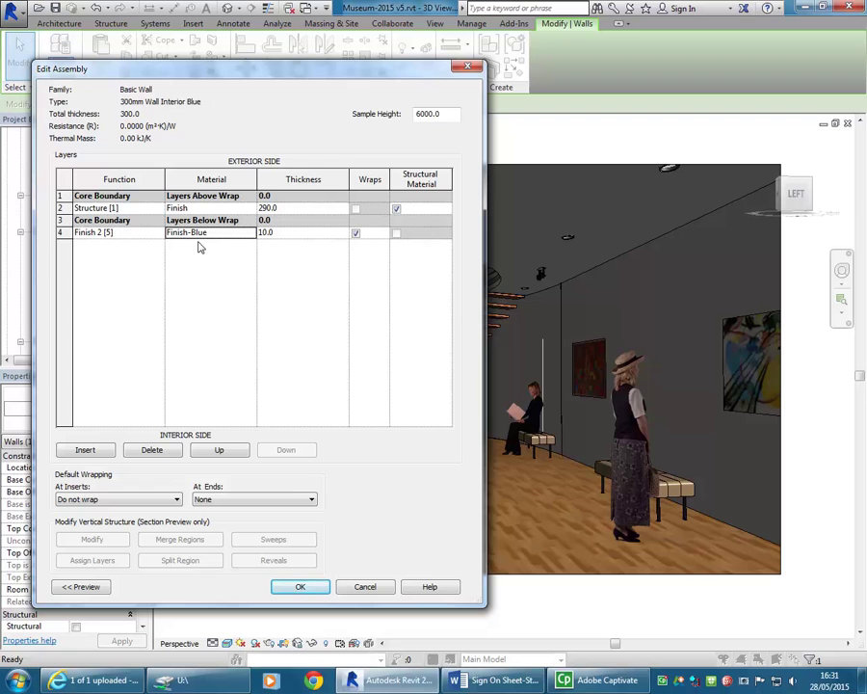
pyautogui.click(302, 587)
pyautogui.click(343, 590)
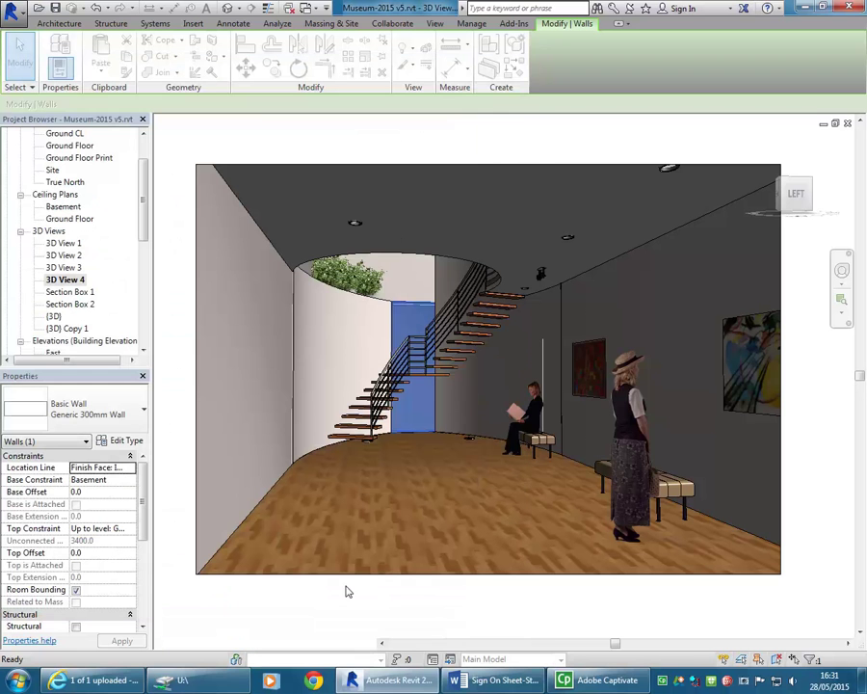
pyautogui.press('Escape')
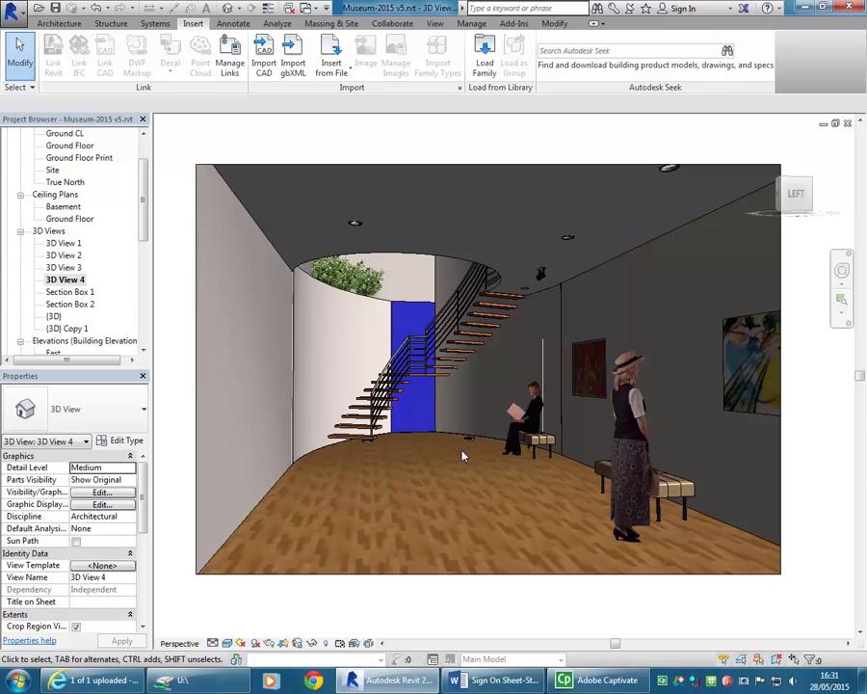
# Change the upper ground-floor wall behind the staircase from its generic type to 300mm Wall Interior Blue and deselect it
pyautogui.click(414, 306)
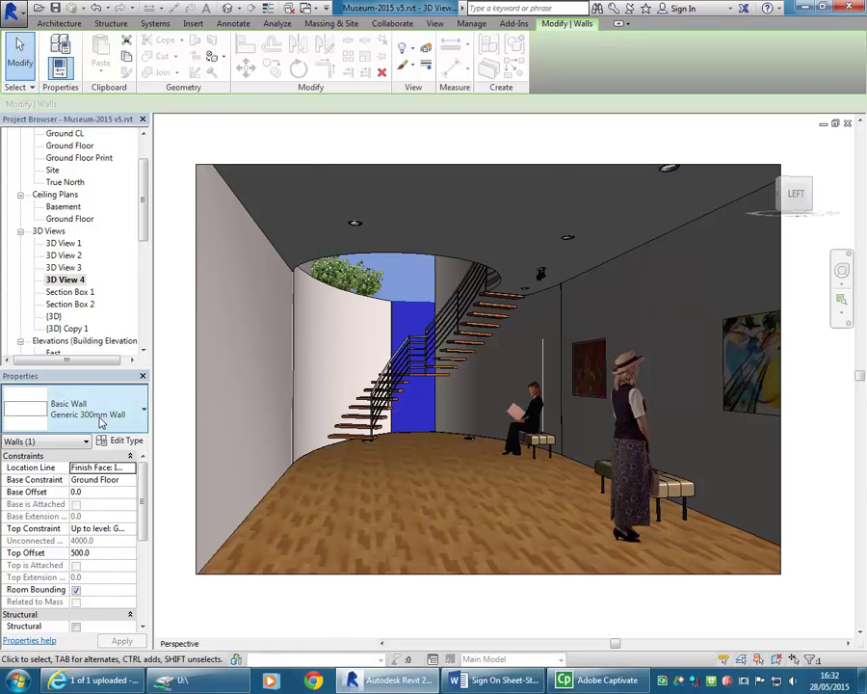
pyautogui.click(100, 420)
pyautogui.scroll(3, 66, 135)
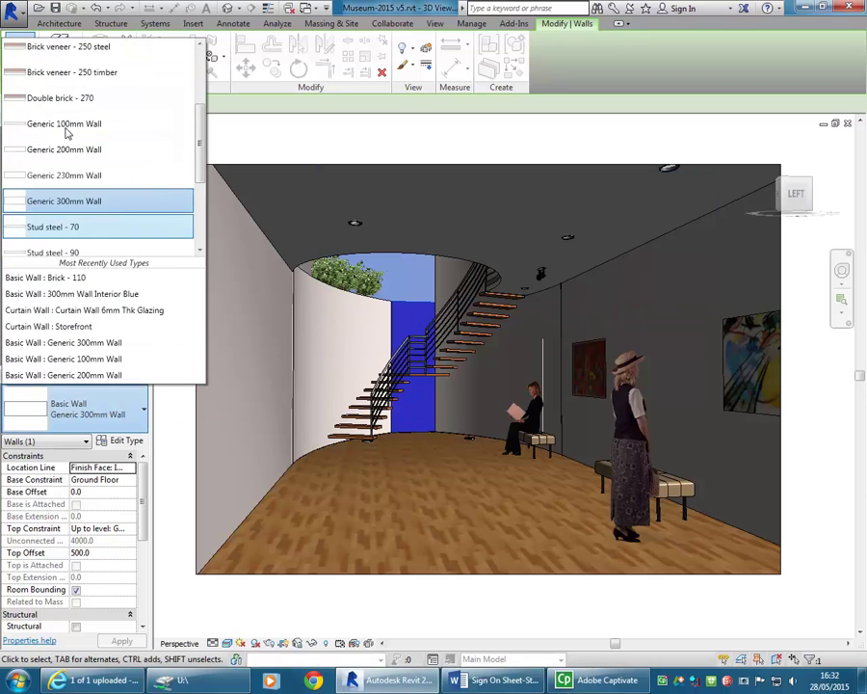
pyautogui.scroll(3, 65, 135)
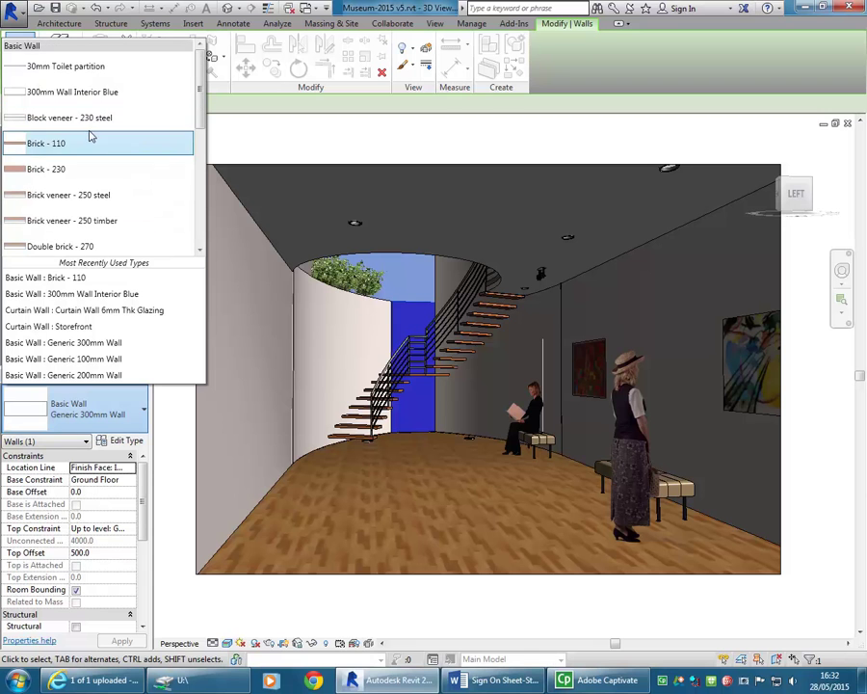
pyautogui.click(74, 94)
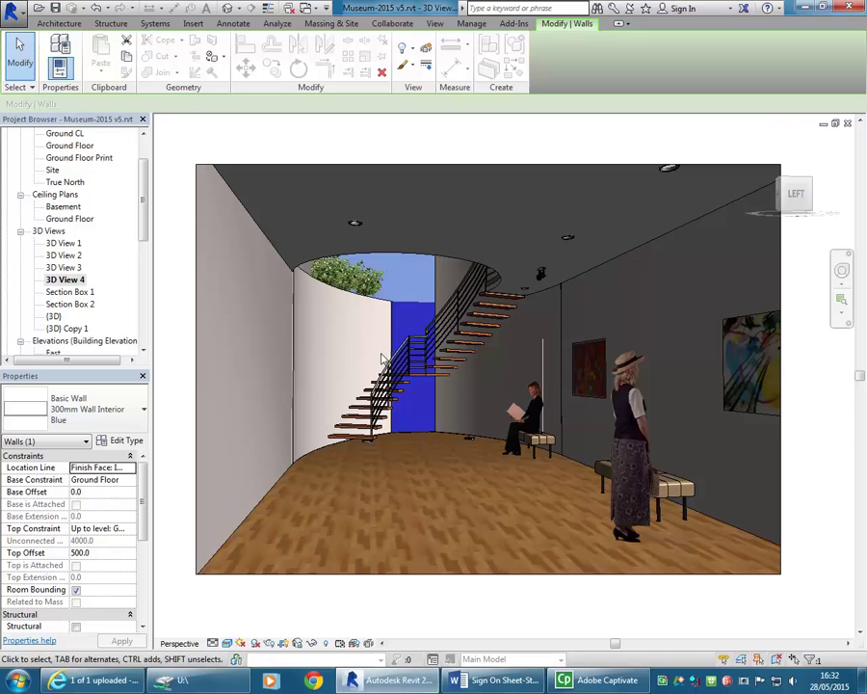
pyautogui.press('Escape')
pyautogui.press('Escape')
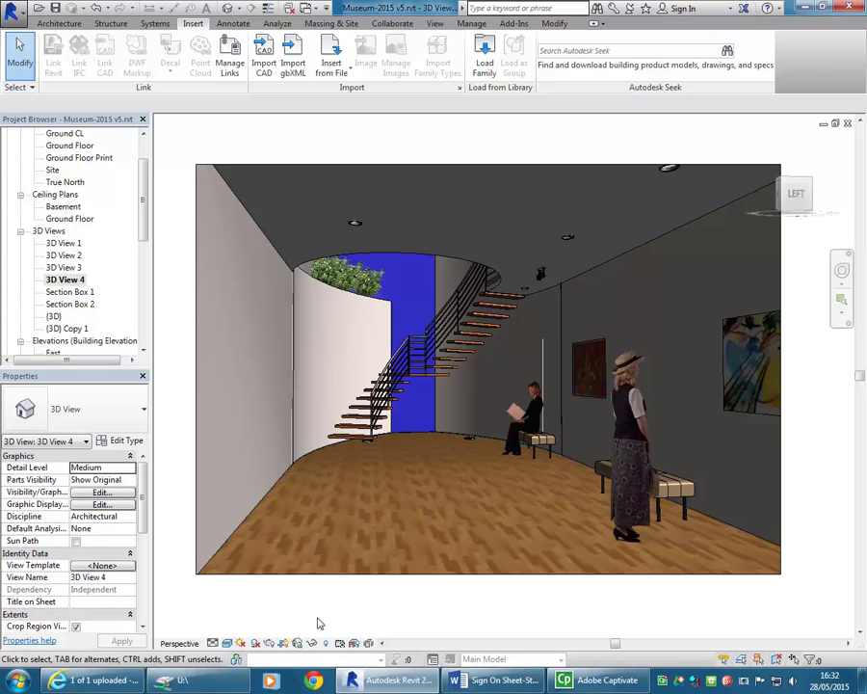
# Open the appearance settings of the Timber Floor material from the basement floor's Floating Floor layer structure
pyautogui.click(269, 503)
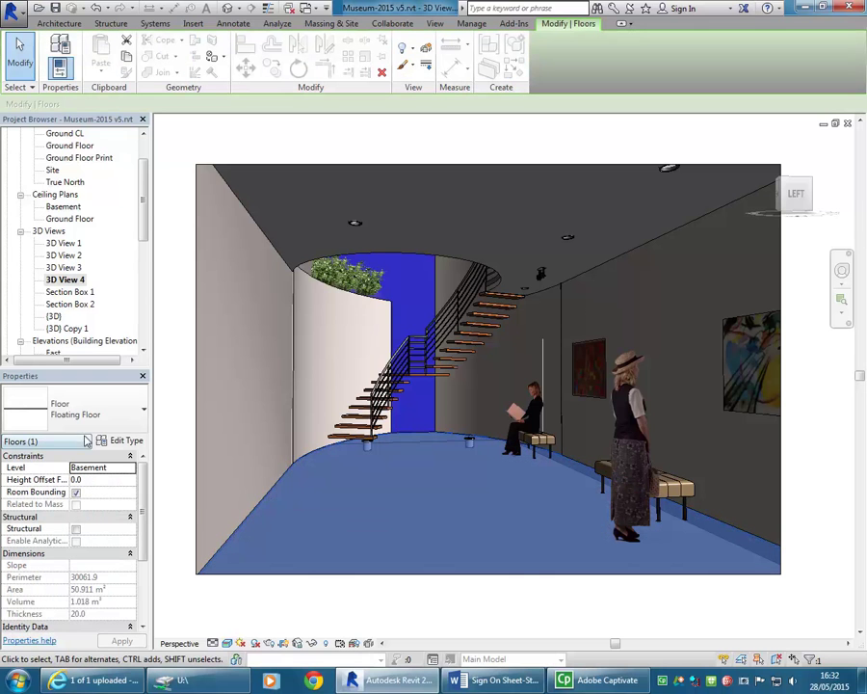
pyautogui.click(114, 440)
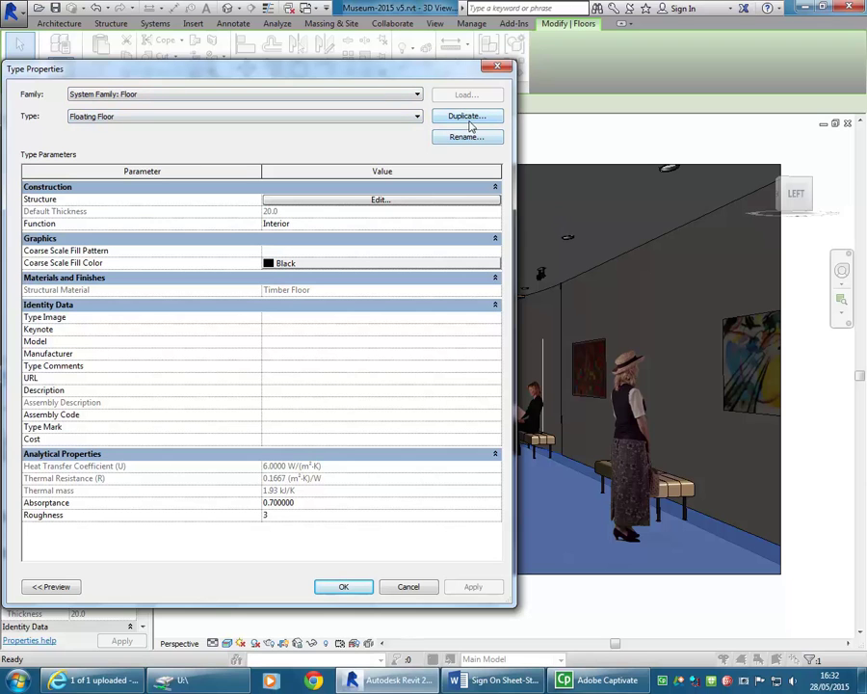
pyautogui.click(325, 200)
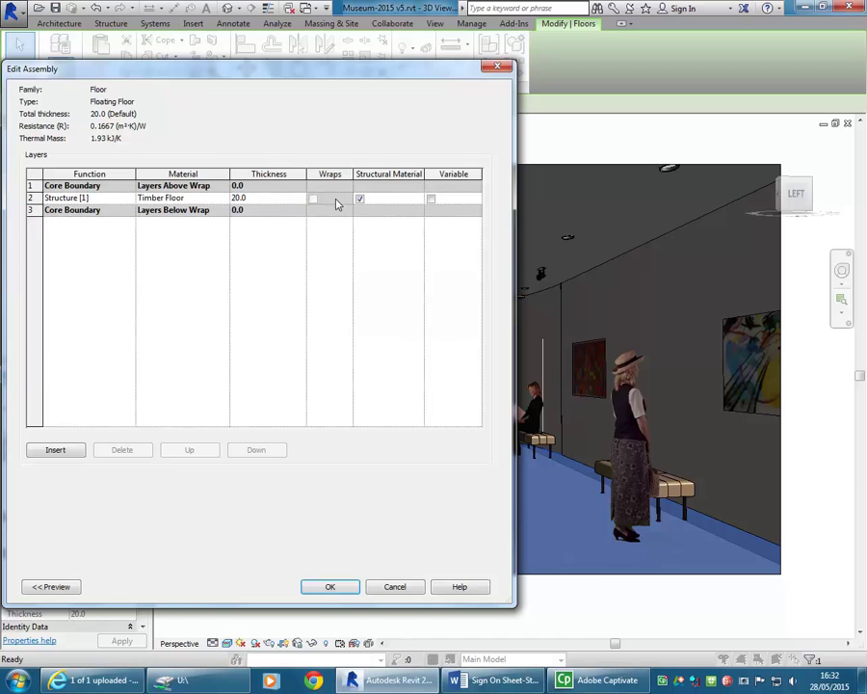
pyautogui.click(211, 198)
pyautogui.click(224, 197)
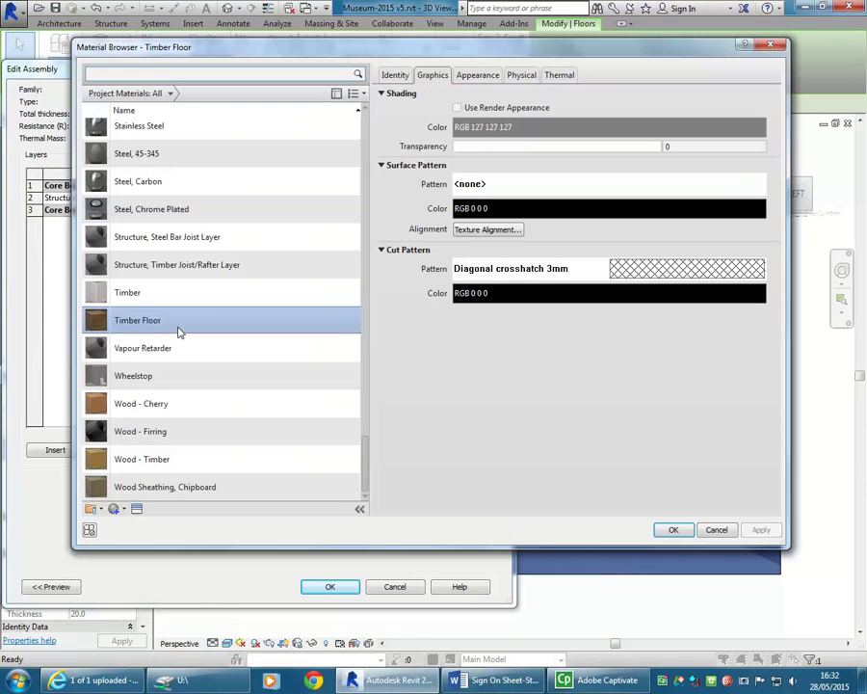
pyautogui.click(472, 77)
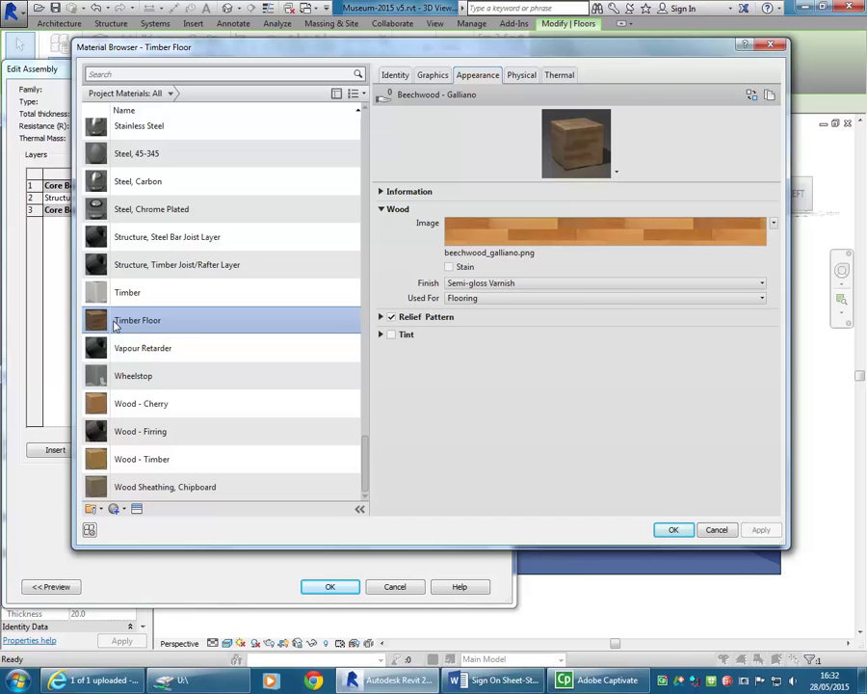
# Replace the Timber Floor appearance with the Wild Cherry - Groove asset from the Flooring/Wood appearance library
pyautogui.click(753, 96)
pyautogui.click(106, 107)
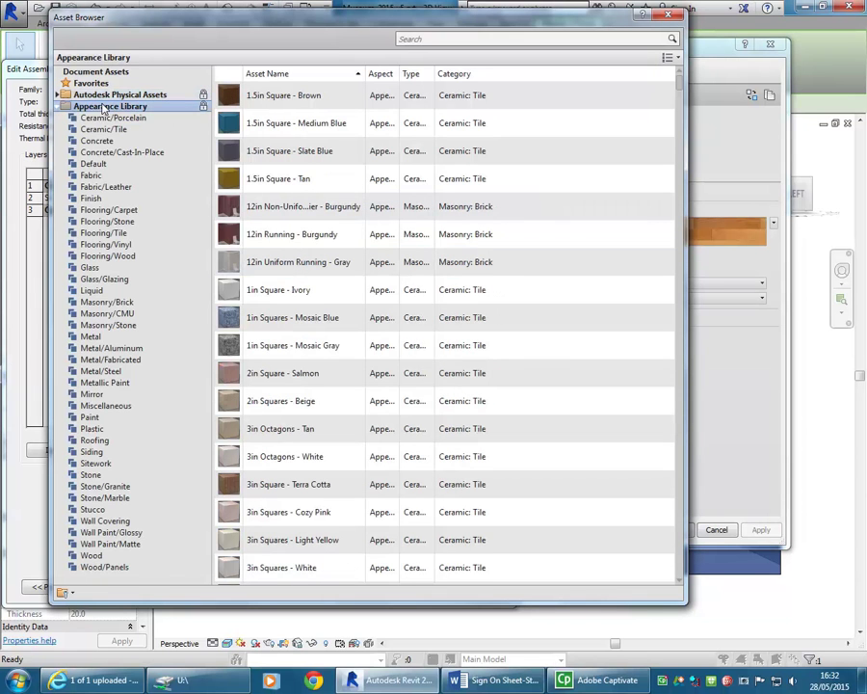
pyautogui.click(87, 555)
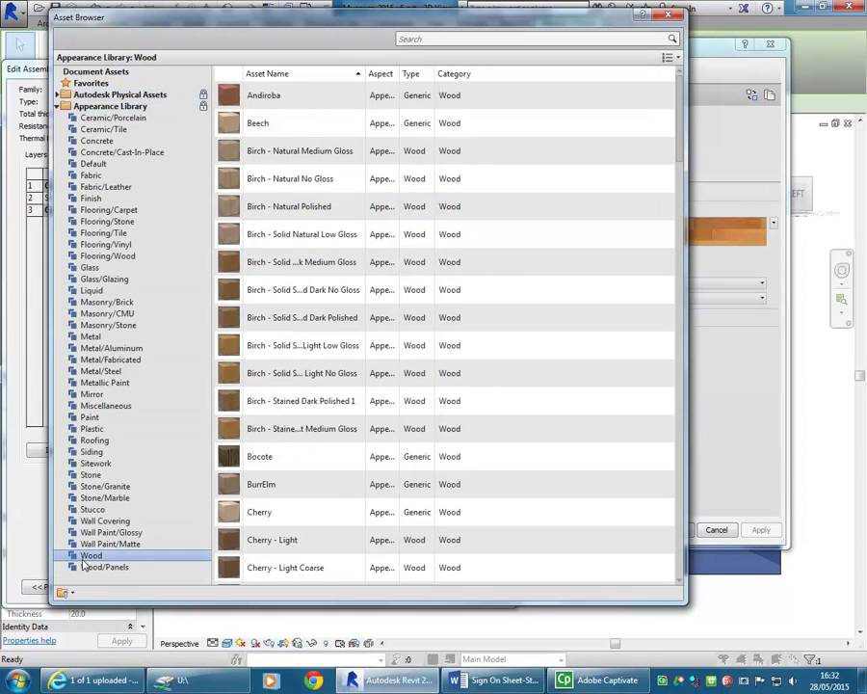
pyautogui.click(105, 256)
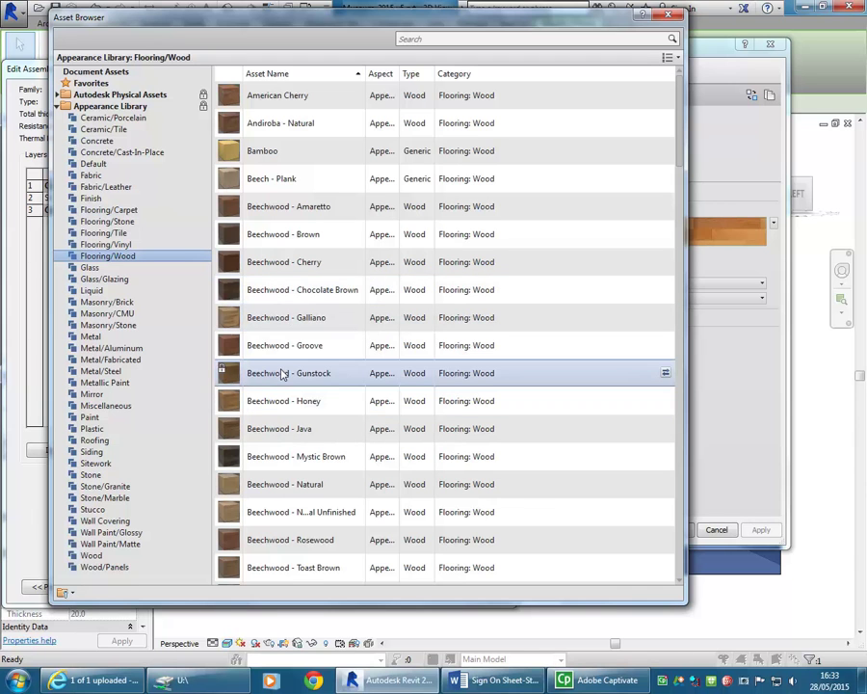
pyautogui.scroll(-4, 268, 402)
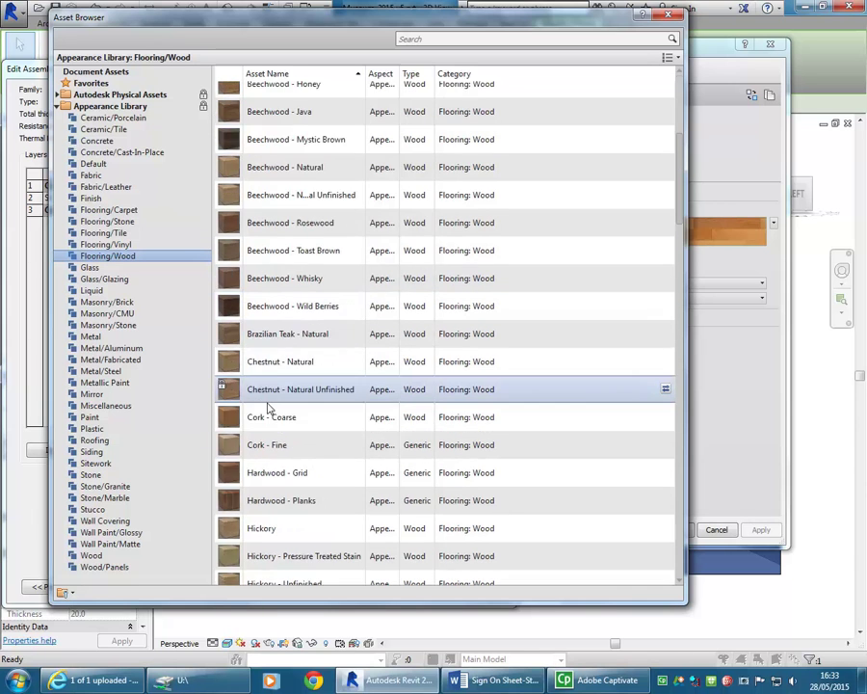
pyautogui.scroll(-11, 276, 390)
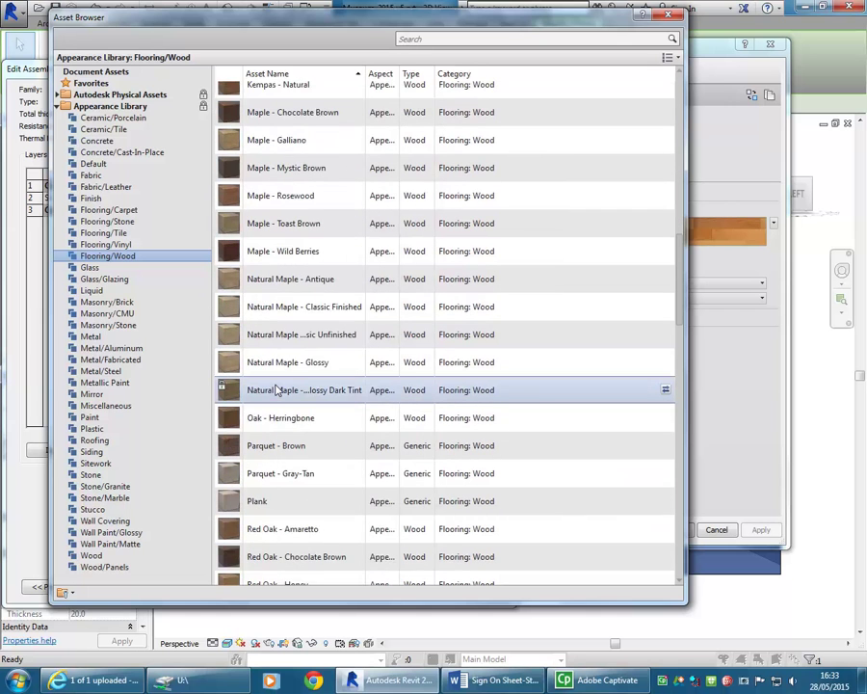
pyautogui.scroll(-10, 277, 389)
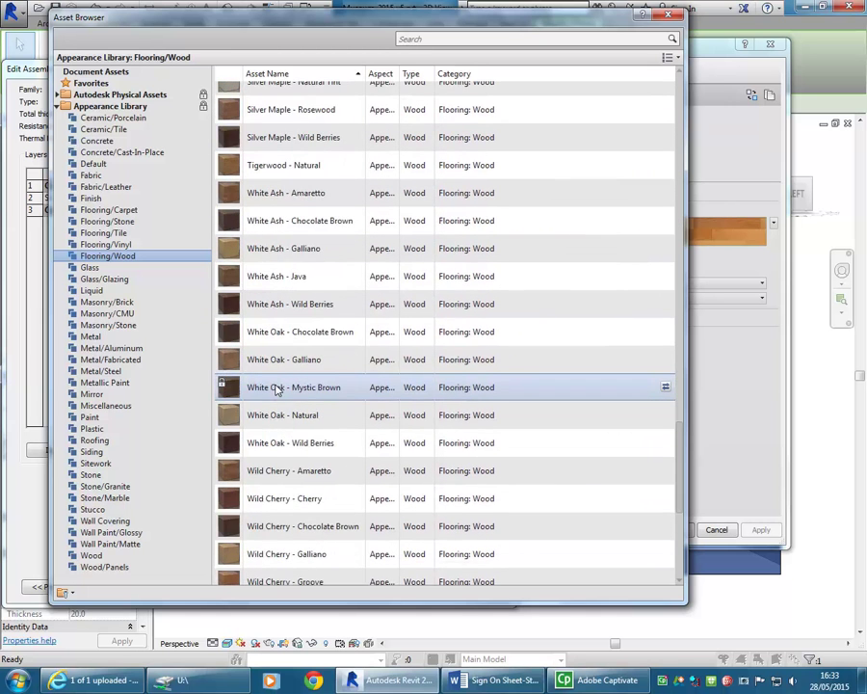
pyautogui.scroll(-2, 275, 391)
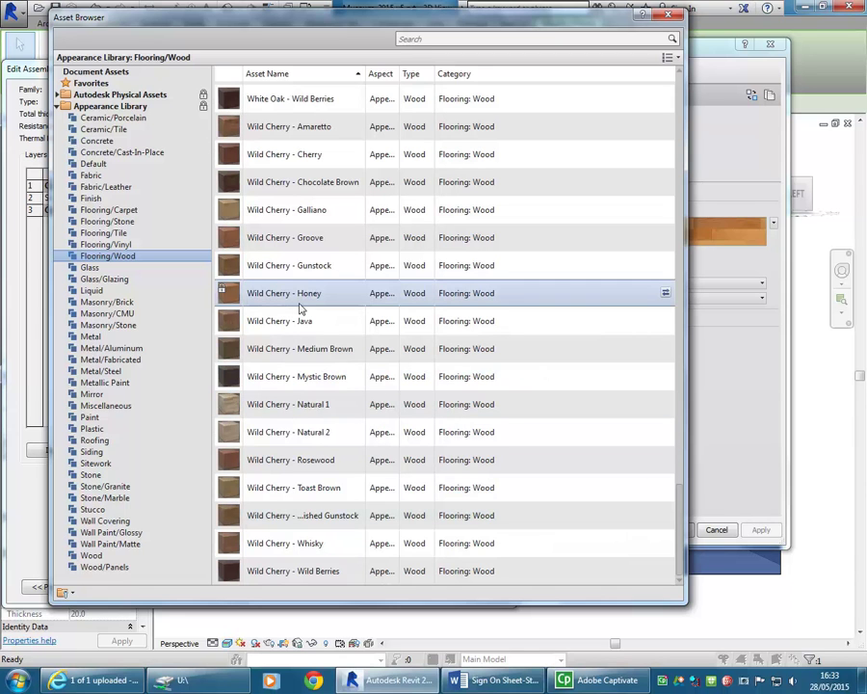
pyautogui.doubleClick(280, 244)
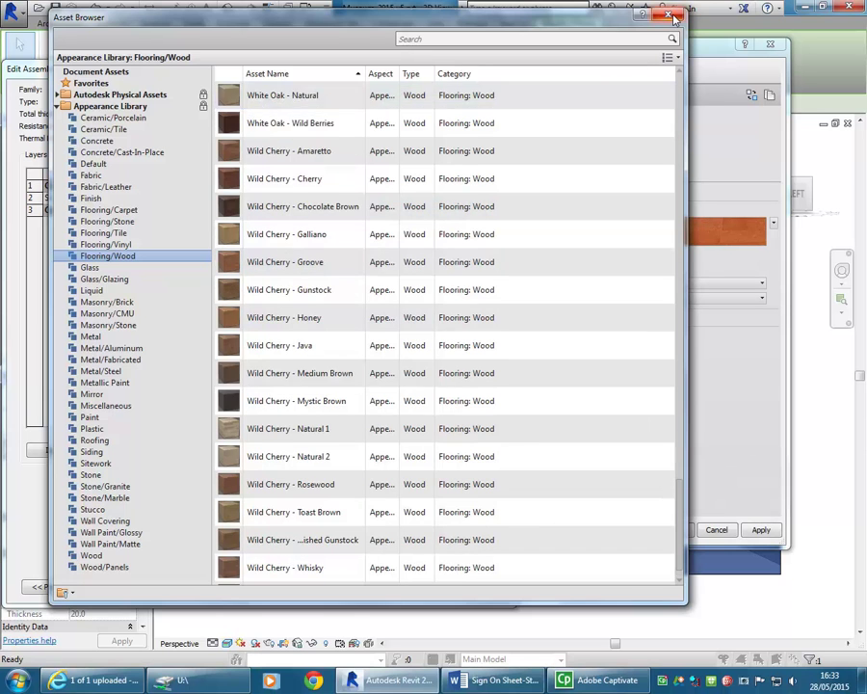
pyautogui.click(670, 16)
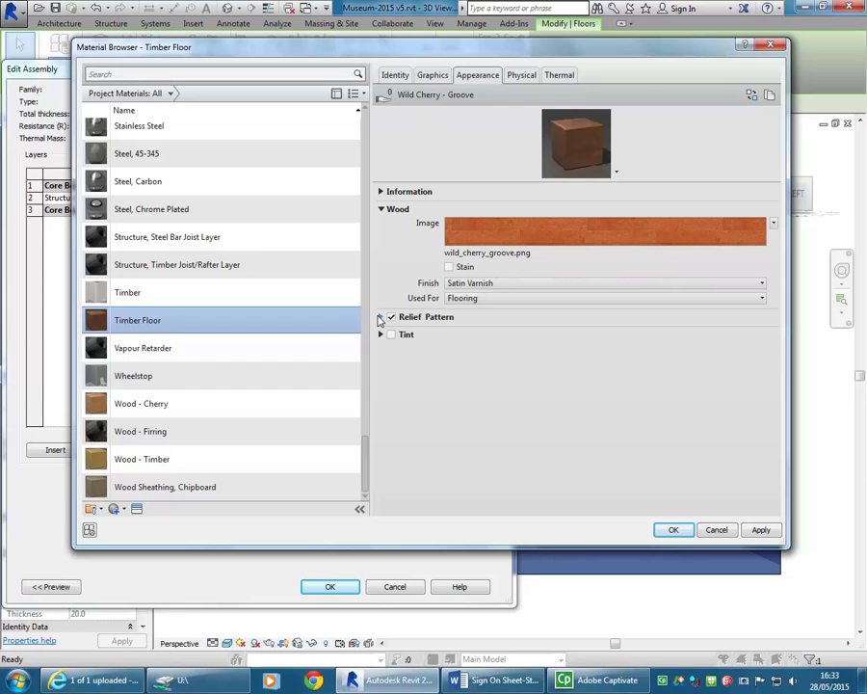
# Set the Timber Floor relief pattern amount to 1.55, accept the material and floor type changes, and deselect the floor
pyautogui.click(380, 317)
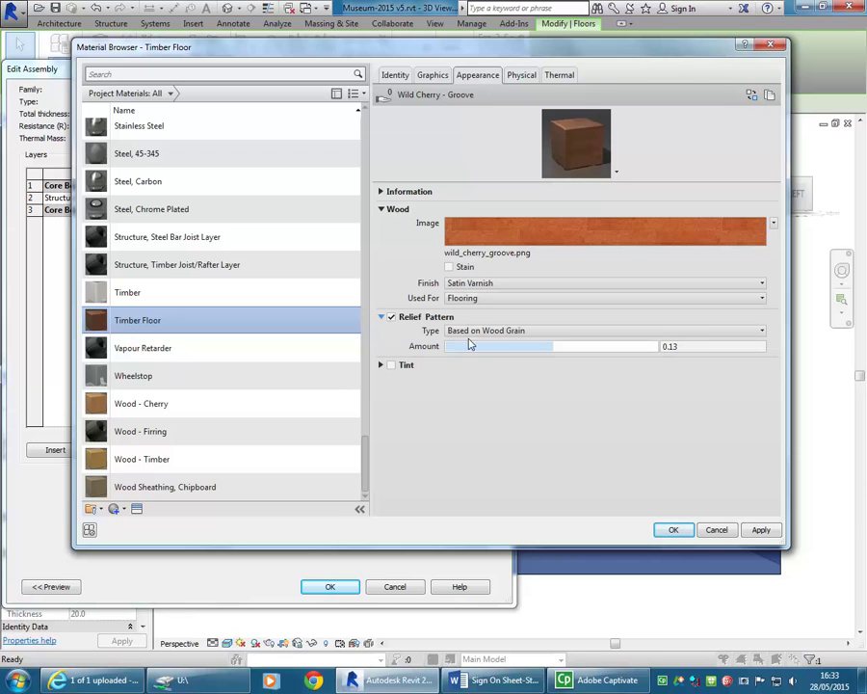
pyautogui.moveTo(553, 345); pyautogui.dragTo(568, 345)
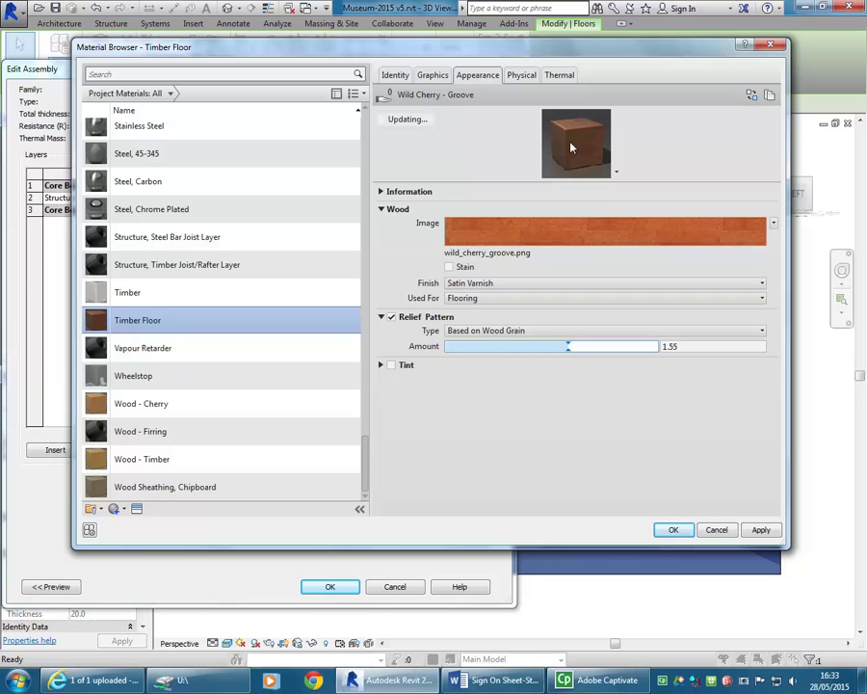
pyautogui.click(673, 531)
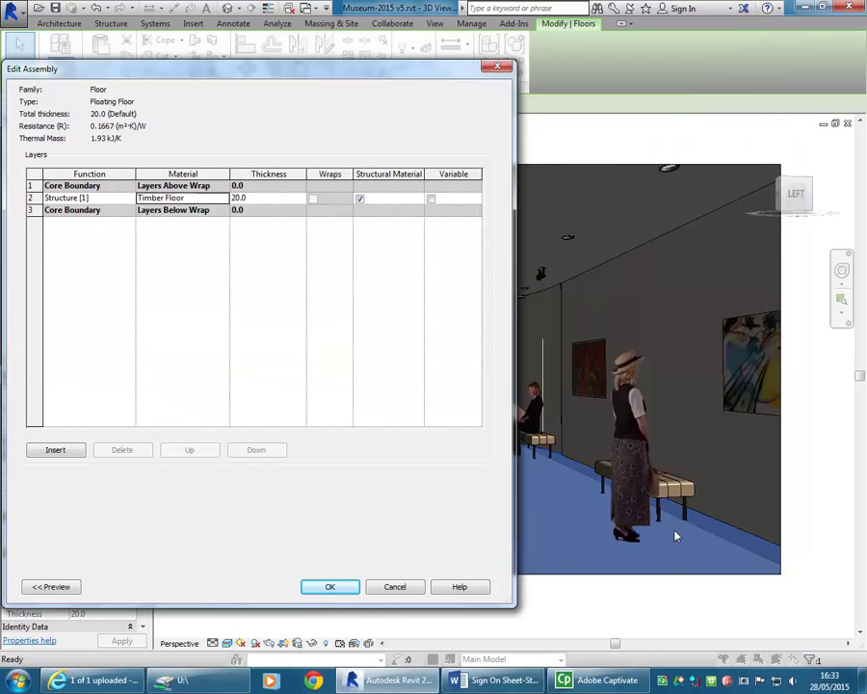
pyautogui.click(326, 588)
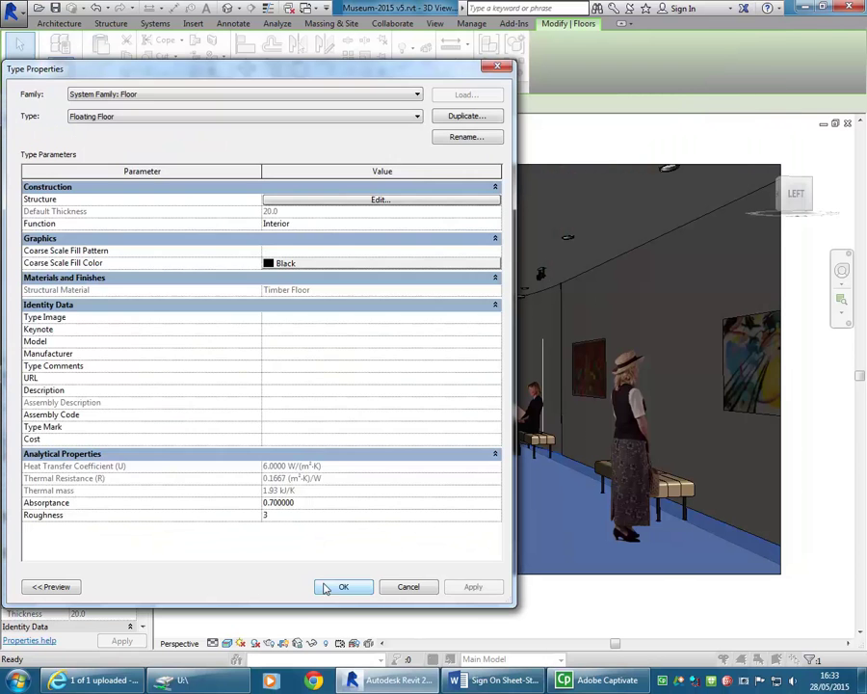
pyautogui.click(343, 587)
pyautogui.click(437, 615)
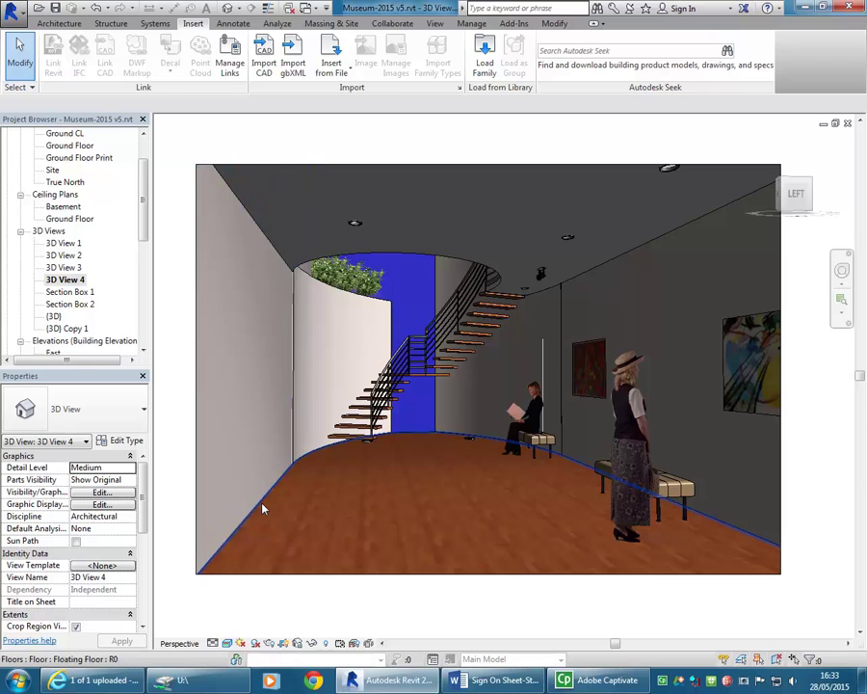
pyautogui.click(270, 643)
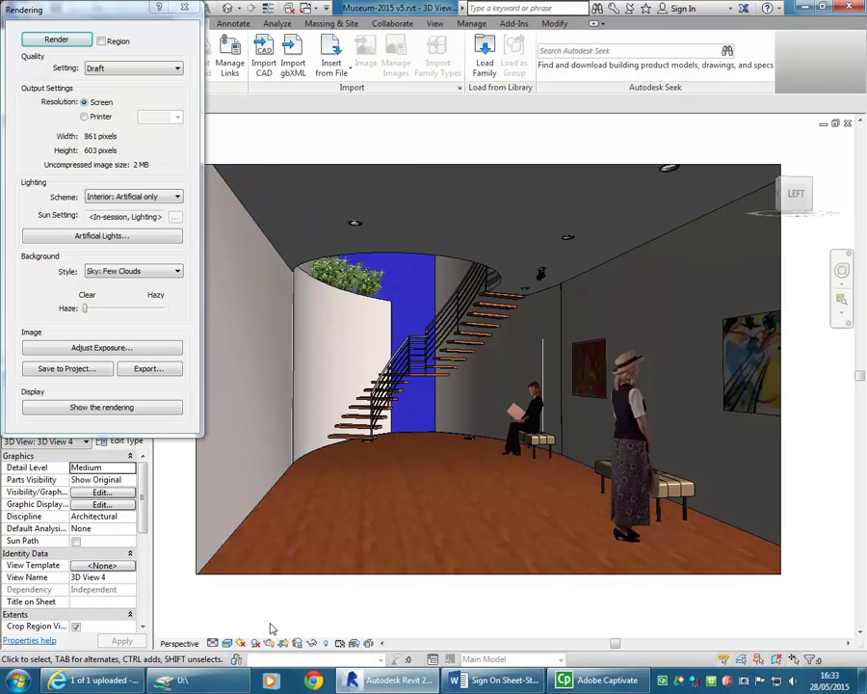
pyautogui.click(123, 196)
pyautogui.click(123, 196)
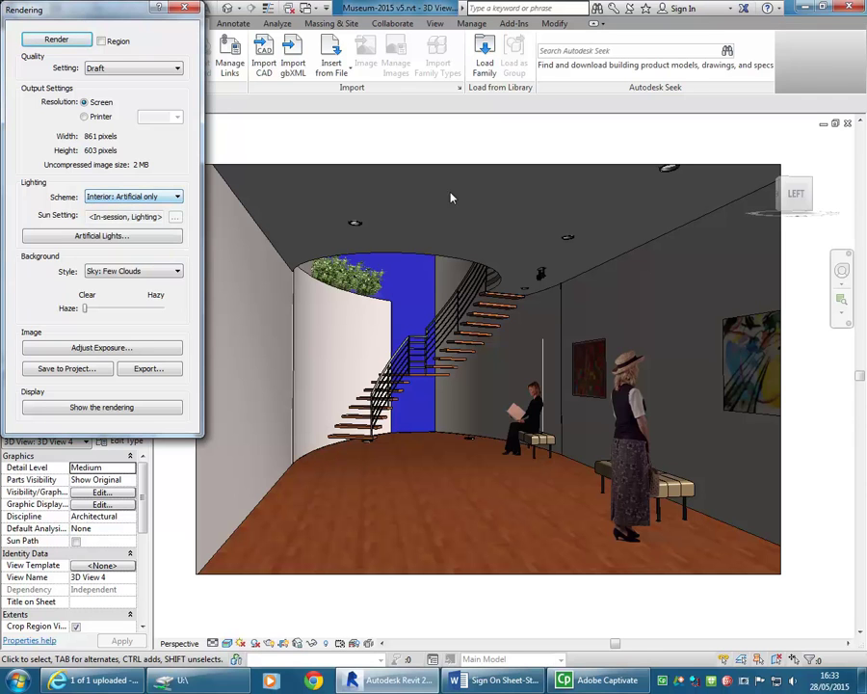
pyautogui.click(186, 9)
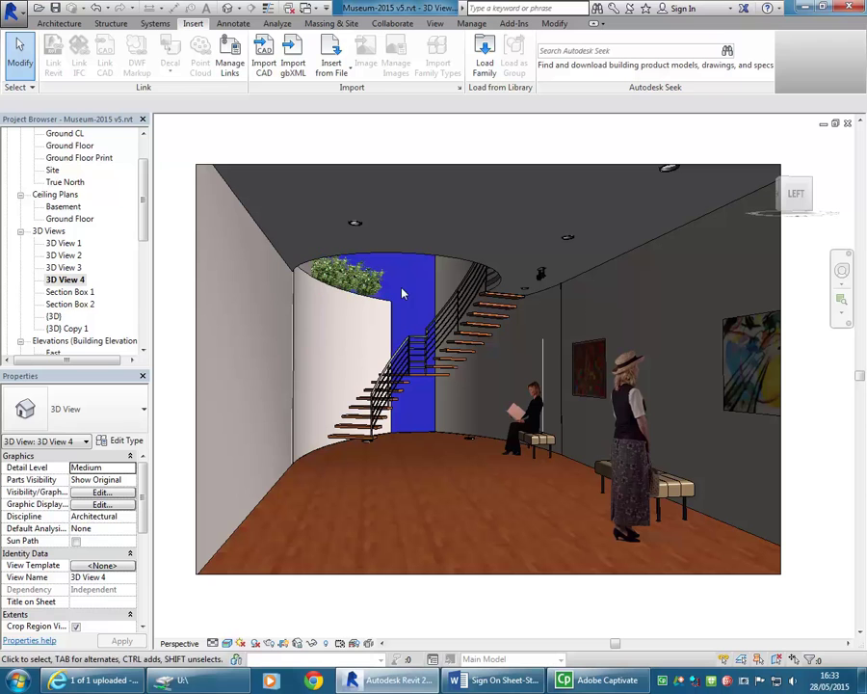
# Render the 3D View 4 camera view at Draft quality with the Interior: Artificial only lighting scheme
pyautogui.click(269, 642)
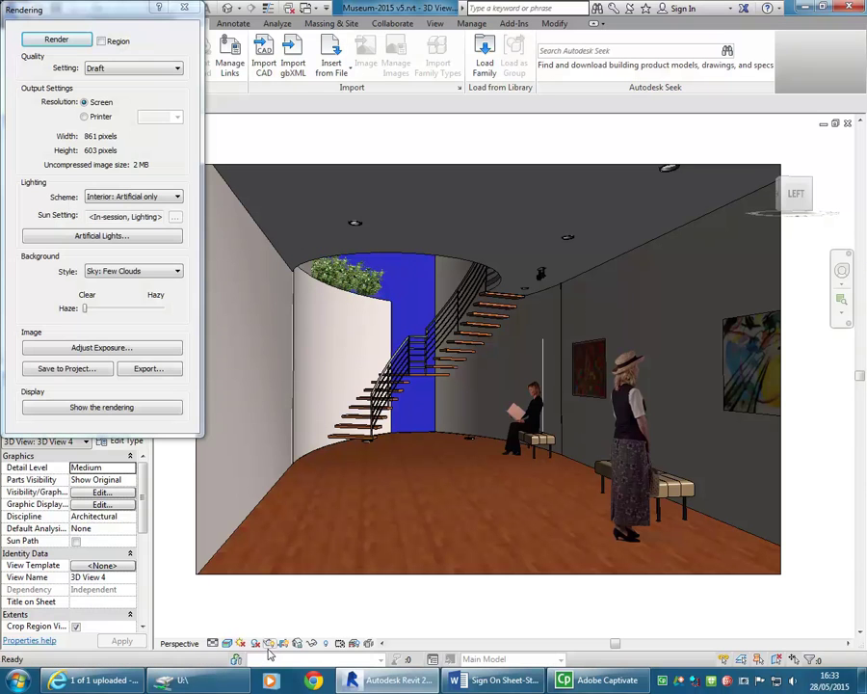
pyautogui.click(129, 197)
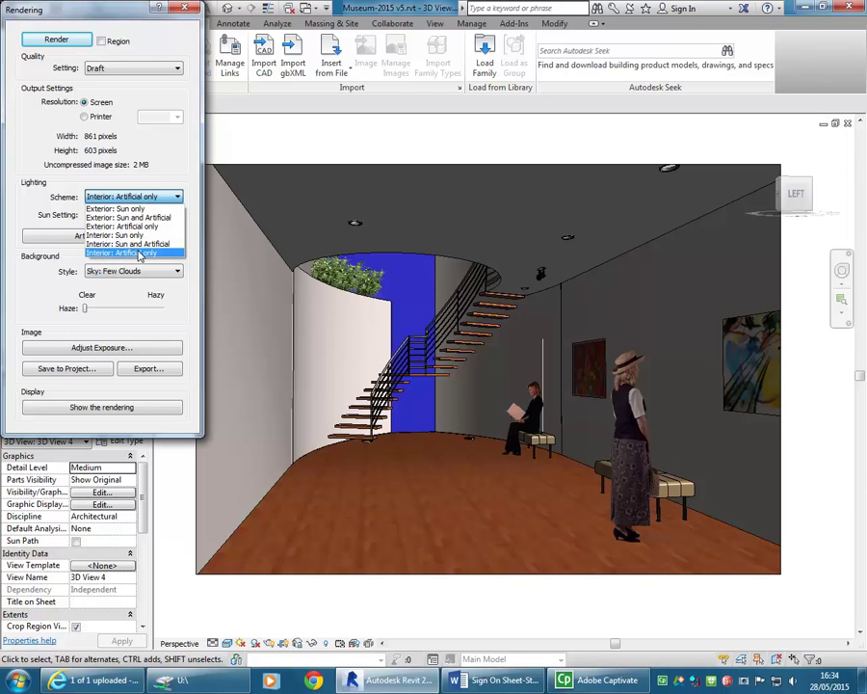
pyautogui.click(139, 252)
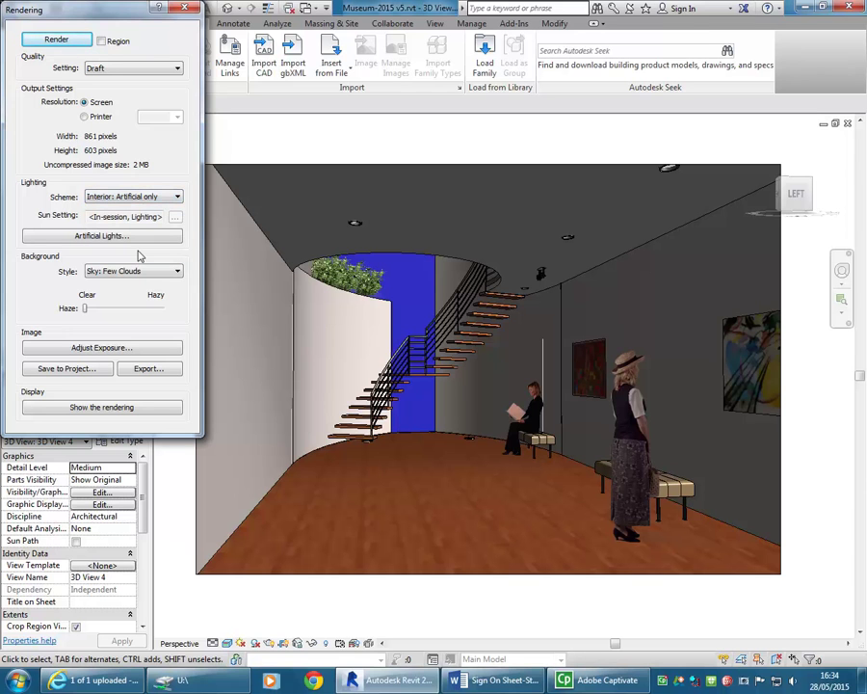
pyautogui.click(54, 44)
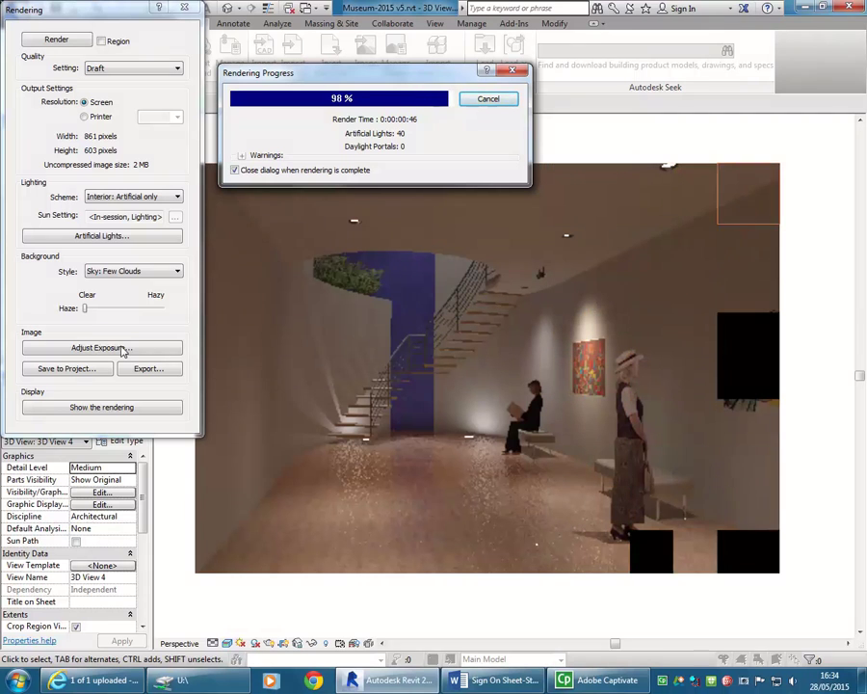
# Brighten the rendered image by trying an exposure value of 6.36 and then applying 7.22
pyautogui.click(122, 349)
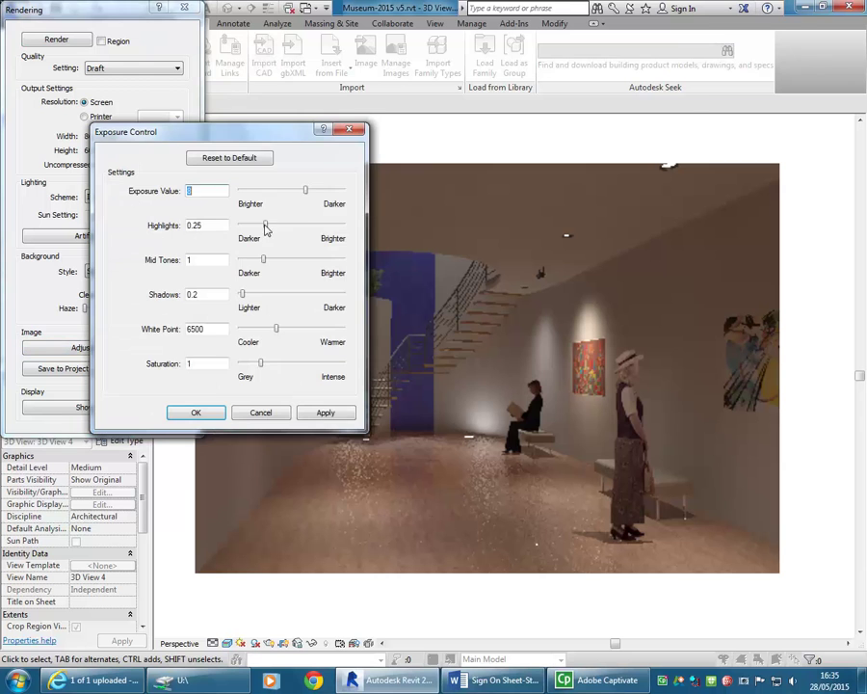
pyautogui.moveTo(304, 191); pyautogui.dragTo(297, 190)
pyautogui.click(328, 412)
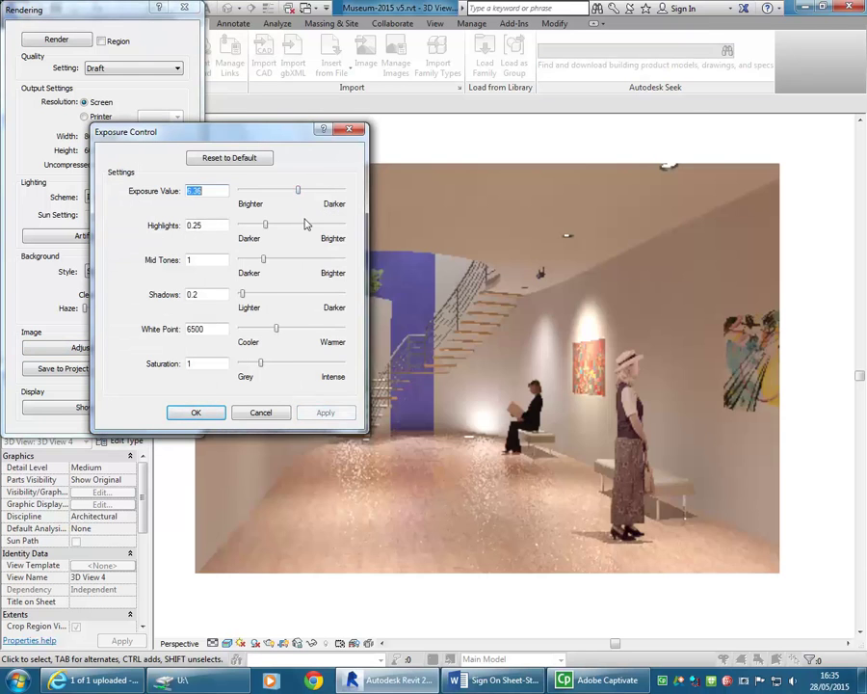
pyautogui.moveTo(301, 192); pyautogui.dragTo(306, 191)
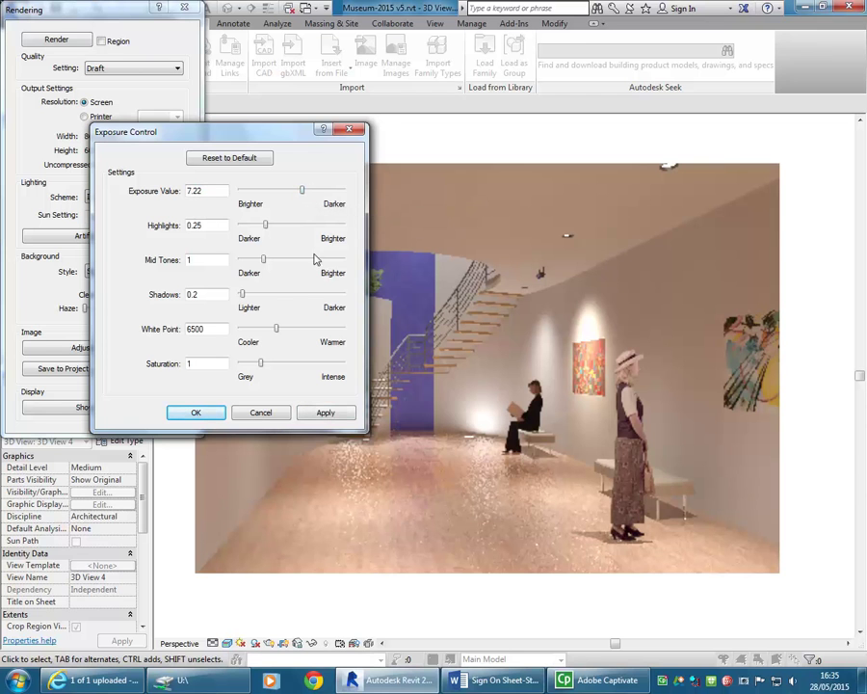
pyautogui.click(328, 412)
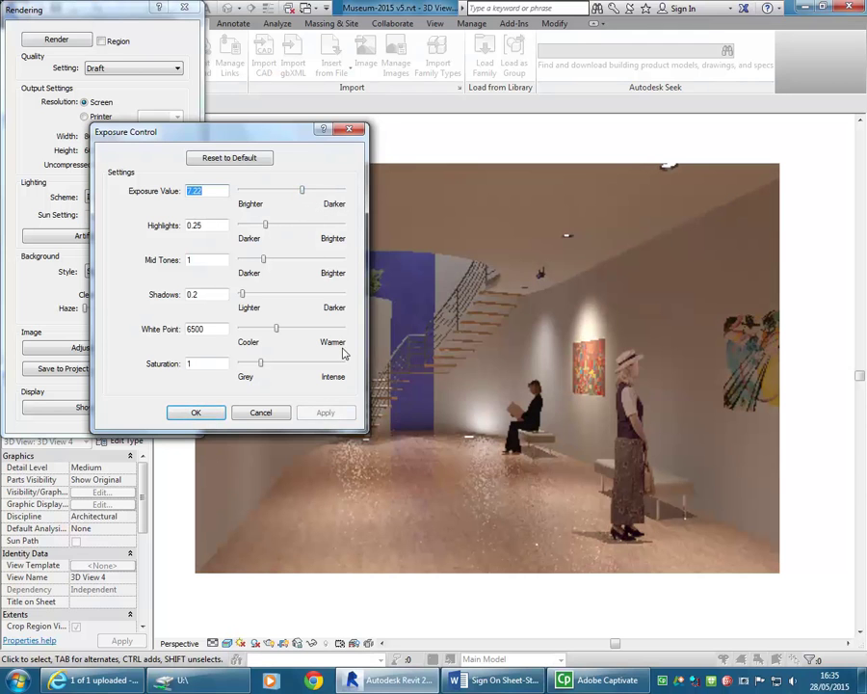
# Brighten the rendered image to an exposure value of 6.94 and accept the exposure settings
pyautogui.moveTo(268, 133); pyautogui.dragTo(206, 37)
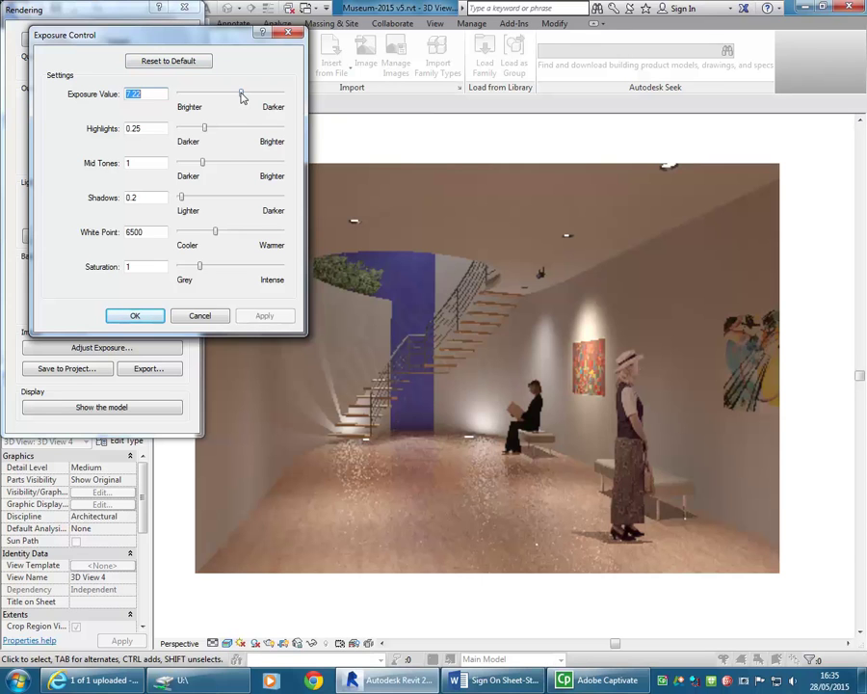
pyautogui.moveTo(241, 94); pyautogui.dragTo(239, 94)
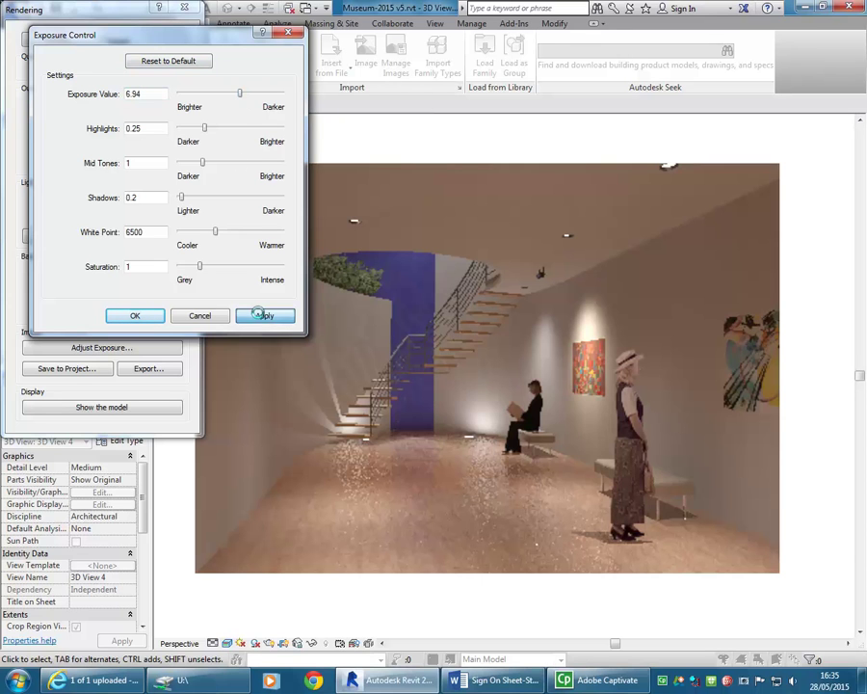
pyautogui.click(259, 315)
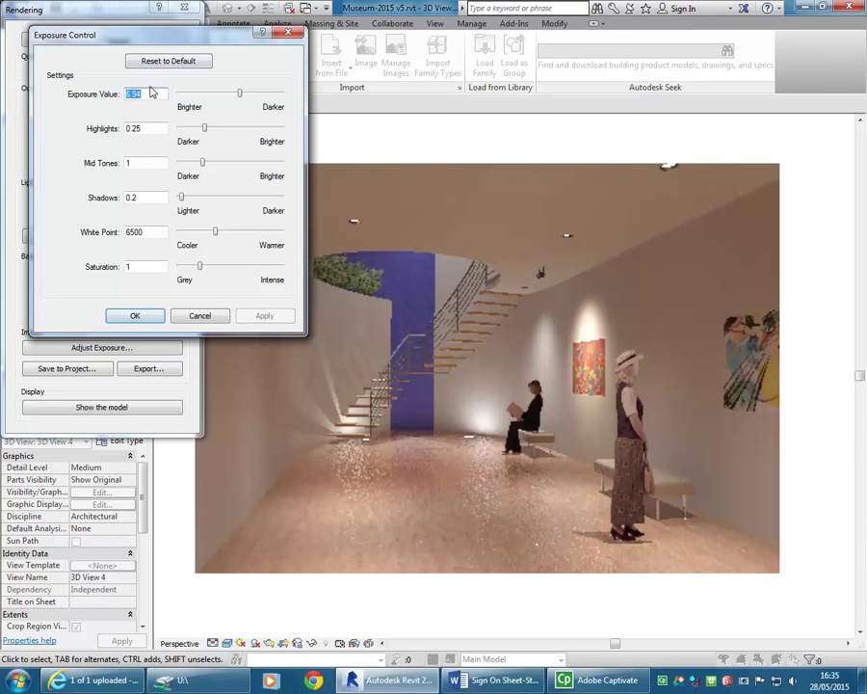
pyautogui.click(135, 315)
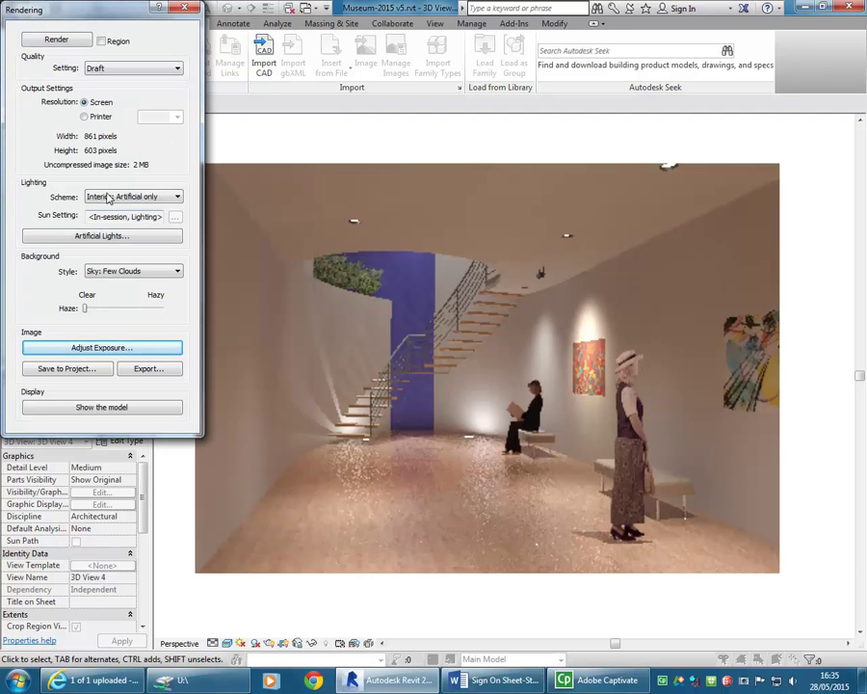
# Set the render quality to Medium after trying High
pyautogui.moveTo(63, 13); pyautogui.dragTo(93, 14)
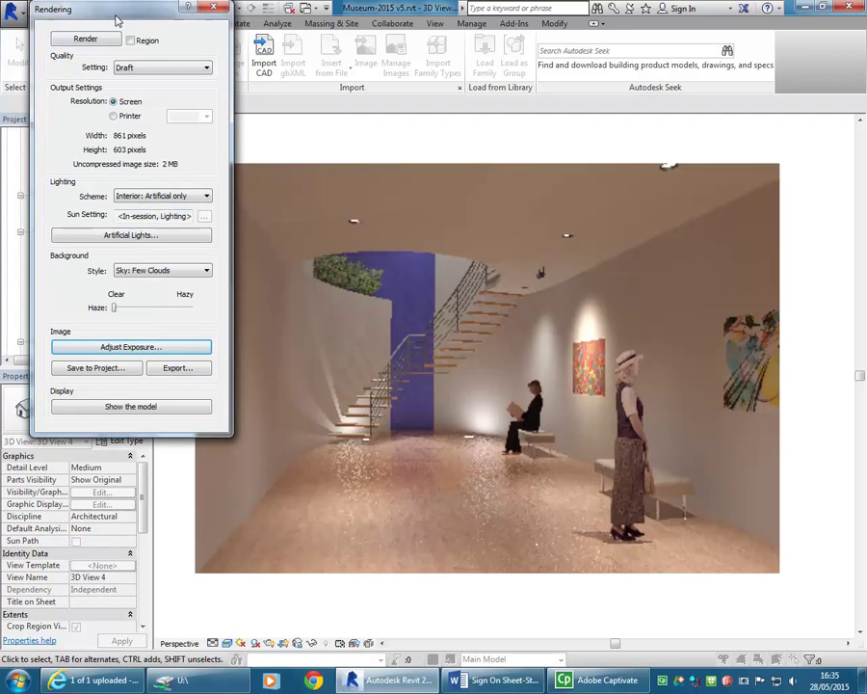
pyautogui.click(149, 69)
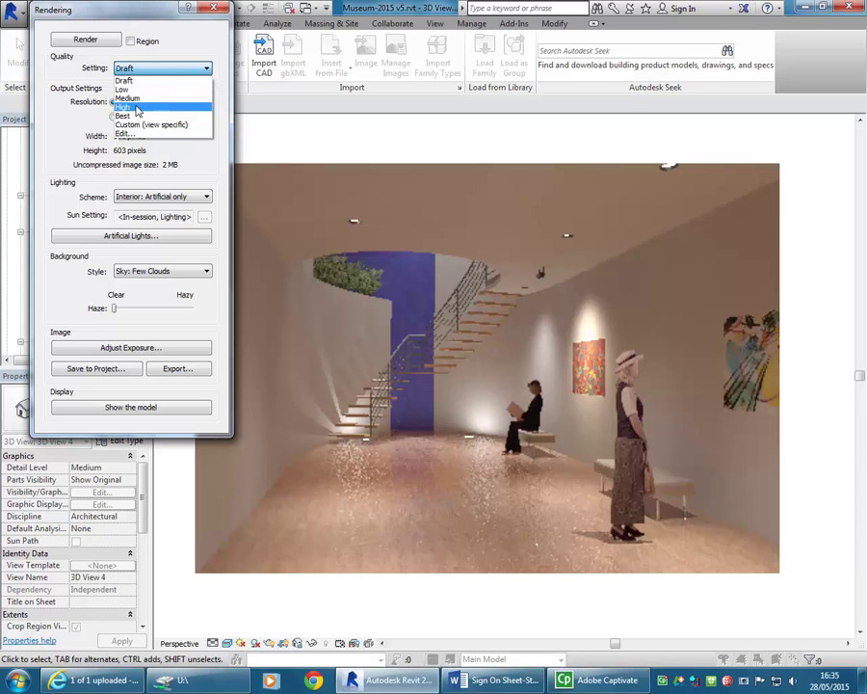
pyautogui.click(137, 108)
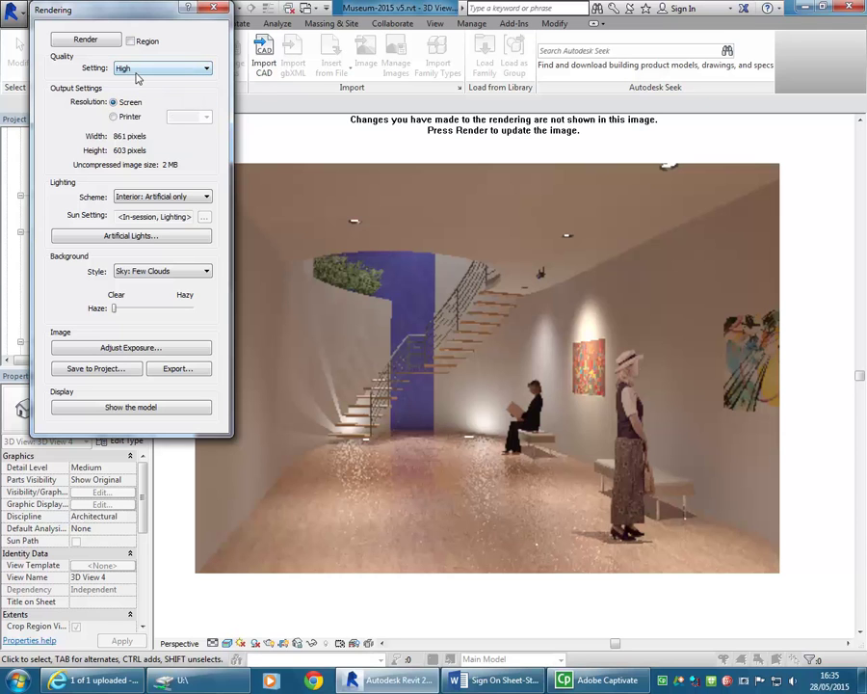
pyautogui.click(137, 70)
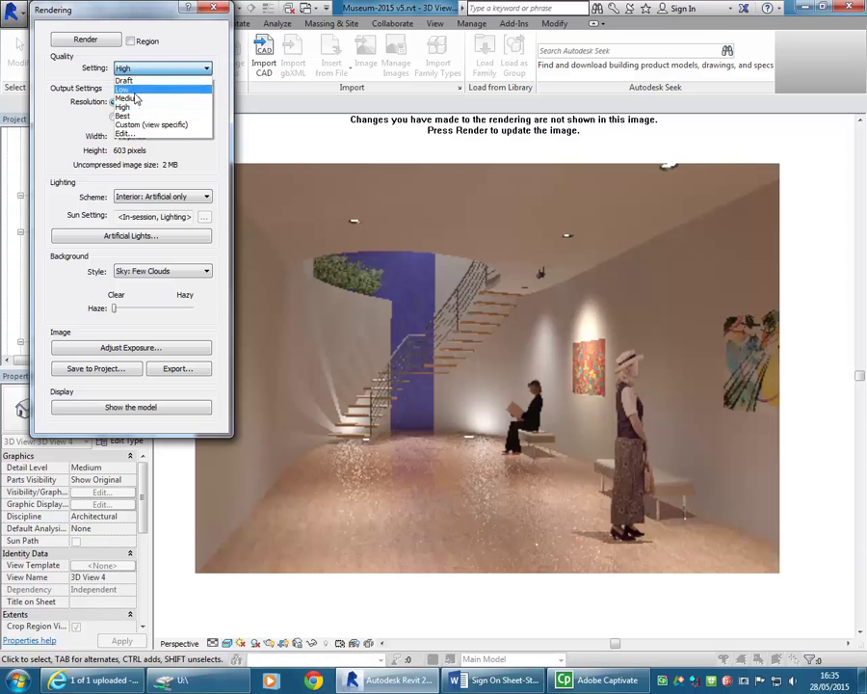
pyautogui.click(135, 93)
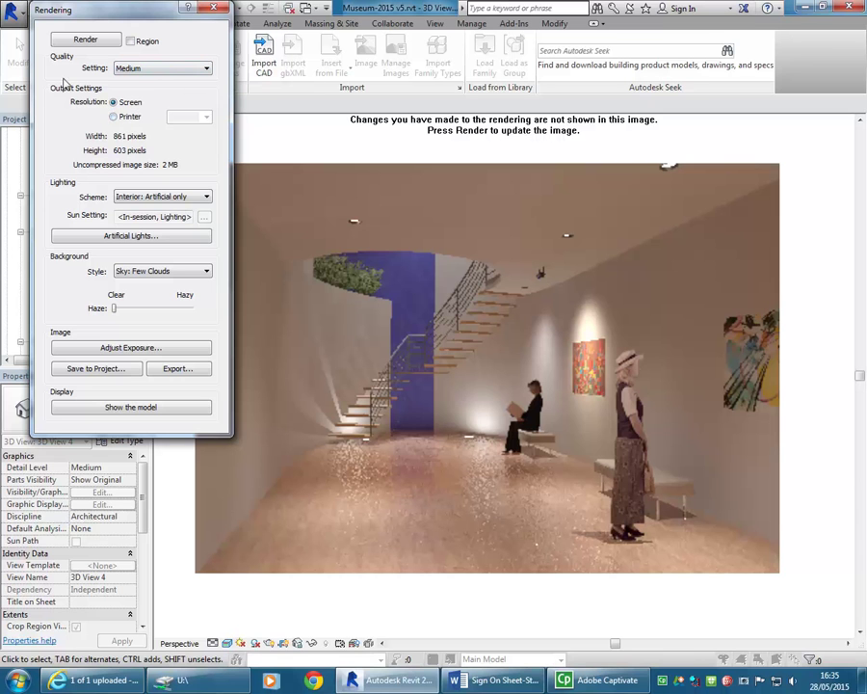
# Switch the render output resolution to Printer, try 300 DPI, and settle on 150 DPI
pyautogui.click(114, 116)
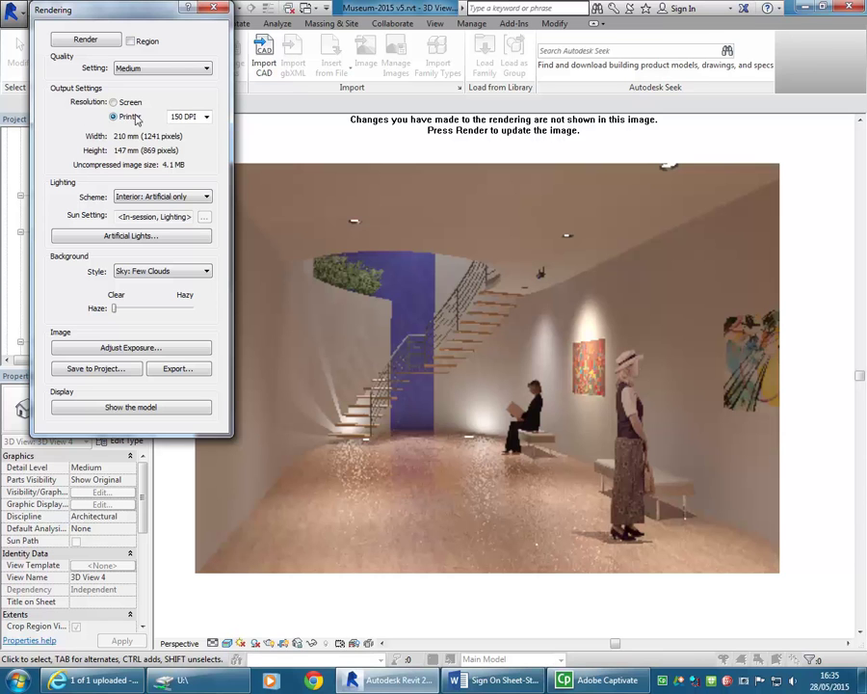
pyautogui.click(205, 116)
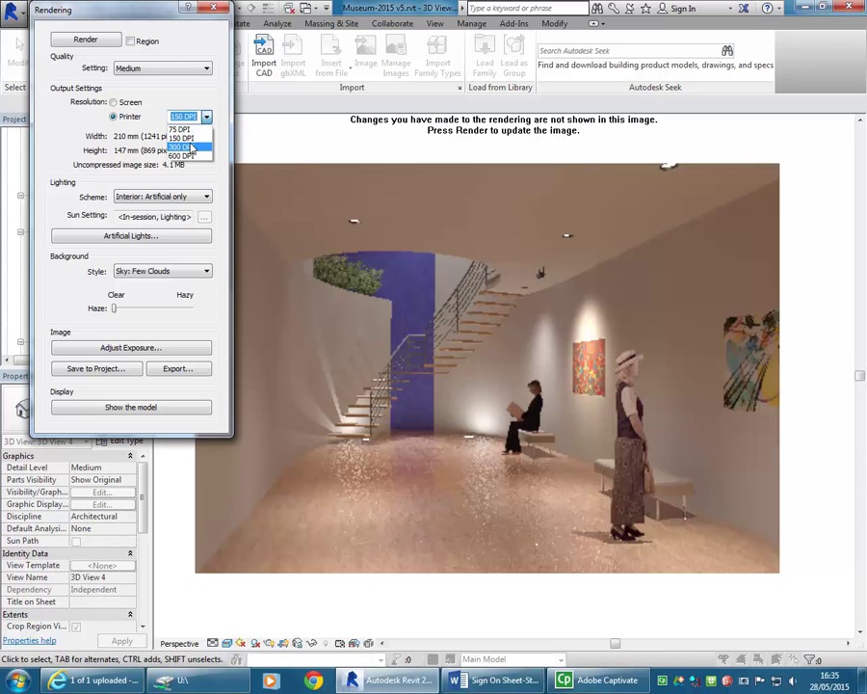
pyautogui.click(187, 140)
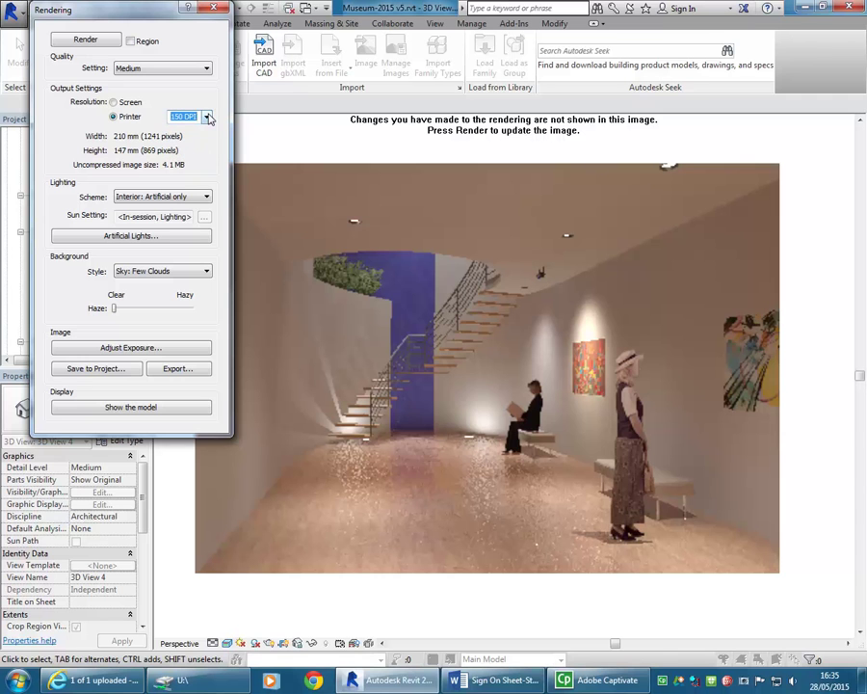
pyautogui.click(207, 117)
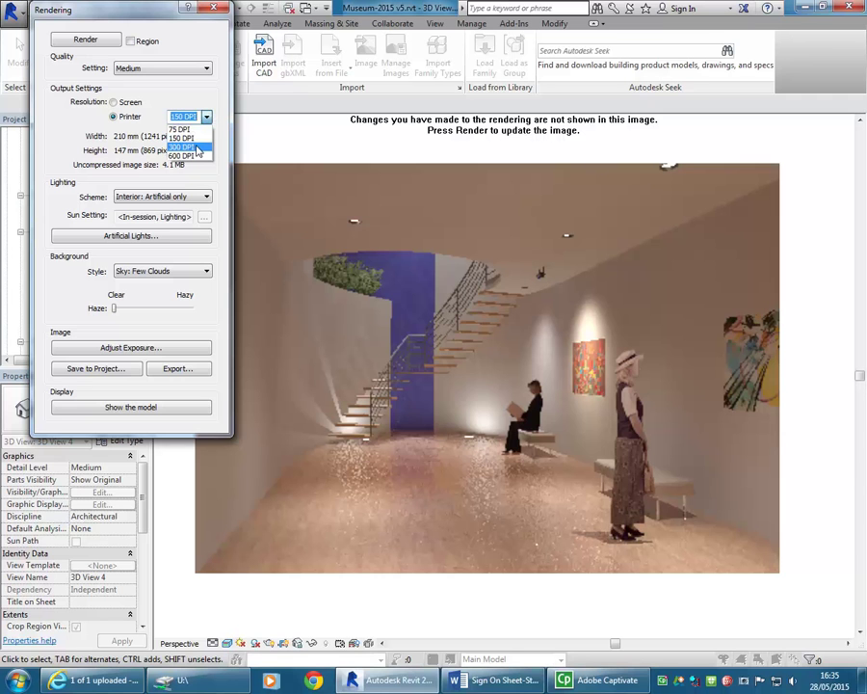
pyautogui.click(196, 148)
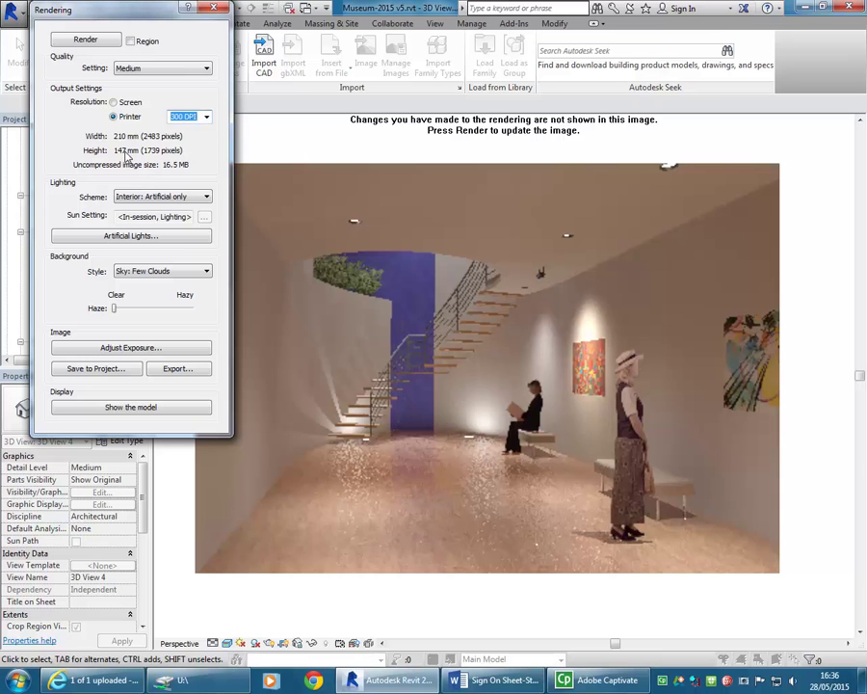
pyautogui.click(207, 116)
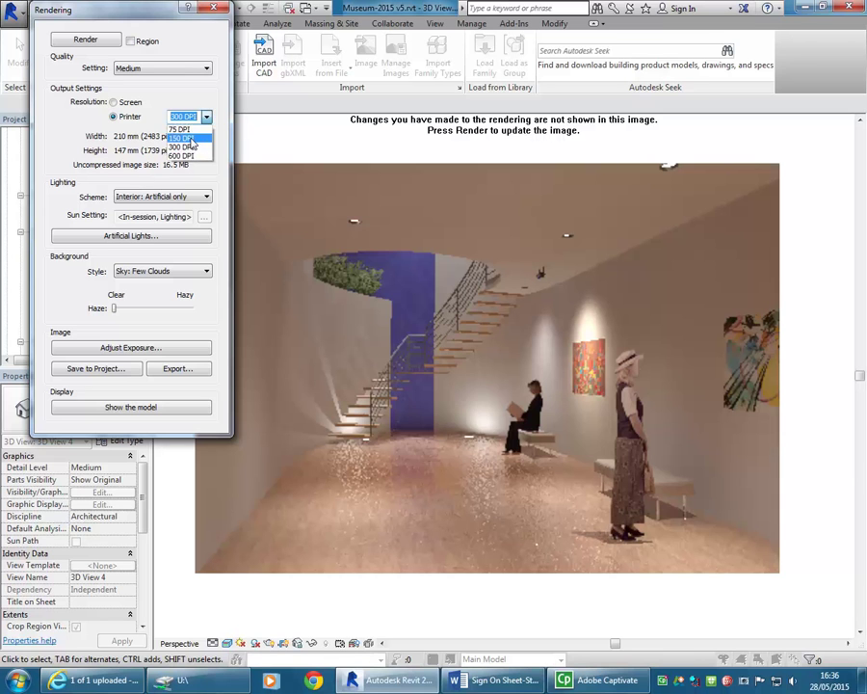
pyautogui.click(189, 139)
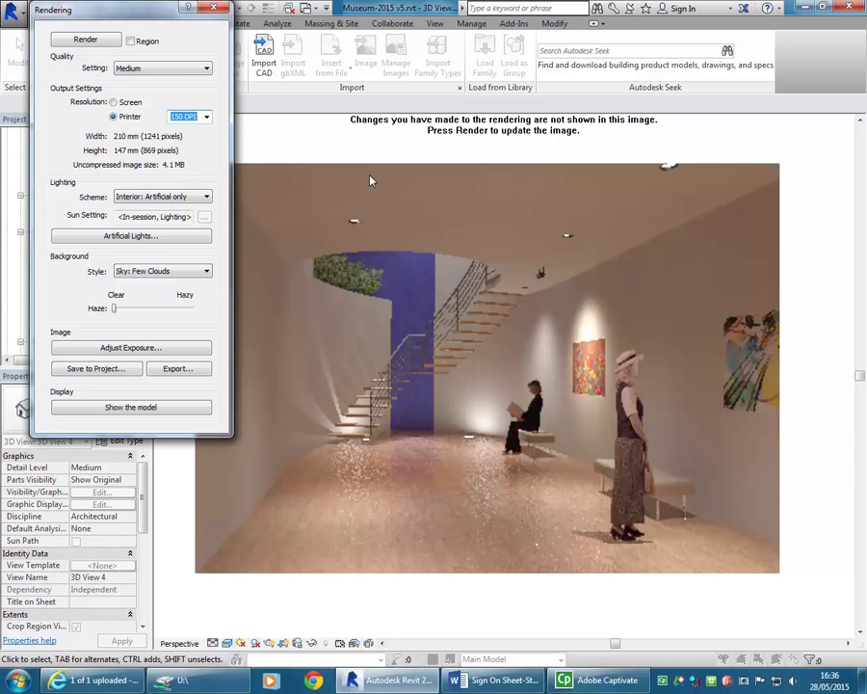
pyautogui.click(346, 157)
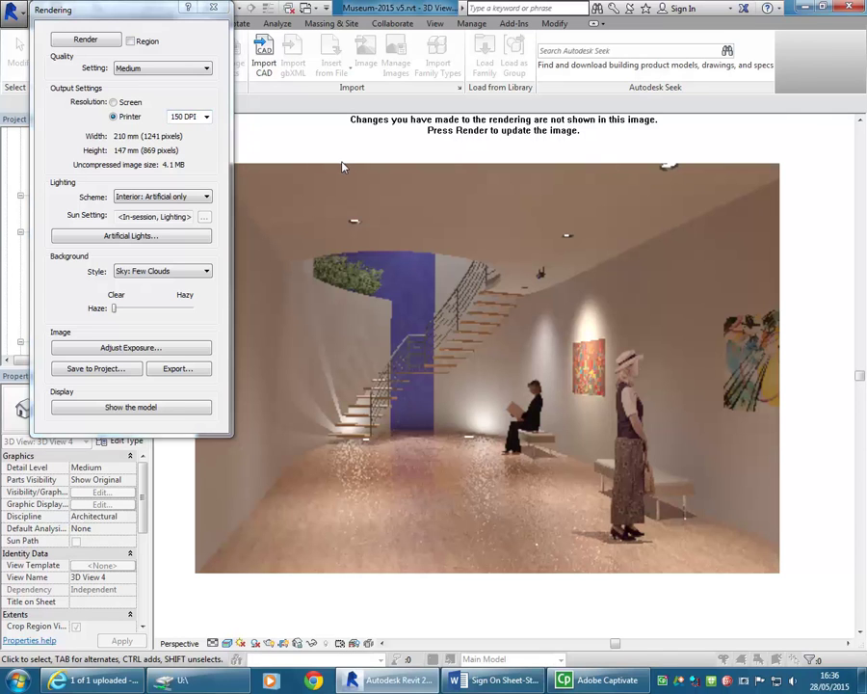
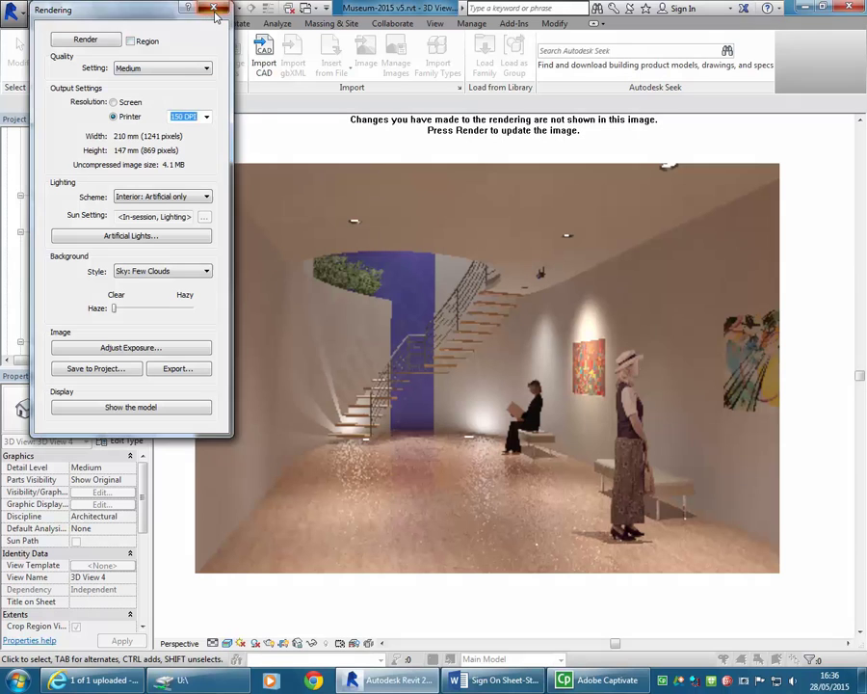
# Scale the 3D View 4 crop region to 165 mm height with locked proportions and check the output size in the rendering settings
pyautogui.click(215, 11)
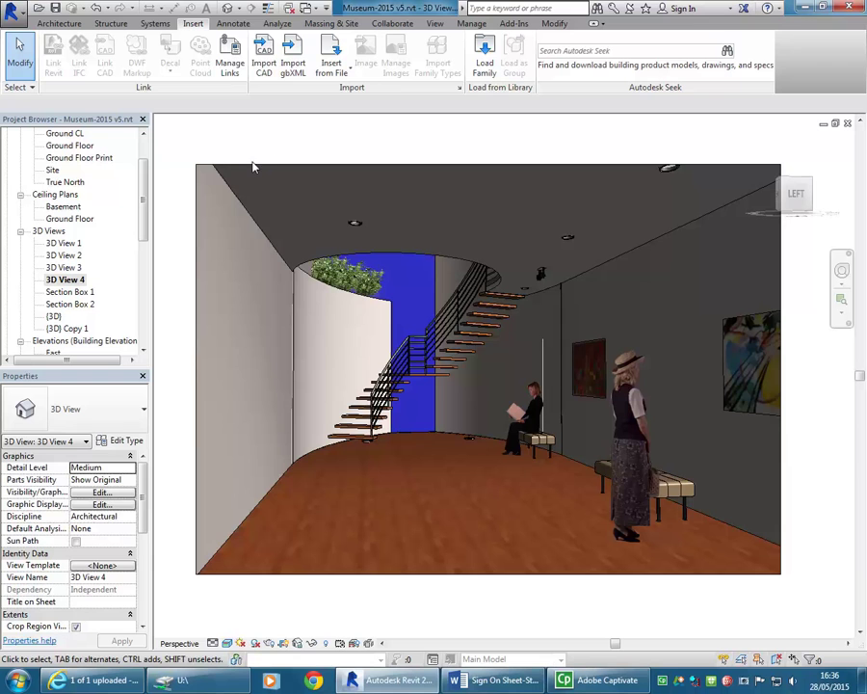
pyautogui.click(260, 168)
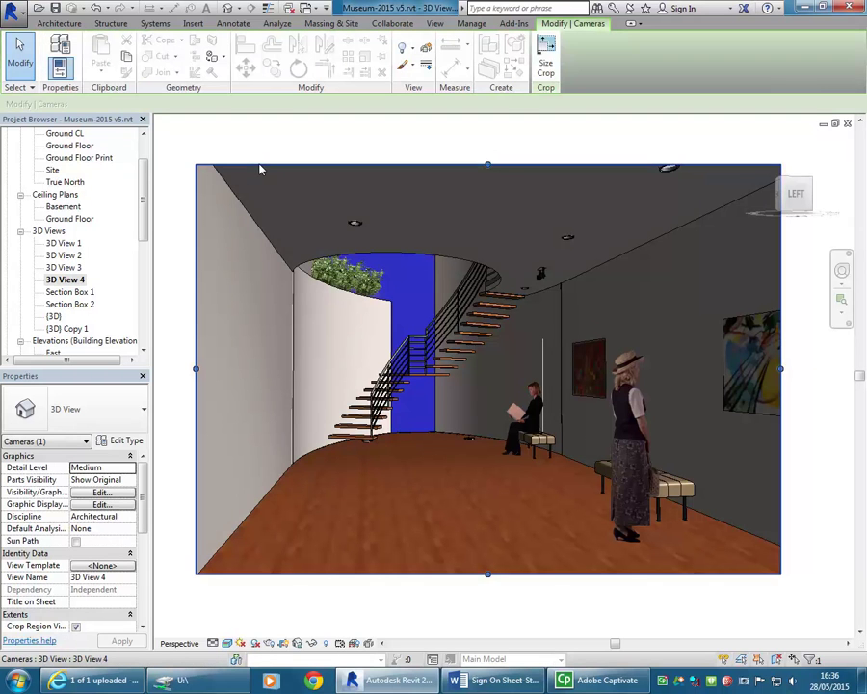
pyautogui.click(544, 65)
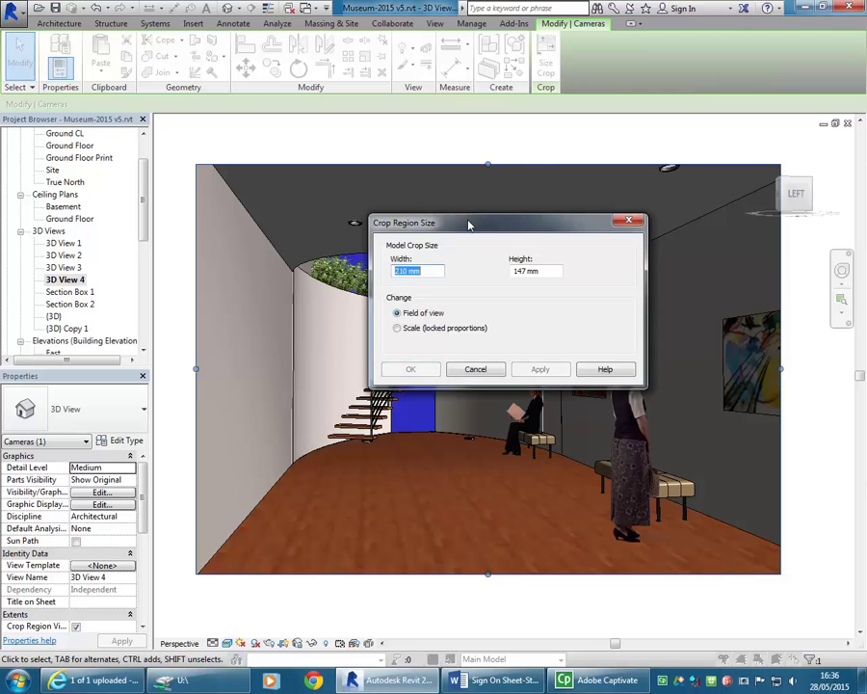
pyautogui.moveTo(468, 224); pyautogui.dragTo(325, 154)
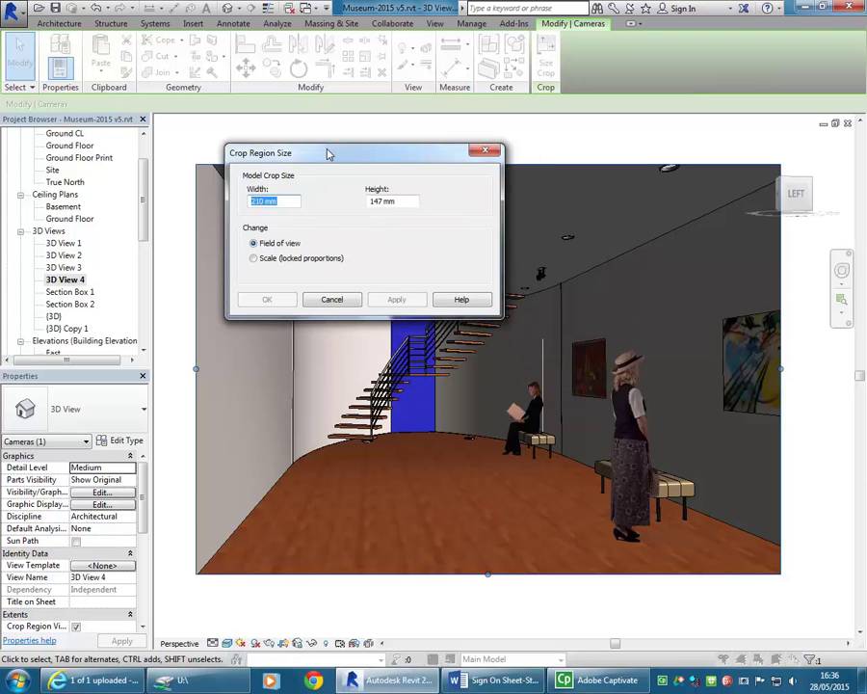
pyautogui.click(254, 258)
pyautogui.doubleClick(376, 200)
pyautogui.click(260, 202)
pyautogui.doubleClick(382, 201)
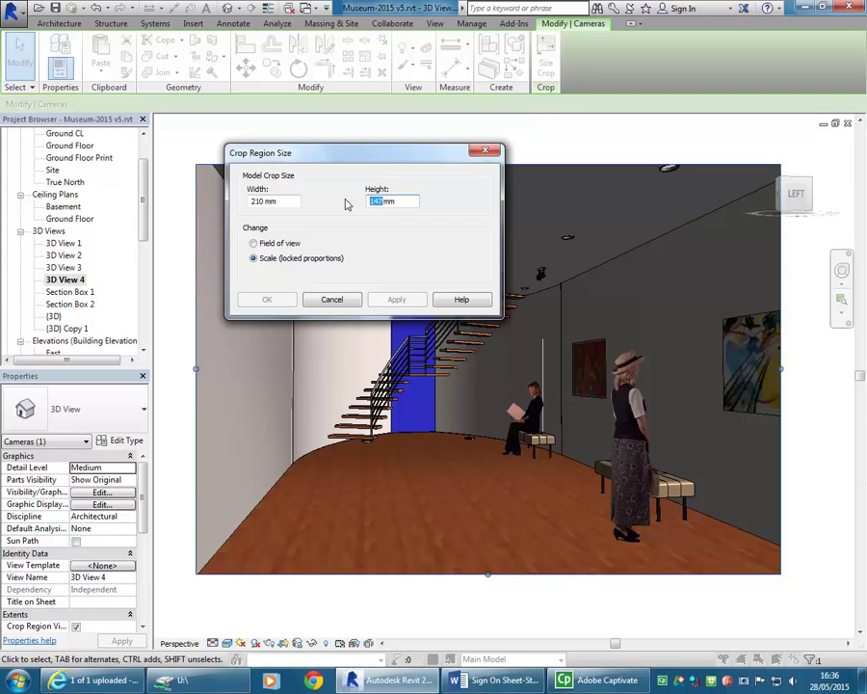
pyautogui.write('165')
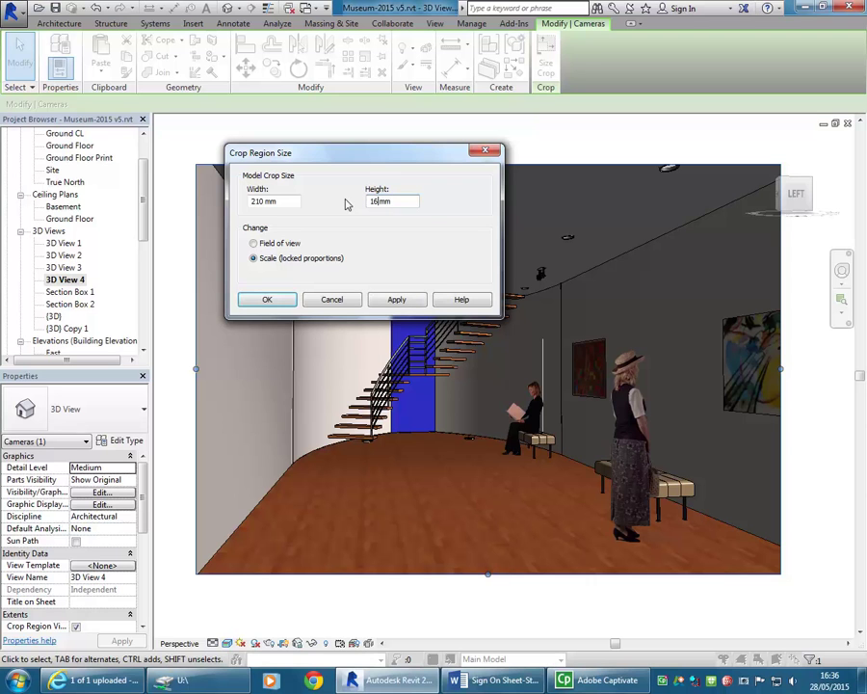
pyautogui.click(254, 202)
pyautogui.click(272, 299)
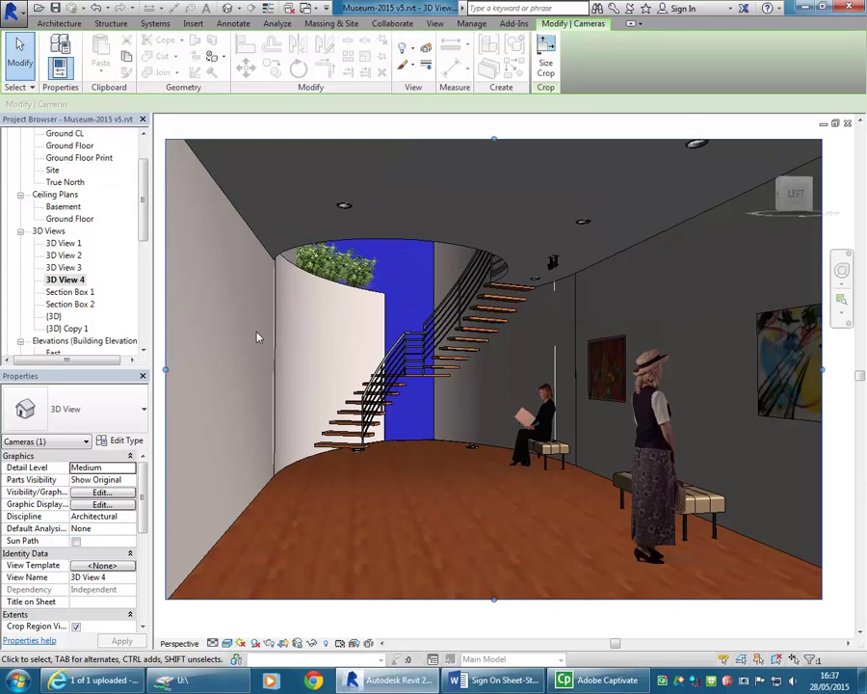
pyautogui.moveTo(272, 337); pyautogui.dragTo(309, 389, button='middle')
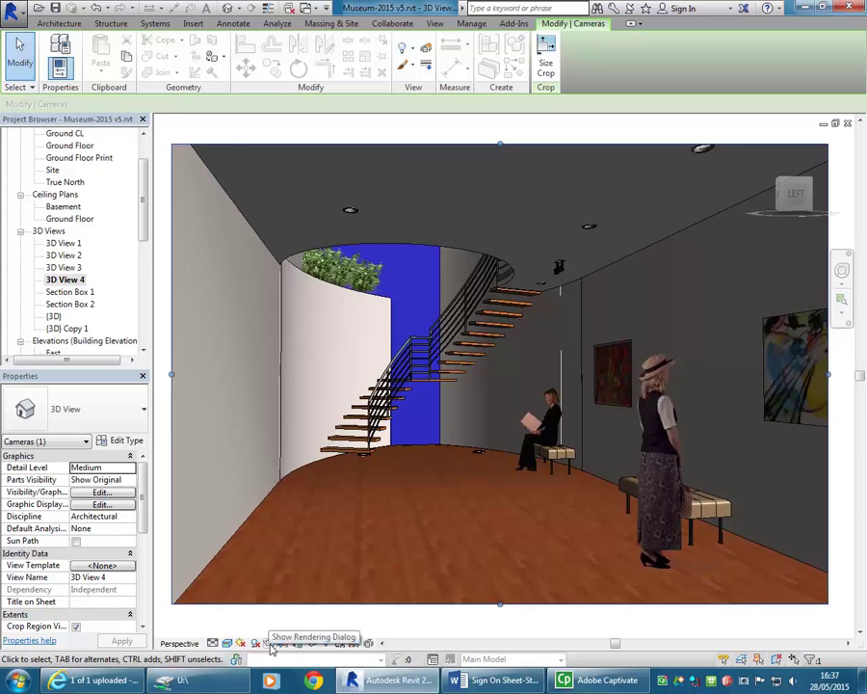
pyautogui.click(270, 644)
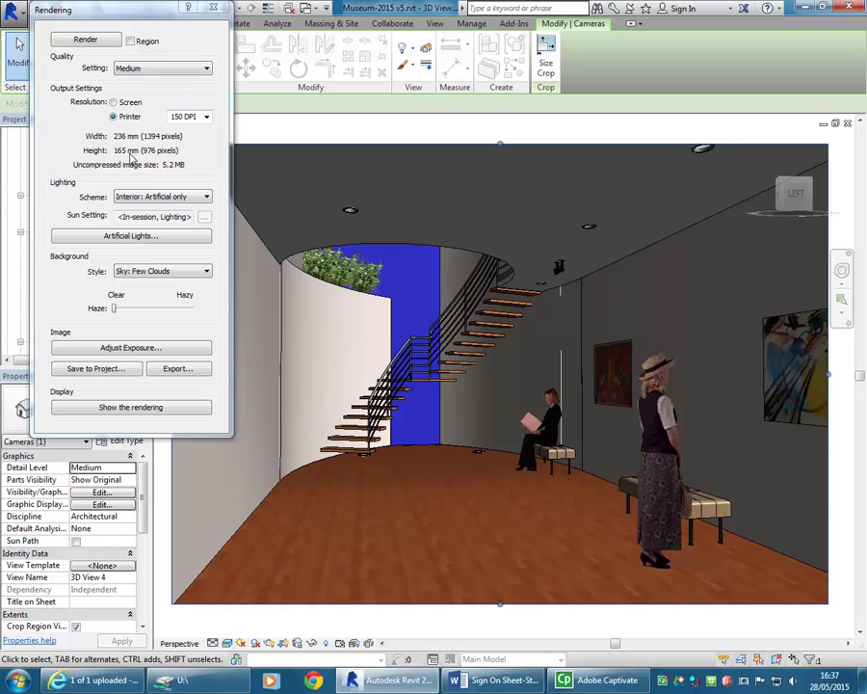
pyautogui.click(213, 11)
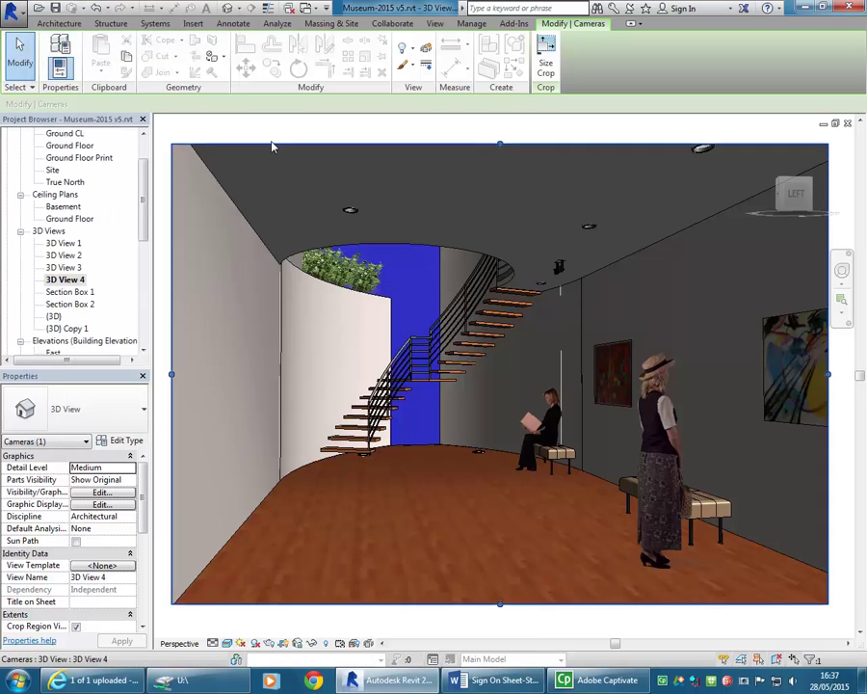
# Scale the camera view's crop region to a height of 175 mm with locked proportions
pyautogui.click(546, 62)
pyautogui.click(255, 260)
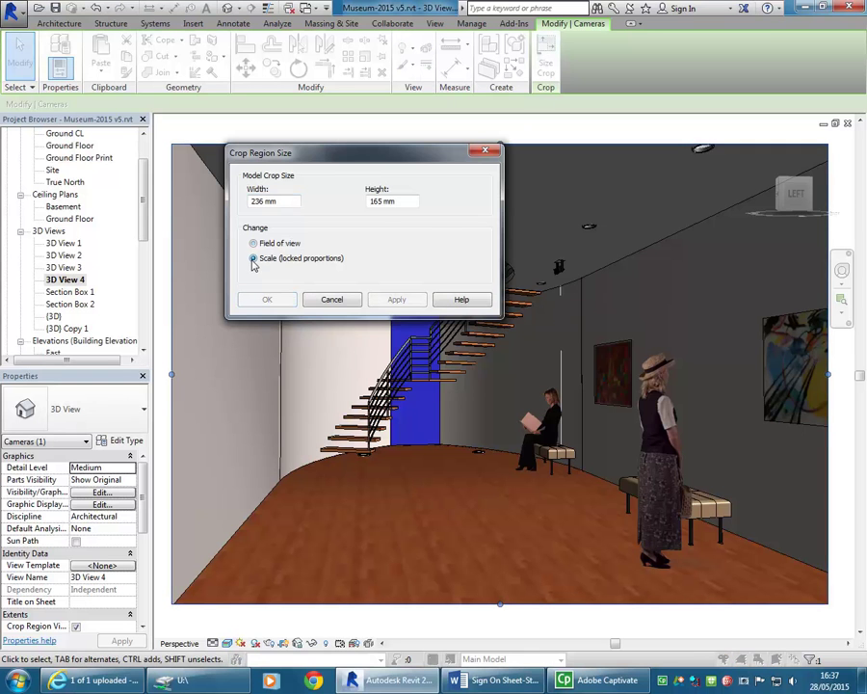
pyautogui.doubleClick(380, 200)
pyautogui.write('175')
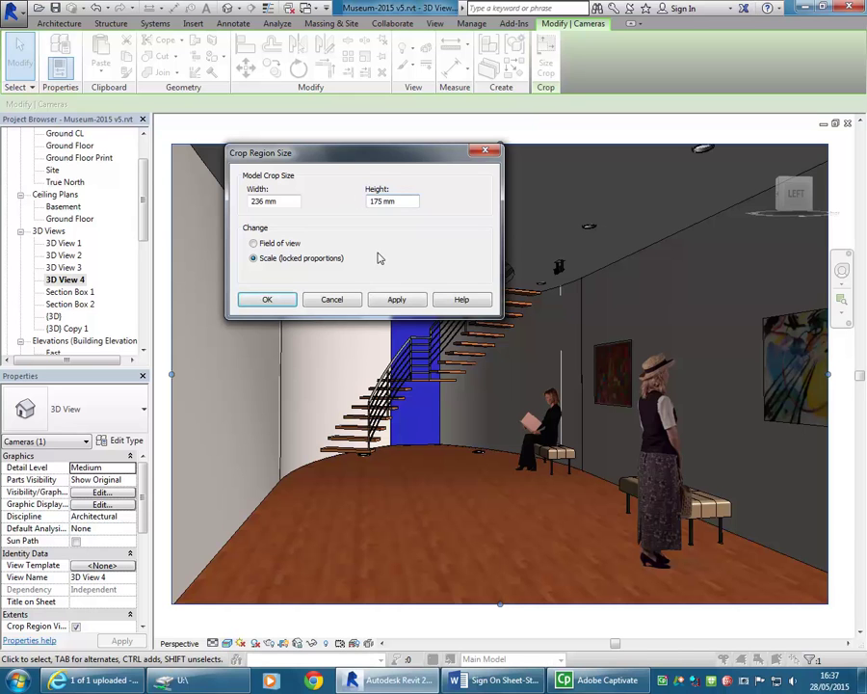
pyautogui.click(268, 301)
pyautogui.scroll(-3, 273, 327)
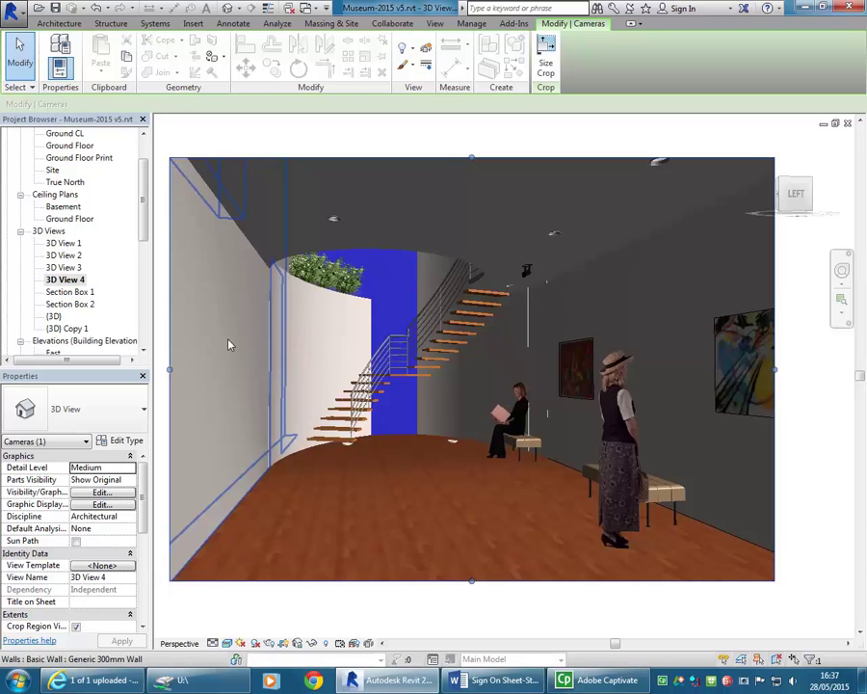
# Compare the rendering output size at 300 DPI and 150 DPI printer resolution, leaving 150 DPI selected
pyautogui.click(271, 646)
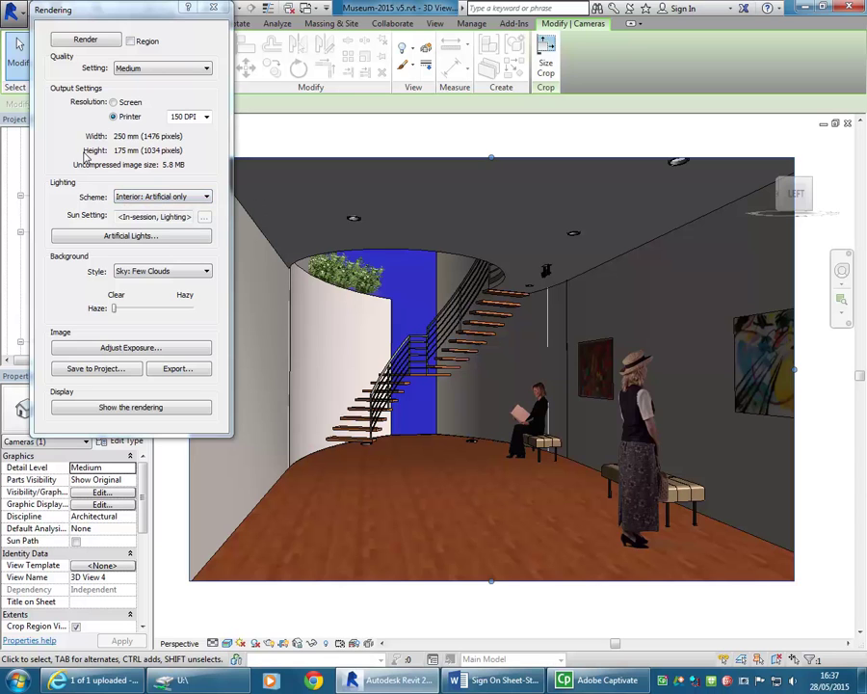
pyautogui.click(188, 117)
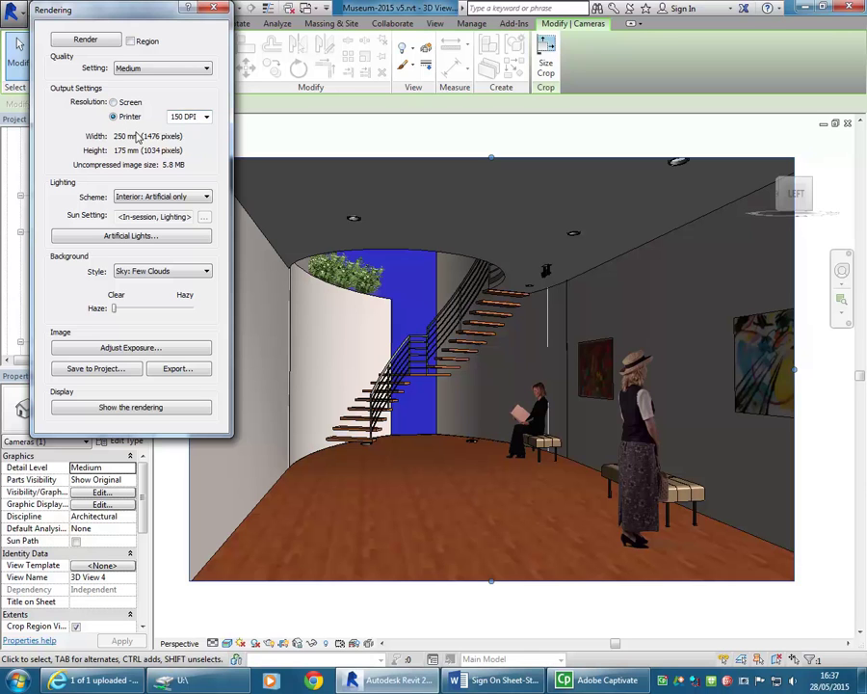
pyautogui.click(205, 117)
pyautogui.click(182, 147)
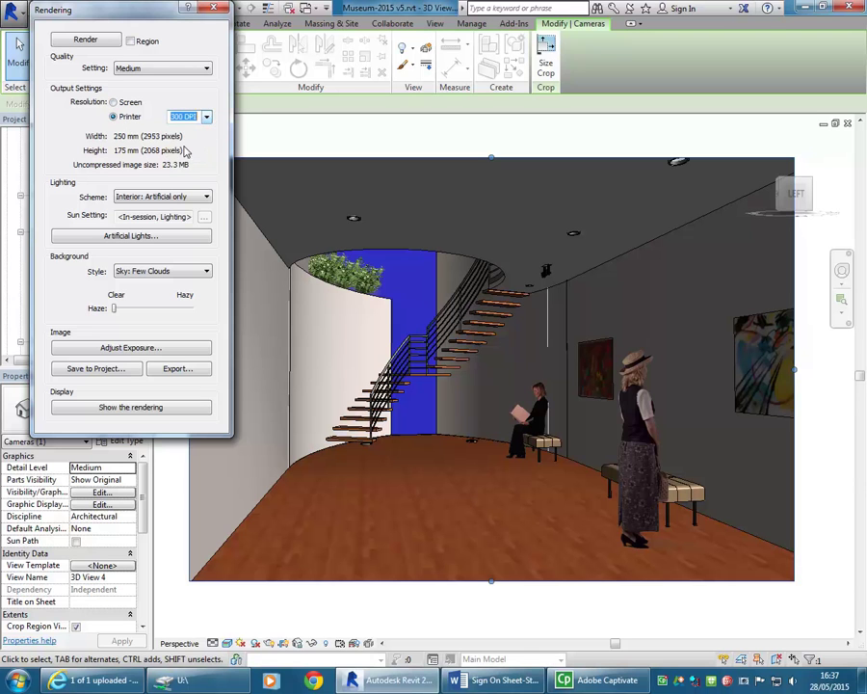
pyautogui.click(205, 117)
pyautogui.click(183, 137)
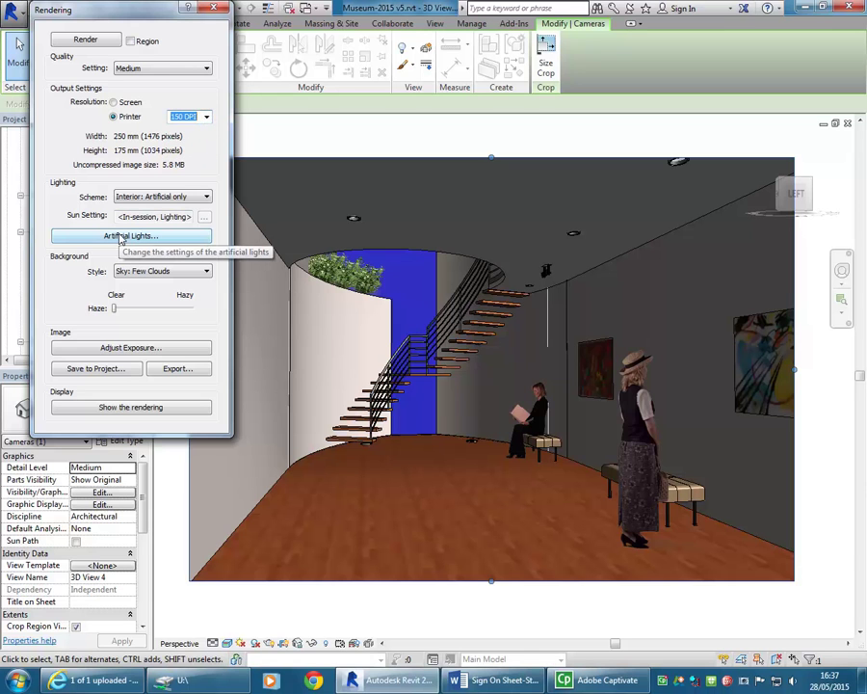
# Close the rendering settings and open the Section Box 2 view for a closer look at the ground floor gallery lights
pyautogui.click(213, 8)
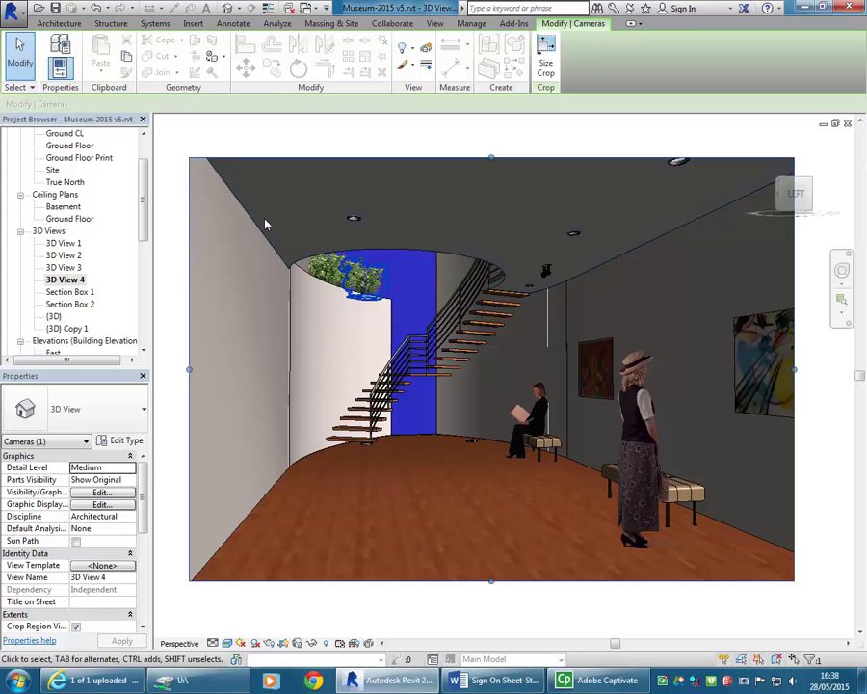
pyautogui.moveTo(145, 183); pyautogui.dragTo(146, 188)
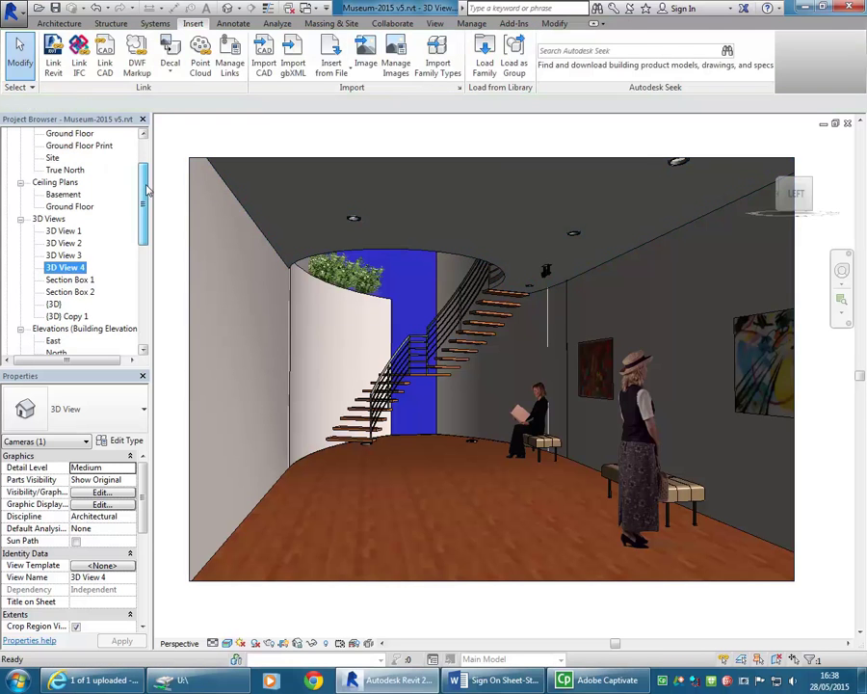
pyautogui.doubleClick(57, 306)
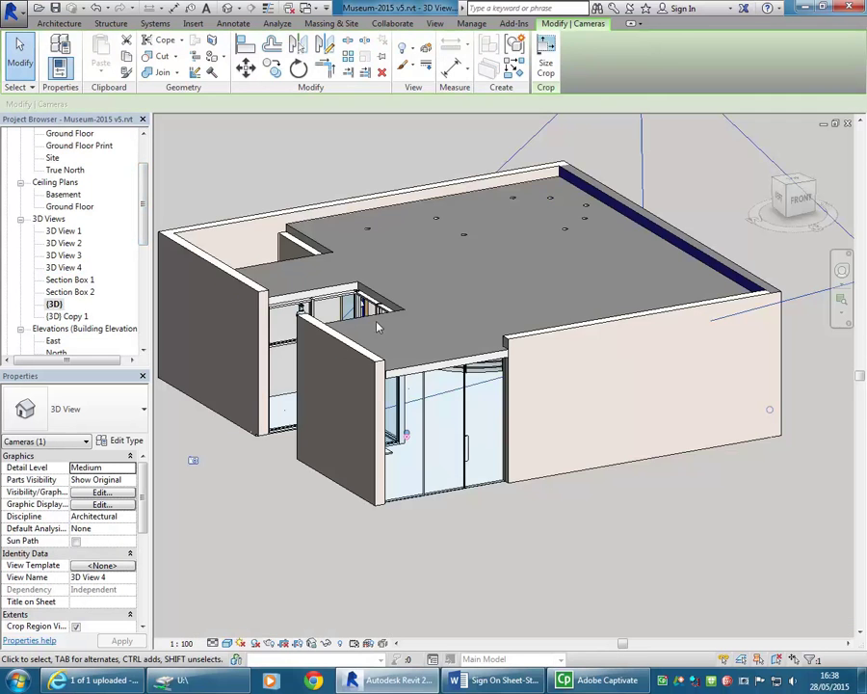
pyautogui.doubleClick(57, 291)
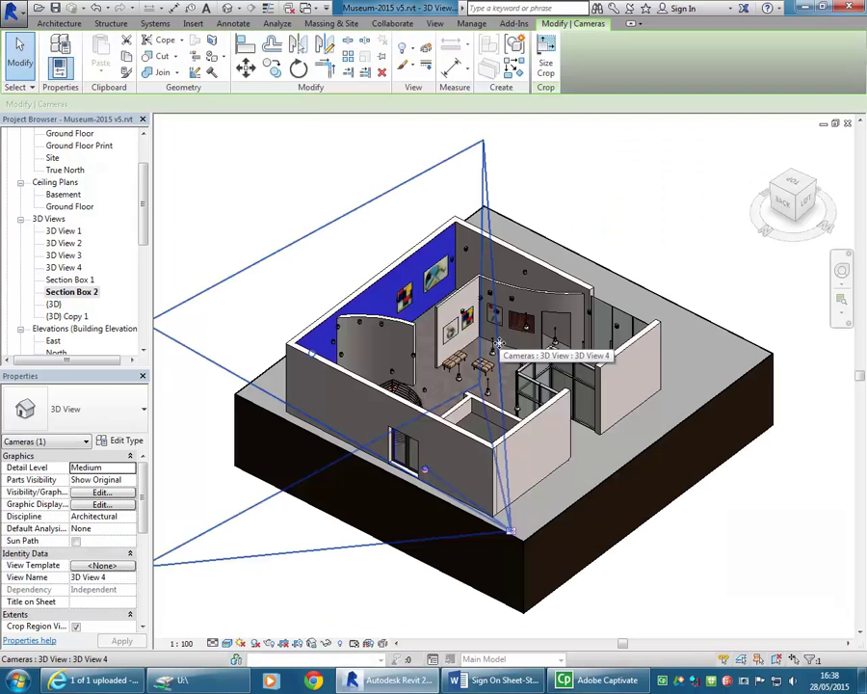
pyautogui.scroll(1, 429, 327)
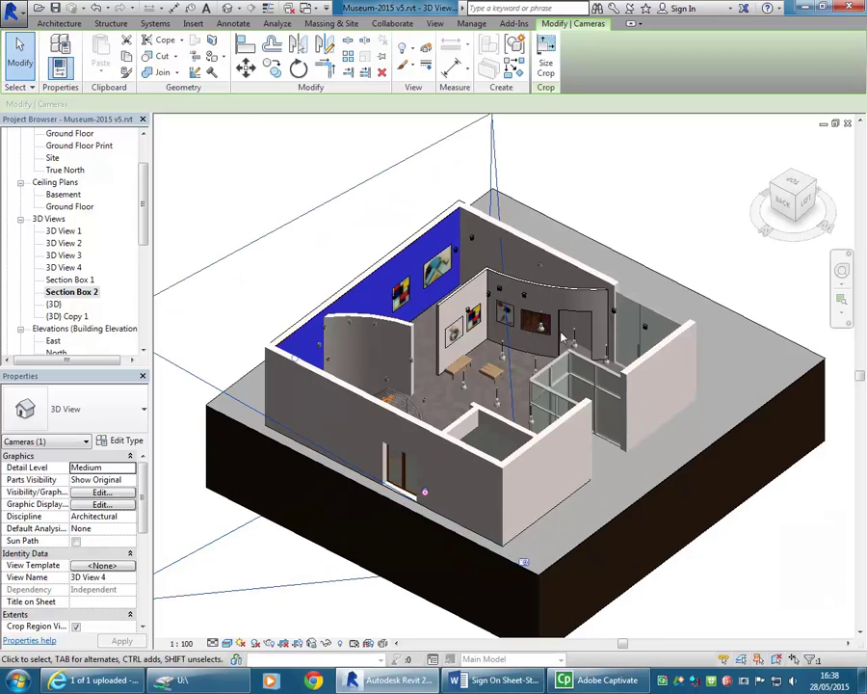
pyautogui.scroll(2, 624, 325)
pyautogui.moveTo(635, 339); pyautogui.dragTo(498, 349, button='middle')
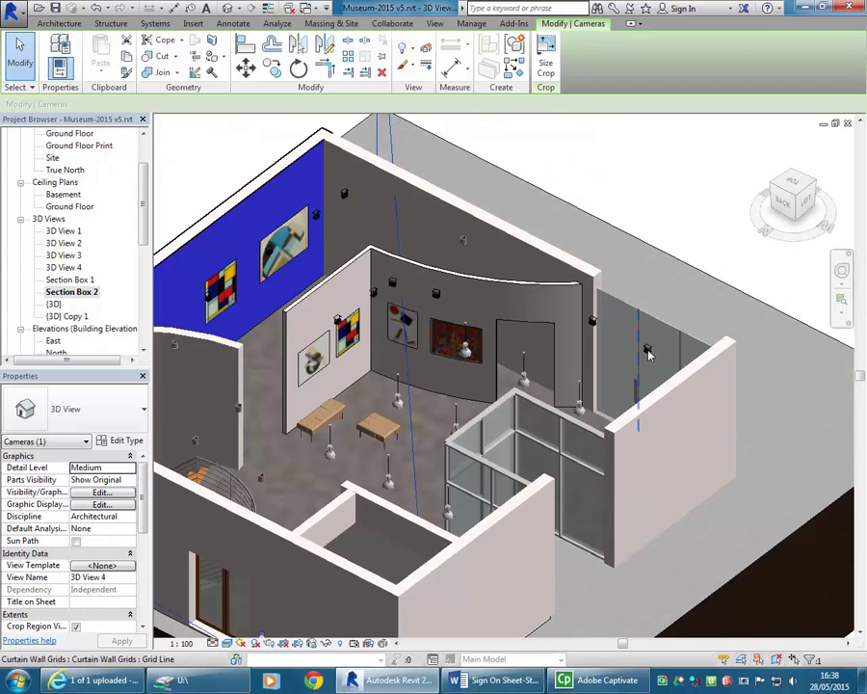
# Check the Mark numbers of several spot, recessed can and pendant lighting fixtures in the ground floor gallery
pyautogui.click(646, 350)
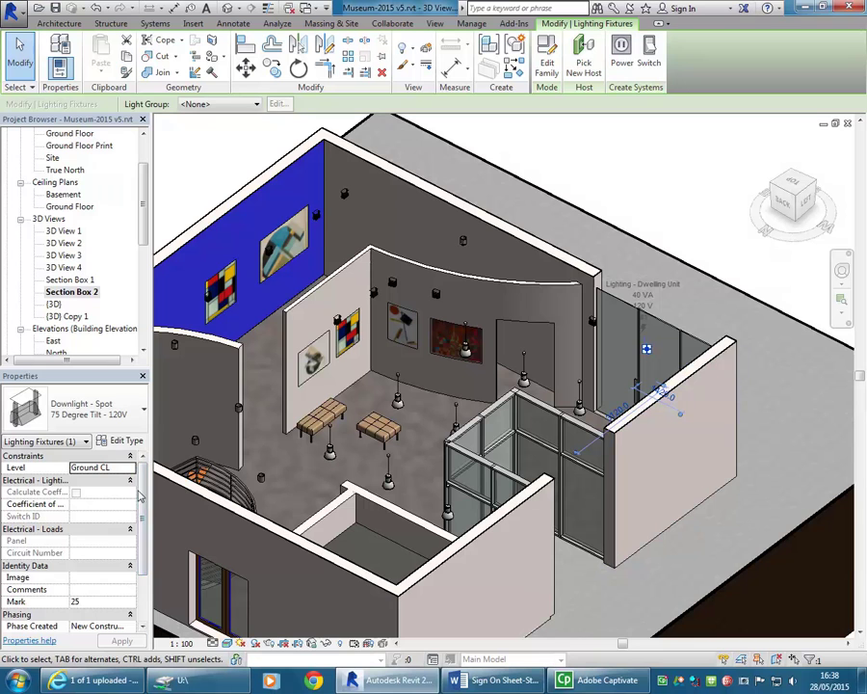
pyautogui.scroll(-1, 96, 549)
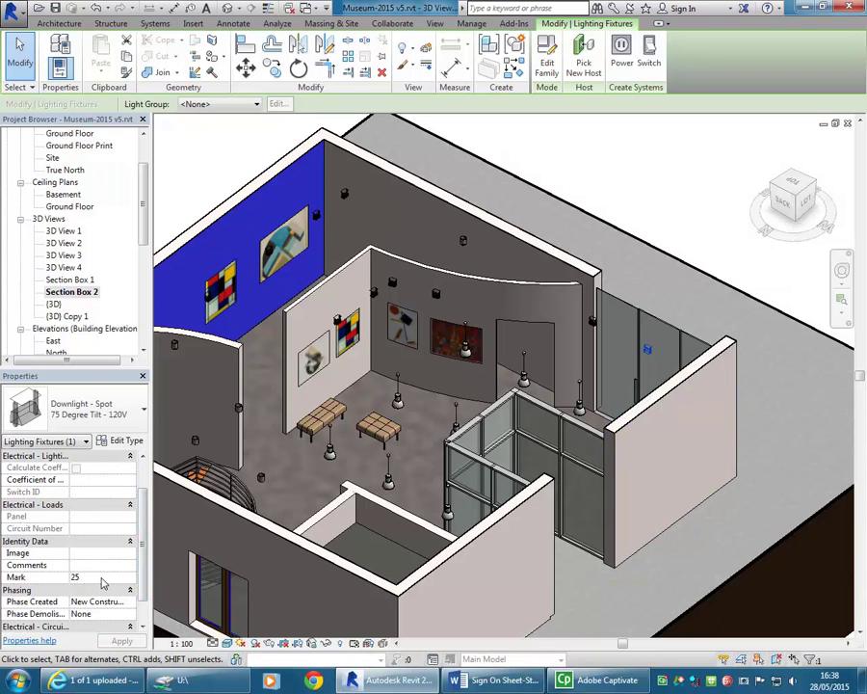
pyautogui.click(595, 325)
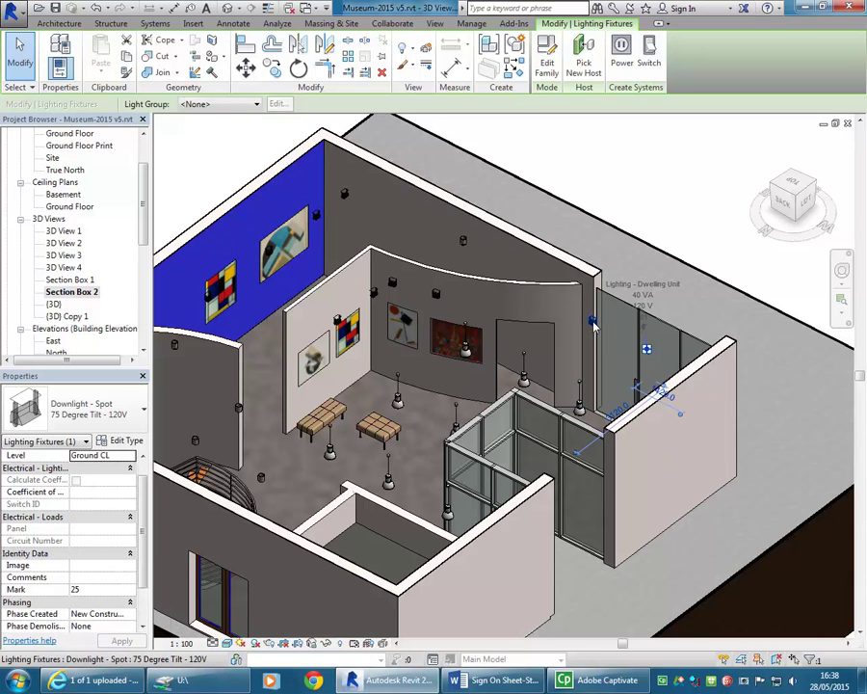
pyautogui.click(593, 322)
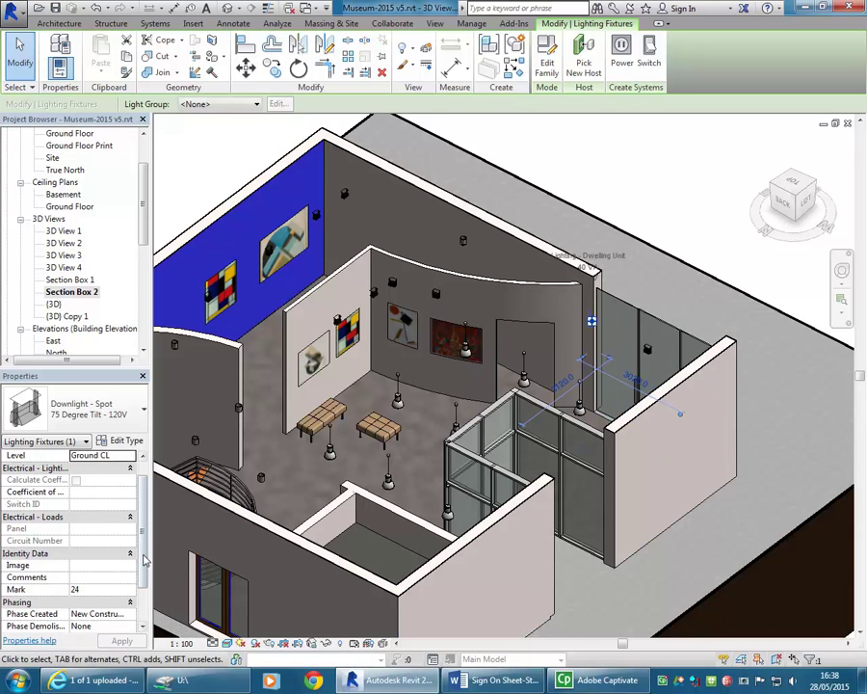
pyautogui.click(463, 241)
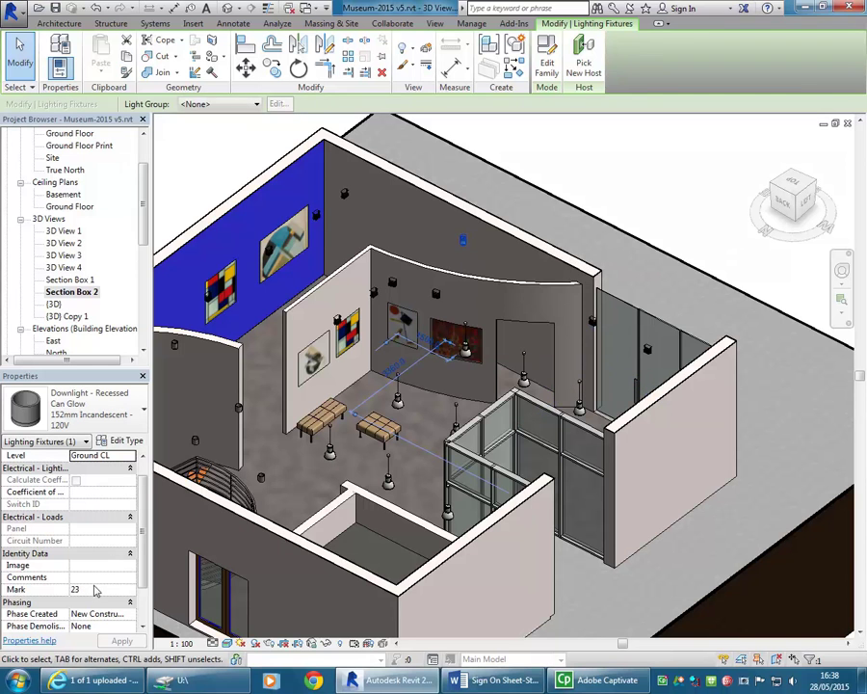
pyautogui.click(345, 193)
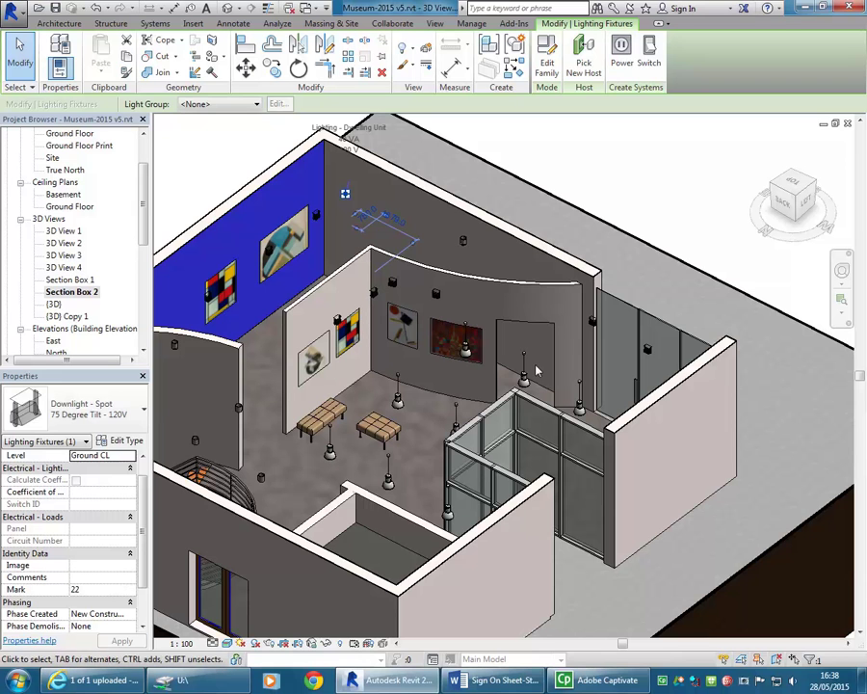
pyautogui.click(583, 398)
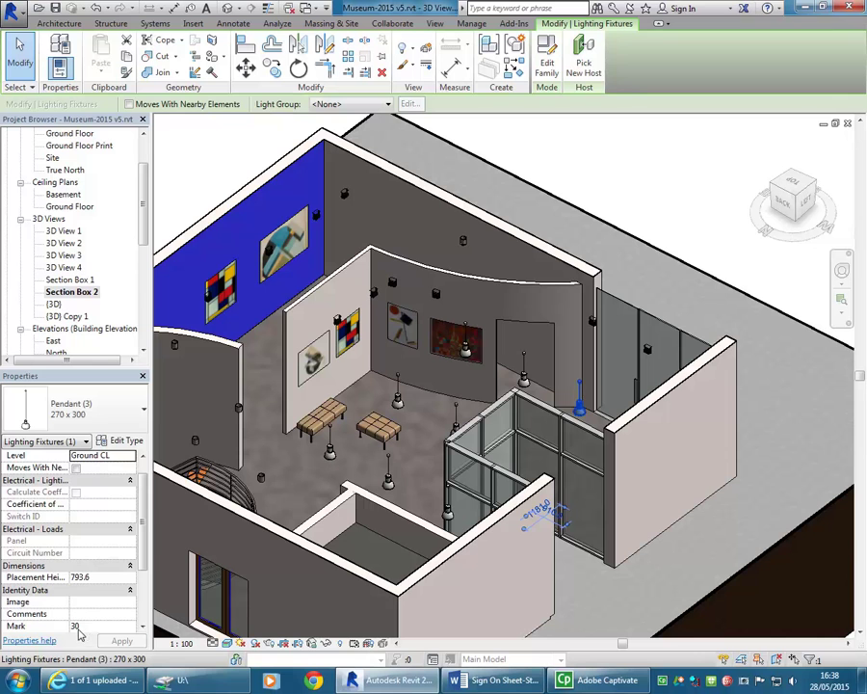
pyautogui.press('Escape')
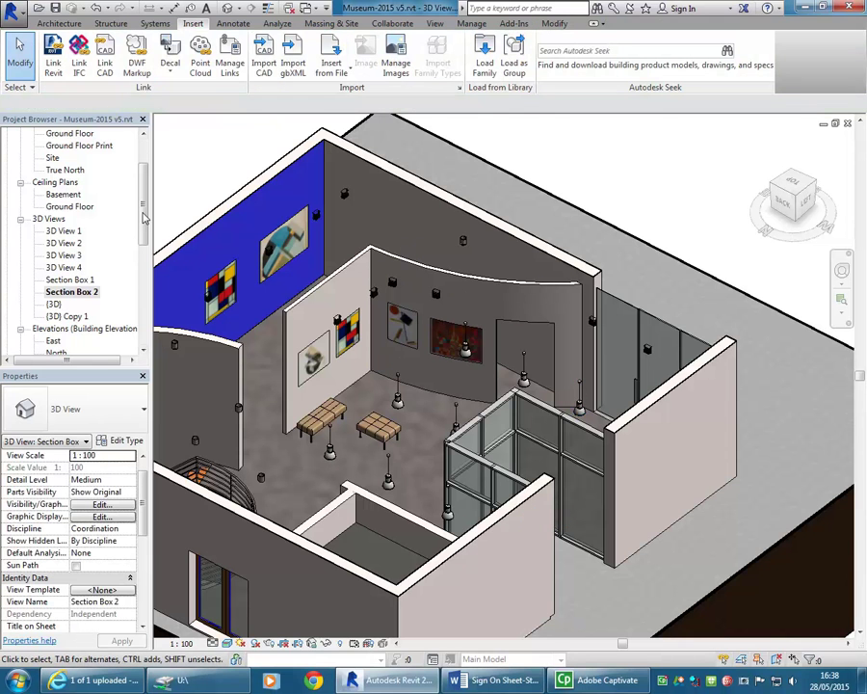
# Create an artificial light group named Upstairs Lights in the rendering settings of 3D View 4
pyautogui.scroll(-2, 72, 188)
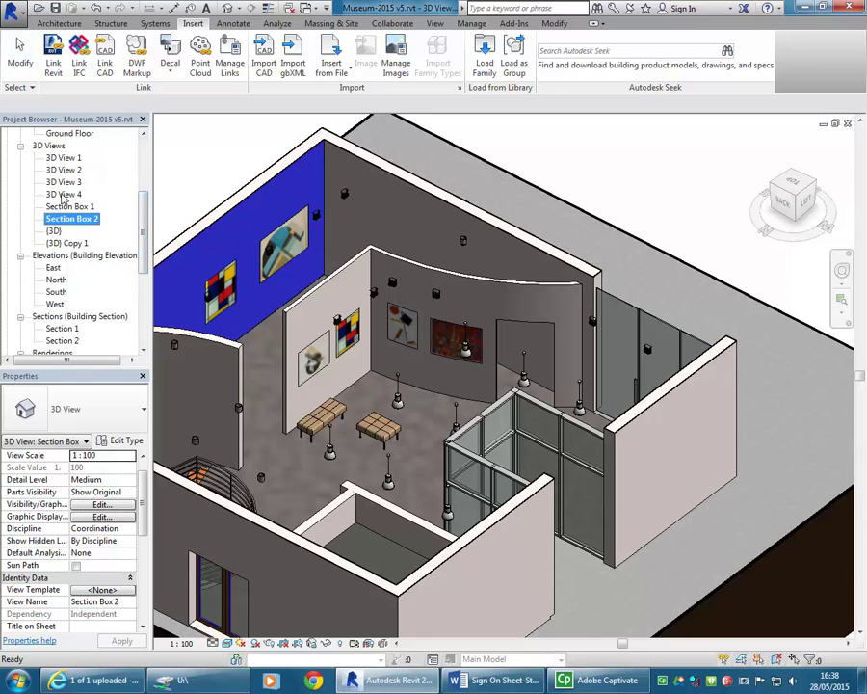
pyautogui.doubleClick(68, 193)
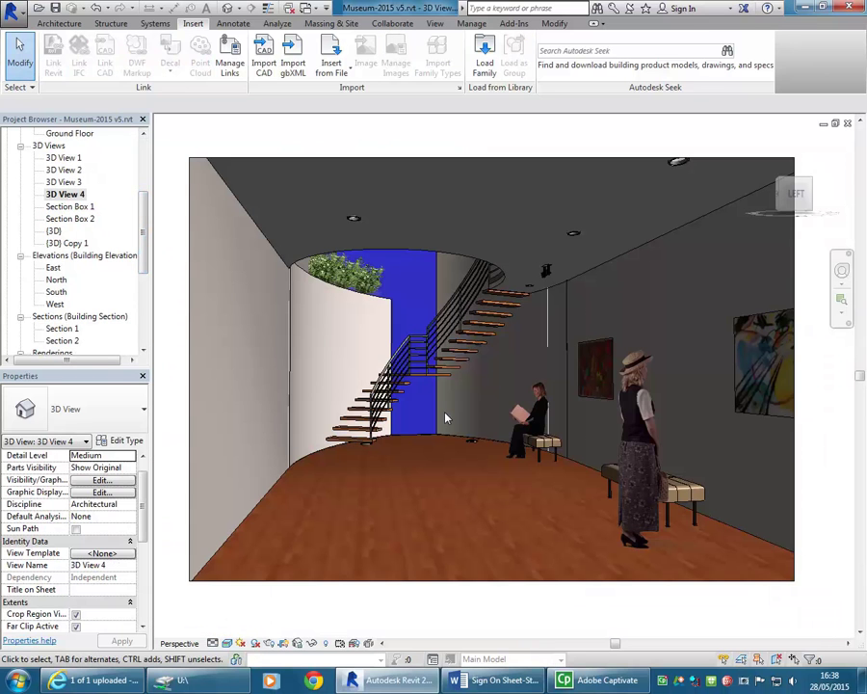
pyautogui.click(269, 644)
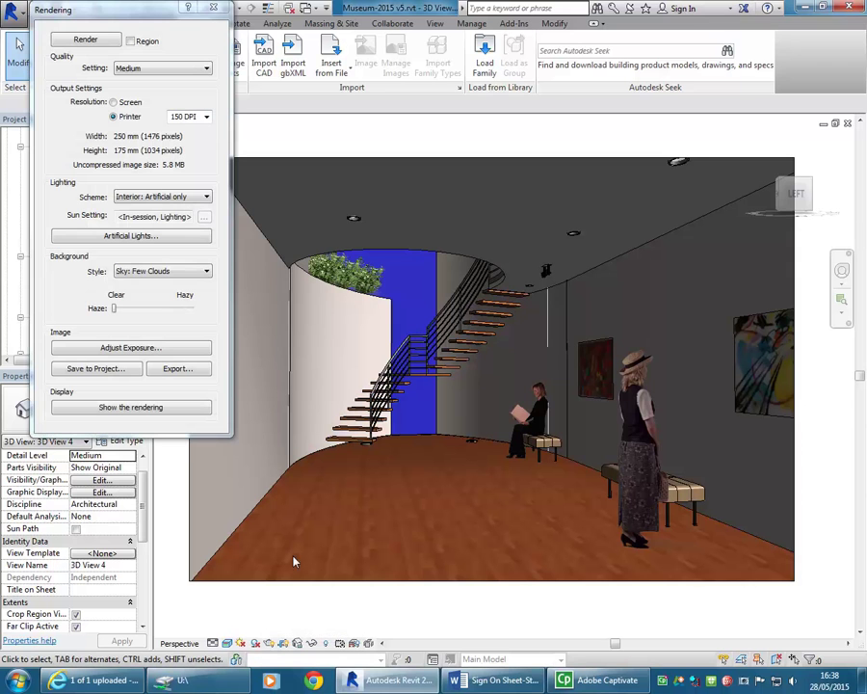
pyautogui.click(104, 235)
pyautogui.moveTo(137, 79); pyautogui.dragTo(200, 58)
pyautogui.click(308, 171)
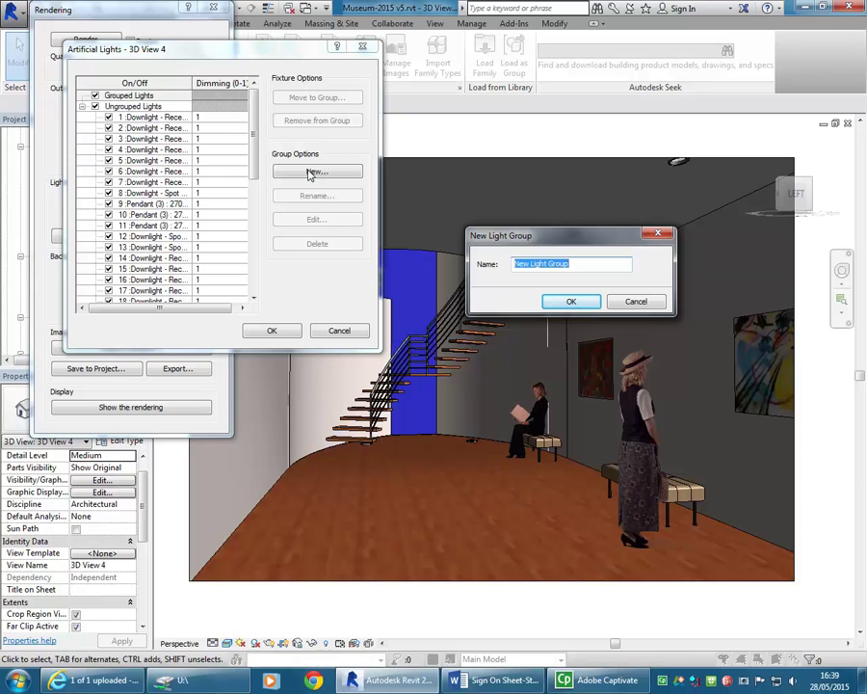
pyautogui.write('Upstairs Lights')
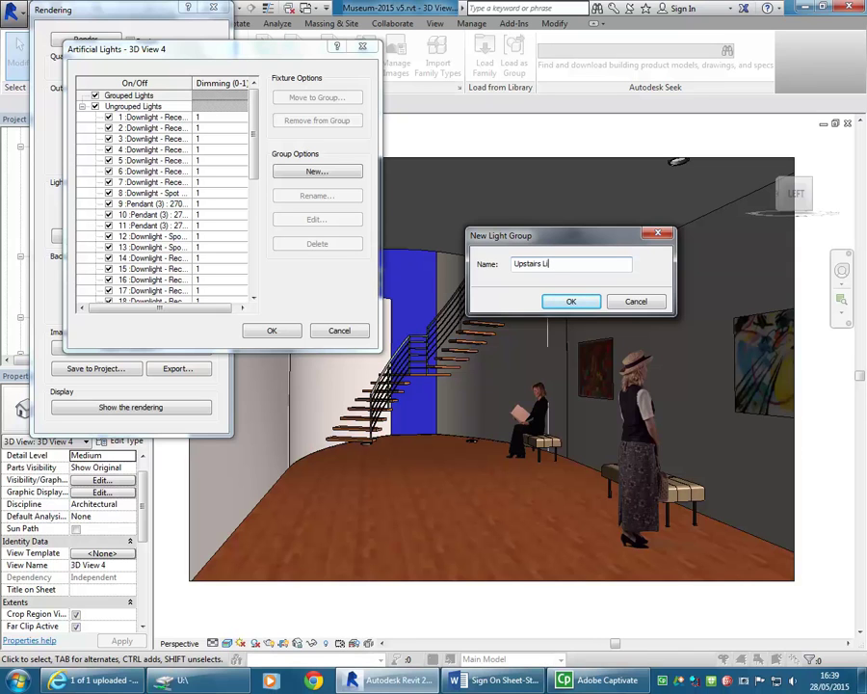
pyautogui.click(570, 300)
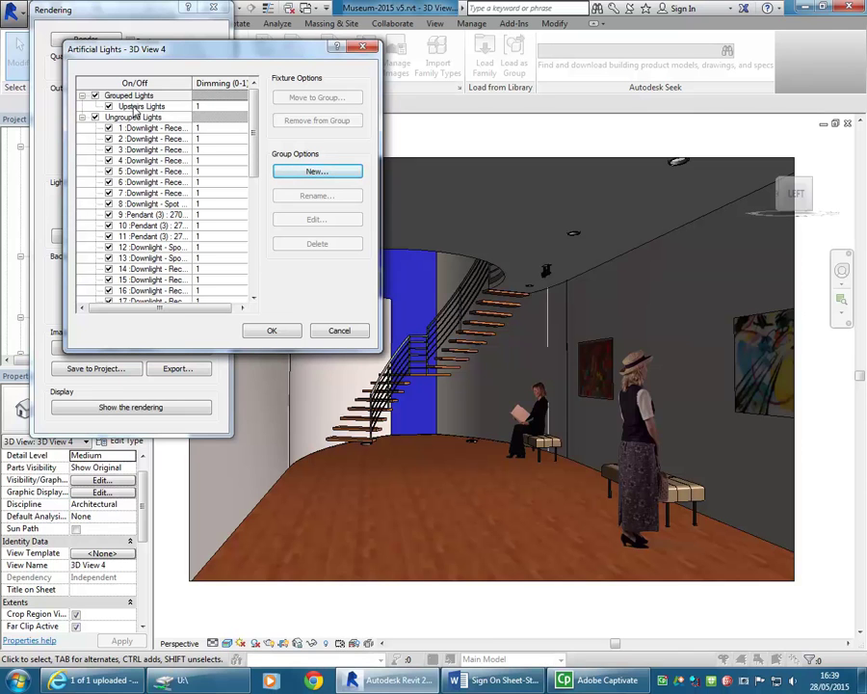
# Add a second artificial light group named Downstairs Lights
pyautogui.click(317, 171)
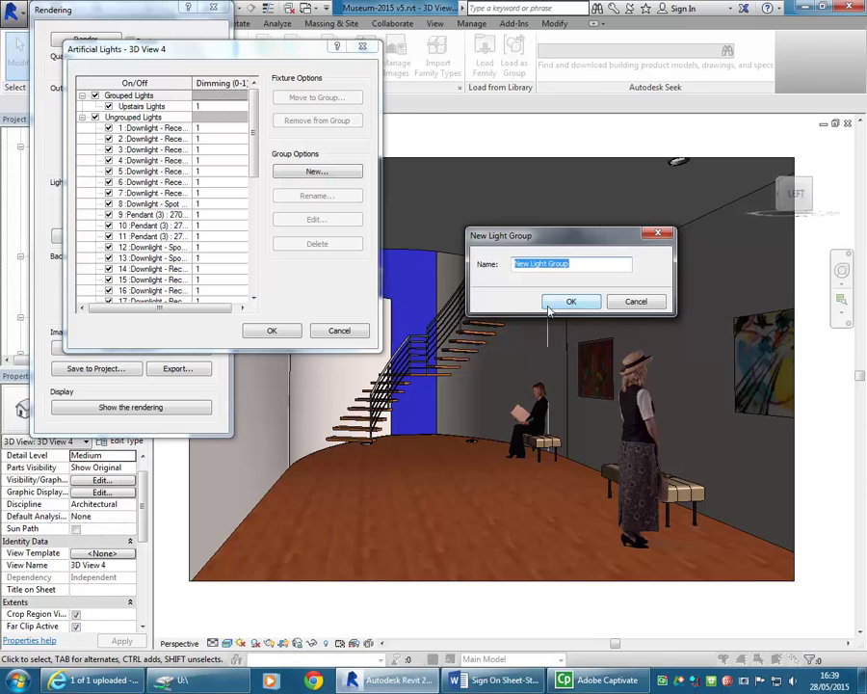
pyautogui.write('Downstairs Lights')
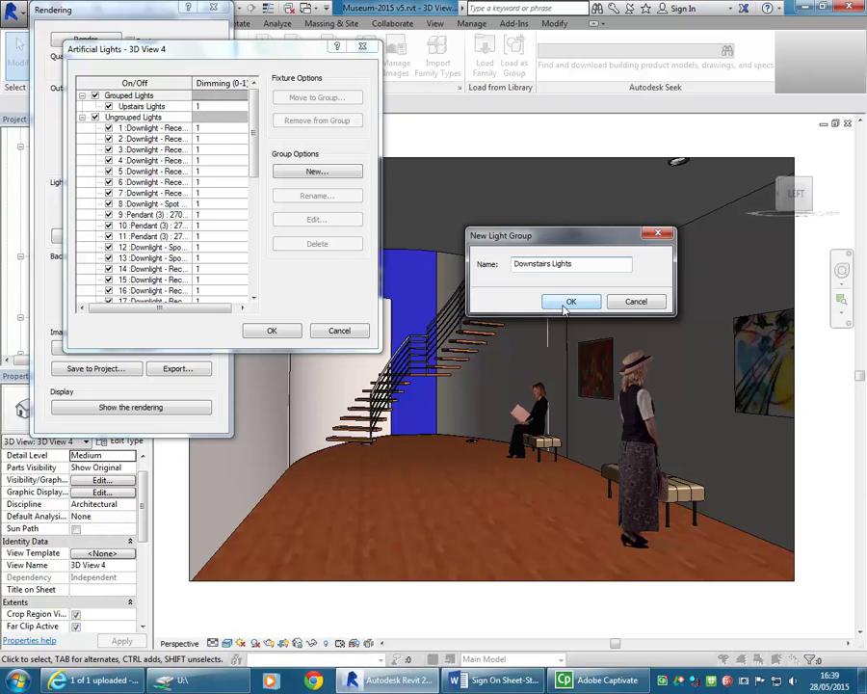
pyautogui.click(571, 301)
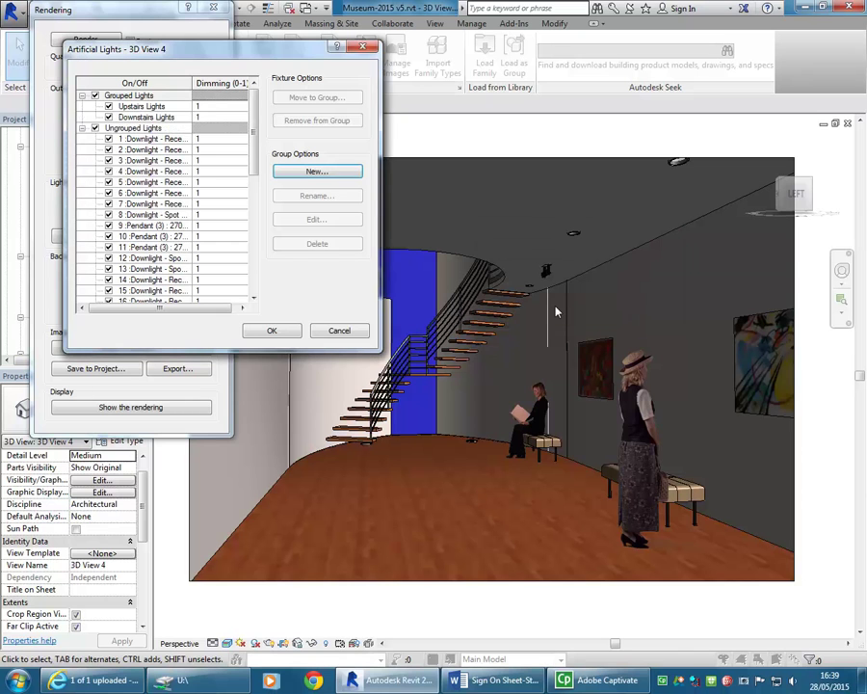
# Add a third light group named Staircase Lights, accept the artificial light settings and close the rendering settings
pyautogui.moveTo(204, 55); pyautogui.dragTo(267, 62)
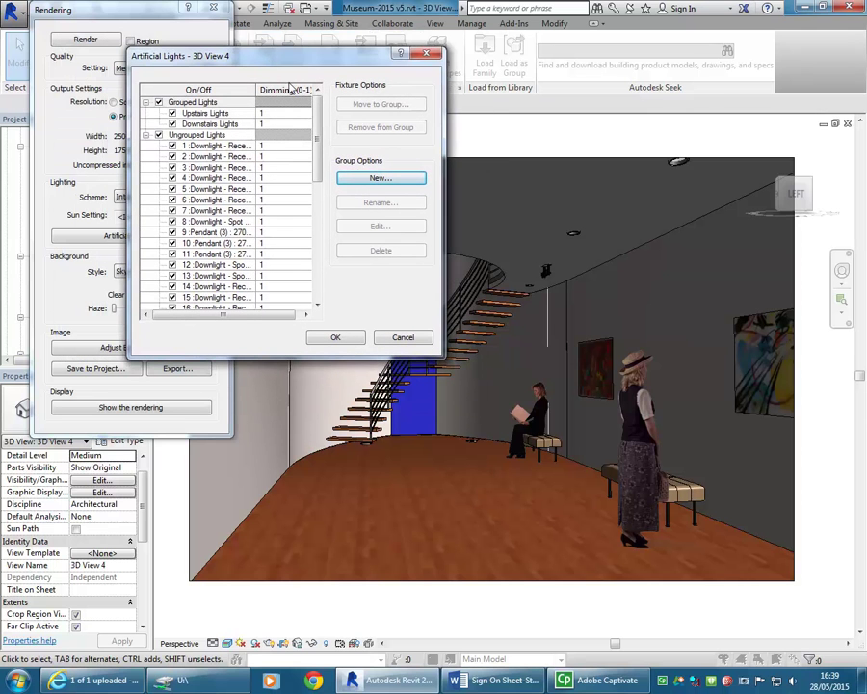
pyautogui.click(374, 180)
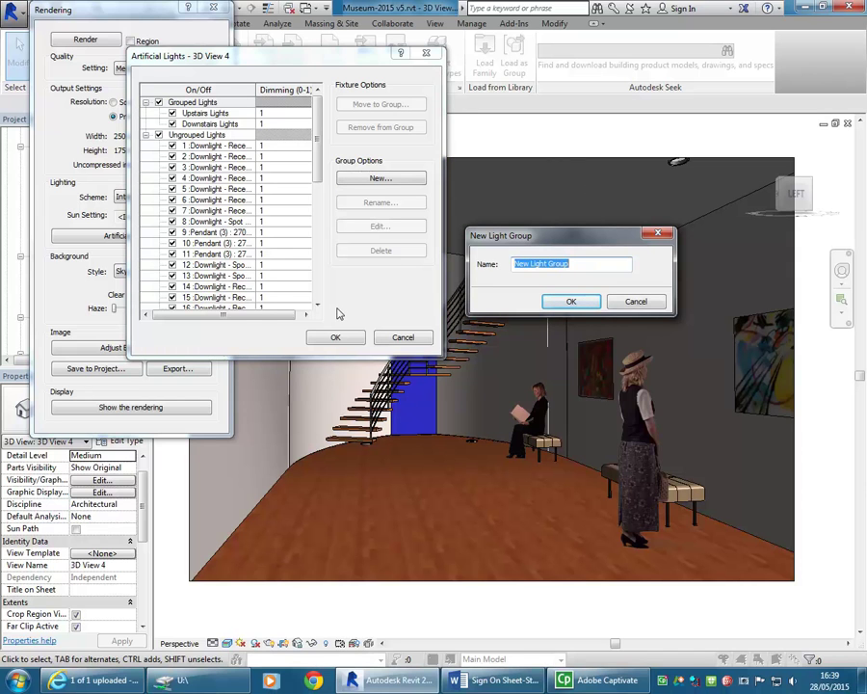
pyautogui.write('Staircase Lights')
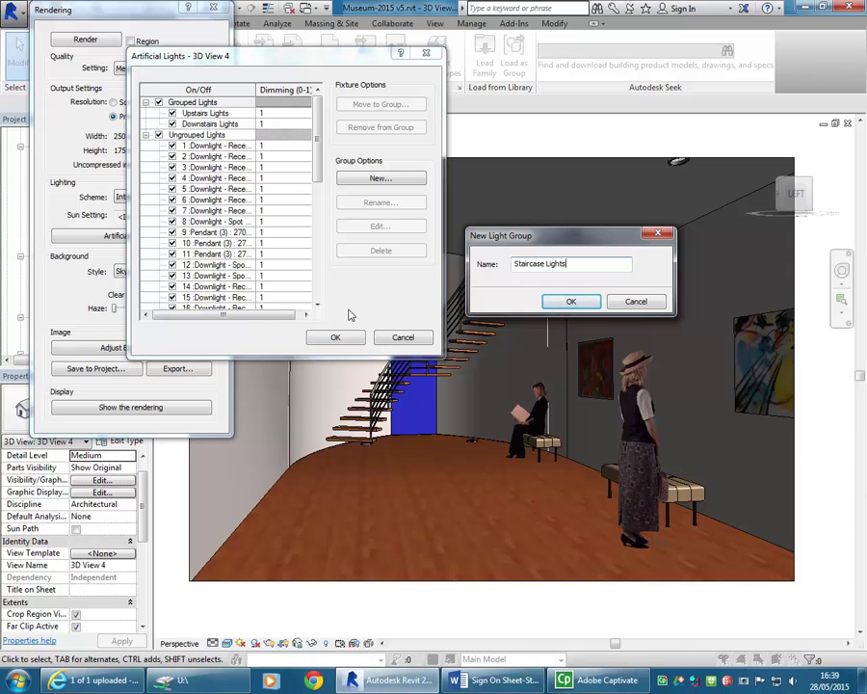
pyautogui.click(560, 301)
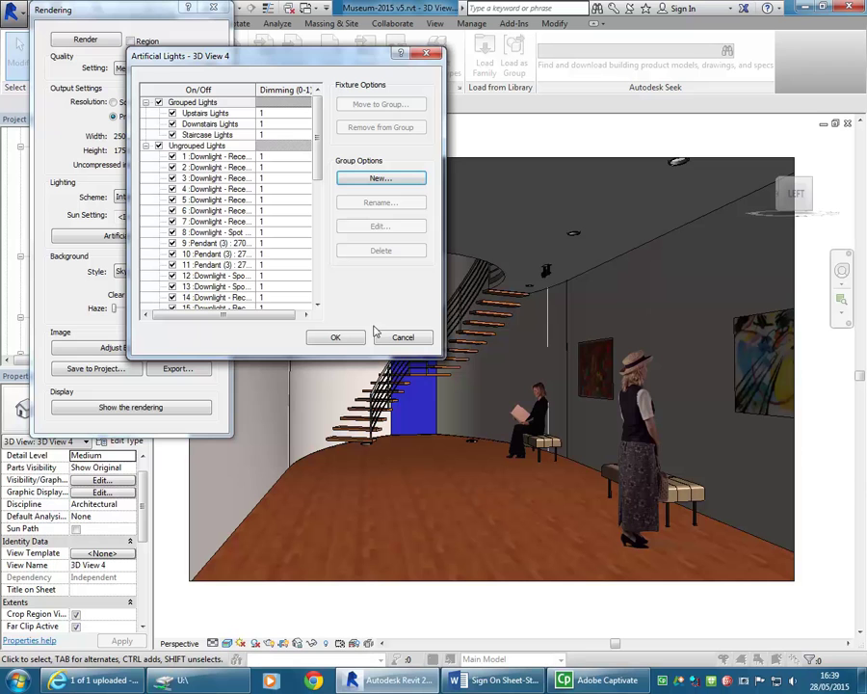
pyautogui.click(323, 339)
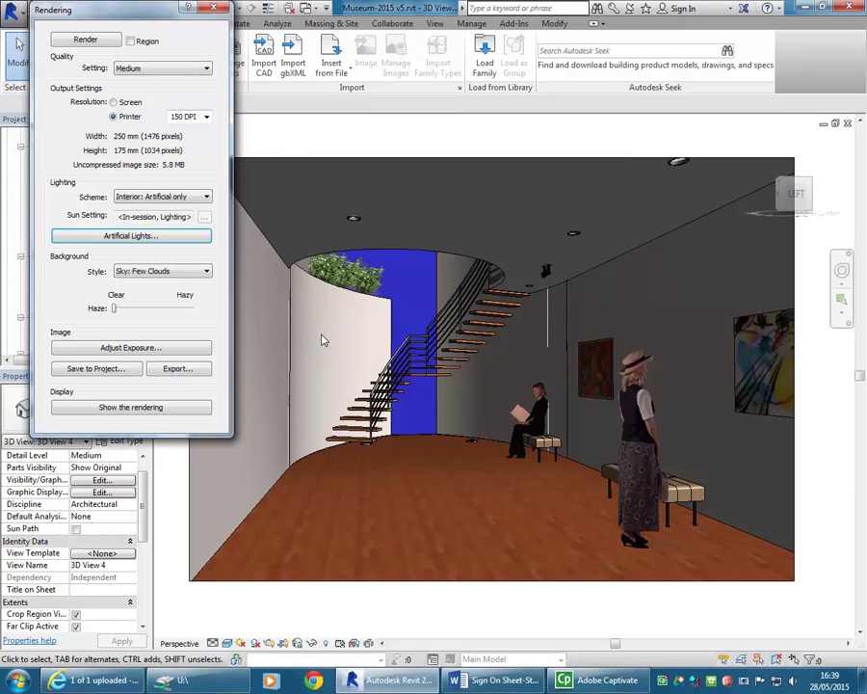
pyautogui.click(212, 7)
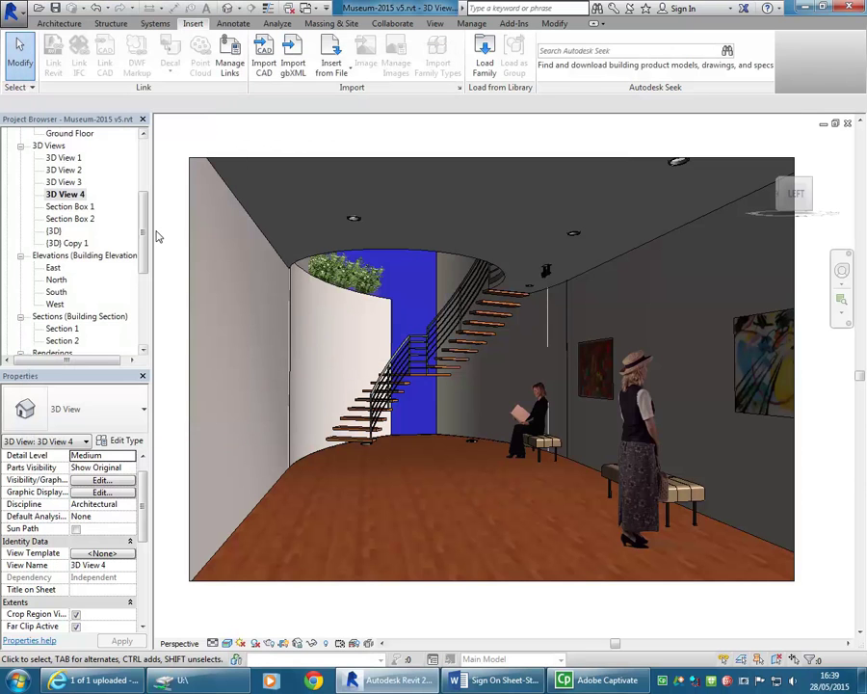
# Open the Section Box 2 view and reveal its hidden elements
pyautogui.moveTo(143, 243)
pyautogui.mouseDown()
pyautogui.moveTo(145, 289)
pyautogui.moveTo(146, 243)
pyautogui.mouseUp()
pyautogui.scroll(-3, 147, 243)
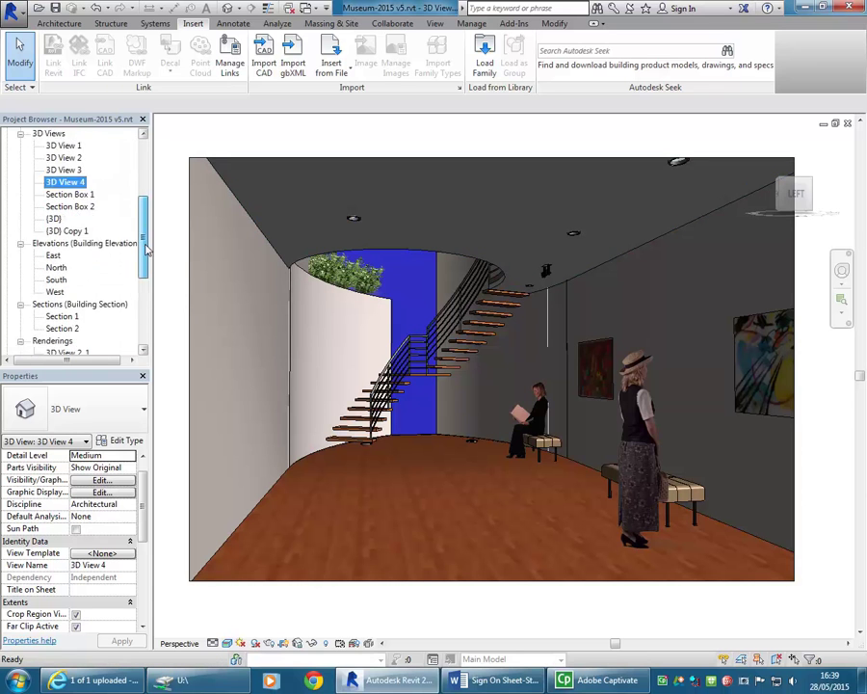
pyautogui.click(68, 245)
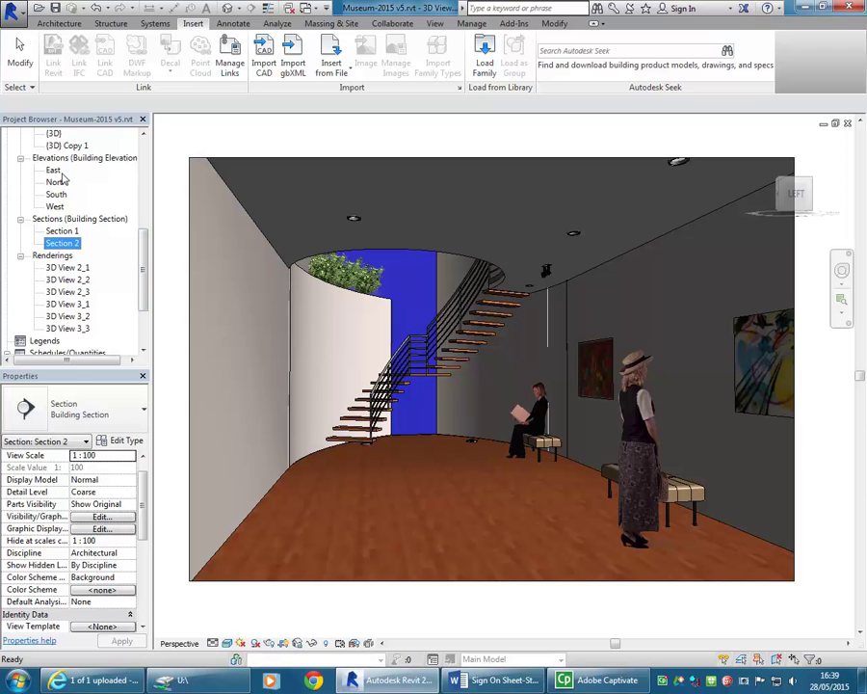
pyautogui.scroll(4, 102, 213)
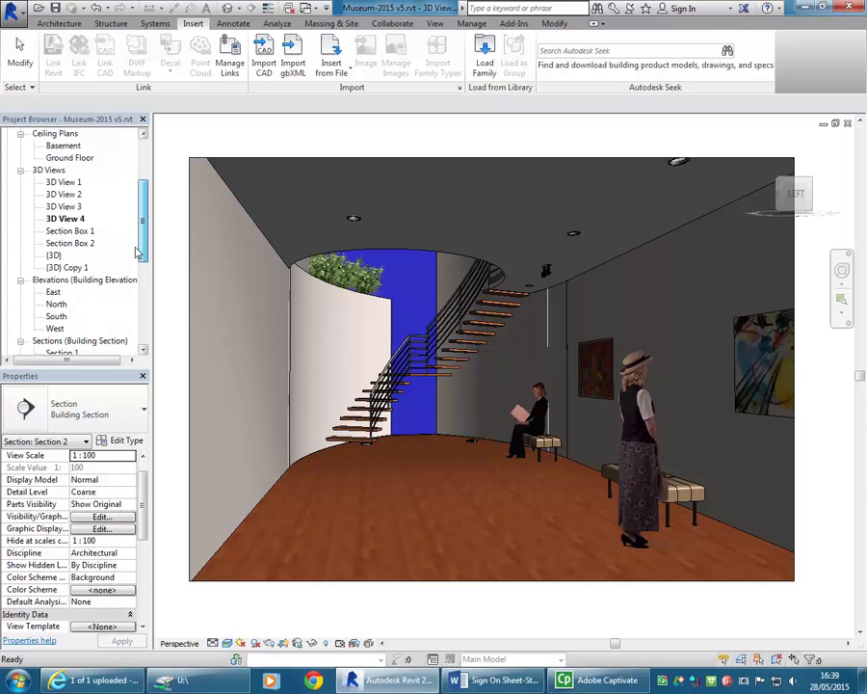
pyautogui.doubleClick(71, 243)
pyautogui.keyDown('shift'); pyautogui.moveTo(502, 351); pyautogui.dragTo(593, 294, button='middle'); pyautogui.keyUp('shift')
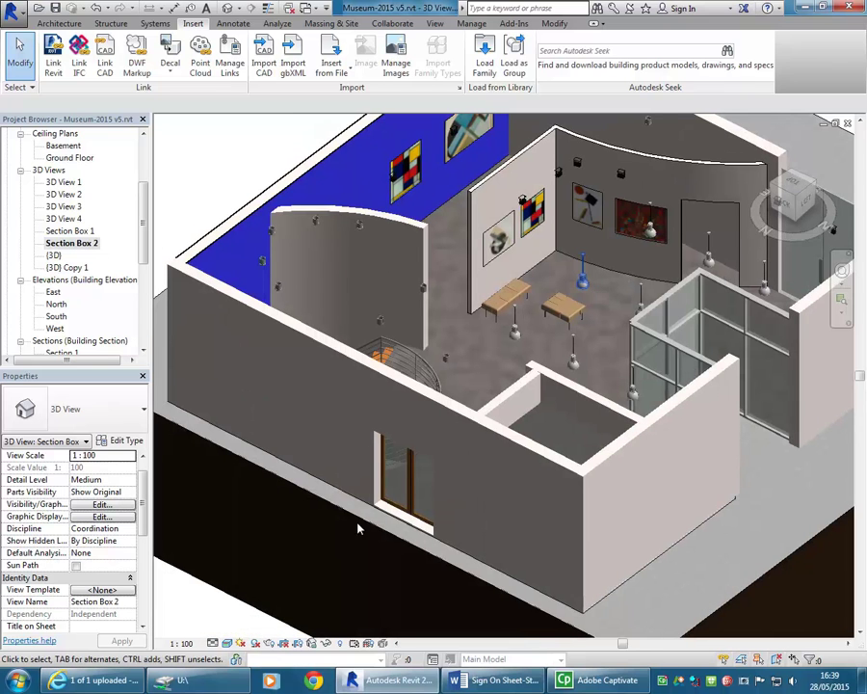
pyautogui.moveTo(381, 510); pyautogui.dragTo(447, 421, button='middle')
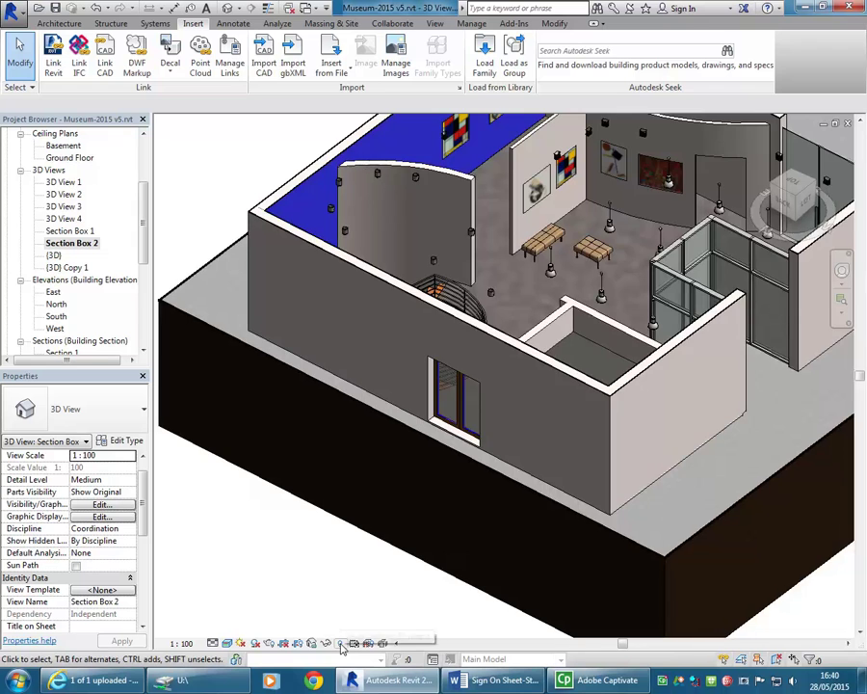
pyautogui.click(340, 643)
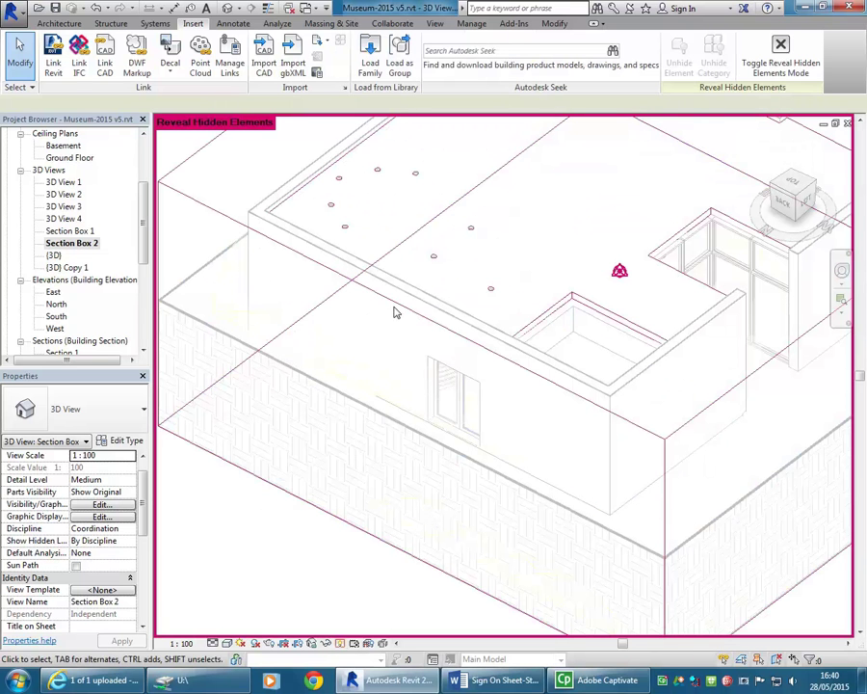
# Pull the section box's back face inward past the outer wall to expose the basement interior, and turn off Reveal Hidden Elements
pyautogui.click(371, 385)
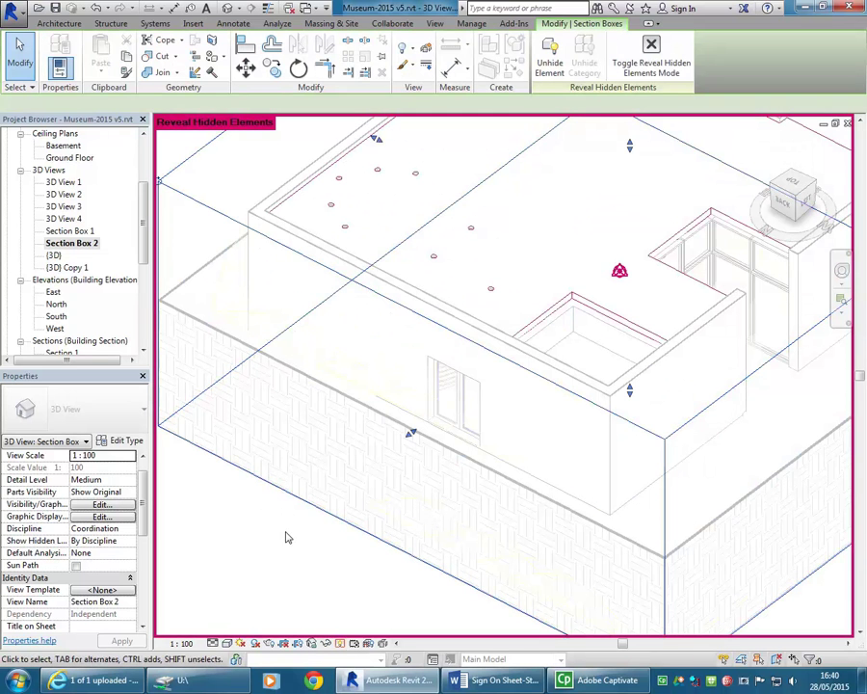
pyautogui.moveTo(411, 432); pyautogui.dragTo(443, 426)
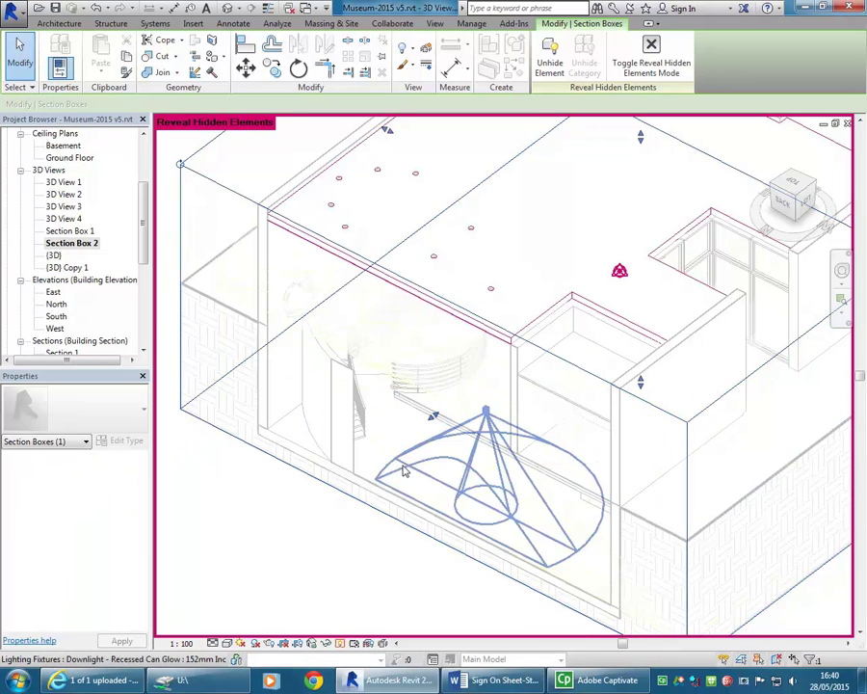
pyautogui.keyDown('shift'); pyautogui.moveTo(375, 459); pyautogui.dragTo(375, 337, button='middle'); pyautogui.keyUp('shift')
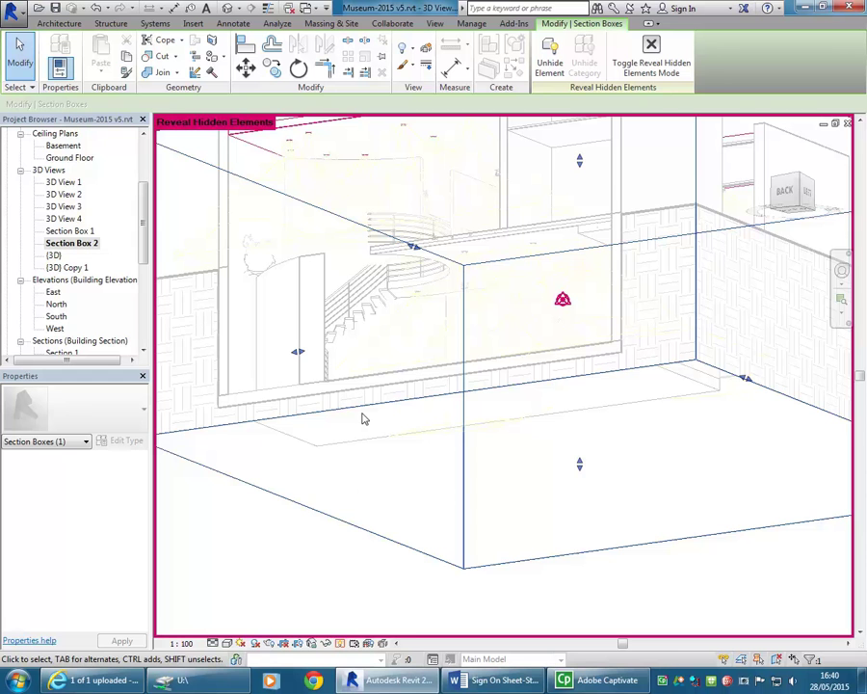
pyautogui.click(320, 496)
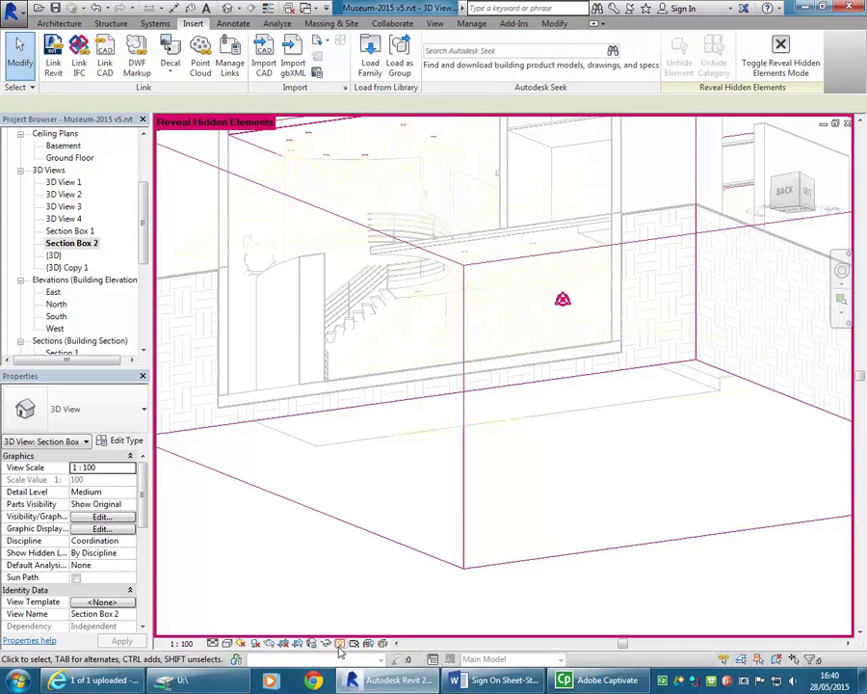
pyautogui.press('r')
pyautogui.press('h')
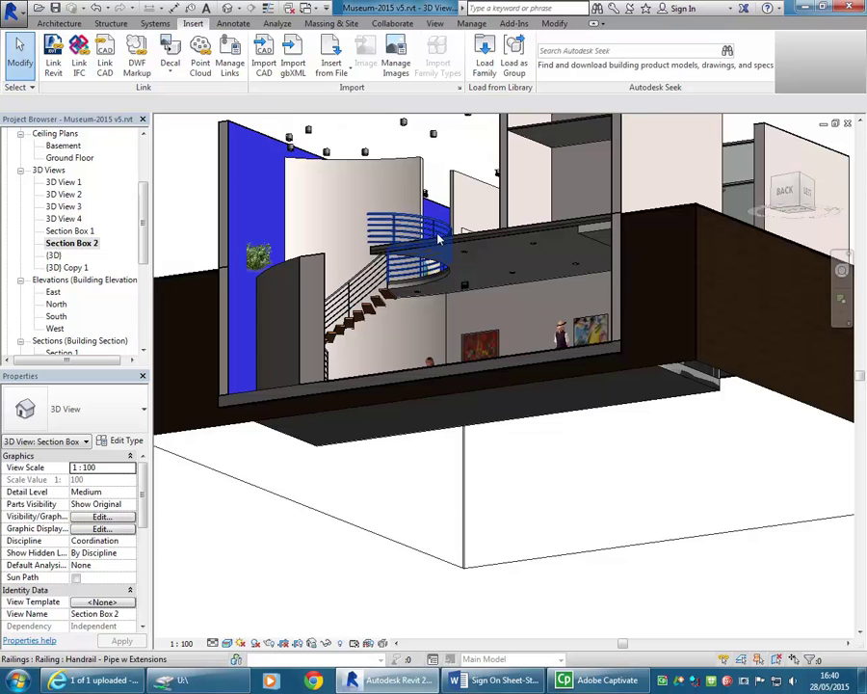
# Inspect the Mark numbers of the three recessed downlights in the lowered section of the basement ceiling
pyautogui.keyDown('shift'); pyautogui.moveTo(448, 270); pyautogui.dragTo(641, 307, button='middle'); pyautogui.keyUp('shift')
pyautogui.moveTo(578, 353); pyautogui.dragTo(433, 390, button='middle')
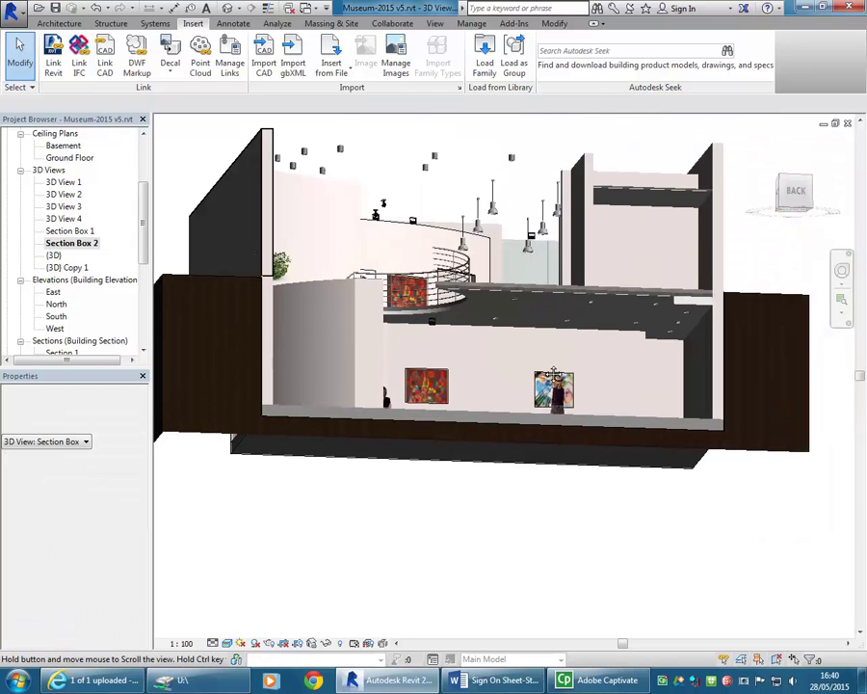
pyautogui.scroll(4, 664, 348)
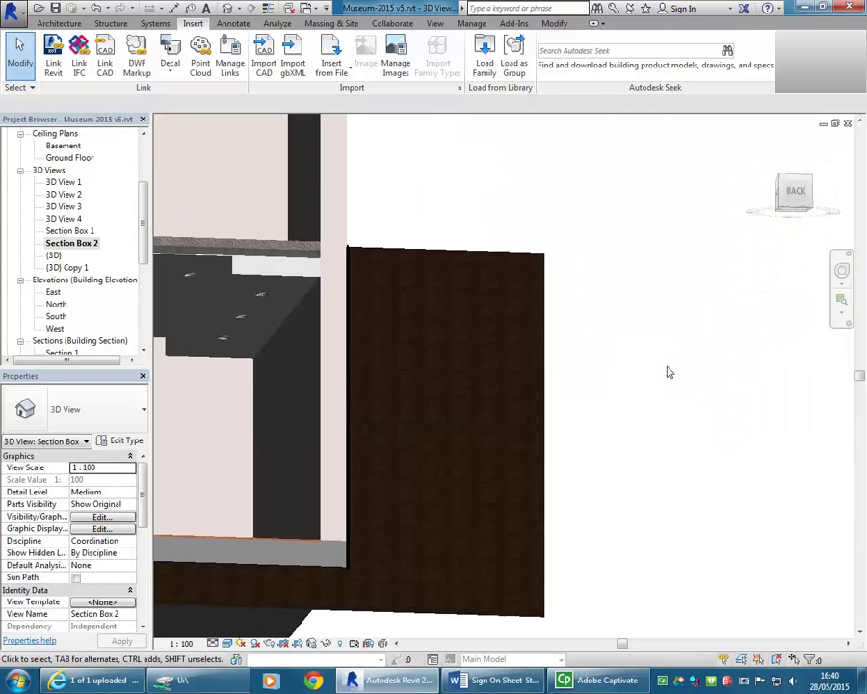
pyautogui.moveTo(297, 329); pyautogui.dragTo(779, 307, button='middle')
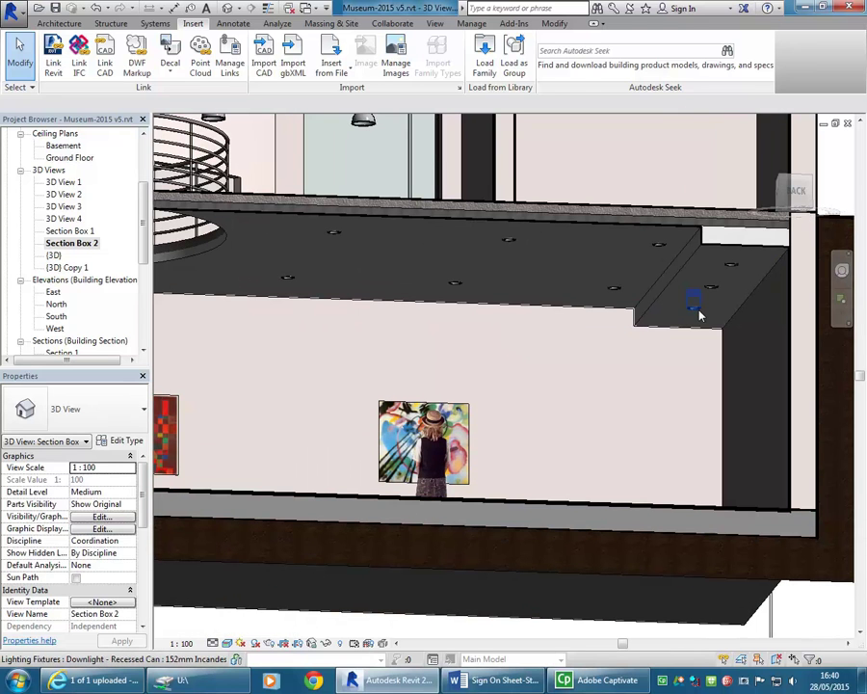
pyautogui.click(699, 314)
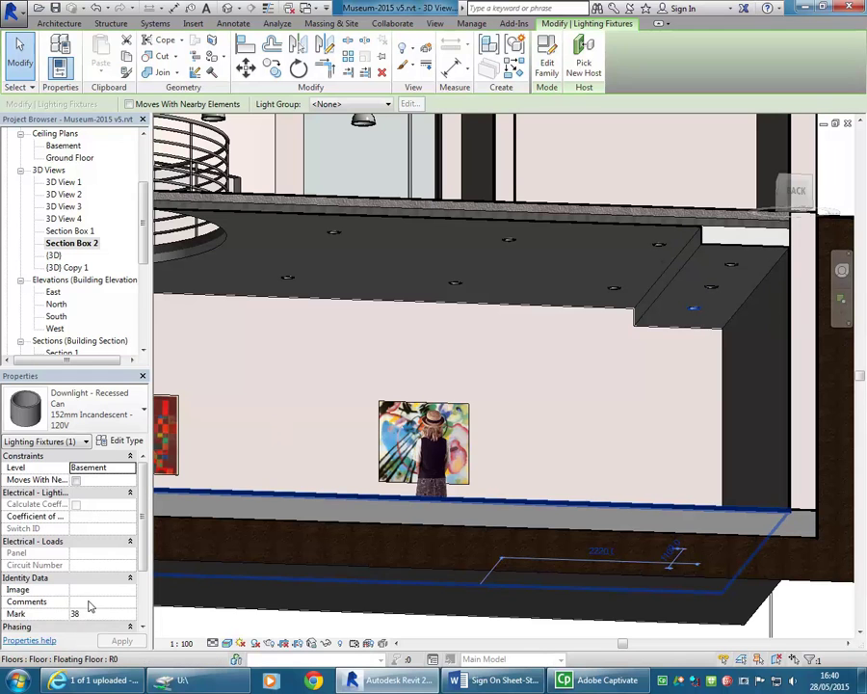
pyautogui.click(711, 288)
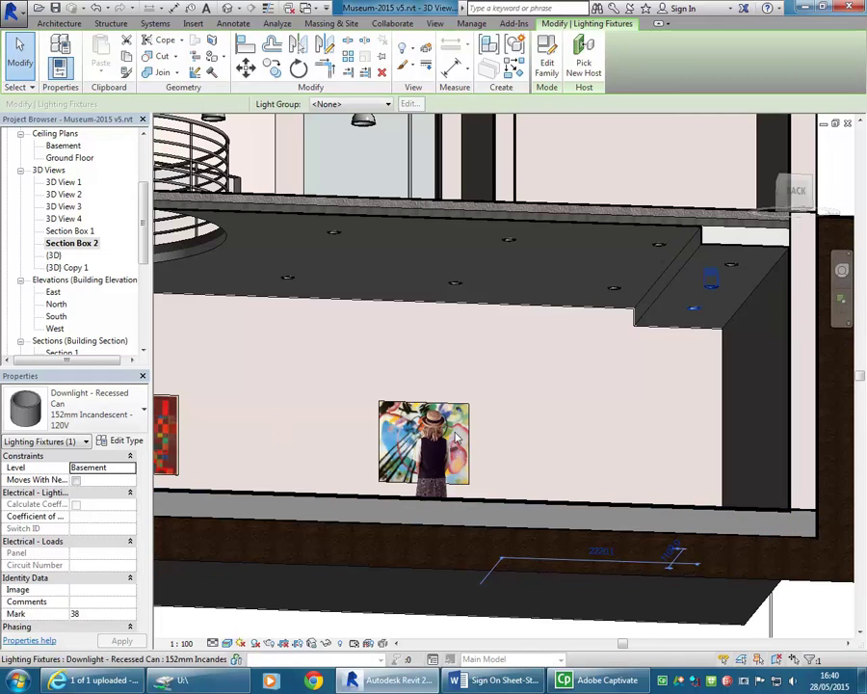
pyautogui.click(735, 274)
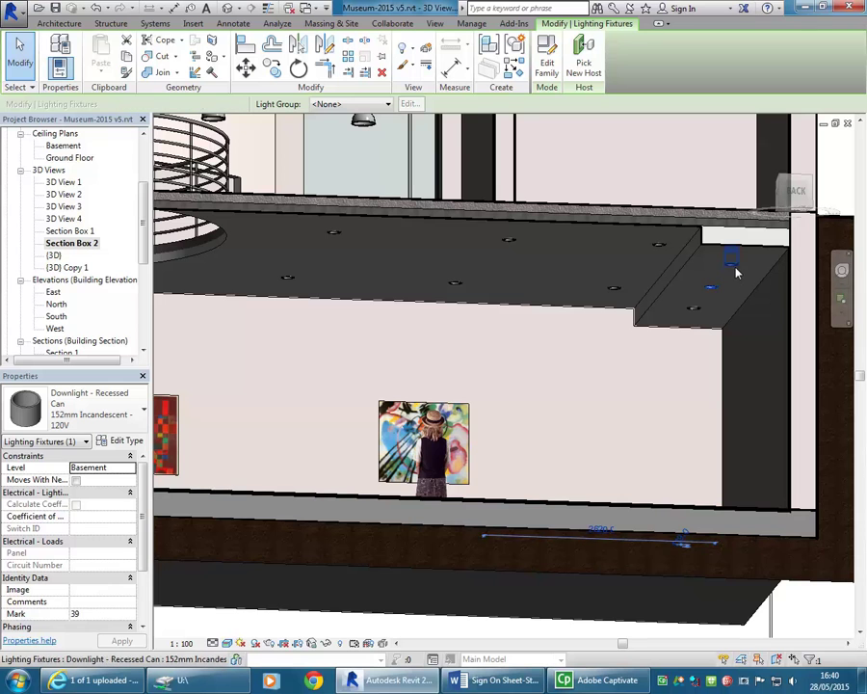
pyautogui.press('Escape')
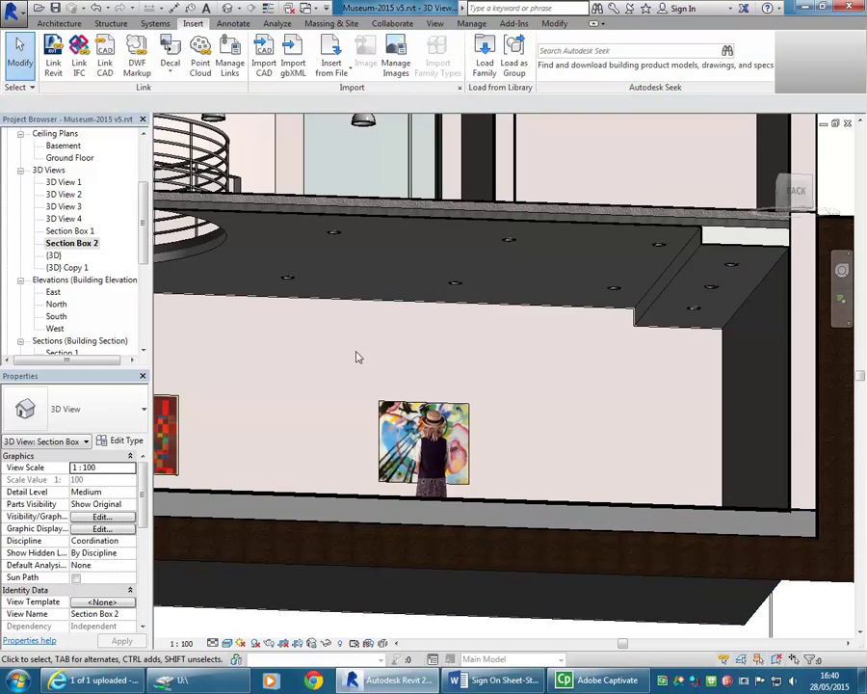
# Open 3D View 4 and bring up the artificial lights list from its rendering settings
pyautogui.doubleClick(64, 220)
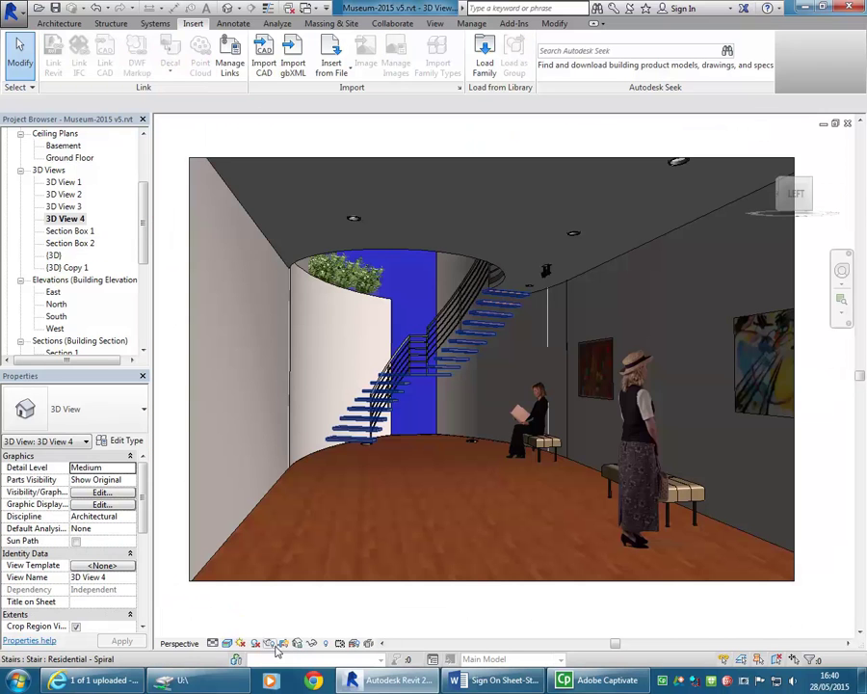
pyautogui.click(295, 643)
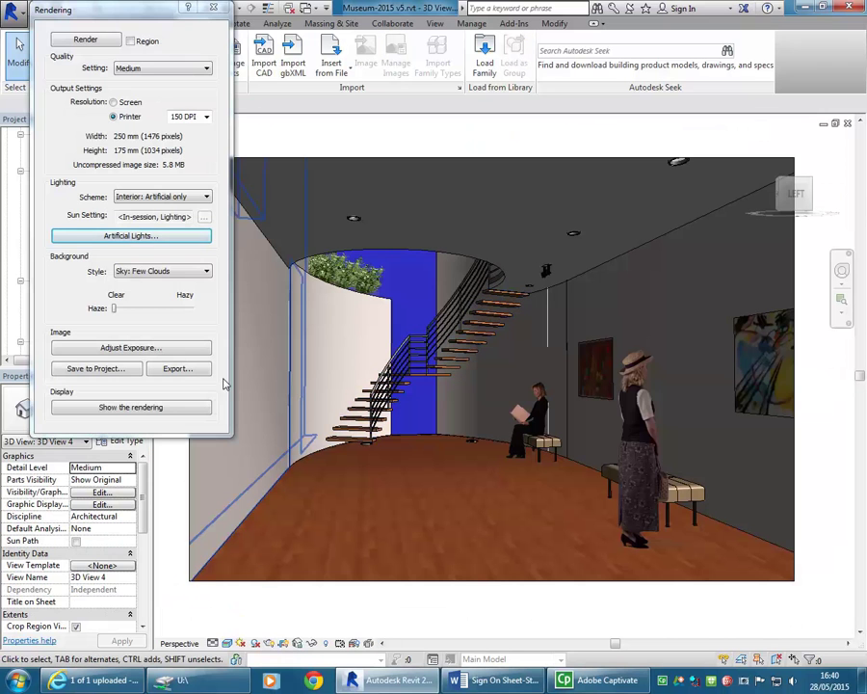
pyautogui.click(124, 238)
# Move recessed downlights 37, 38 and 39 into the Downstairs Lights group and accept the artificial light settings
pyautogui.moveTo(315, 145); pyautogui.dragTo(312, 268)
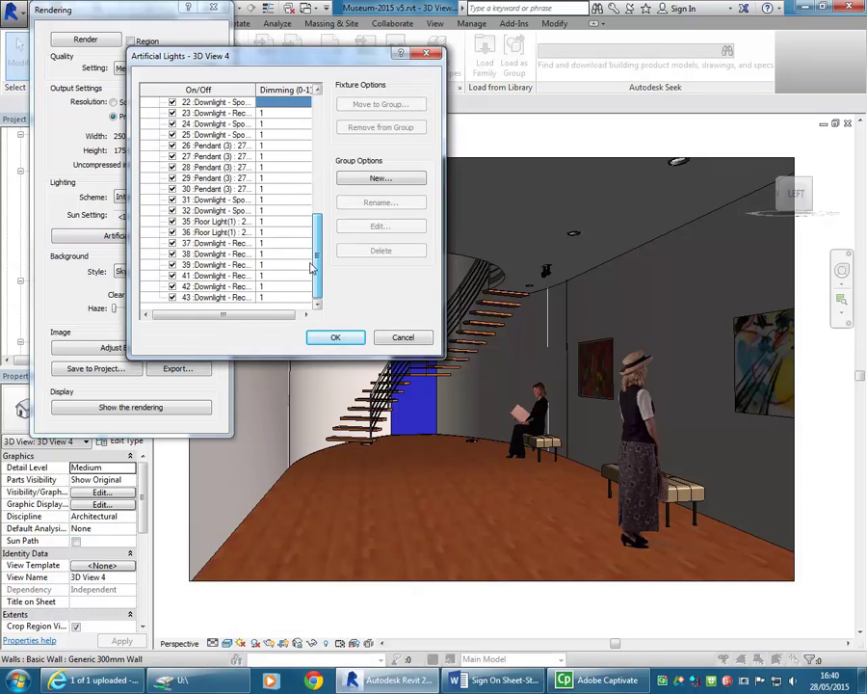
pyautogui.click(207, 243)
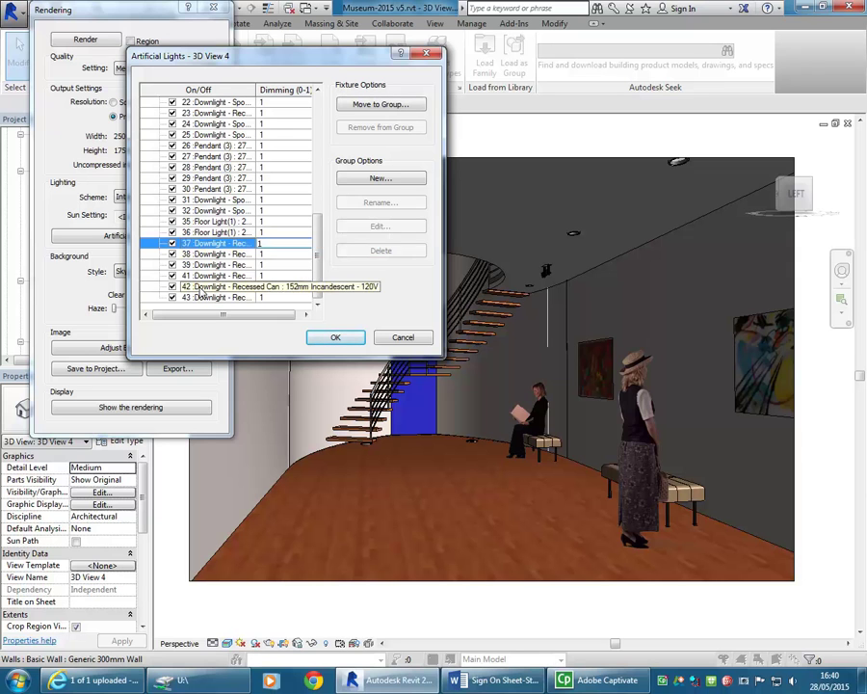
pyautogui.keyDown('shift'); pyautogui.click(199, 265); pyautogui.keyUp('shift')
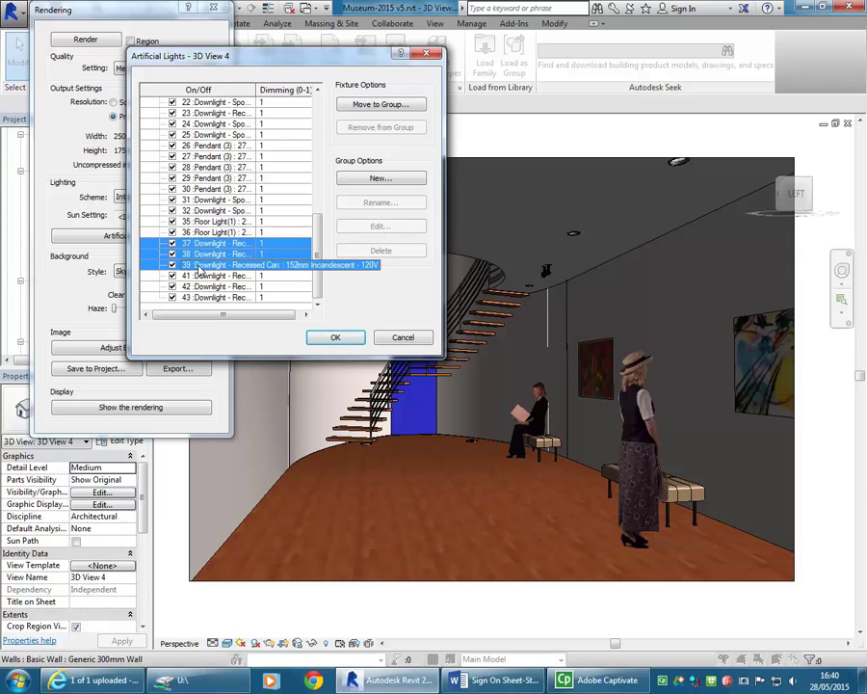
pyautogui.click(361, 106)
pyautogui.click(313, 201)
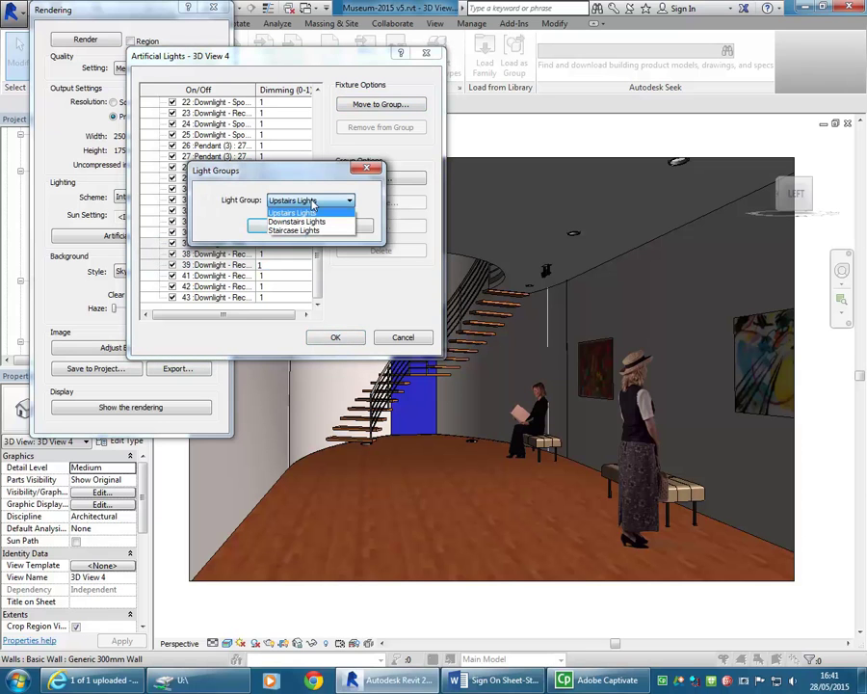
pyautogui.click(301, 221)
pyautogui.click(276, 226)
pyautogui.click(335, 337)
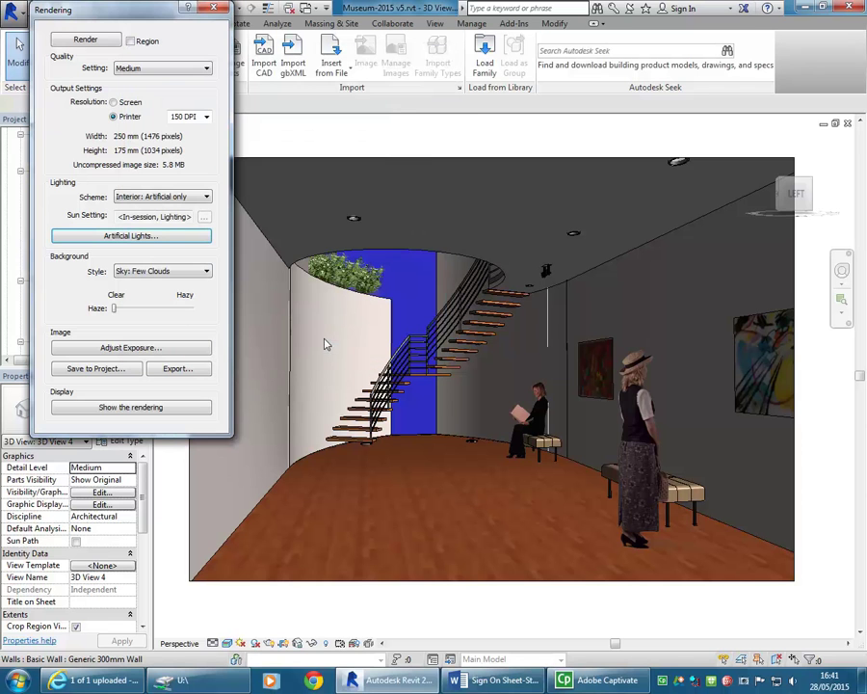
# Check the Mark numbers of the recessed ceiling downlights visible in the 3D View 4 camera view
pyautogui.click(354, 212)
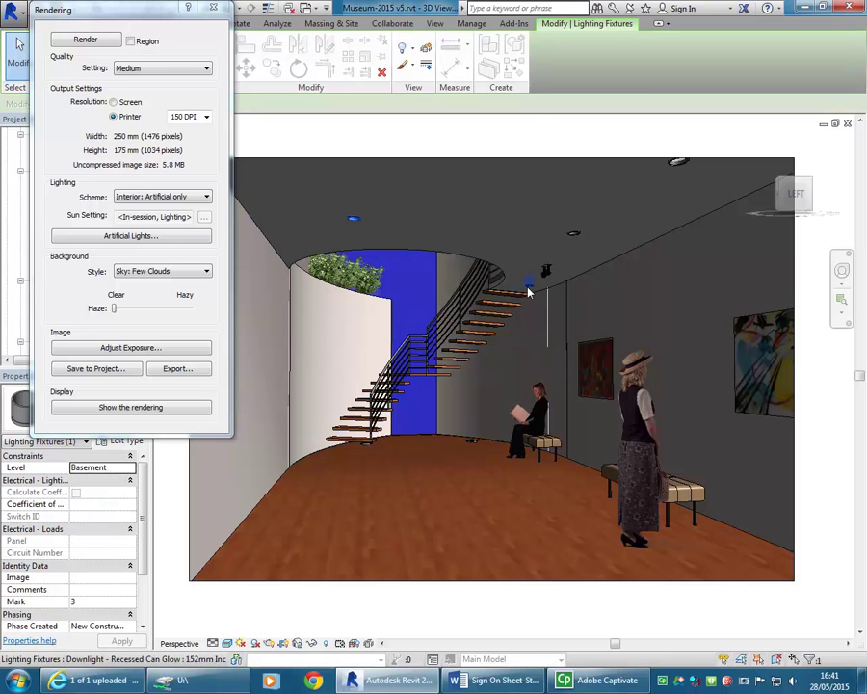
pyautogui.click(574, 231)
pyautogui.click(581, 238)
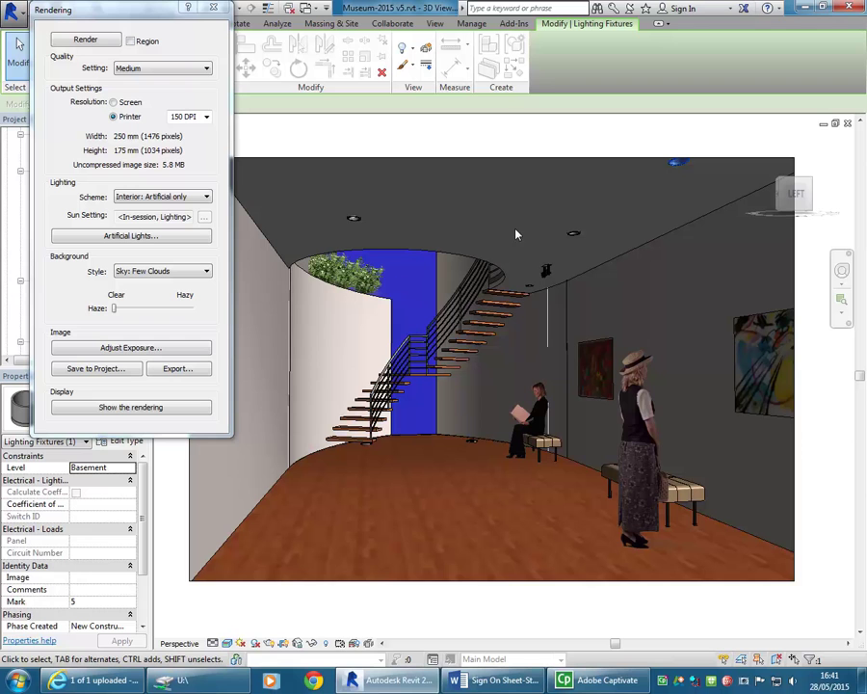
pyautogui.press('Escape')
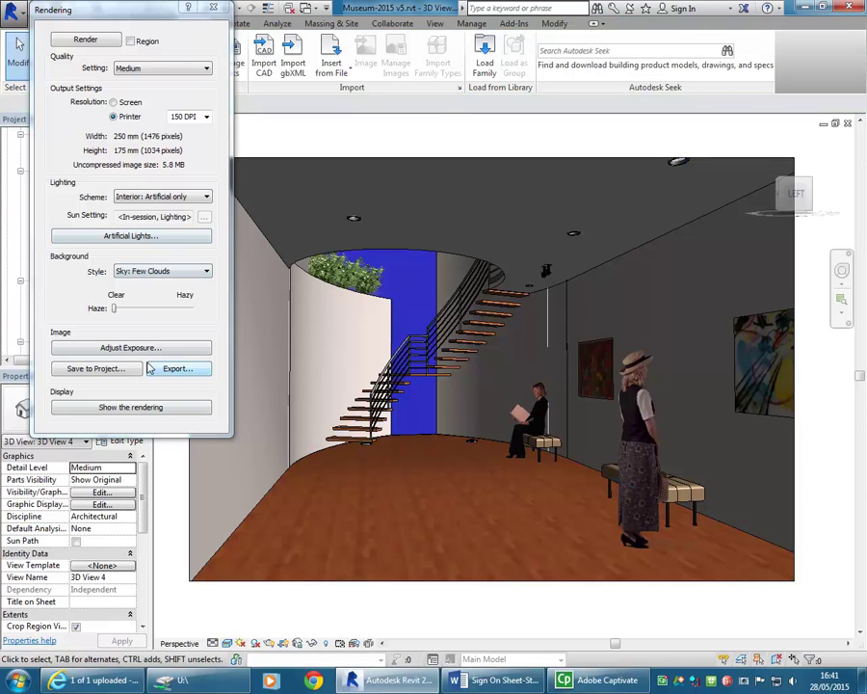
# Reopen the artificial lights list for 3D View 4
pyautogui.click(131, 236)
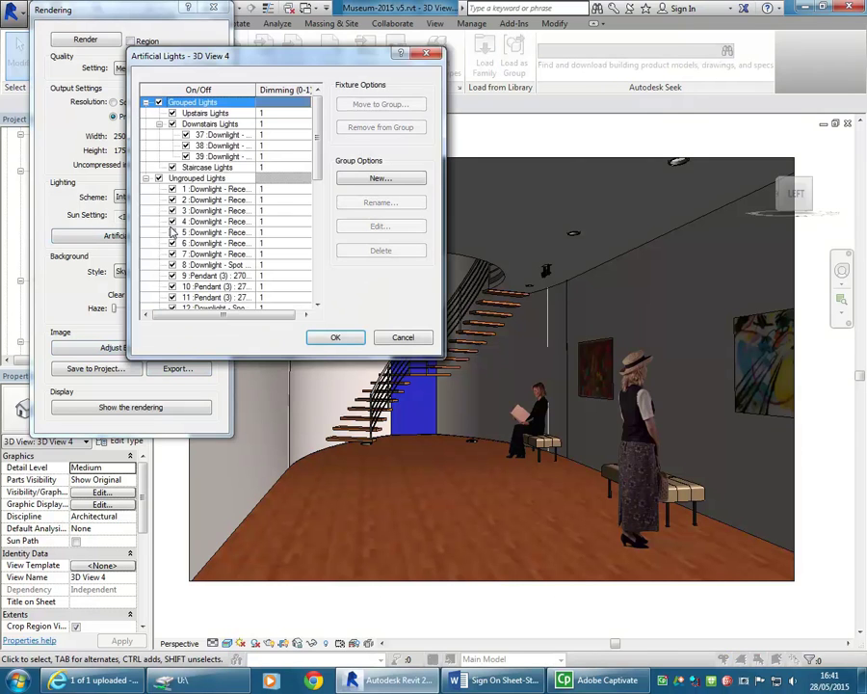
# Move ungrouped recessed downlights 3, 4, 5 and 7 into the Downstairs Lights group
pyautogui.moveTo(318, 133)
pyautogui.mouseDown()
pyautogui.moveTo(318, 166)
pyautogui.moveTo(318, 147)
pyautogui.mouseUp()
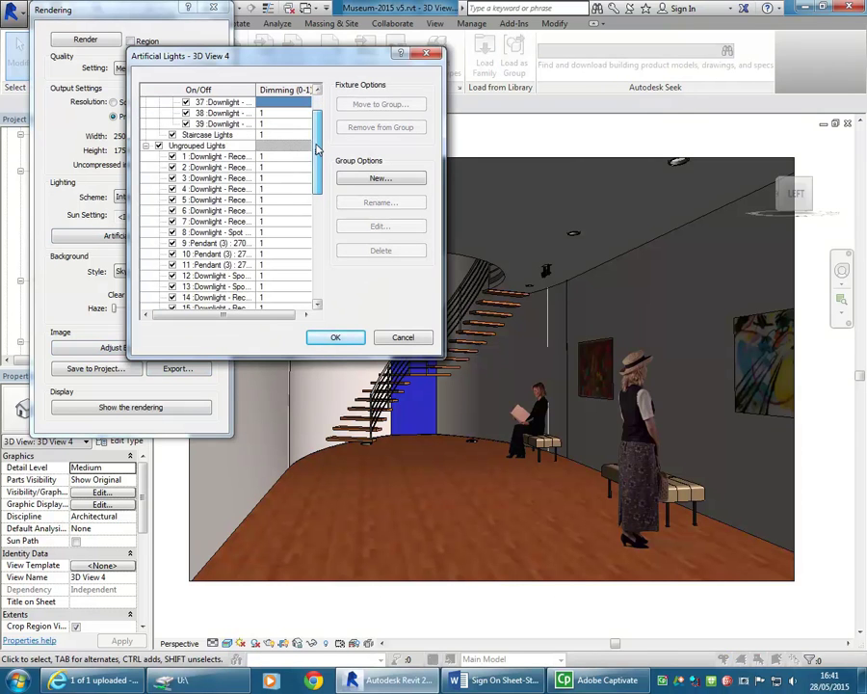
pyautogui.click(207, 180)
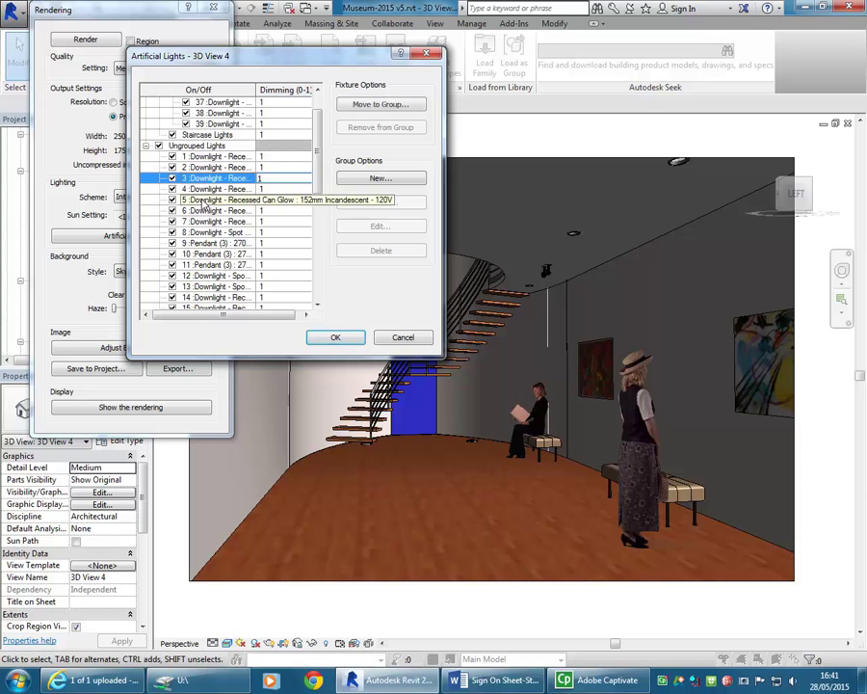
pyautogui.keyDown('ctrl'); pyautogui.click(198, 221); pyautogui.keyUp('ctrl')
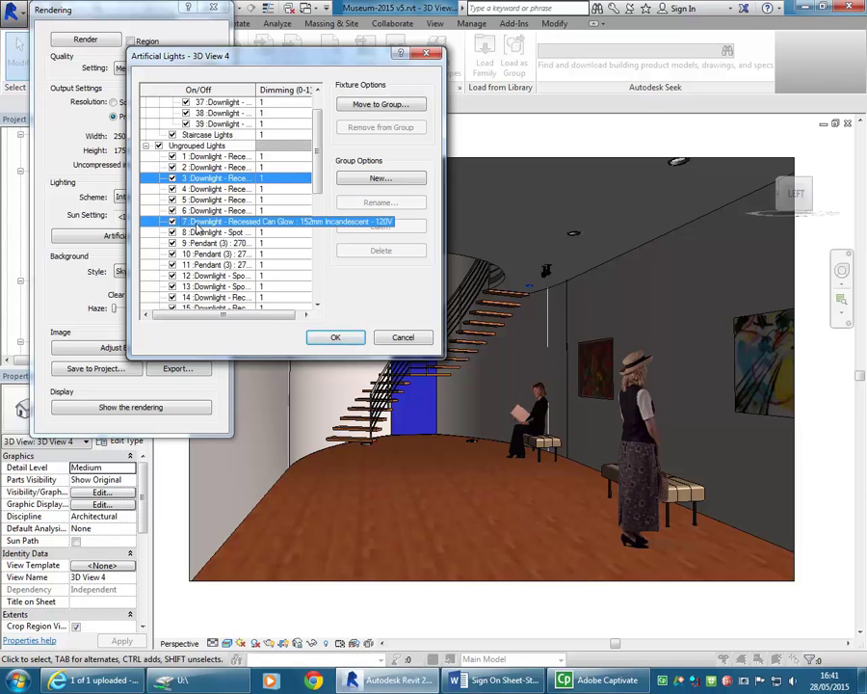
pyautogui.keyDown('ctrl'); pyautogui.click(211, 199); pyautogui.keyUp('ctrl')
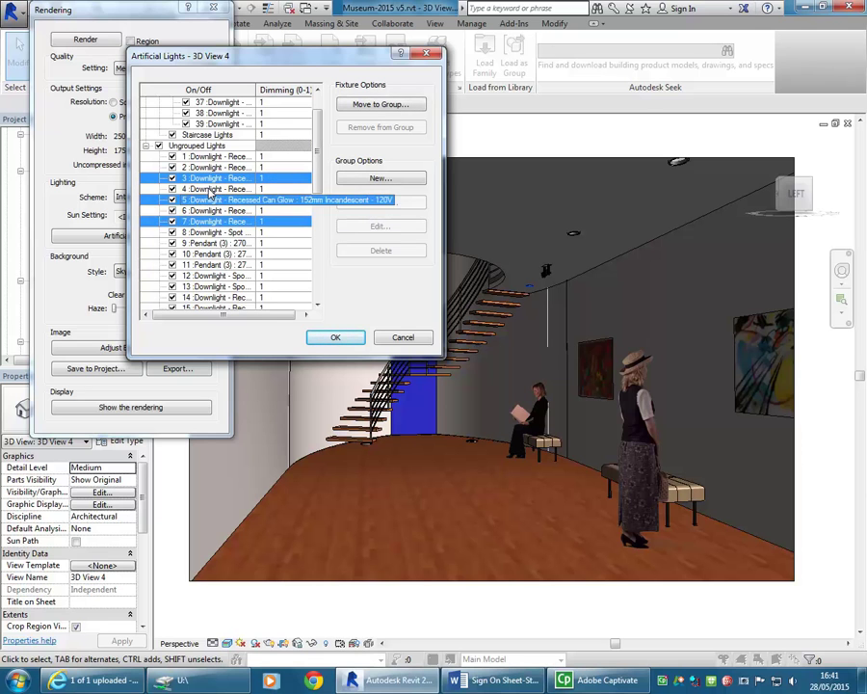
pyautogui.keyDown('ctrl'); pyautogui.click(208, 190); pyautogui.keyUp('ctrl')
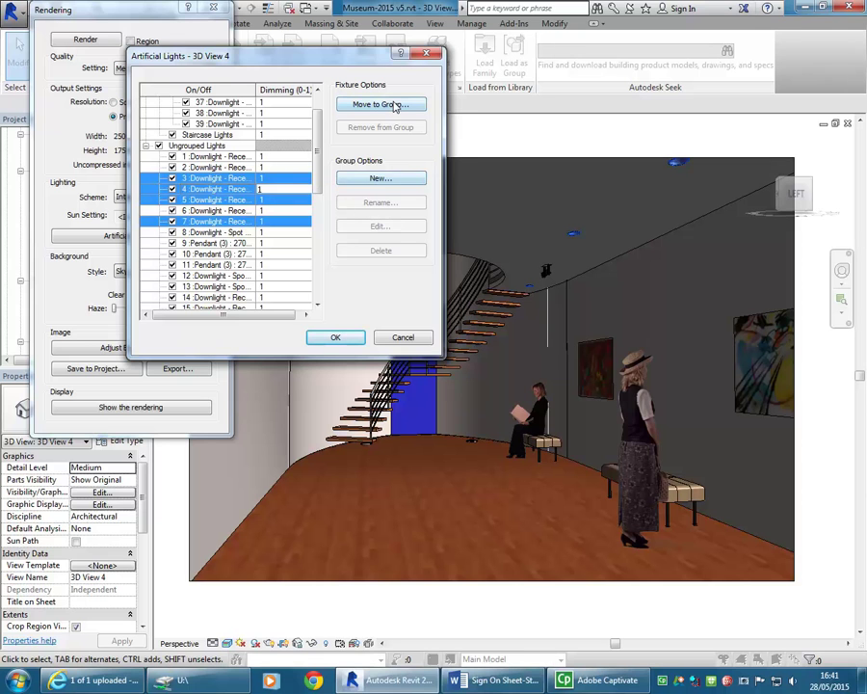
pyautogui.click(393, 106)
pyautogui.click(310, 201)
pyautogui.click(300, 220)
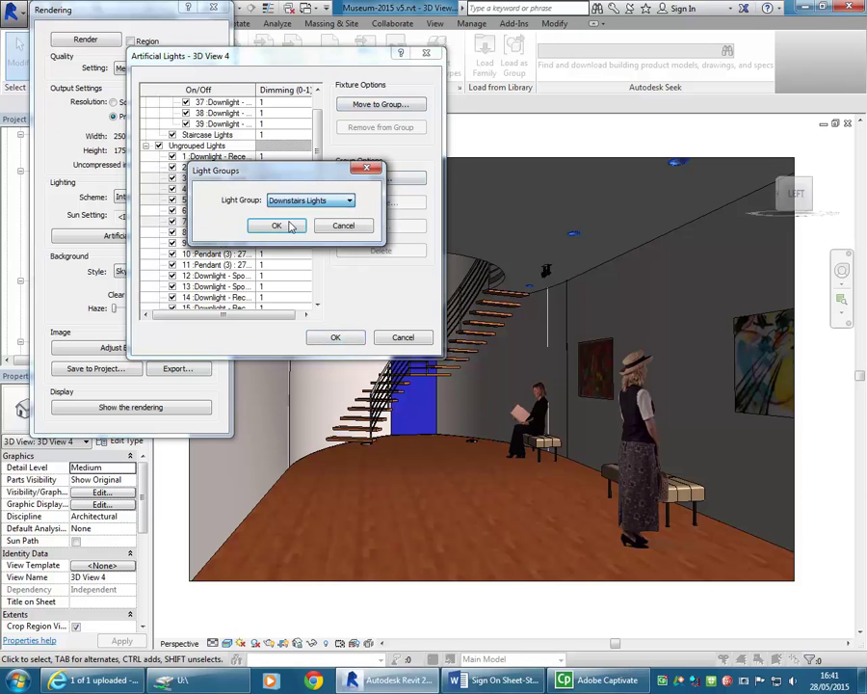
pyautogui.click(289, 226)
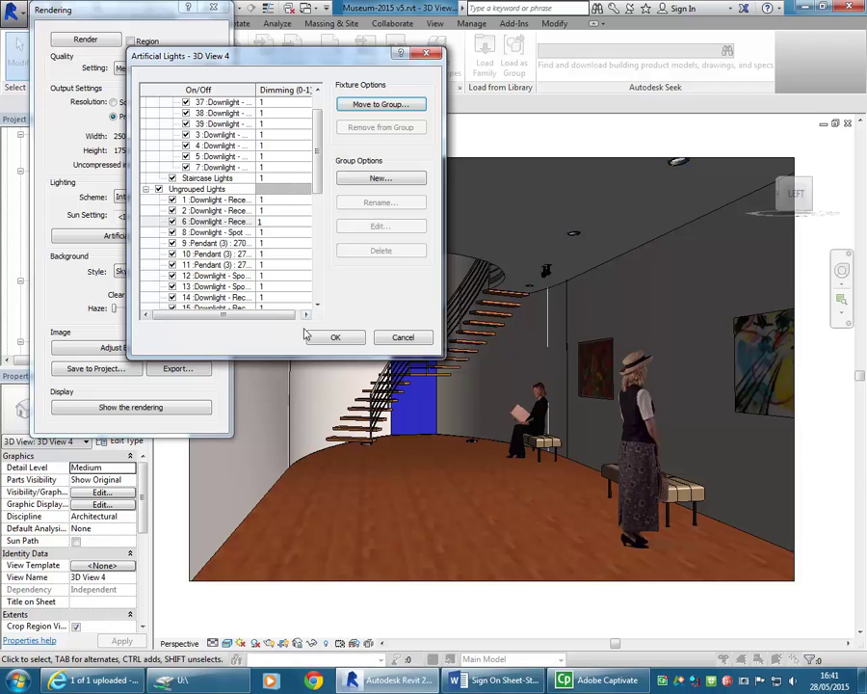
pyautogui.click(332, 339)
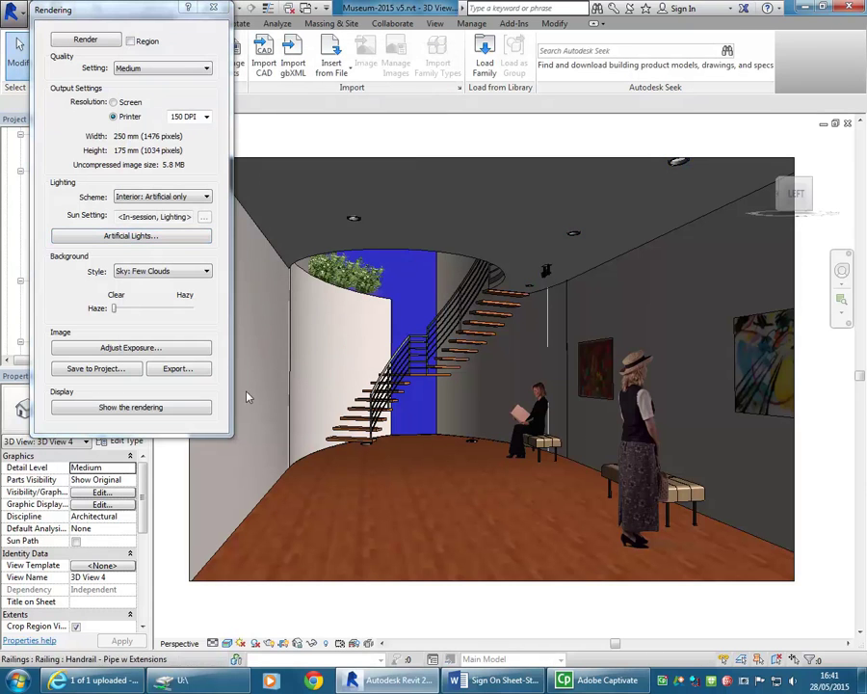
# Check the Mark values of the ceiling spotlight and the two floor lights near the staircase
pyautogui.click(548, 274)
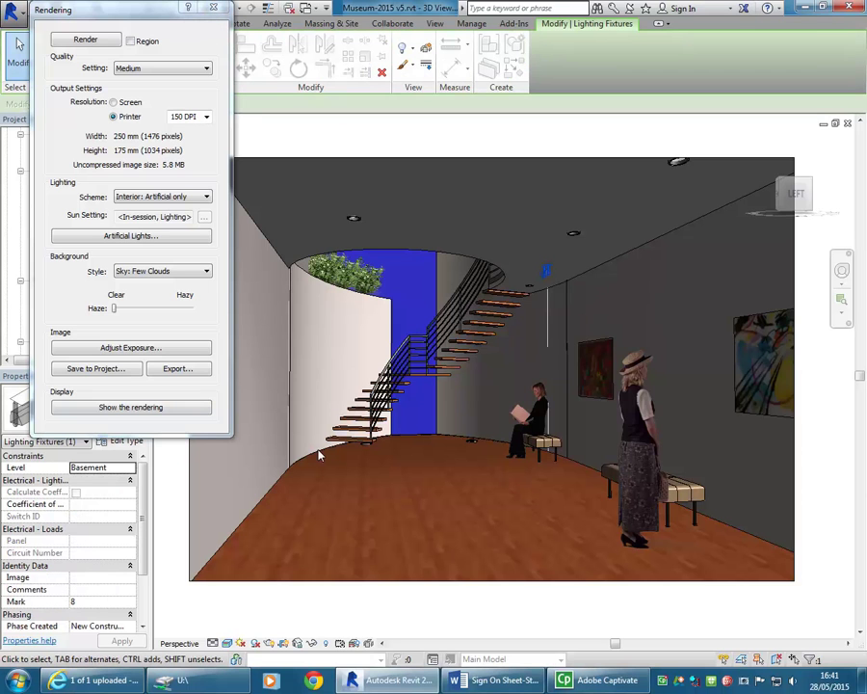
pyautogui.click(473, 445)
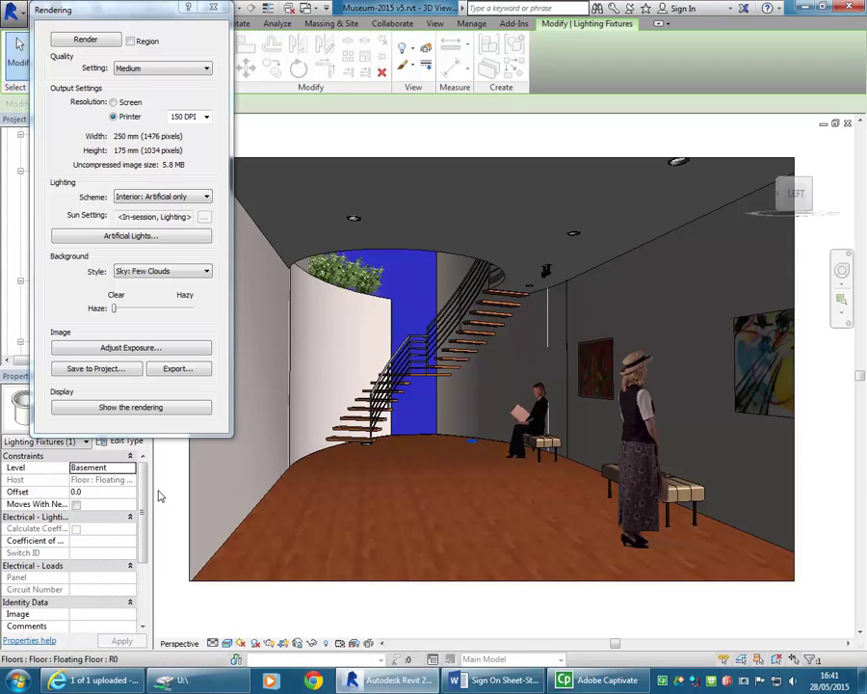
pyautogui.scroll(-3, 140, 582)
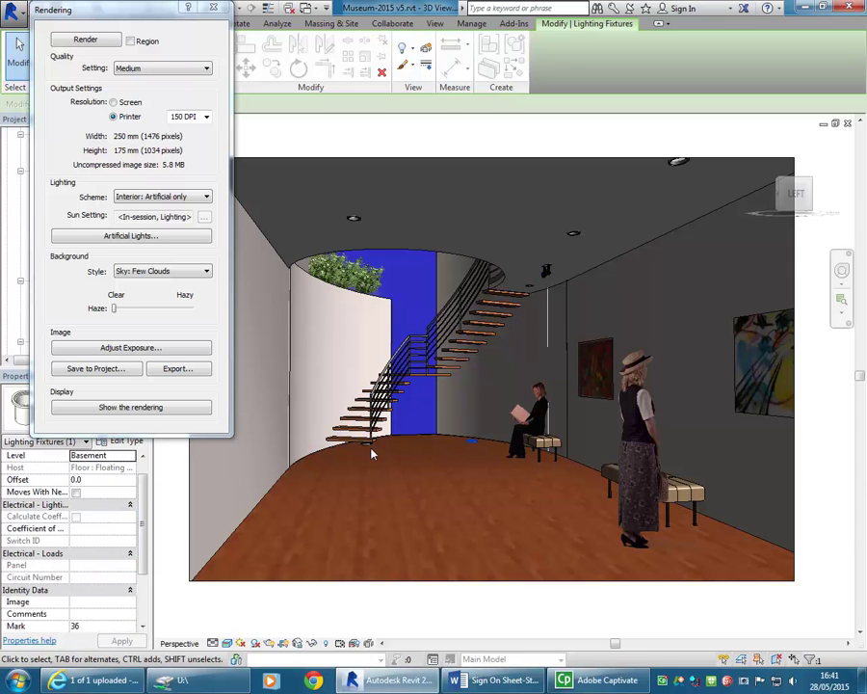
pyautogui.click(364, 530)
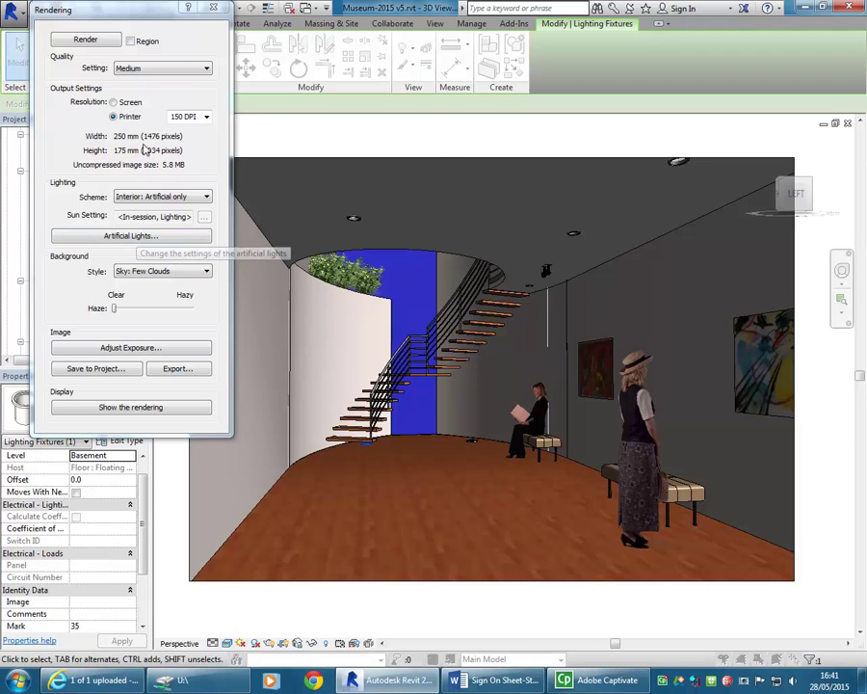
# Move spot downlight 8 and floor lights 35 and 36 into the Downstairs Lights group
pyautogui.moveTo(318, 158); pyautogui.dragTo(205, 259)
pyautogui.click(220, 199)
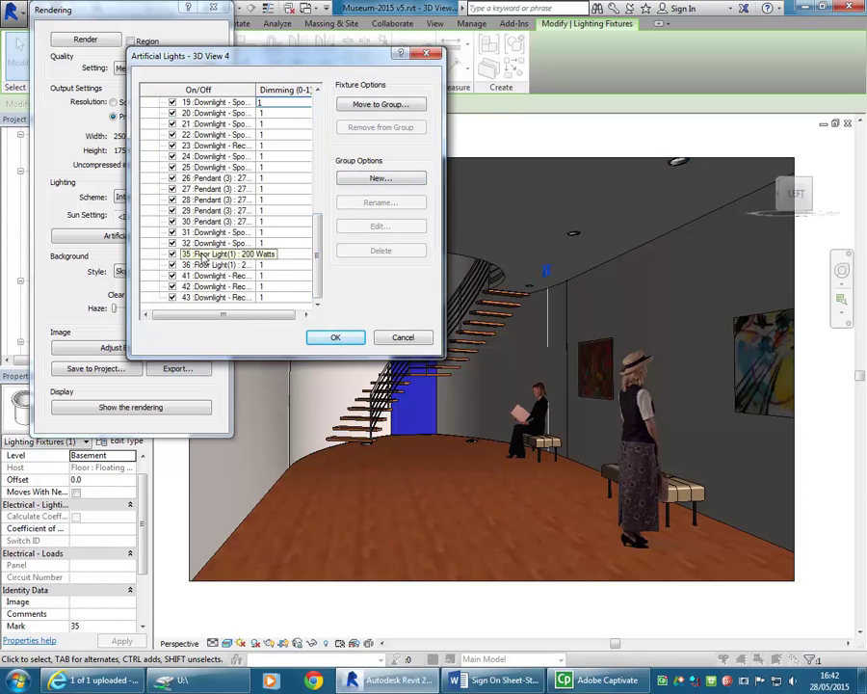
pyautogui.click(203, 264)
pyautogui.keyDown('shift'); pyautogui.click(199, 255); pyautogui.keyUp('shift')
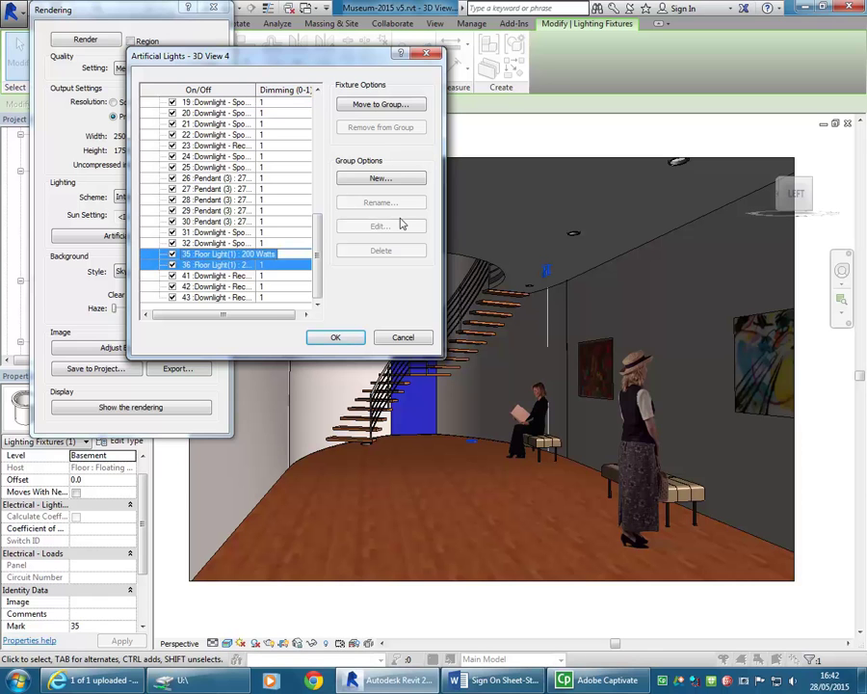
pyautogui.click(392, 109)
pyautogui.click(349, 200)
pyautogui.click(295, 222)
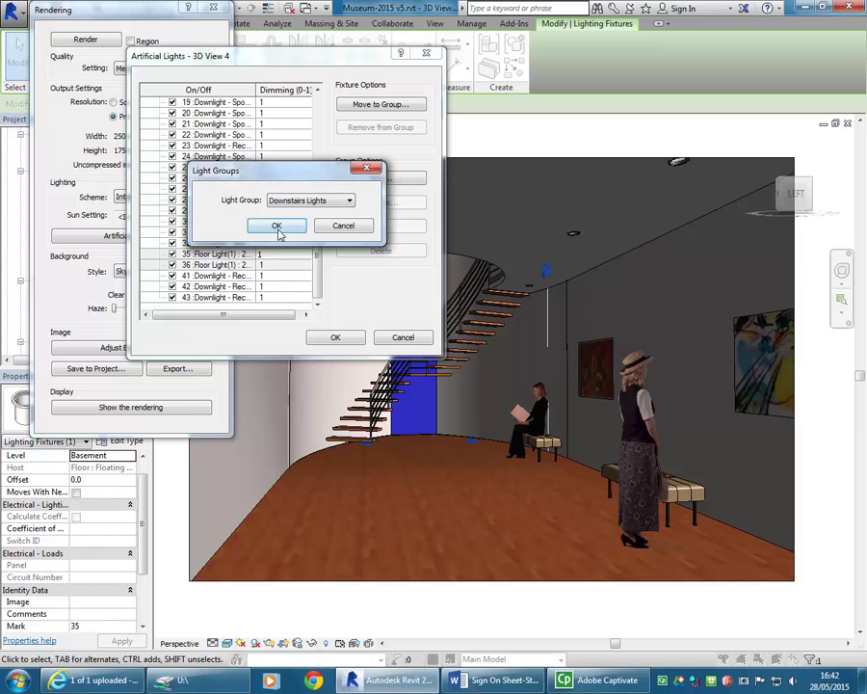
pyautogui.click(280, 227)
pyautogui.click(324, 342)
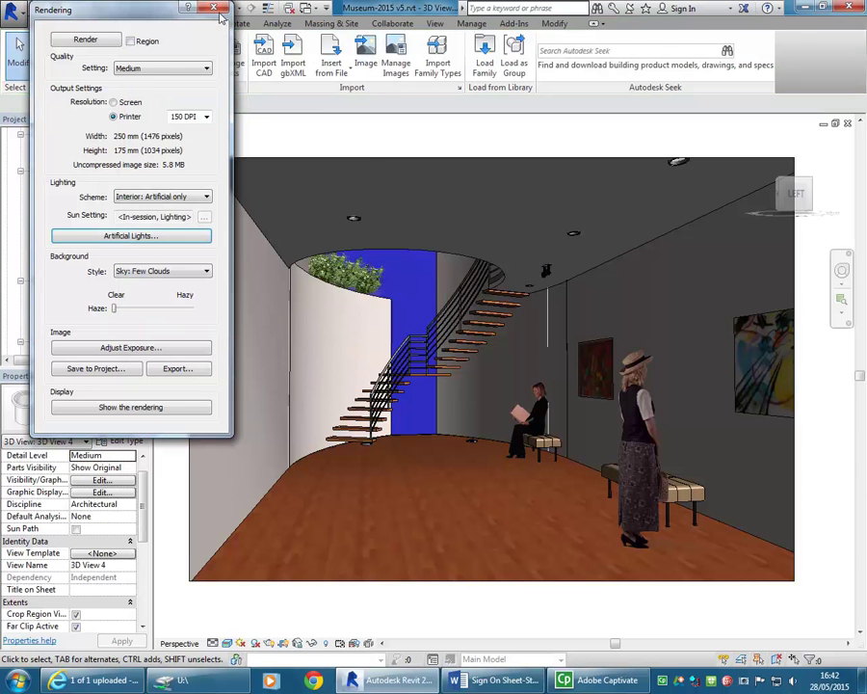
# Close the rendering settings and open the Section Box 2 3D view on the basement gallery
pyautogui.click(214, 8)
pyautogui.scroll(-2, 144, 223)
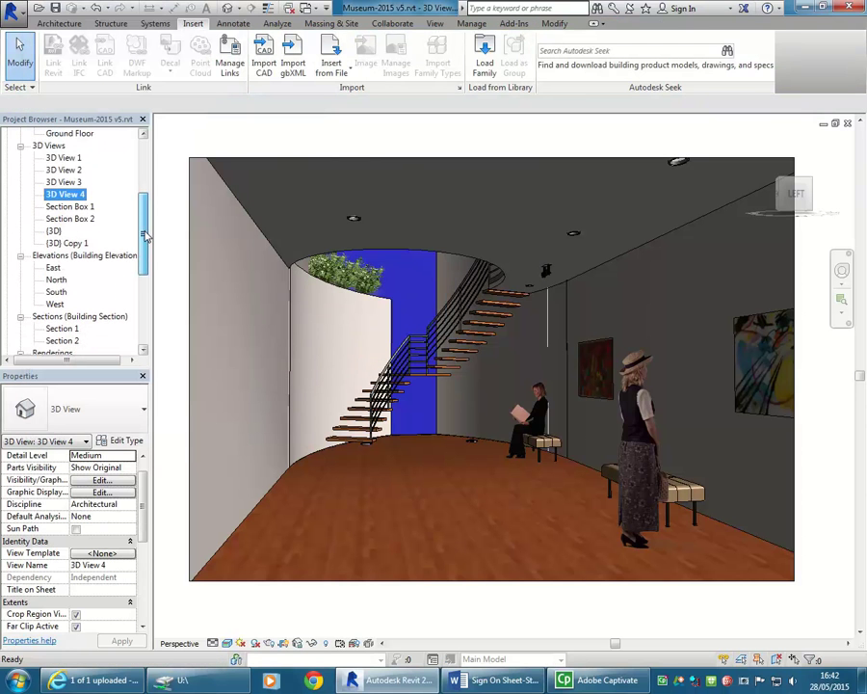
pyautogui.doubleClick(97, 219)
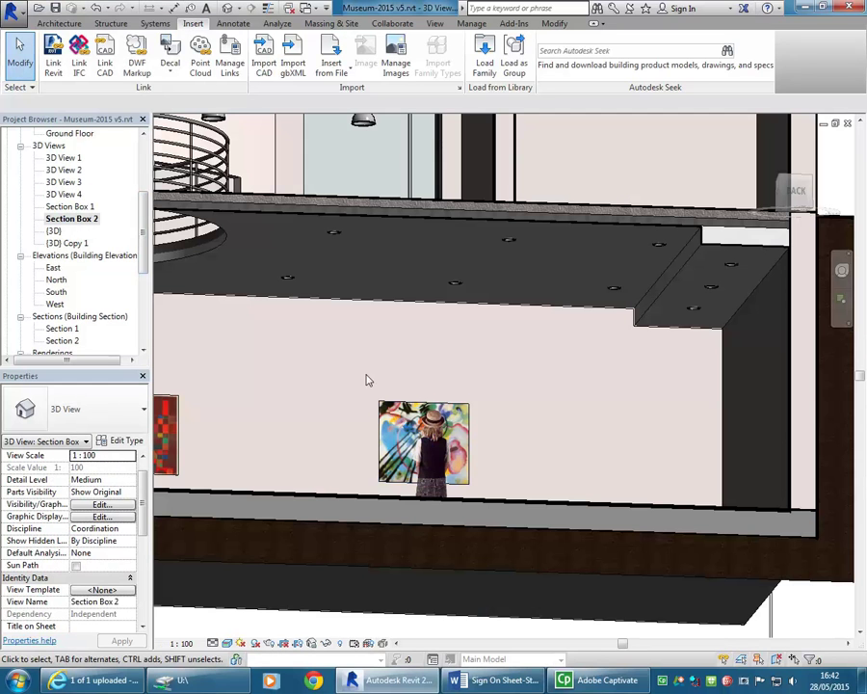
pyautogui.moveTo(306, 368); pyautogui.dragTo(408, 389, button='middle')
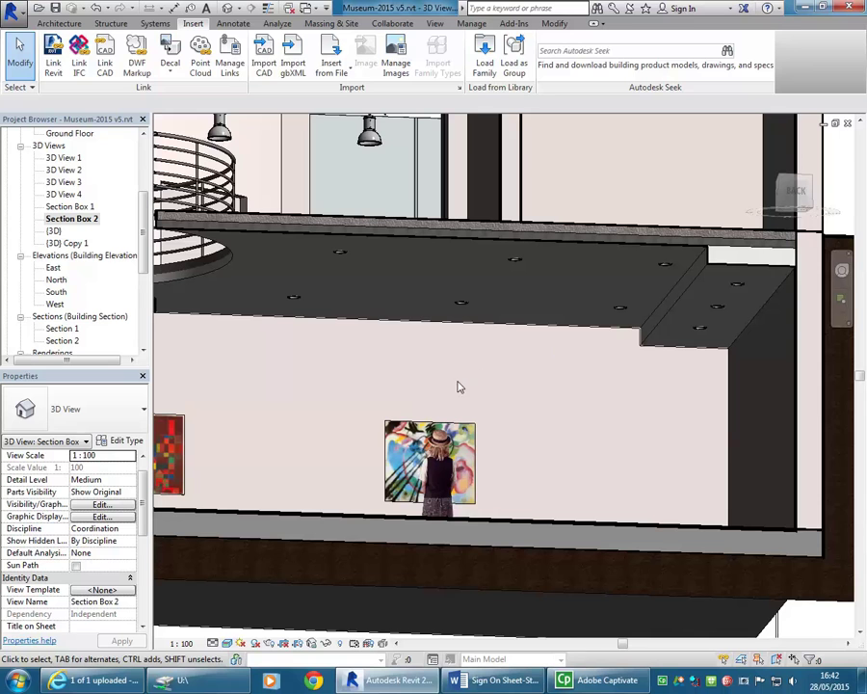
# Check the Mark and light group of four recessed downlights in the basement ceiling, ending with none selected
pyautogui.click(460, 300)
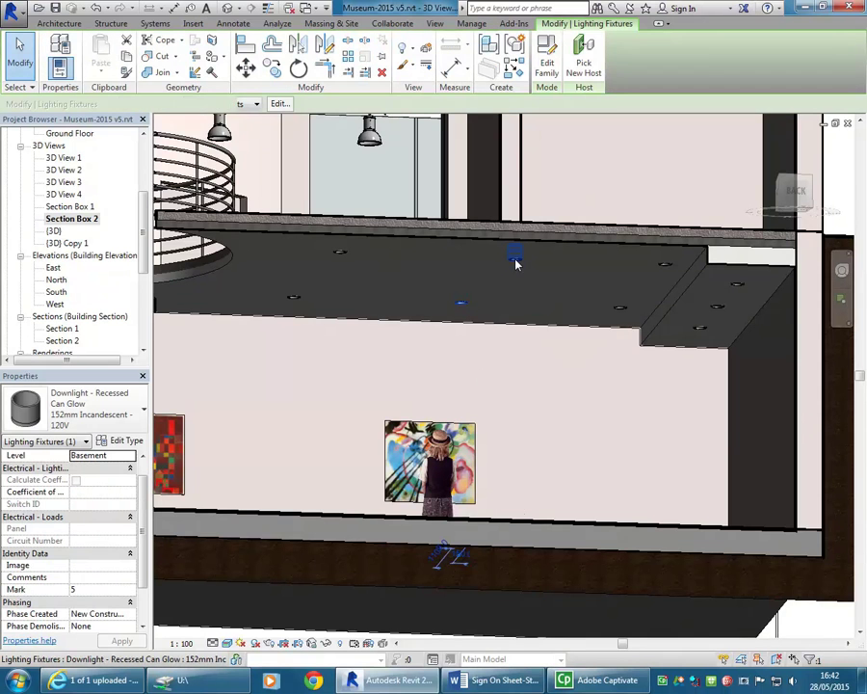
pyautogui.click(515, 257)
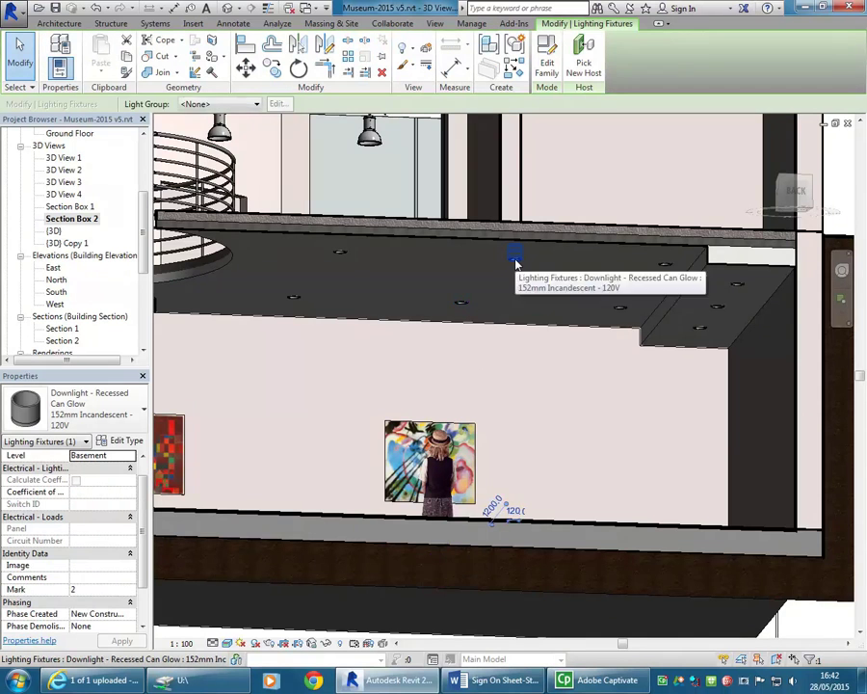
pyautogui.click(340, 253)
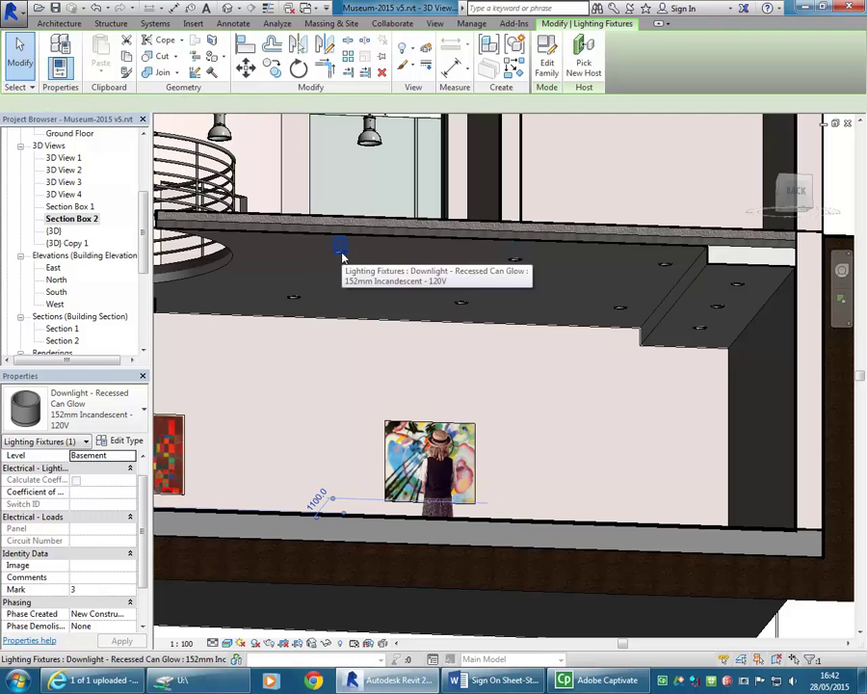
pyautogui.click(663, 263)
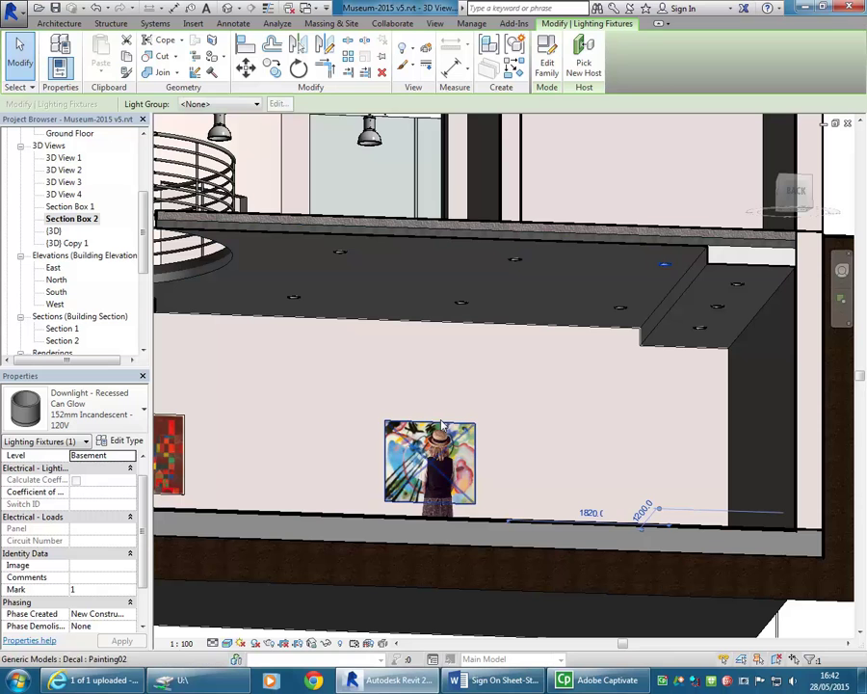
pyautogui.press('Escape')
# Examine the basement ceiling lights toward the staircase and check the Mark of the downlight beside the stair opening
pyautogui.moveTo(537, 386); pyautogui.dragTo(642, 399, button='middle')
pyautogui.keyDown('shift'); pyautogui.moveTo(491, 382); pyautogui.dragTo(426, 405, button='middle'); pyautogui.keyUp('shift')
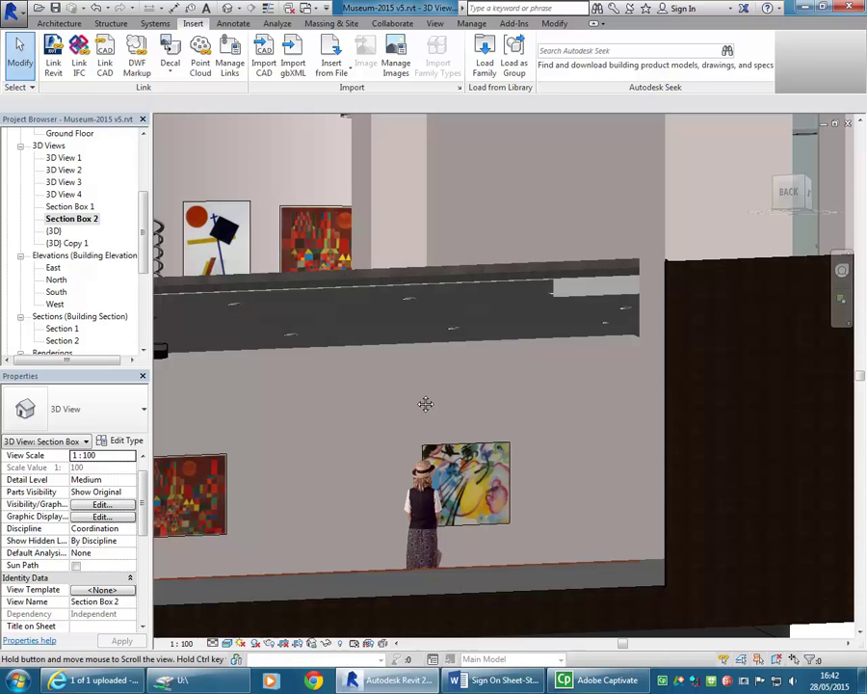
pyautogui.moveTo(540, 403); pyautogui.dragTo(546, 403, button='middle')
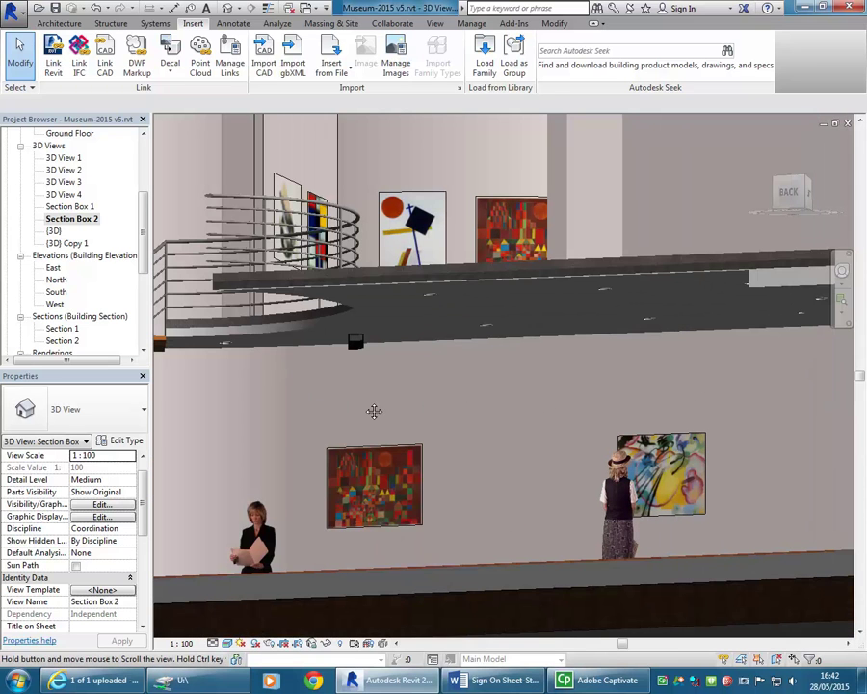
pyautogui.moveTo(374, 411); pyautogui.dragTo(374, 411, button='middle')
pyautogui.middleClick(457, 410)
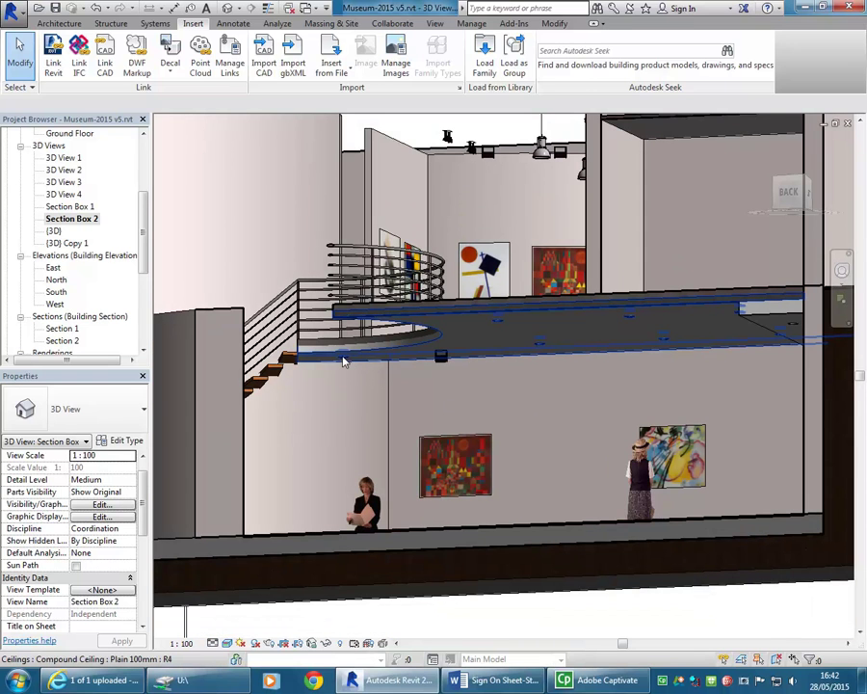
pyautogui.scroll(2, 344, 362)
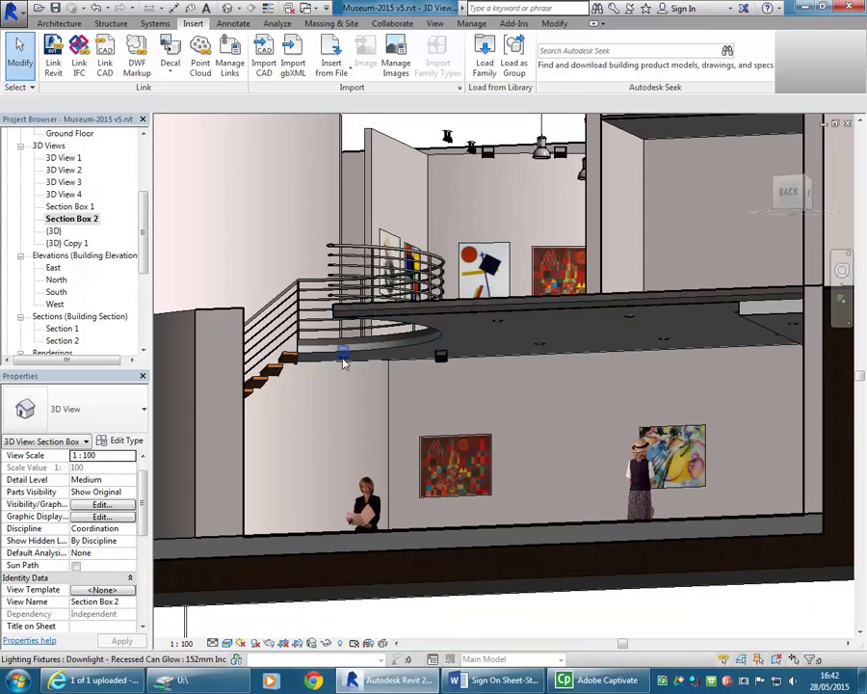
pyautogui.click(344, 362)
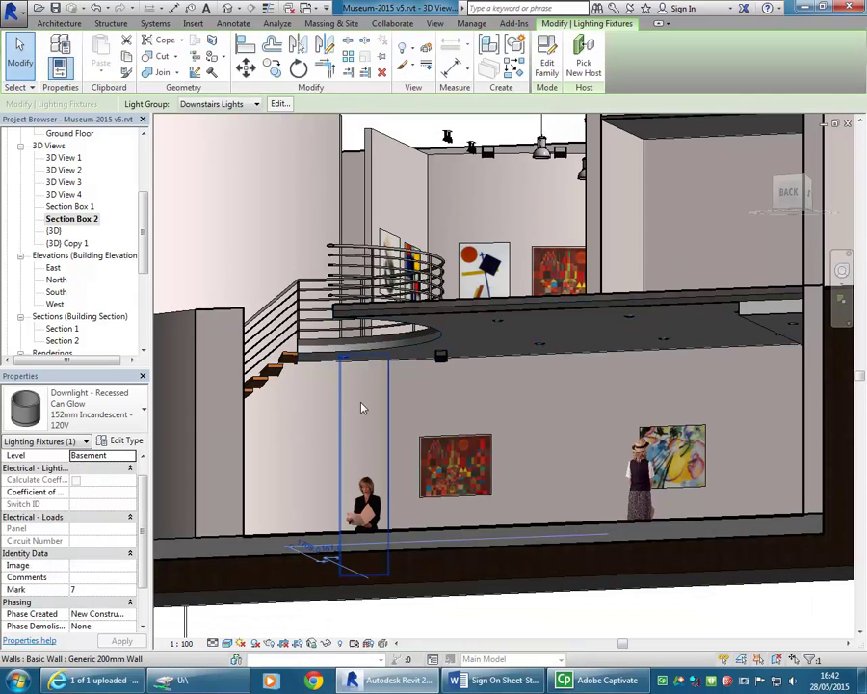
pyautogui.press('Escape')
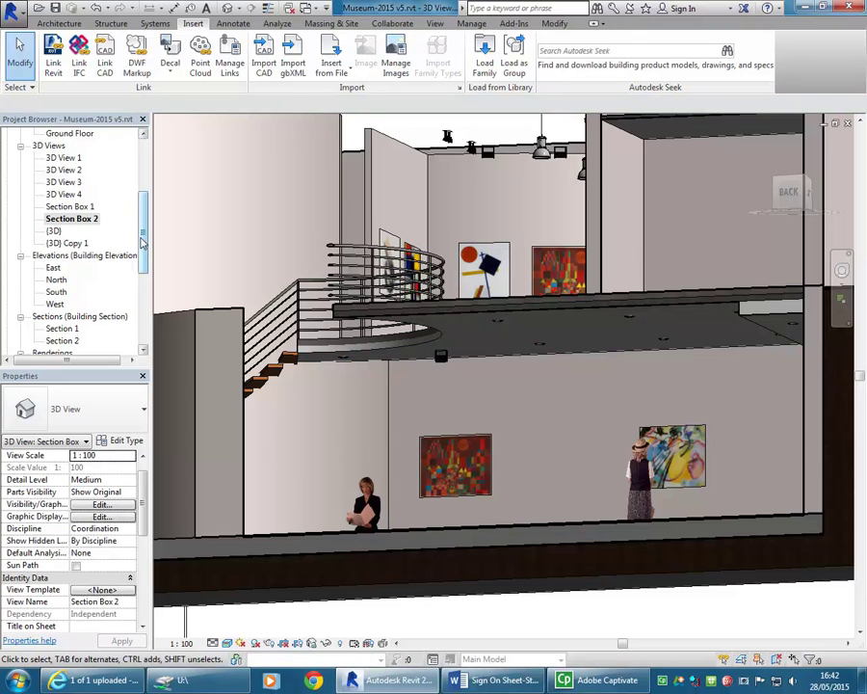
# Open the rendering settings for Section Box 2 and set the lighting scheme to Interior: Artificial only
pyautogui.click(270, 643)
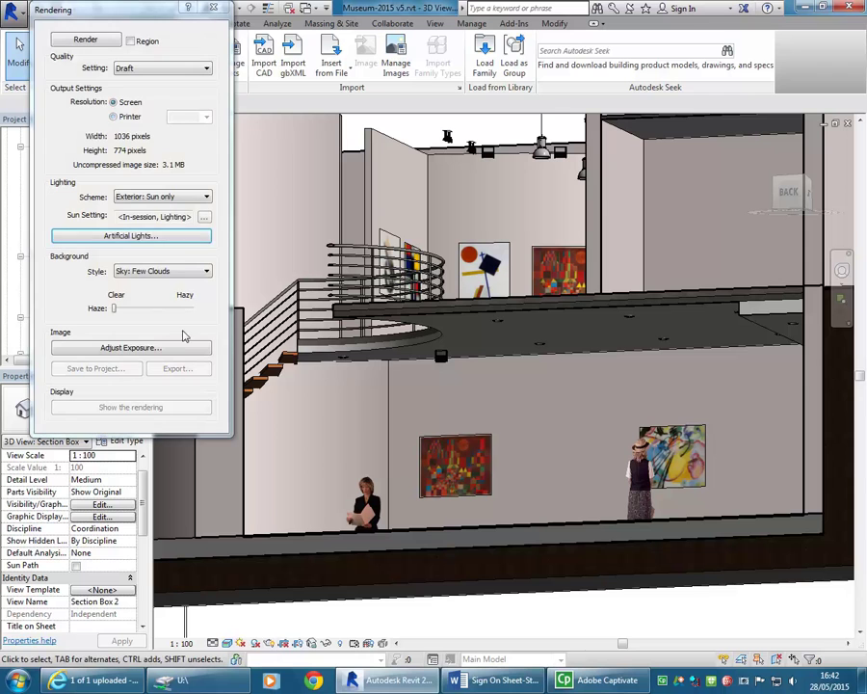
pyautogui.click(150, 197)
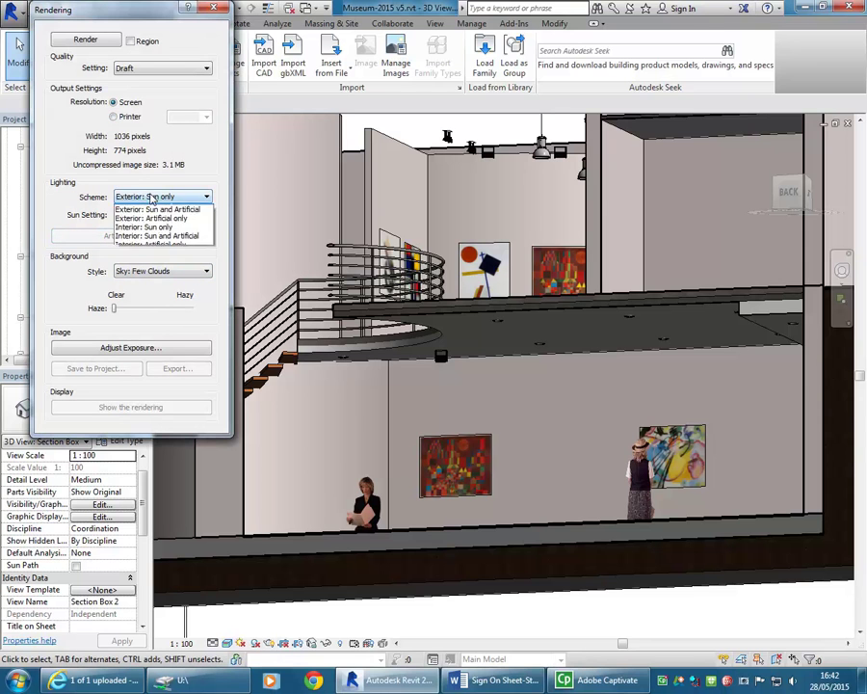
pyautogui.click(144, 251)
# Open the artificial lights list and locate ungrouped downlights 1 and 2 in the model by selecting them, then close the list
pyautogui.click(141, 238)
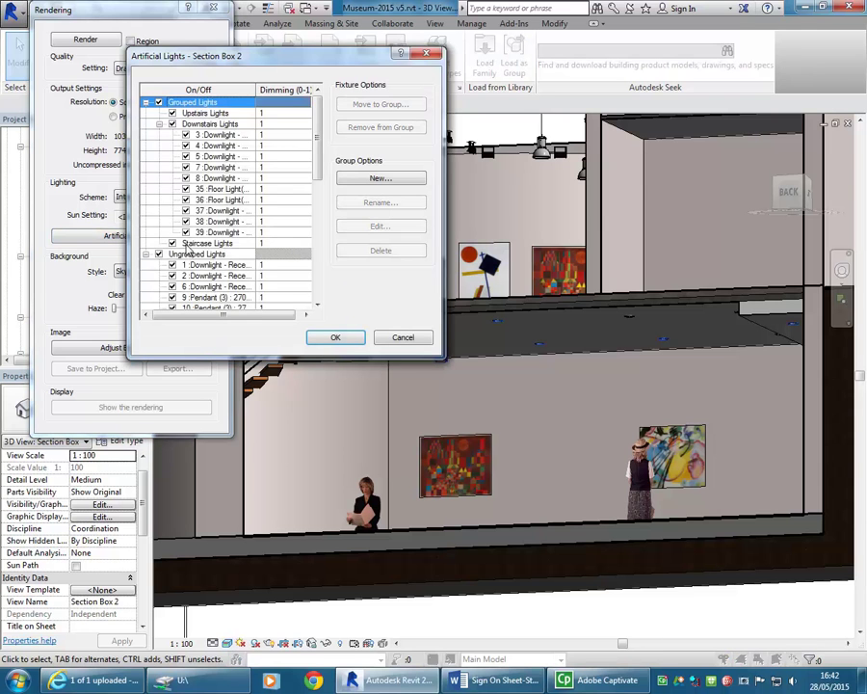
pyautogui.moveTo(318, 142); pyautogui.dragTo(314, 193)
pyautogui.click(200, 157)
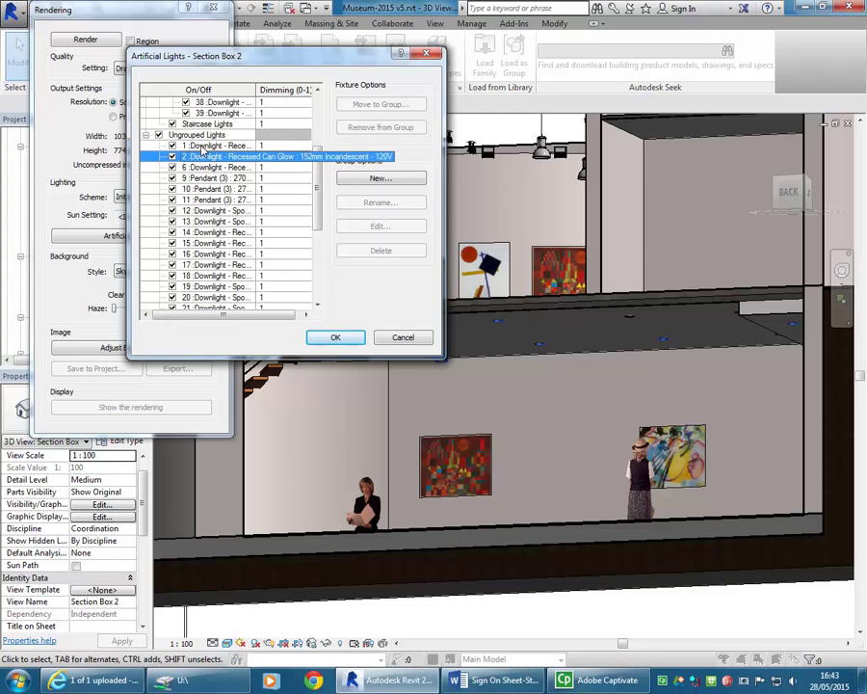
pyautogui.keyDown('ctrl'); pyautogui.click(202, 147); pyautogui.keyUp('ctrl')
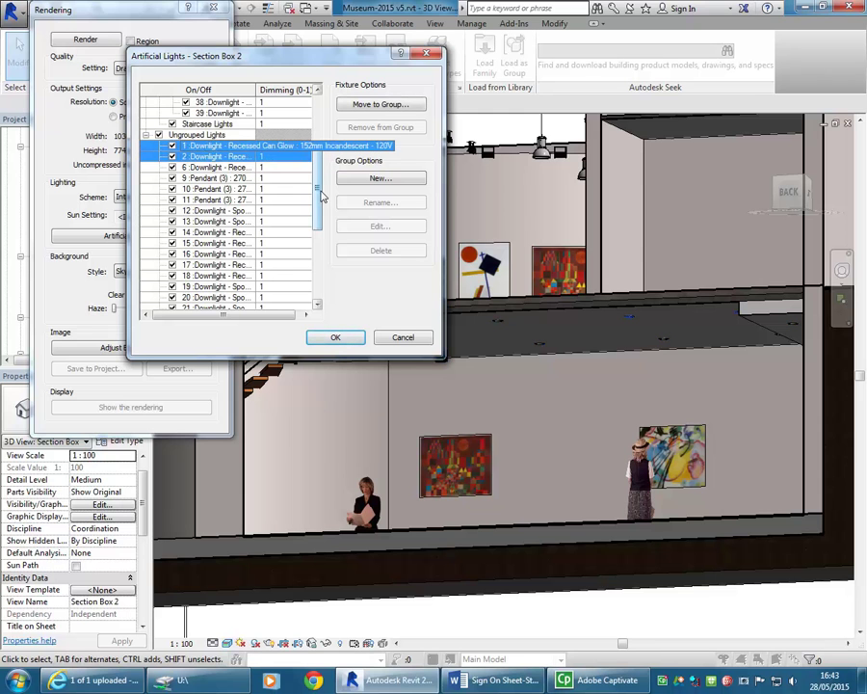
pyautogui.moveTo(318, 189); pyautogui.dragTo(318, 202)
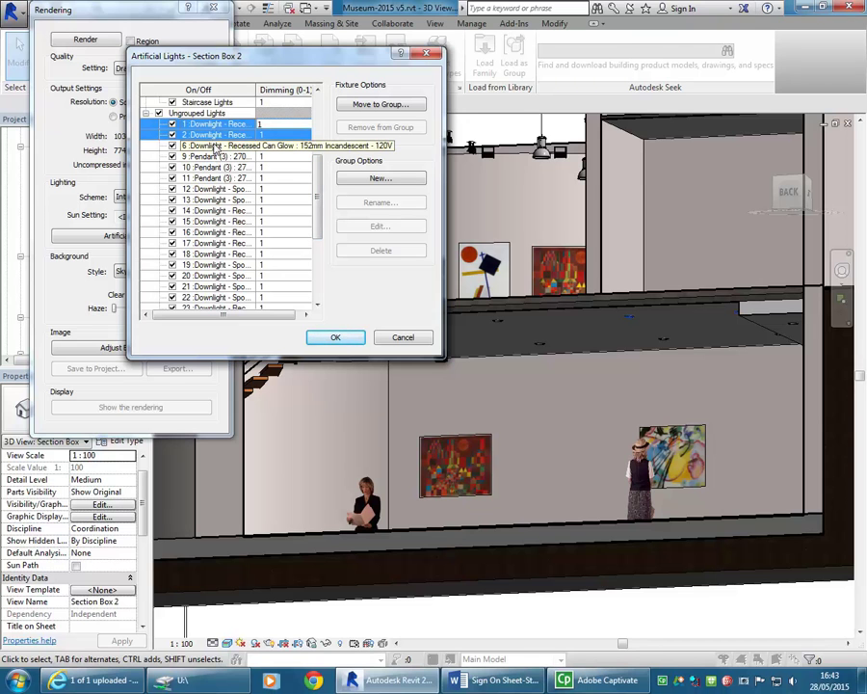
pyautogui.click(334, 337)
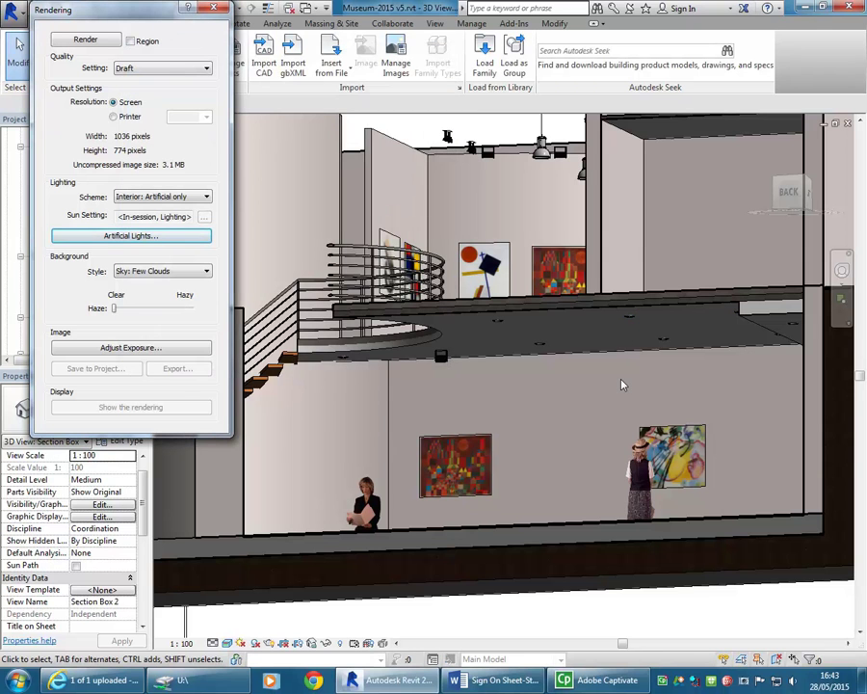
# Move ungrouped recessed downlights 1, 2 and 6 into the Downstairs Lights group and accept the artificial lights settings
pyautogui.click(135, 236)
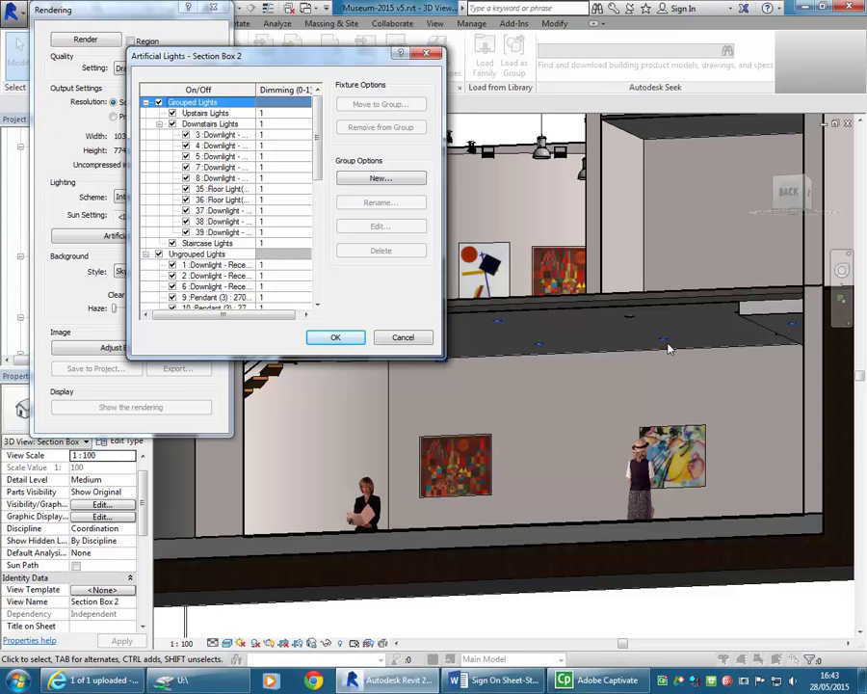
pyautogui.click(194, 265)
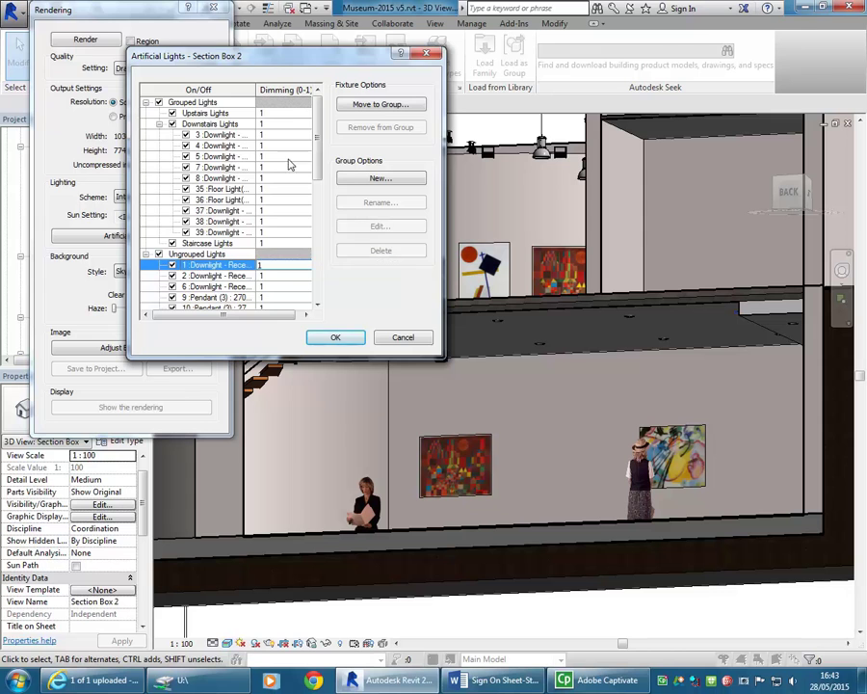
pyautogui.moveTo(276, 64); pyautogui.dragTo(186, 23)
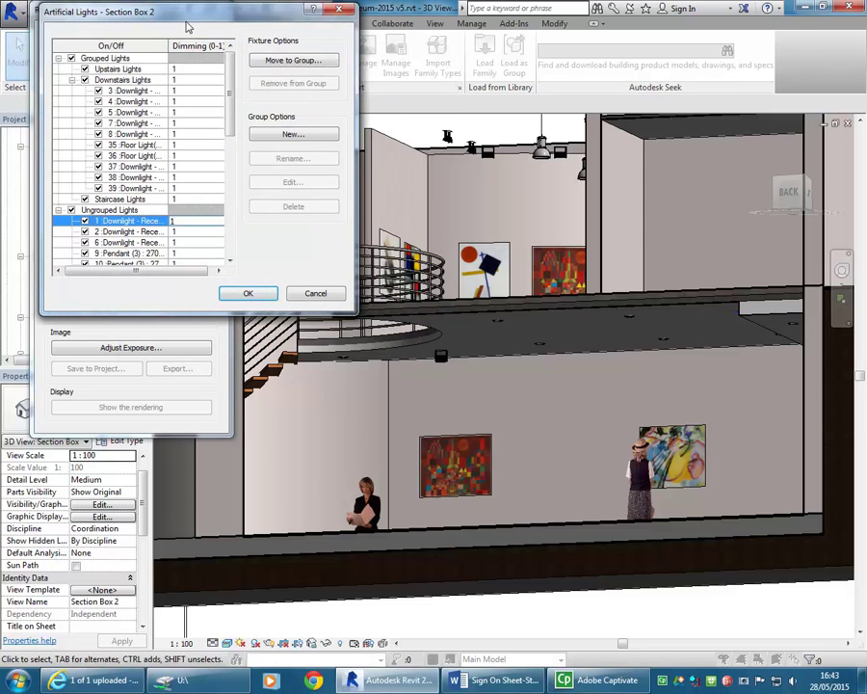
pyautogui.keyDown('ctrl'); pyautogui.click(106, 232); pyautogui.keyUp('ctrl')
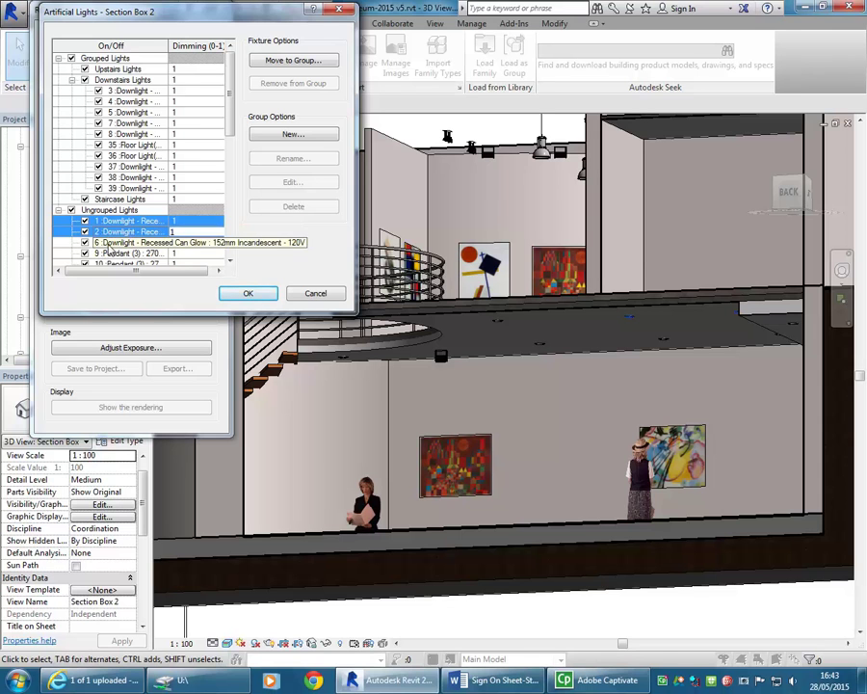
pyautogui.keyDown('ctrl'); pyautogui.click(109, 244); pyautogui.keyUp('ctrl')
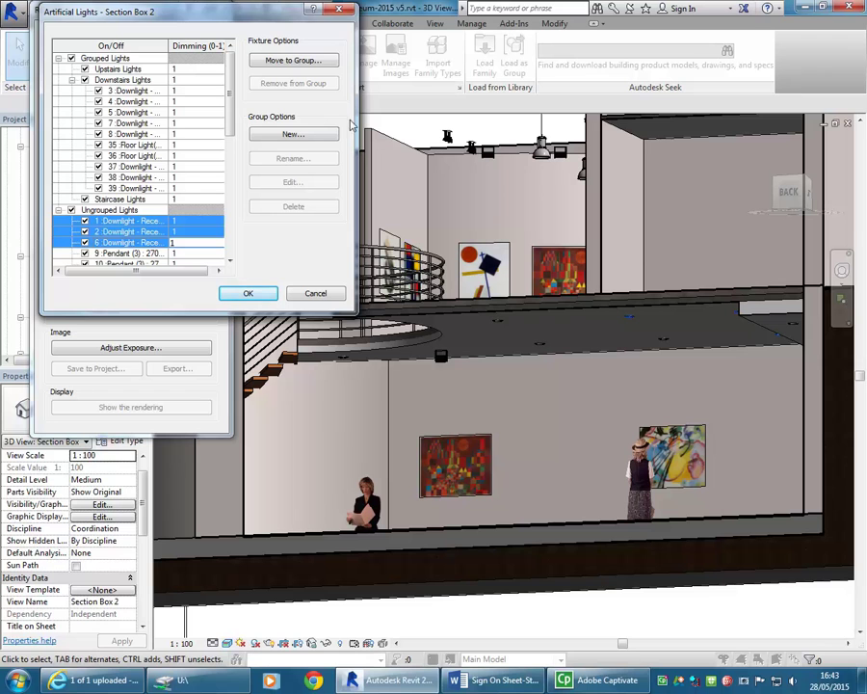
pyautogui.click(279, 61)
pyautogui.click(212, 156)
pyautogui.click(212, 176)
pyautogui.click(189, 181)
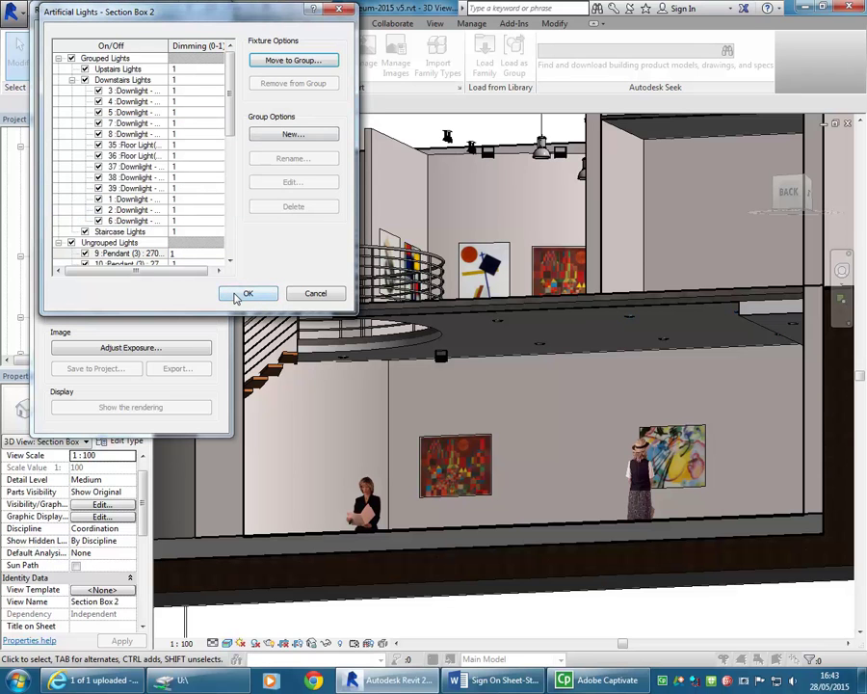
pyautogui.click(243, 294)
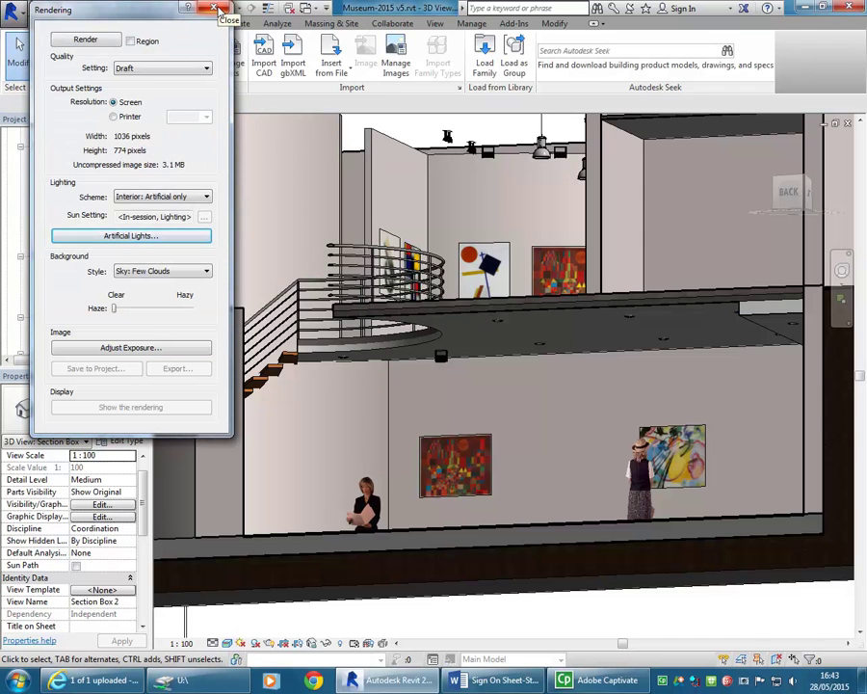
# Review the grouped lights highlighted in the basement ceiling and close the rendering settings
pyautogui.click(152, 236)
pyautogui.click(247, 294)
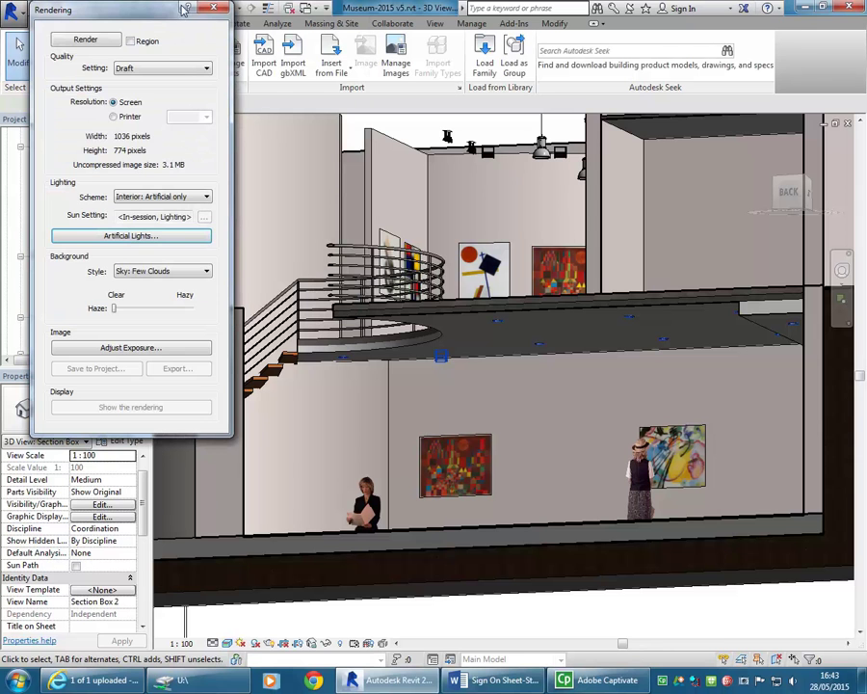
pyautogui.click(213, 8)
# Check the Mark values of the recessed downlights around the curved staircase wall, ending with none selected
pyautogui.keyDown('shift'); pyautogui.moveTo(435, 236); pyautogui.dragTo(312, 293, button='middle'); pyautogui.keyUp('shift')
pyautogui.scroll(2, 311, 294)
pyautogui.scroll(1, 386, 352)
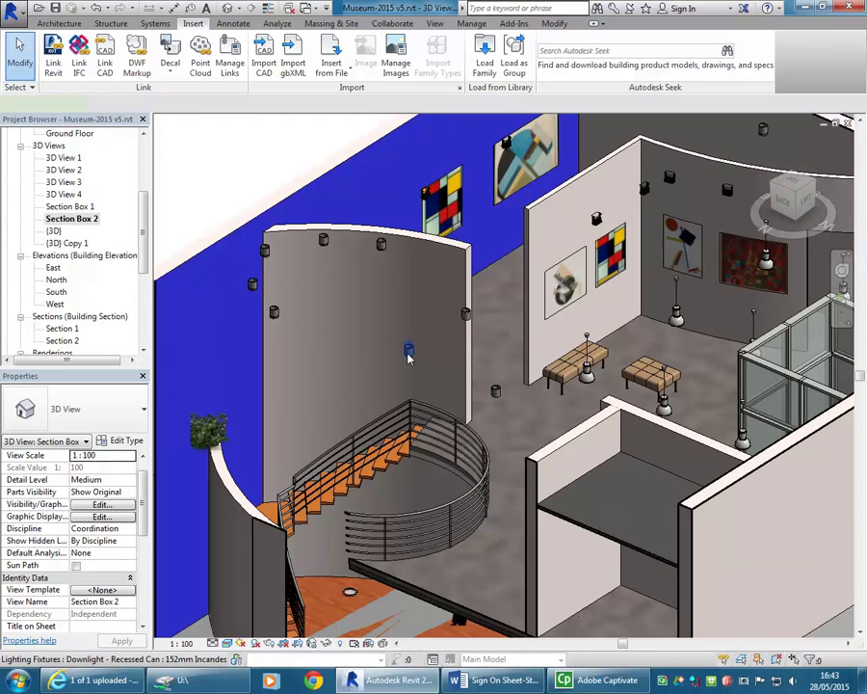
pyautogui.click(408, 353)
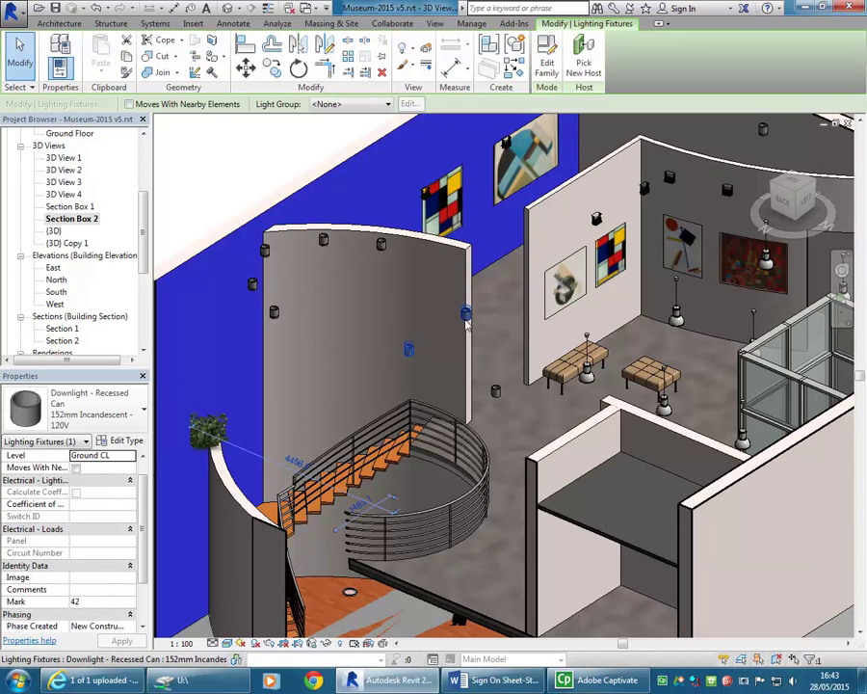
pyautogui.click(381, 246)
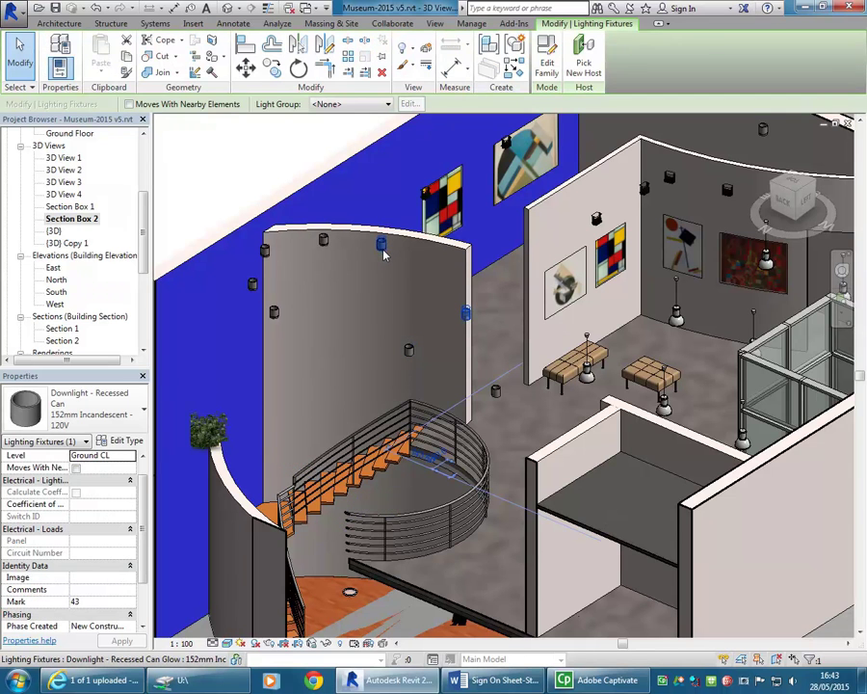
pyautogui.click(296, 358)
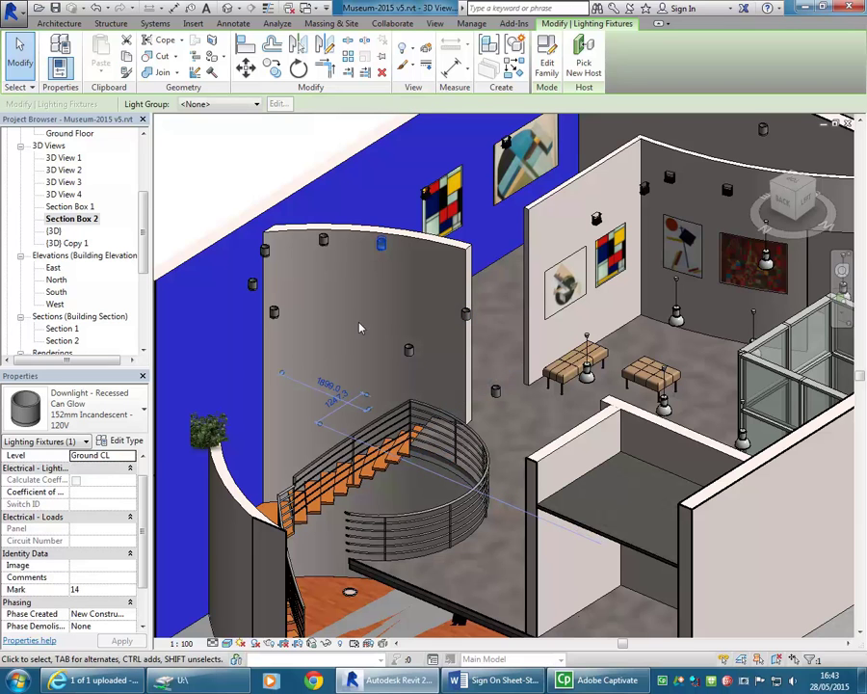
pyautogui.click(276, 314)
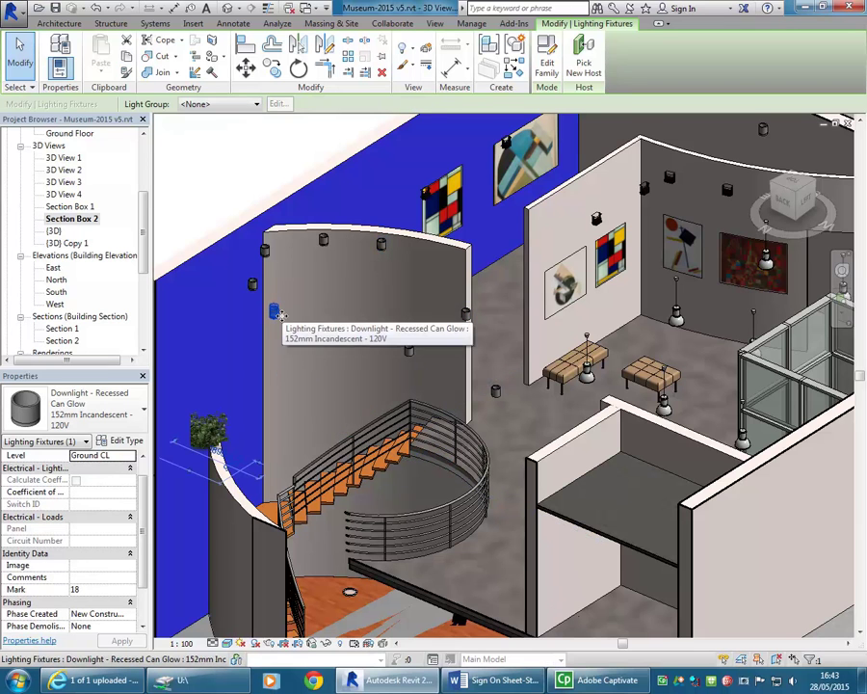
pyautogui.click(381, 249)
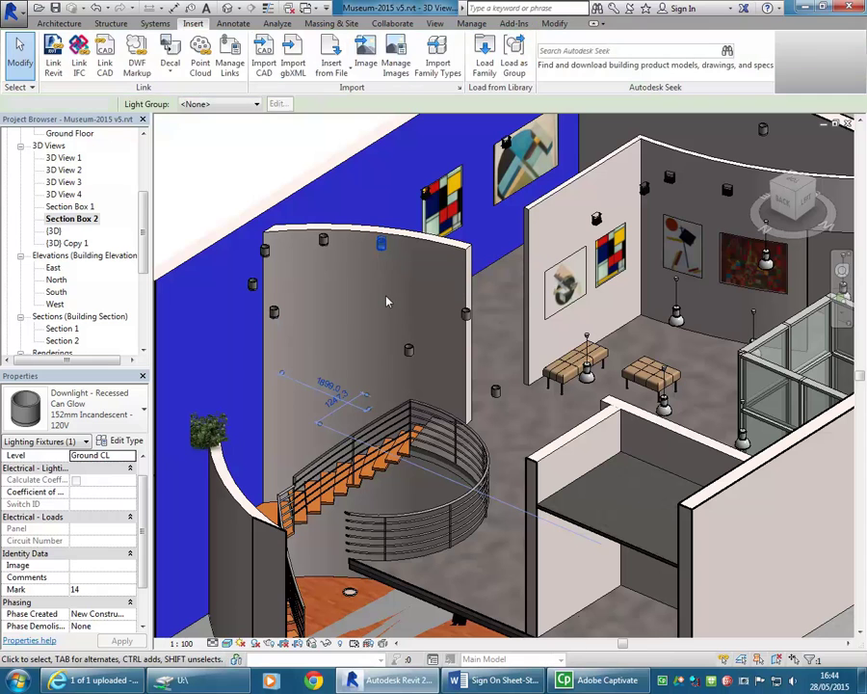
pyautogui.press('Escape')
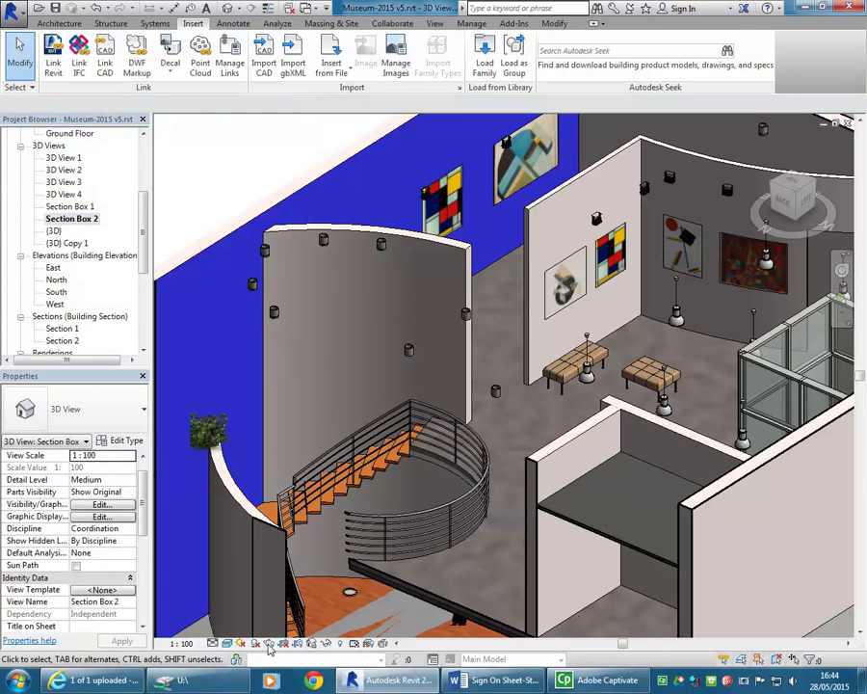
# Open the artificial lights list for Section Box 2 and select ungrouped downlights 42 and 43
pyautogui.press('r')
pyautogui.press('r')
pyautogui.click(116, 235)
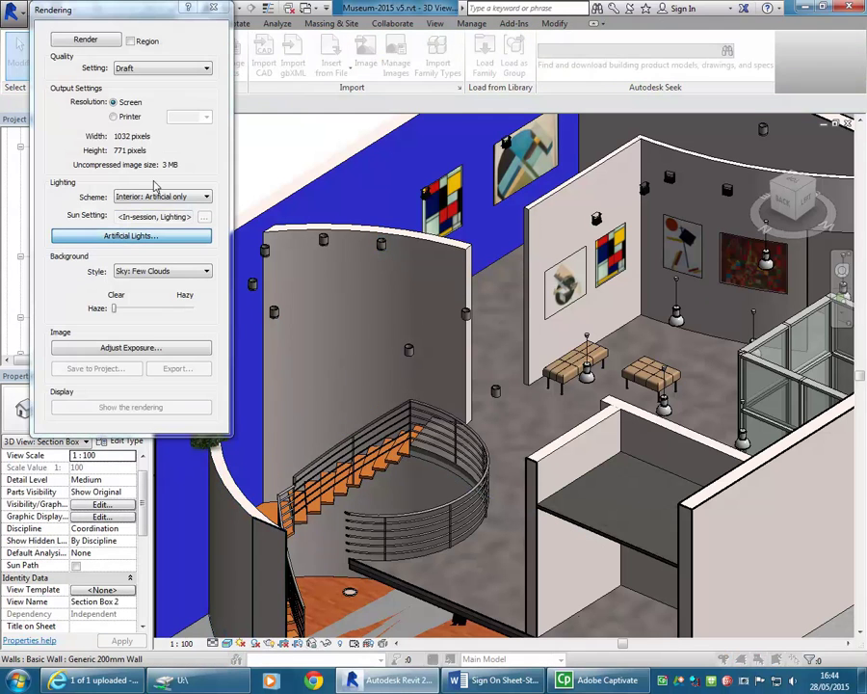
pyautogui.moveTo(229, 85); pyautogui.dragTo(233, 217)
pyautogui.click(111, 247)
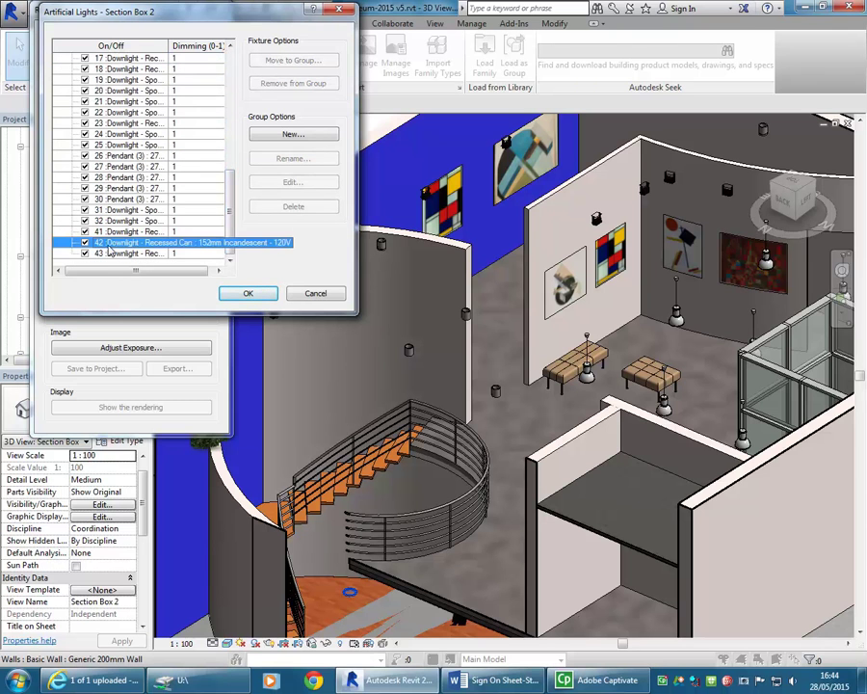
pyautogui.keyDown('shift'); pyautogui.click(114, 252); pyautogui.keyUp('shift')
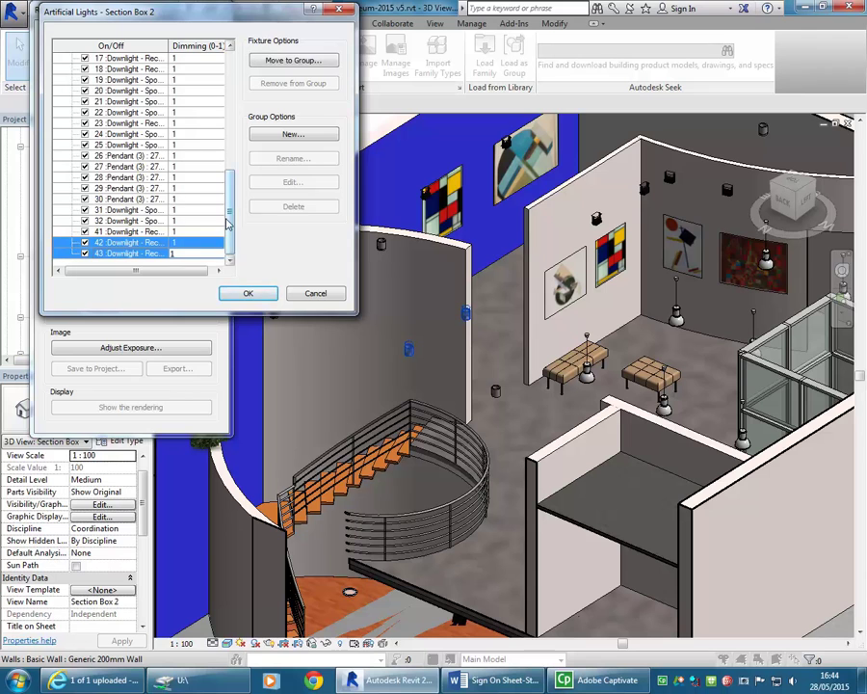
# Add downlights 14 to 18 to the selection and move all the selected fixtures into the Staircase Lights group
pyautogui.moveTo(246, 22); pyautogui.dragTo(703, 34)
pyautogui.moveTo(687, 234); pyautogui.dragTo(686, 192)
pyautogui.click(572, 136)
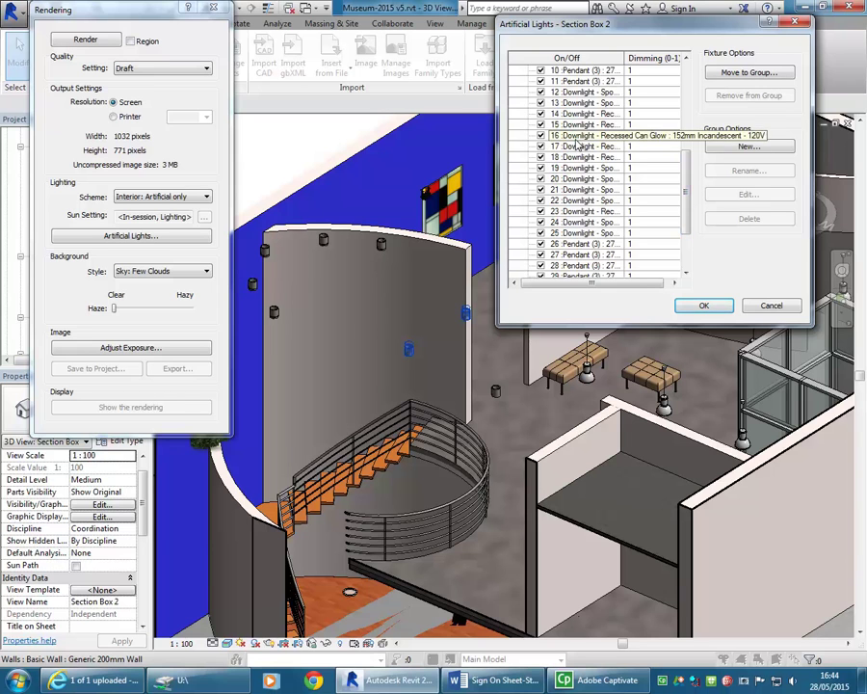
pyautogui.keyDown('shift'); pyautogui.click(572, 146); pyautogui.keyUp('shift')
pyautogui.keyDown('ctrl'); pyautogui.click(573, 167); pyautogui.keyUp('ctrl')
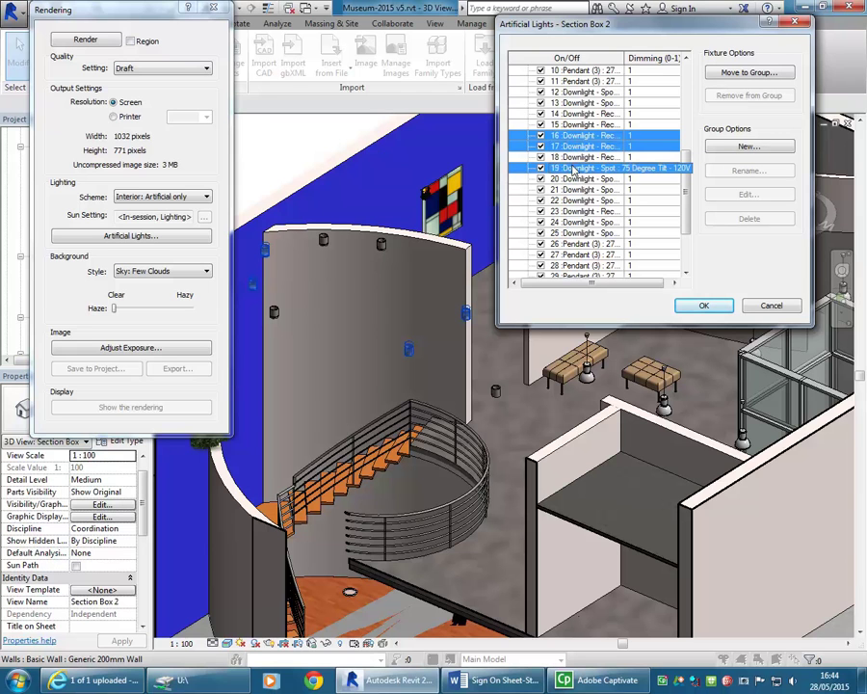
pyautogui.keyDown('shift'); pyautogui.click(576, 157); pyautogui.keyUp('shift')
pyautogui.keyDown('ctrl'); pyautogui.click(576, 158); pyautogui.keyUp('ctrl')
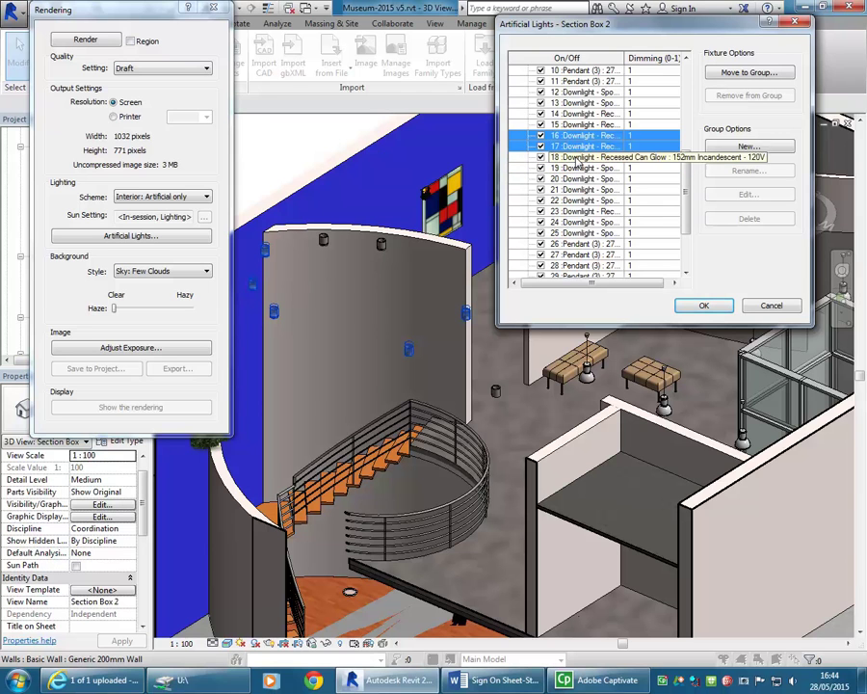
pyautogui.keyDown('ctrl'); pyautogui.click(576, 158); pyautogui.keyUp('ctrl')
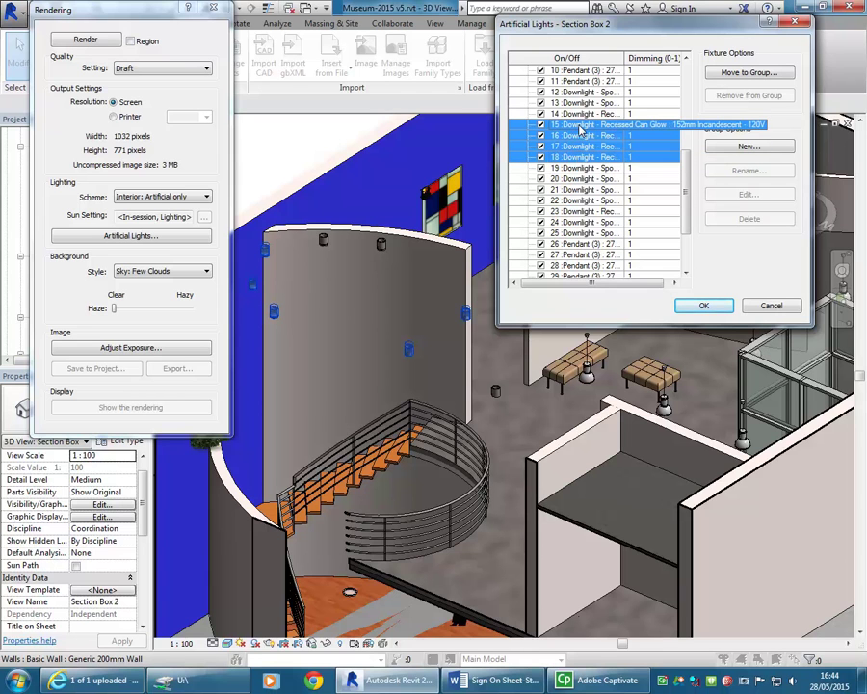
pyautogui.keyDown('shift'); pyautogui.click(578, 114); pyautogui.keyUp('shift')
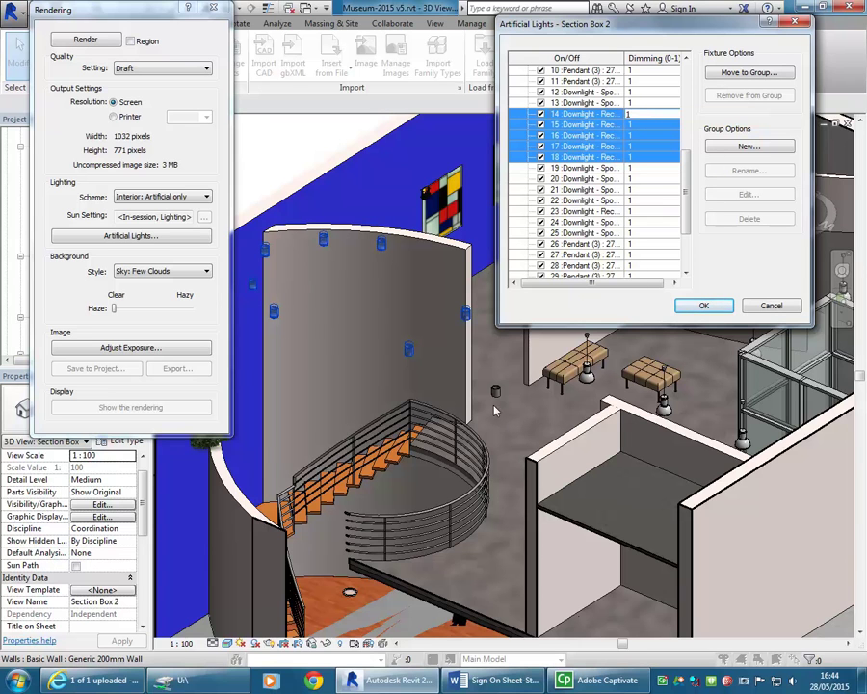
pyautogui.click(750, 73)
pyautogui.click(683, 170)
pyautogui.click(674, 202)
pyautogui.click(644, 193)
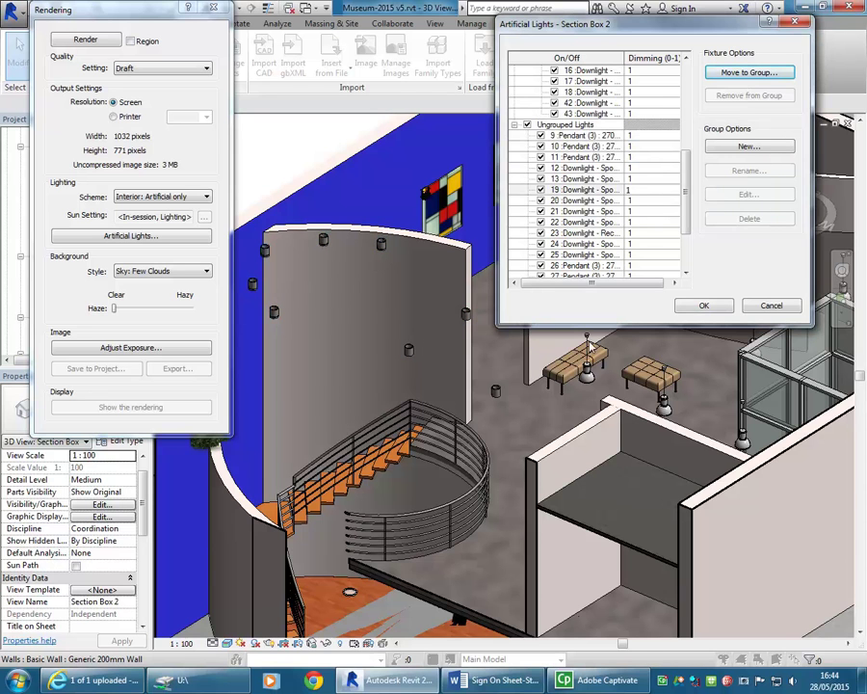
pyautogui.click(703, 307)
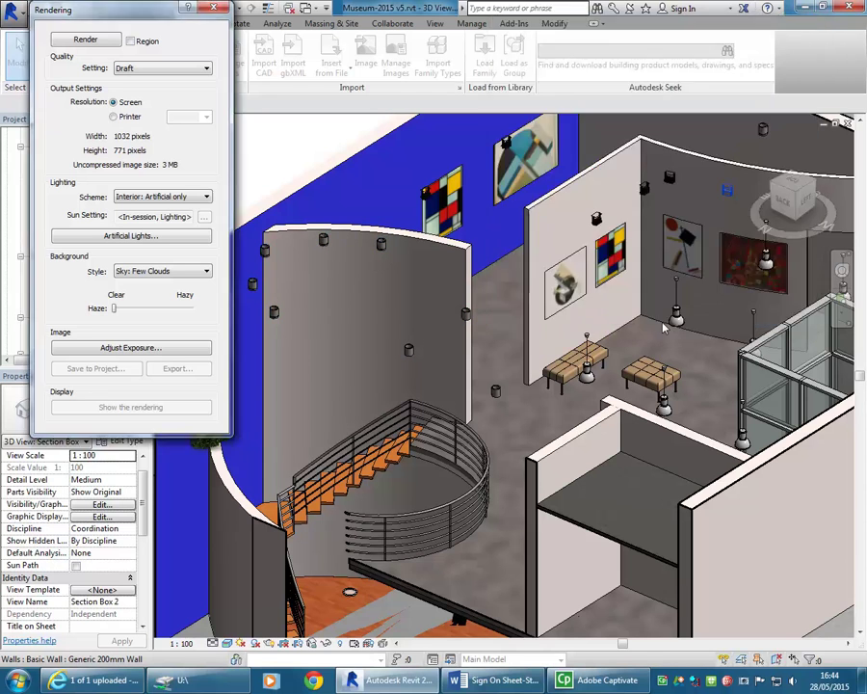
# Identify the remaining downlight beside the staircase by its Mark and move downlight 41 into the Staircase Lights group
pyautogui.click(495, 393)
pyautogui.click(495, 392)
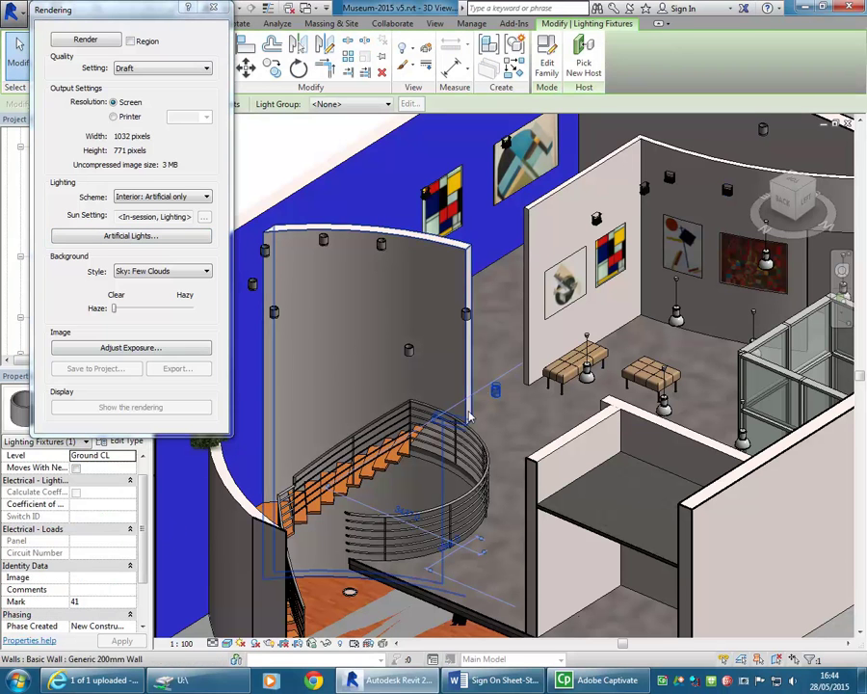
pyautogui.click(159, 237)
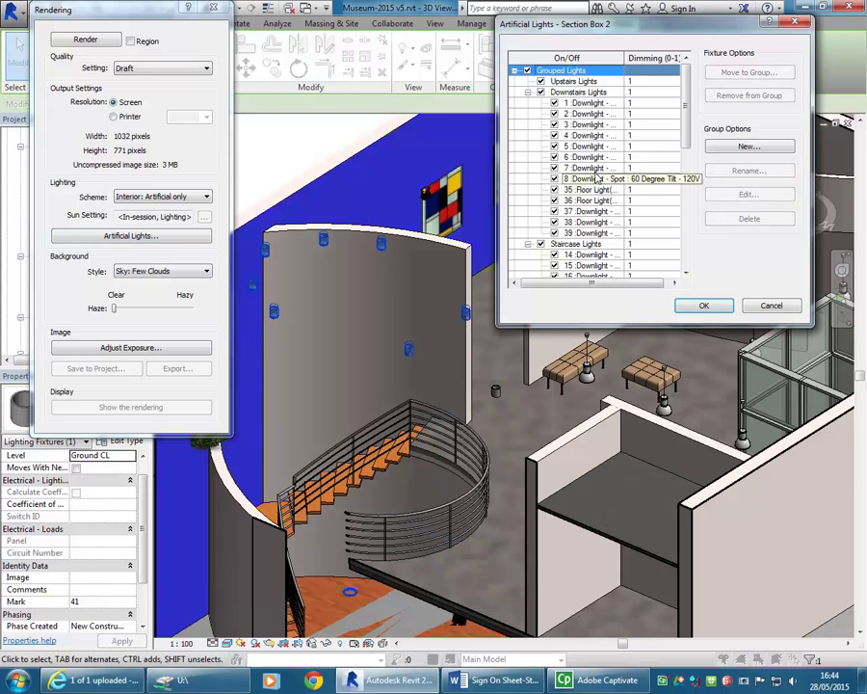
pyautogui.moveTo(687, 99); pyautogui.dragTo(687, 193)
pyautogui.click(617, 266)
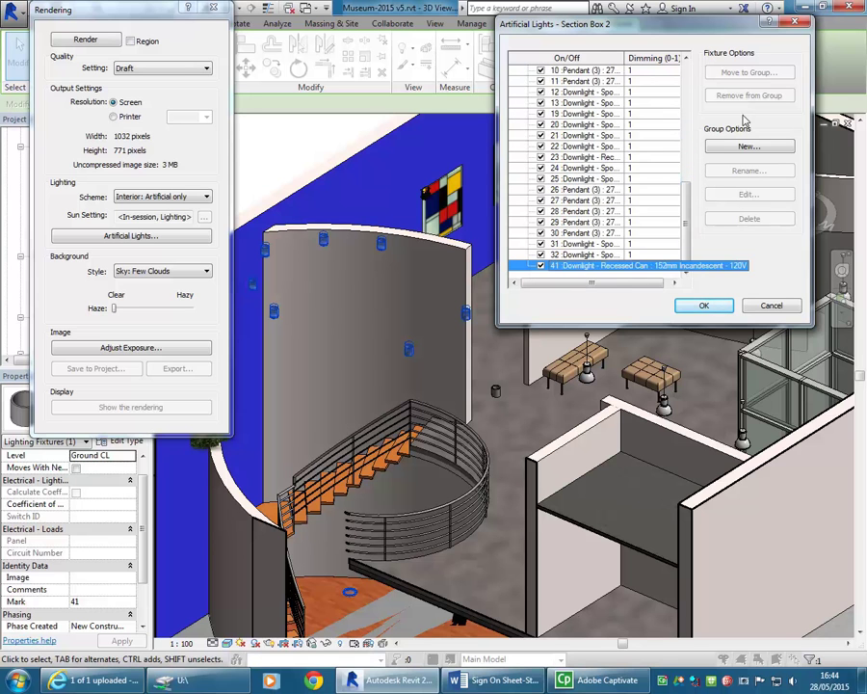
pyautogui.click(749, 73)
pyautogui.click(717, 168)
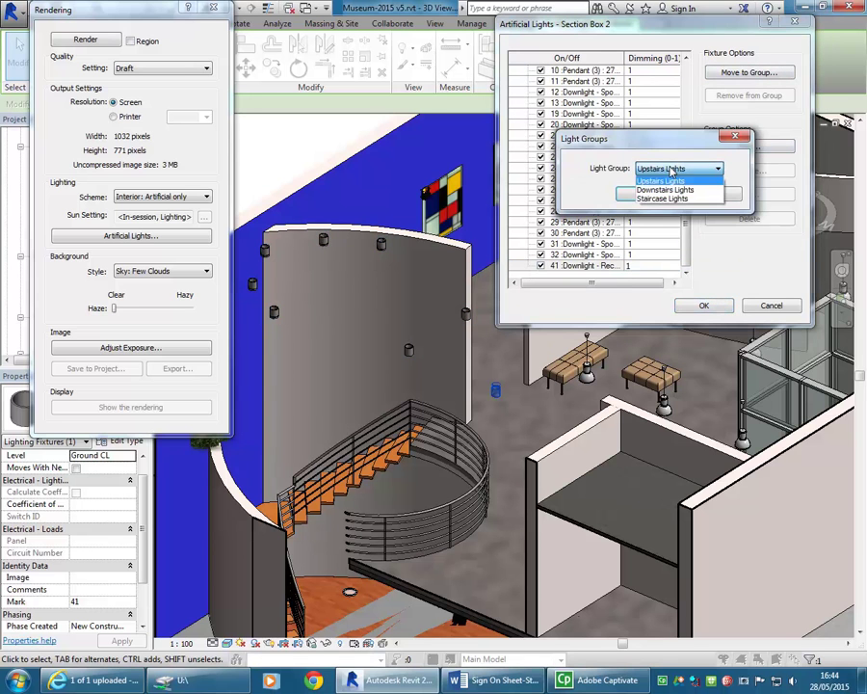
pyautogui.click(689, 196)
pyautogui.click(644, 194)
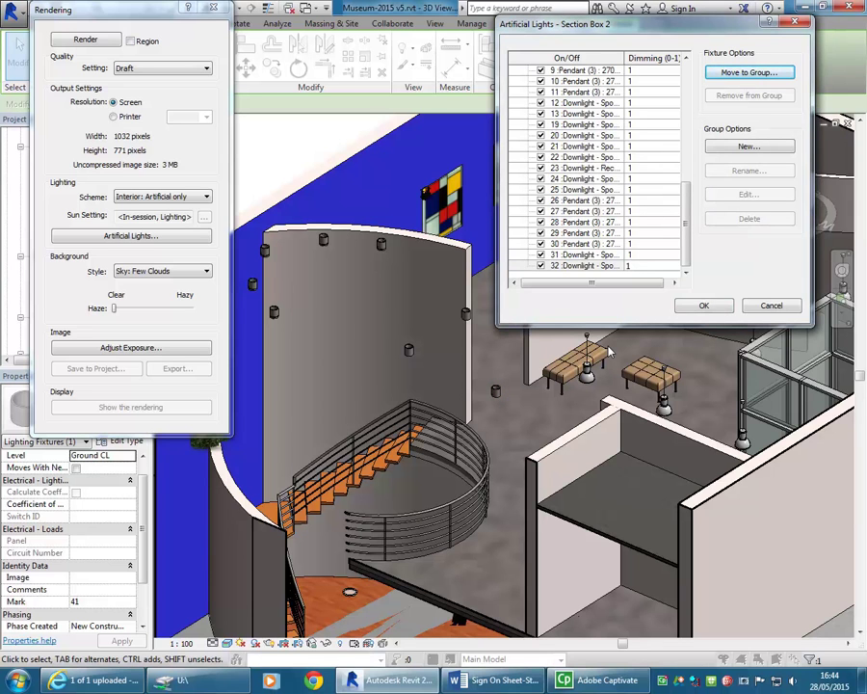
# Move all remaining ungrouped fixtures through downlight 32 into the Upstairs Lights group, accept the light groups and close the rendering settings
pyautogui.moveTo(684, 188)
pyautogui.mouseDown()
pyautogui.moveTo(679, 152)
pyautogui.moveTo(686, 236)
pyautogui.moveTo(684, 159)
pyautogui.moveTo(695, 192)
pyautogui.mouseUp()
pyautogui.click(593, 168)
pyautogui.moveTo(566, 24); pyautogui.dragTo(351, 26)
pyautogui.scroll(-3, 459, 170)
pyautogui.keyDown('shift'); pyautogui.click(353, 252); pyautogui.keyUp('shift')
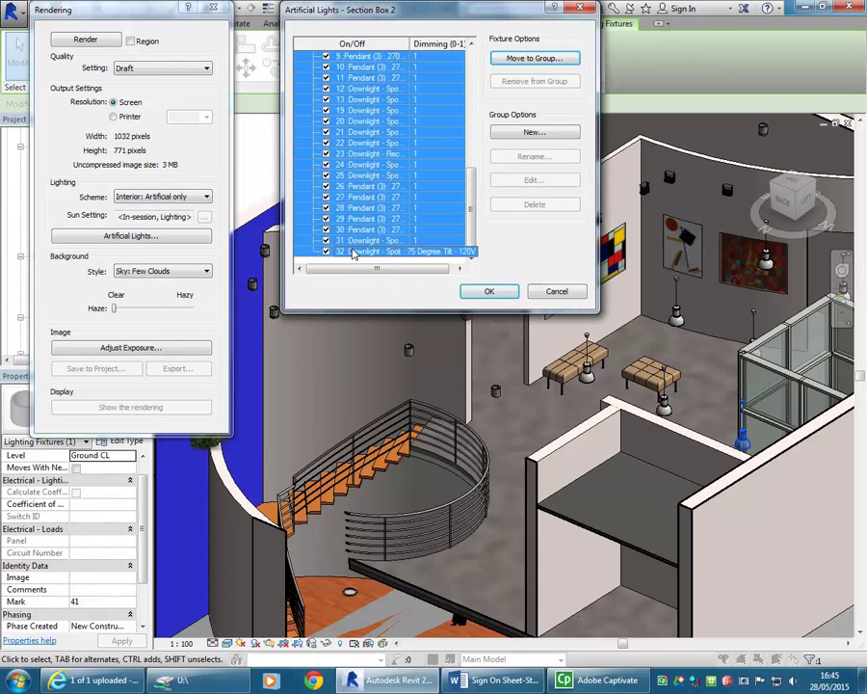
pyautogui.moveTo(295, 14); pyautogui.dragTo(433, 21)
pyautogui.click(540, 63)
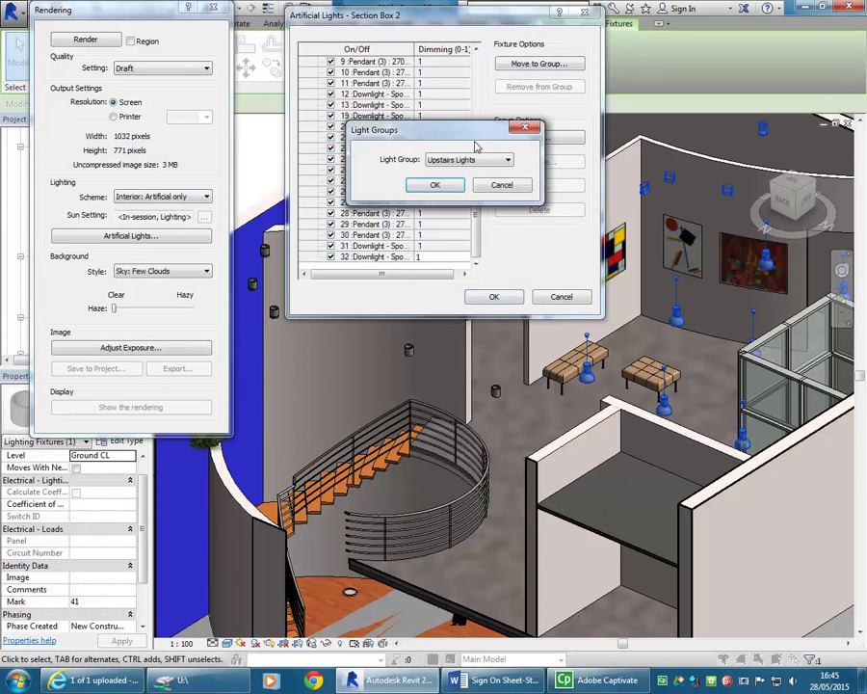
pyautogui.click(434, 184)
pyautogui.click(487, 297)
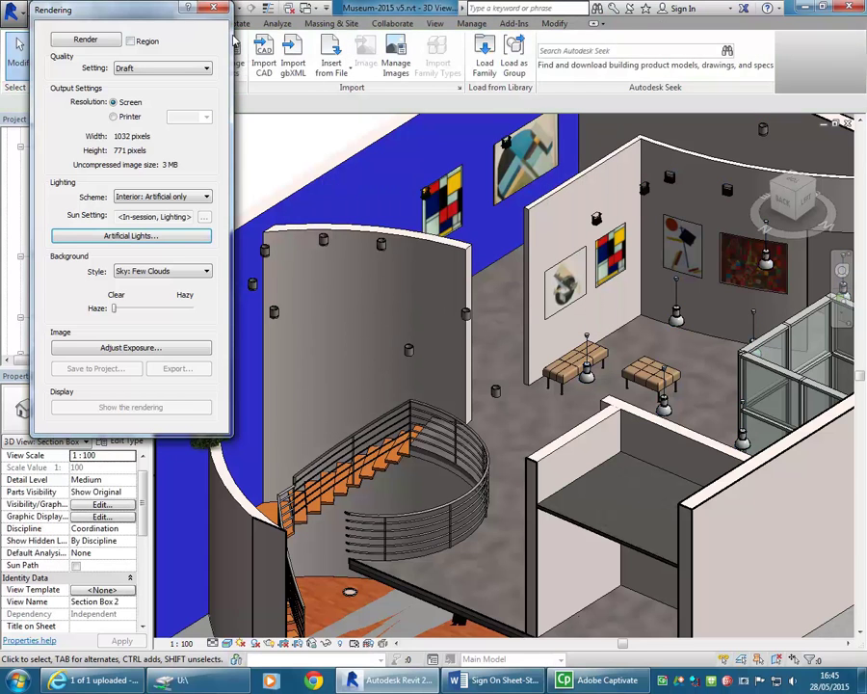
pyautogui.click(213, 8)
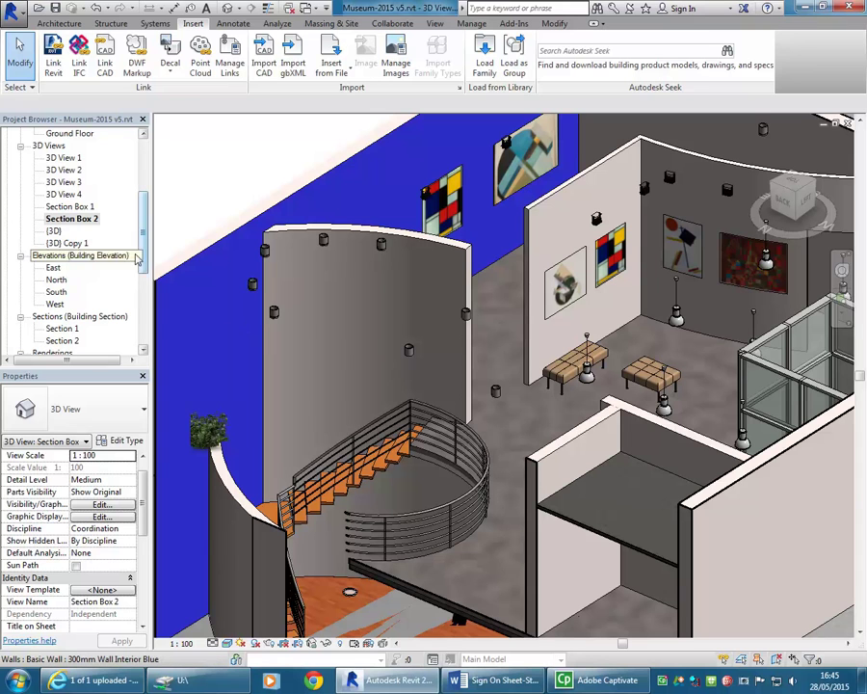
# Open 3D View 4 and save the project as a new version named Museum-2015 v6.rvt
pyautogui.doubleClick(63, 193)
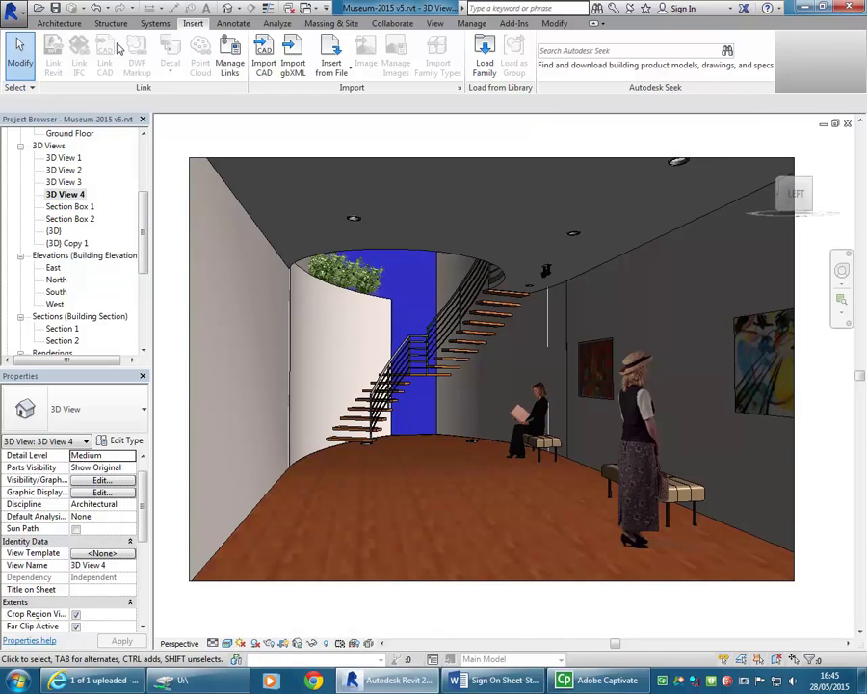
pyautogui.click(12, 10)
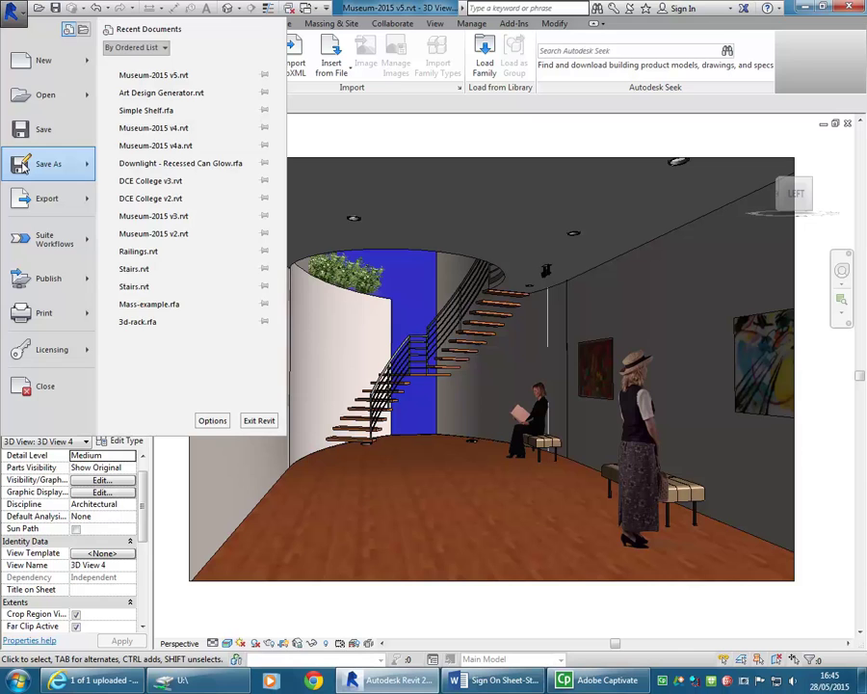
pyautogui.moveTo(19, 166)
pyautogui.click(108, 73)
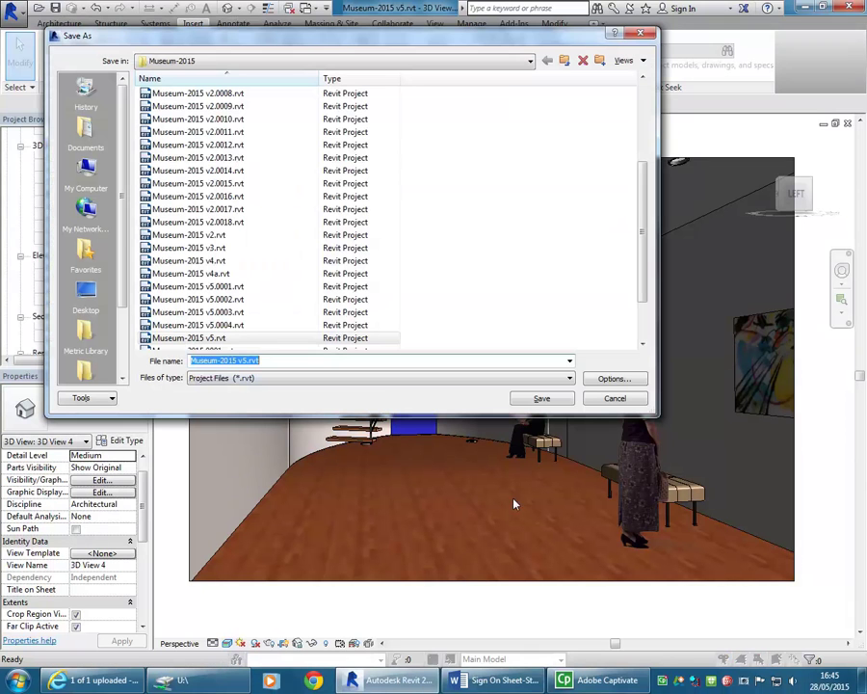
pyautogui.click(248, 361)
pyautogui.press('BackSpace')
pyautogui.write('6')
pyautogui.click(553, 398)
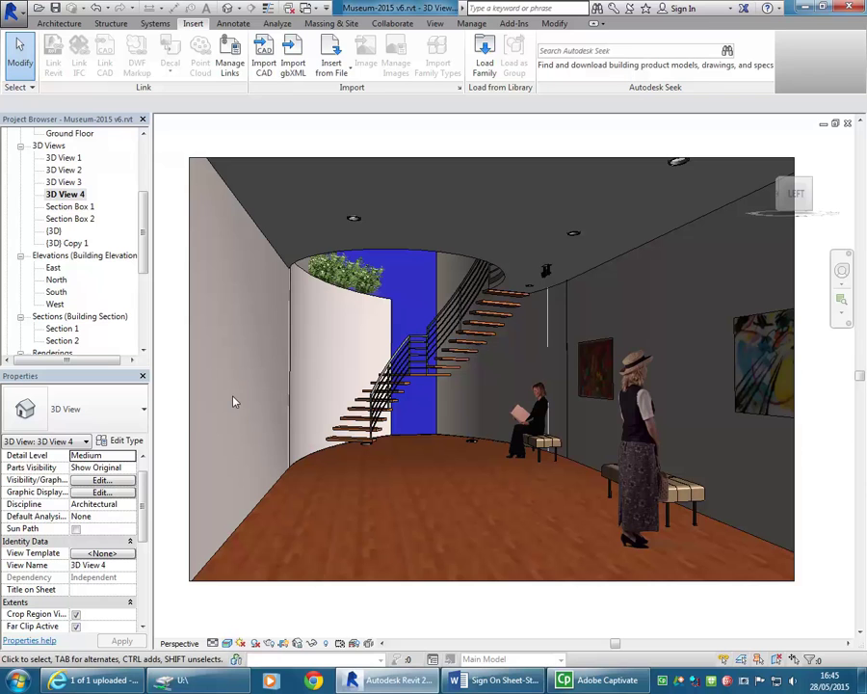
# Render 3D View 4 at Medium quality and 150 DPI with the Interior: Artificial only lighting scheme
pyautogui.click(271, 644)
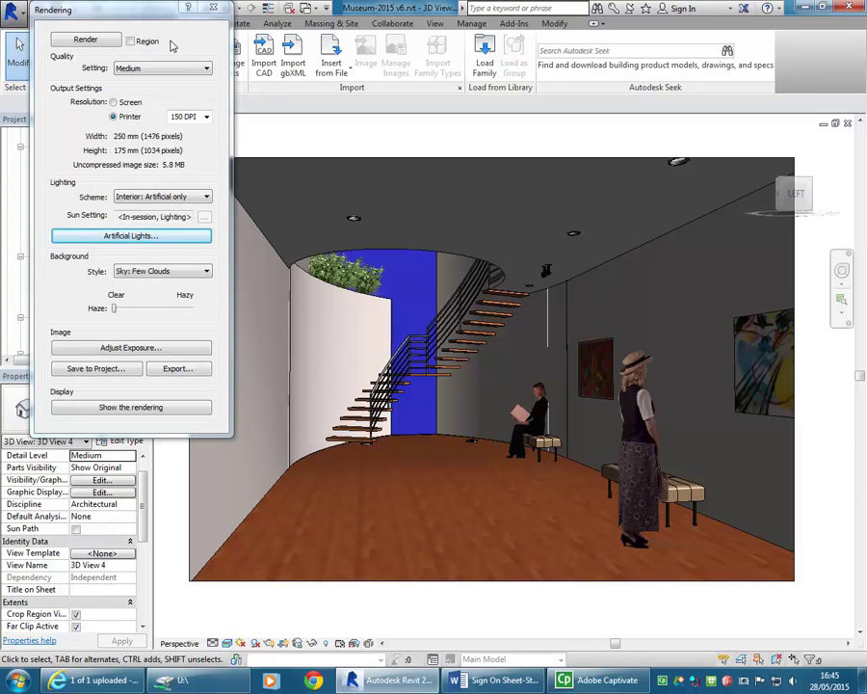
pyautogui.click(73, 38)
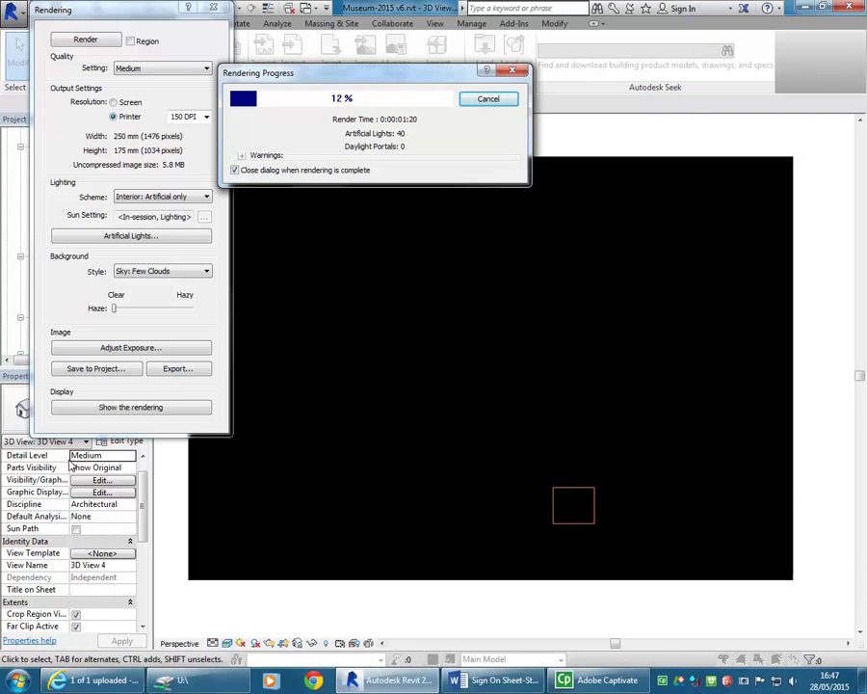
# Switch to Internet Explorer, search Google for "immediate entourage" in a new tab and open the Immediate Entourage website in a maximized window
pyautogui.click(73, 680)
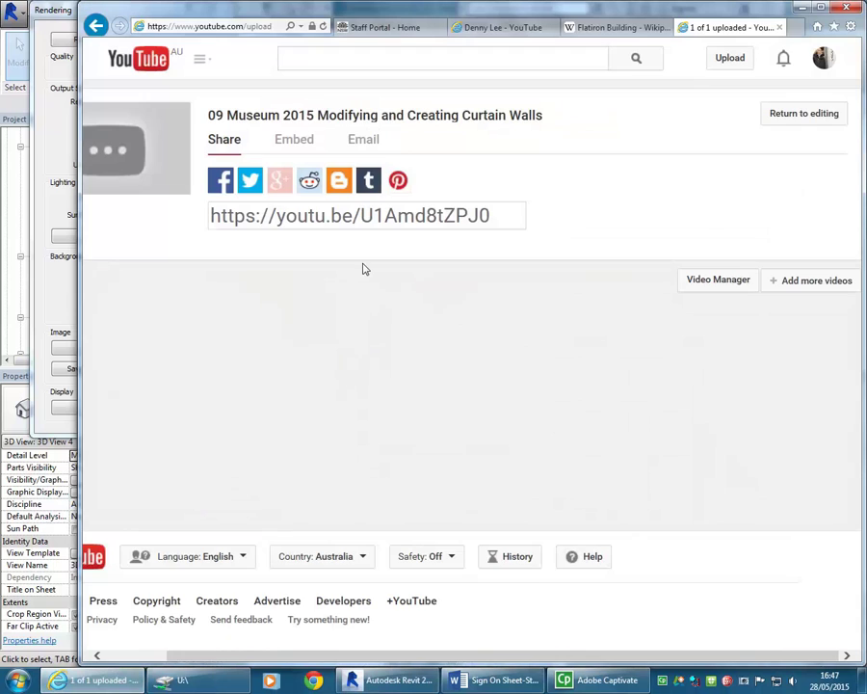
pyautogui.click(793, 27)
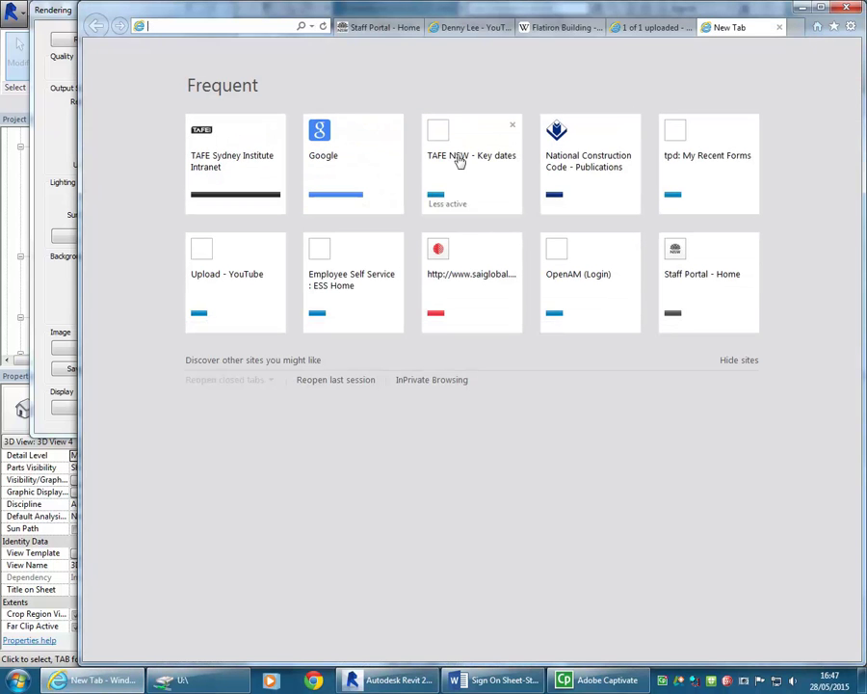
pyautogui.click(368, 151)
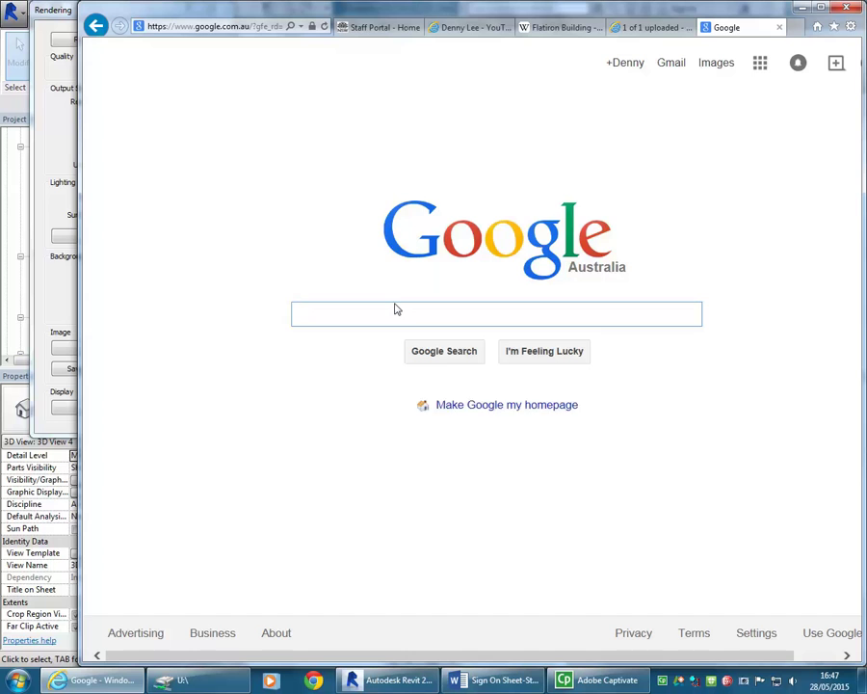
pyautogui.write('immediate')
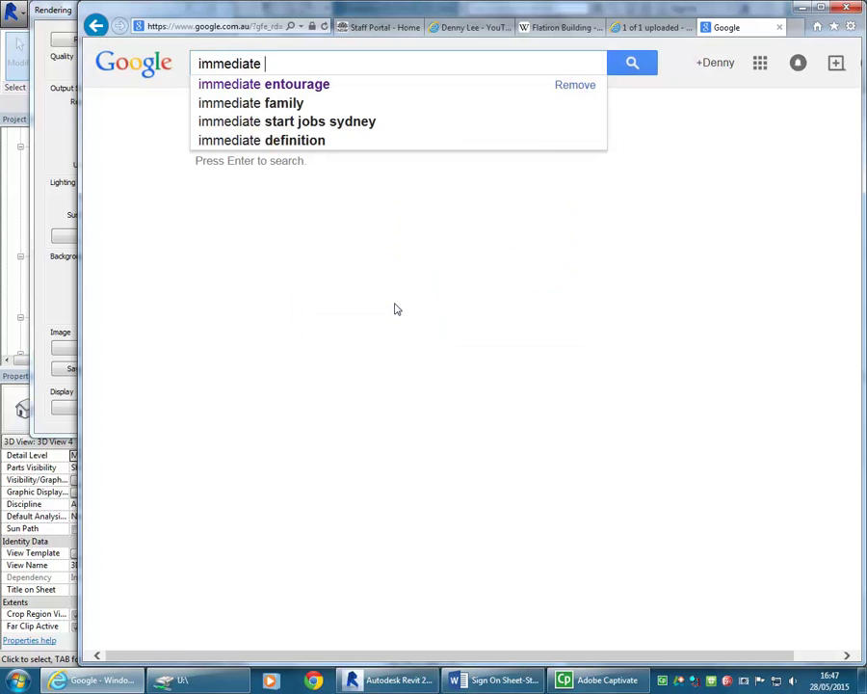
pyautogui.press('Down')
pyautogui.press('Return')
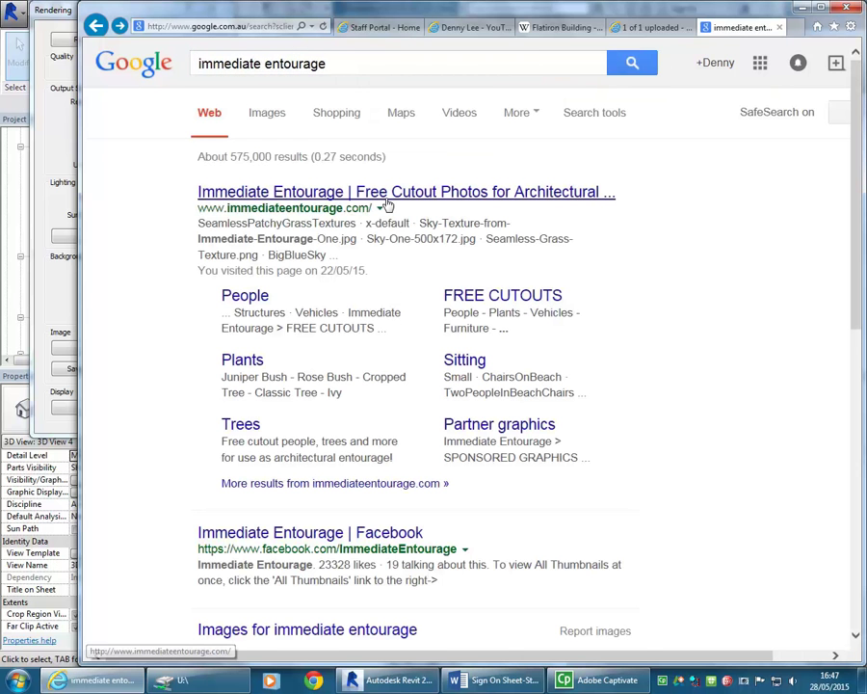
pyautogui.click(347, 192)
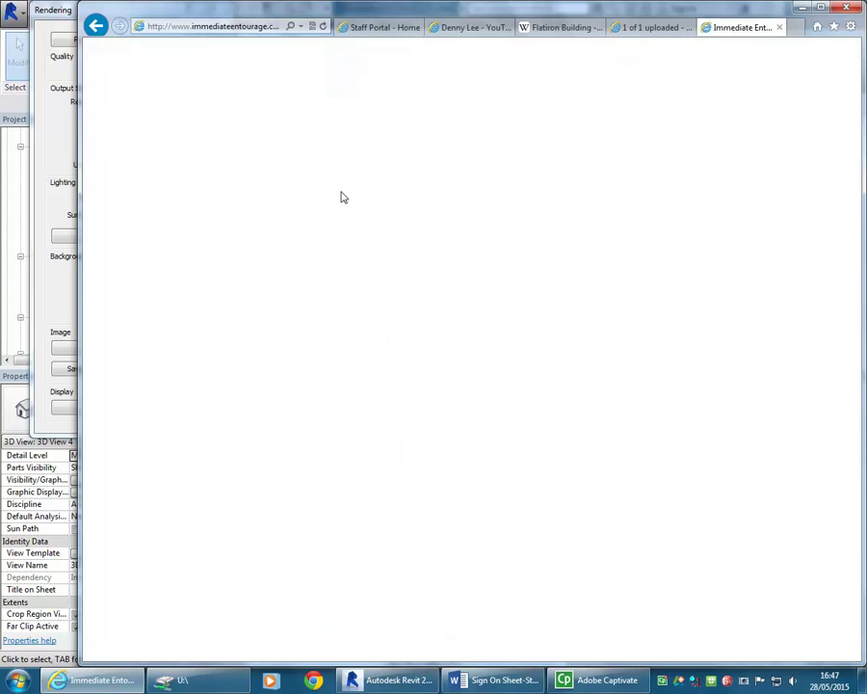
pyautogui.click(820, 10)
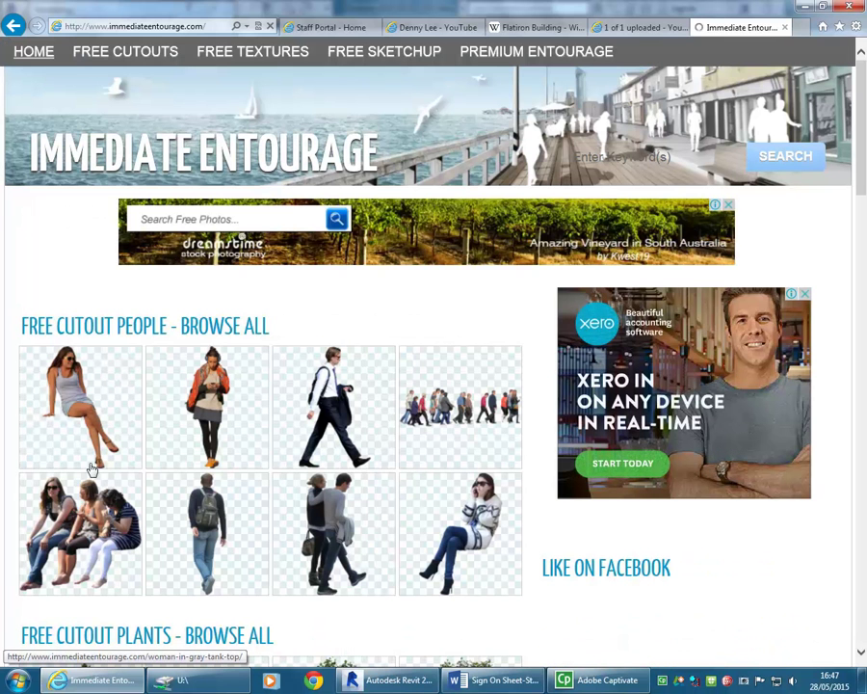
# Look over the site's free cutouts, textures and models, and open the full category of free cutout people
pyautogui.scroll(-6, 73, 479)
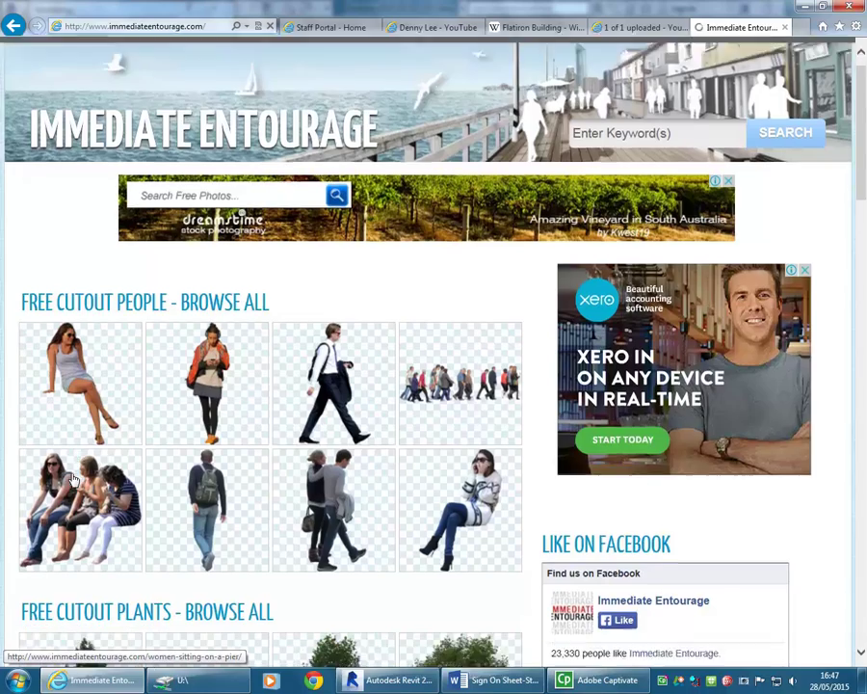
pyautogui.scroll(4, 73, 479)
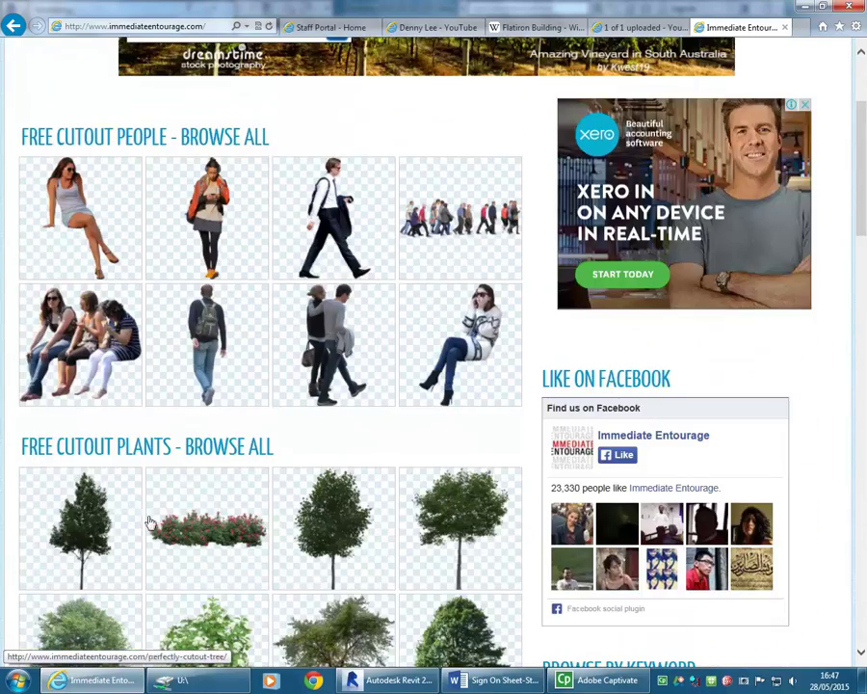
pyautogui.scroll(-3, 145, 463)
pyautogui.scroll(-4, 183, 544)
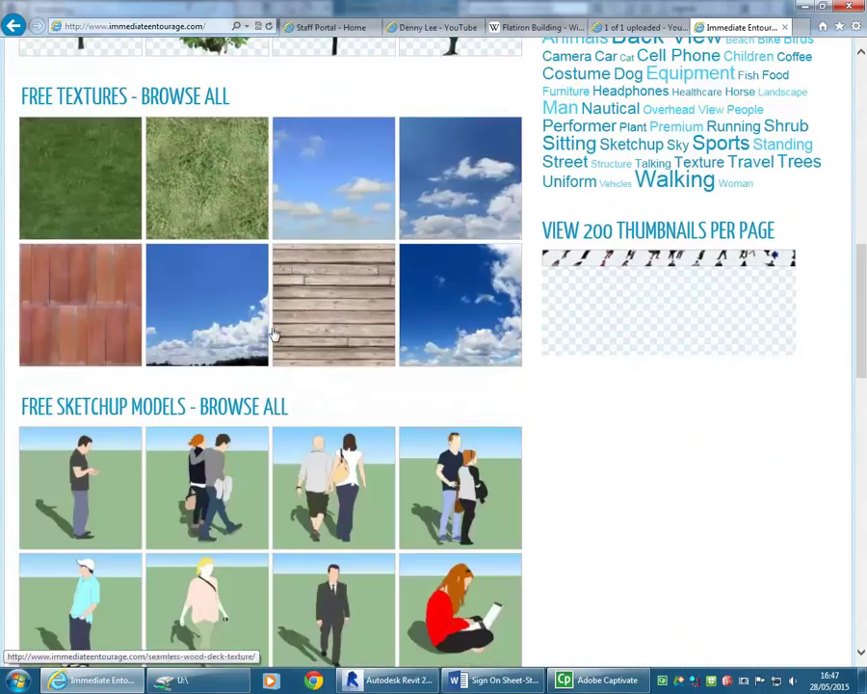
pyautogui.scroll(-10, 142, 417)
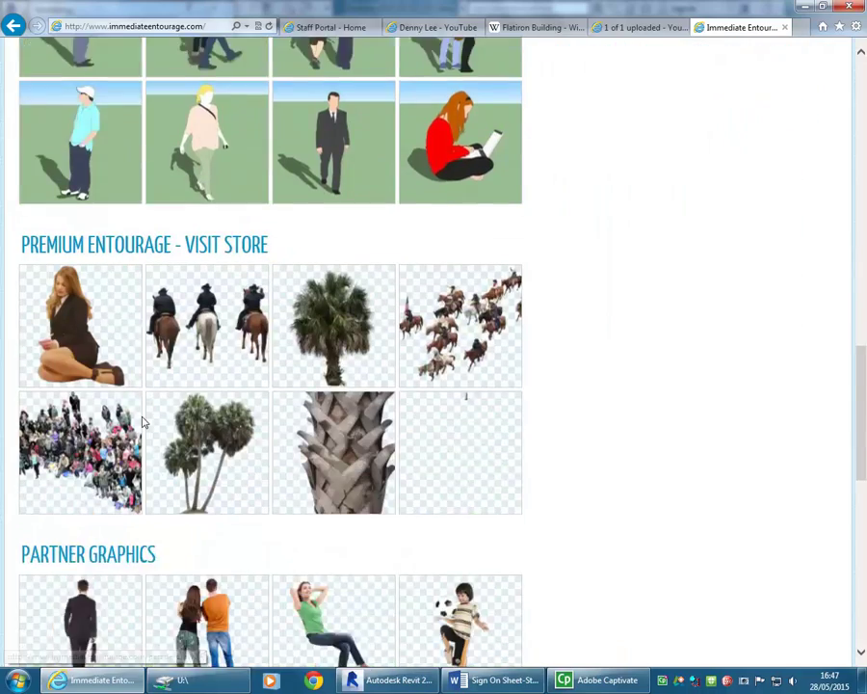
pyautogui.scroll(20, 142, 420)
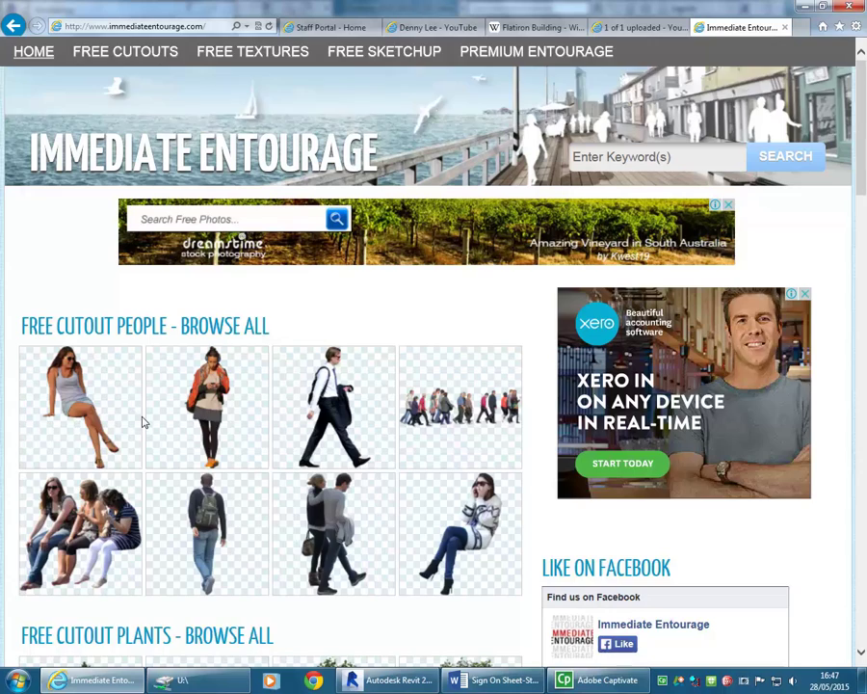
pyautogui.scroll(-1, 184, 260)
pyautogui.click(208, 233)
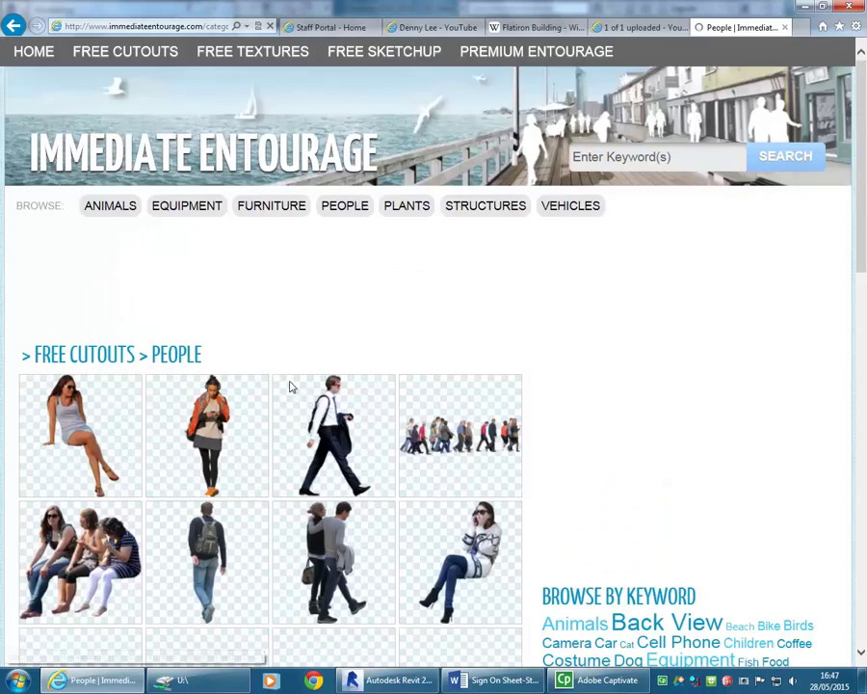
# Examine the people cutouts on the first page of the category for figures suited to the museum renderings
pyautogui.scroll(-4, 294, 386)
pyautogui.scroll(-1, 289, 472)
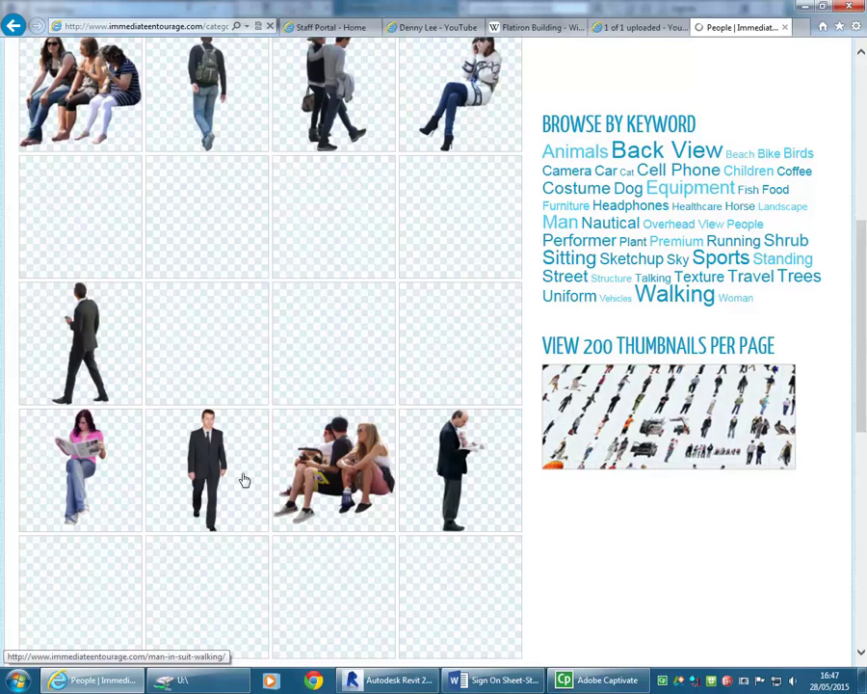
pyautogui.scroll(3, 307, 385)
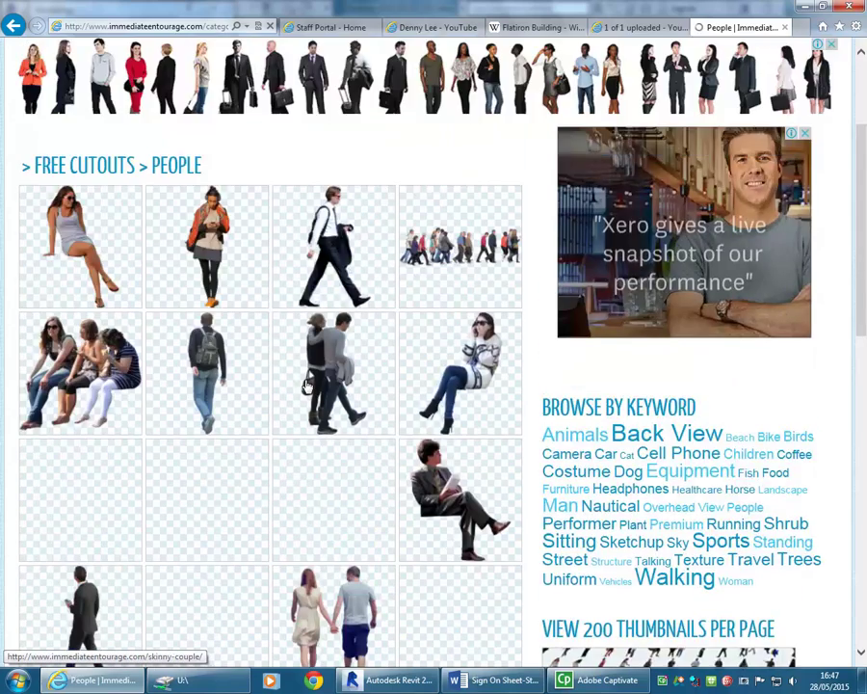
pyautogui.scroll(2, 305, 385)
pyautogui.scroll(-1, 313, 376)
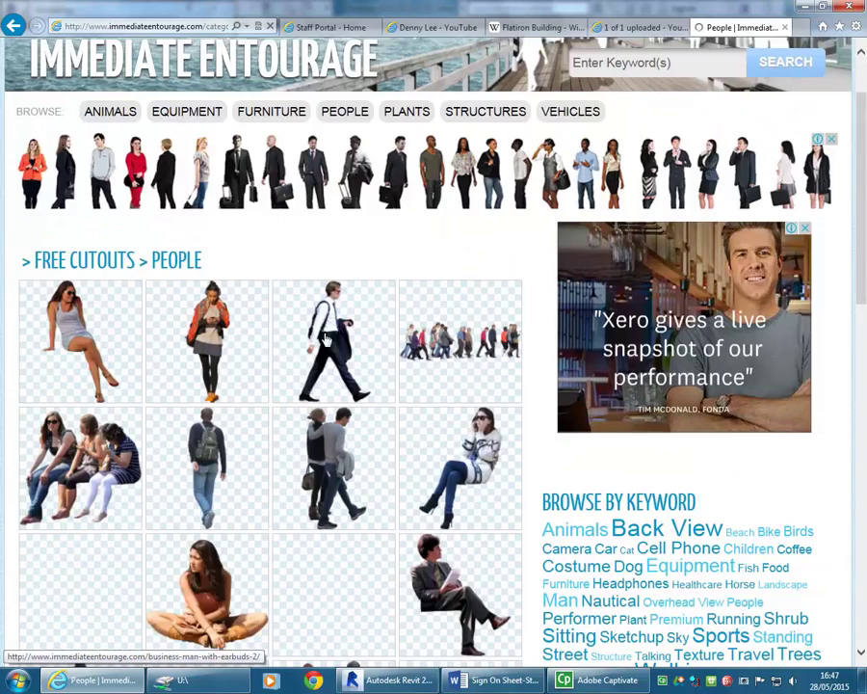
pyautogui.scroll(-6, 211, 341)
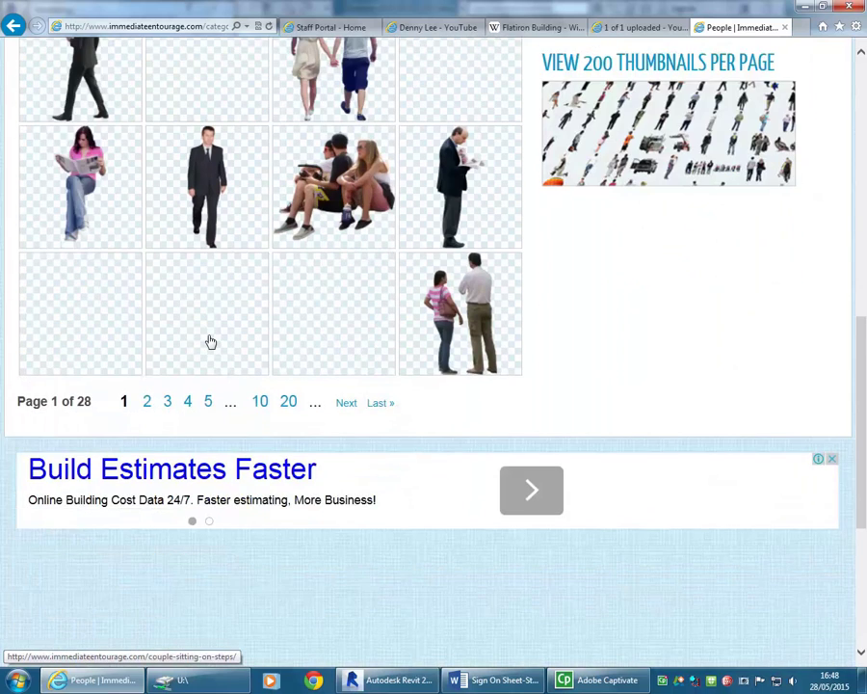
pyautogui.scroll(2, 211, 341)
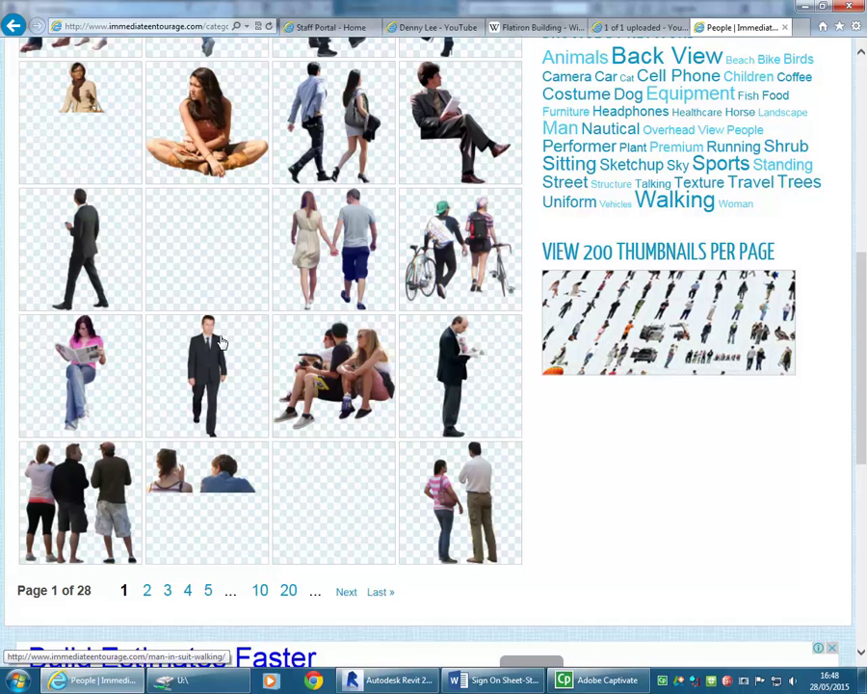
pyautogui.scroll(2, 221, 342)
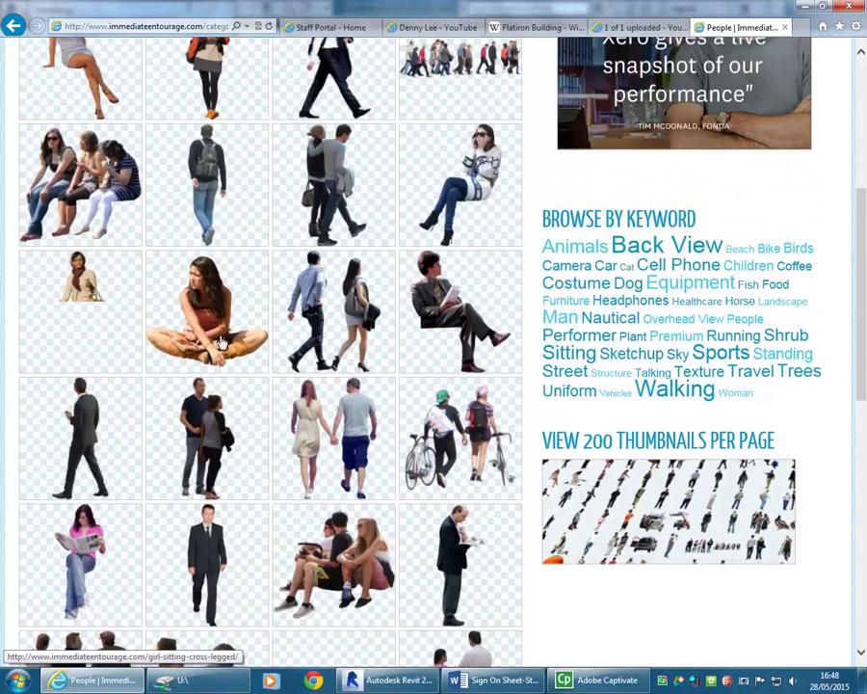
pyautogui.scroll(2, 221, 342)
pyautogui.scroll(-2, 67, 405)
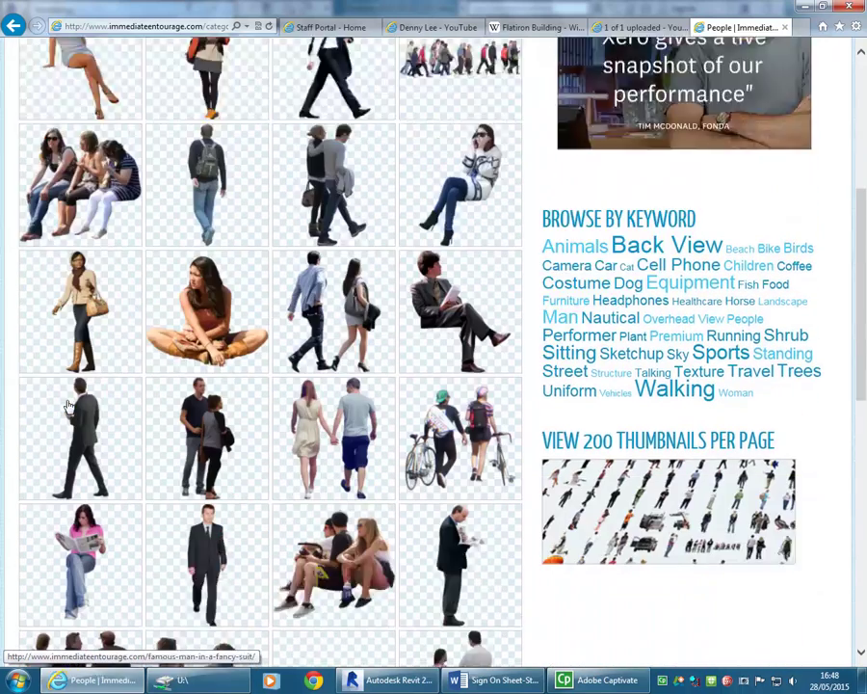
pyautogui.scroll(-4, 67, 404)
pyautogui.scroll(2, 68, 407)
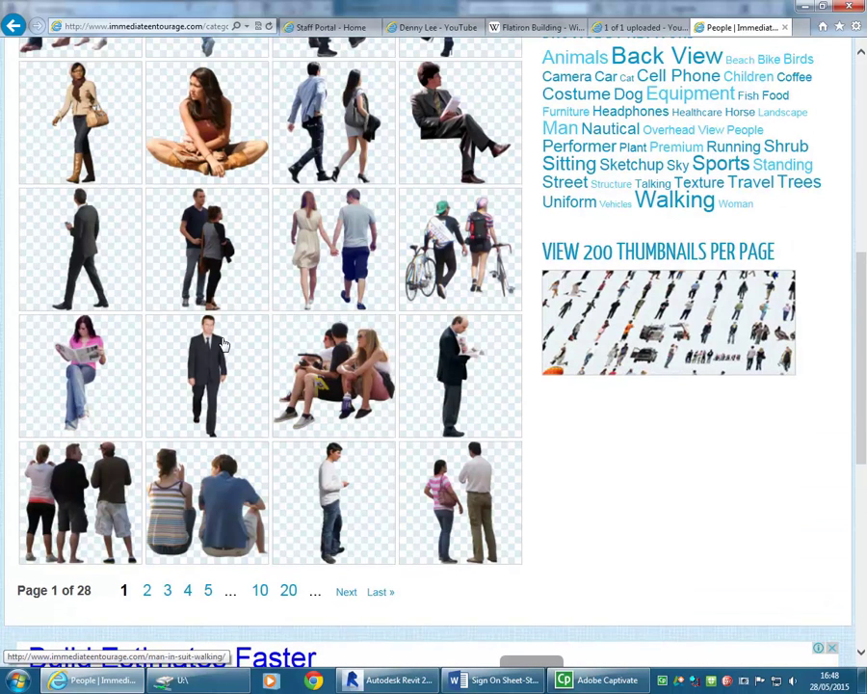
pyautogui.scroll(-1, 289, 496)
# Go to page 4 of the people cutouts and open the cutout of the man walking away in a grey top
pyautogui.click(190, 499)
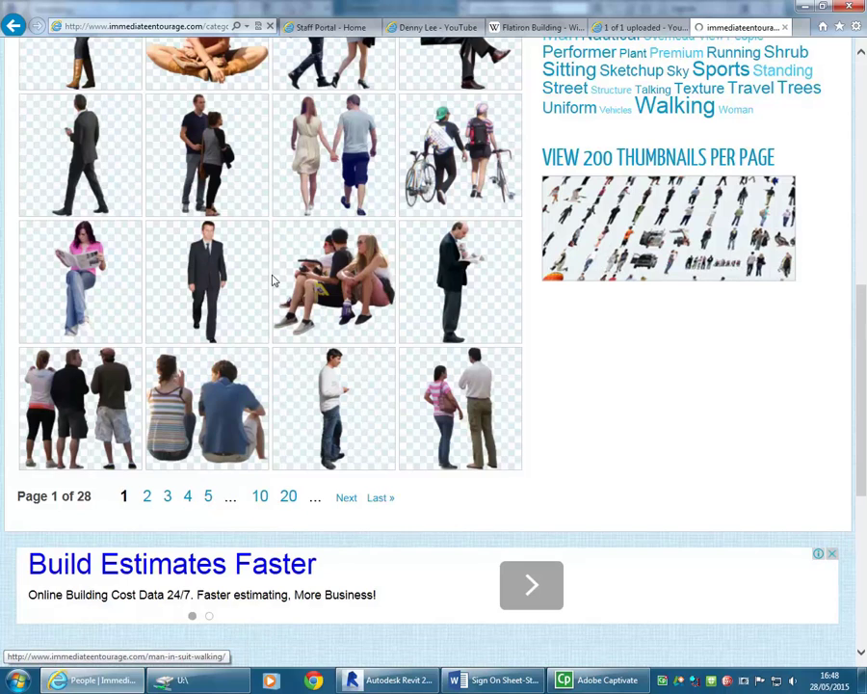
pyautogui.scroll(-3, 337, 441)
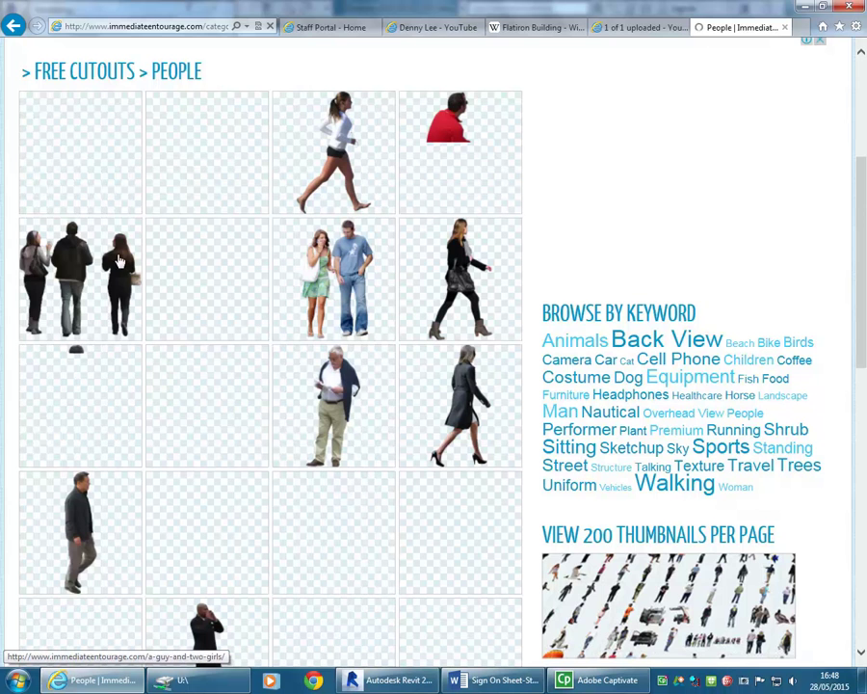
pyautogui.scroll(-1, 82, 303)
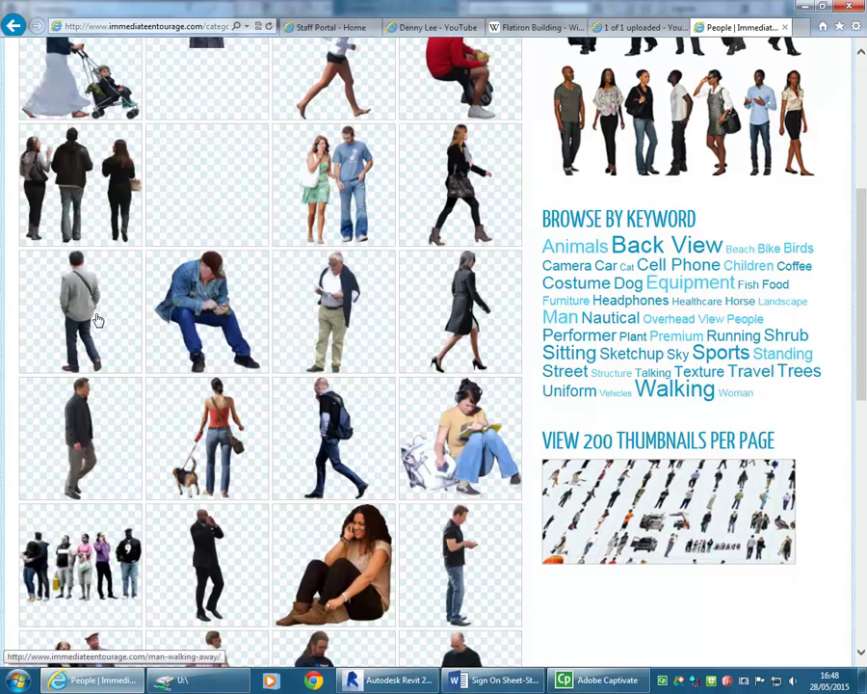
pyautogui.click(70, 289)
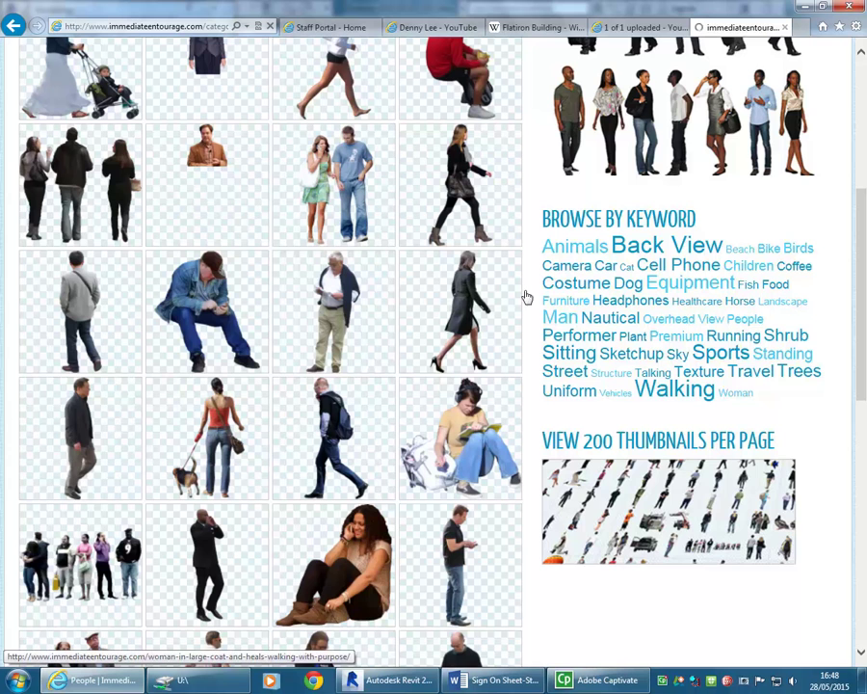
# Open the Man Walking Away cutout's page, look over it and the similar figures, and open the full-size download image
pyautogui.click(79, 313)
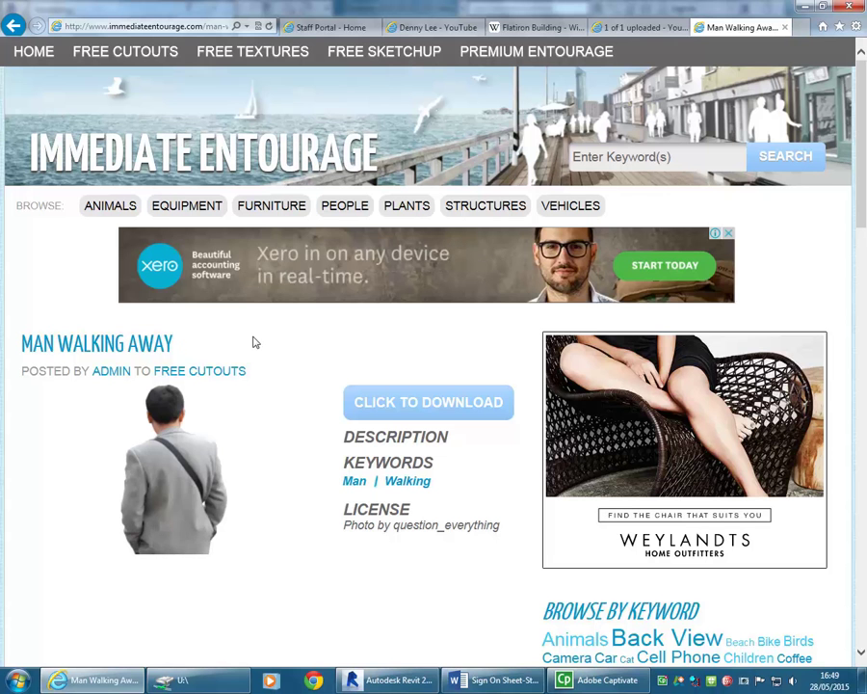
pyautogui.scroll(-5, 255, 343)
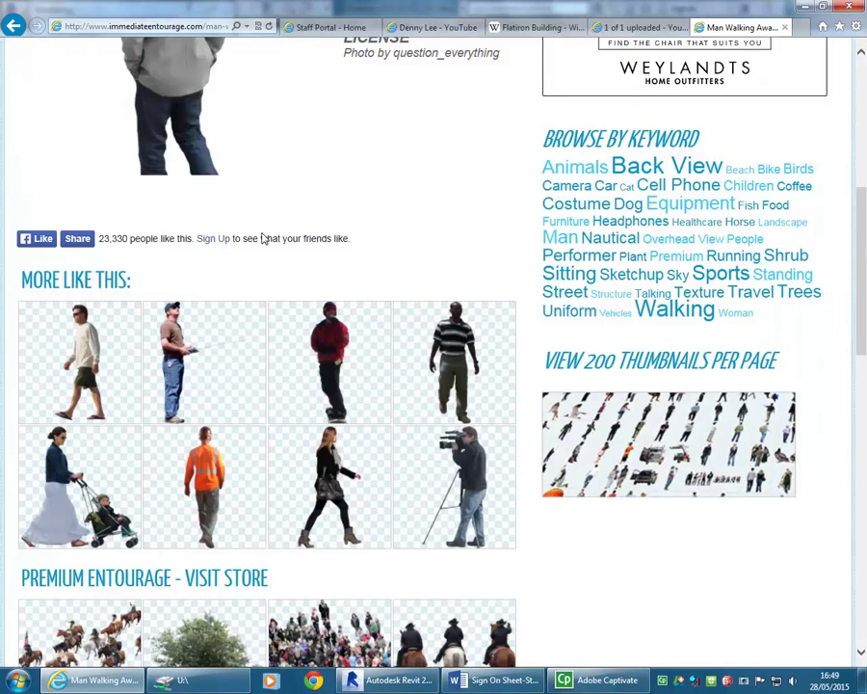
pyautogui.scroll(1, 270, 239)
pyautogui.scroll(3, 271, 243)
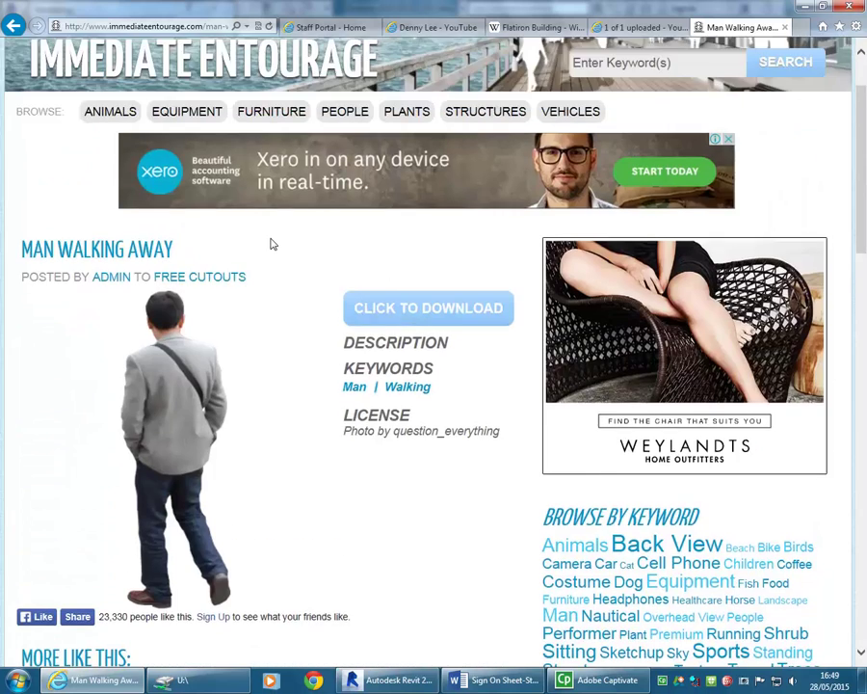
pyautogui.scroll(-3, 271, 243)
pyautogui.scroll(-4, 271, 241)
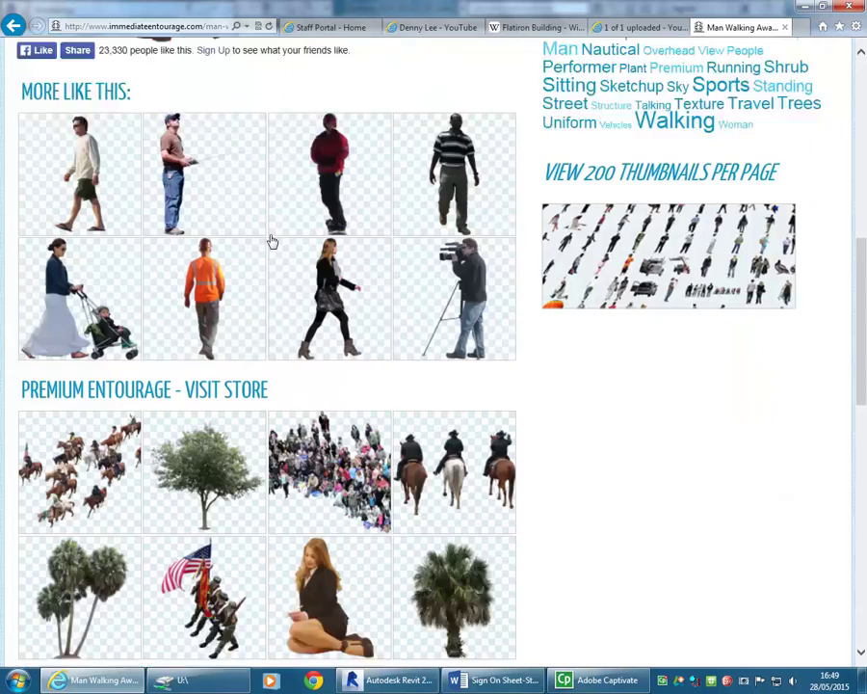
pyautogui.scroll(7, 272, 241)
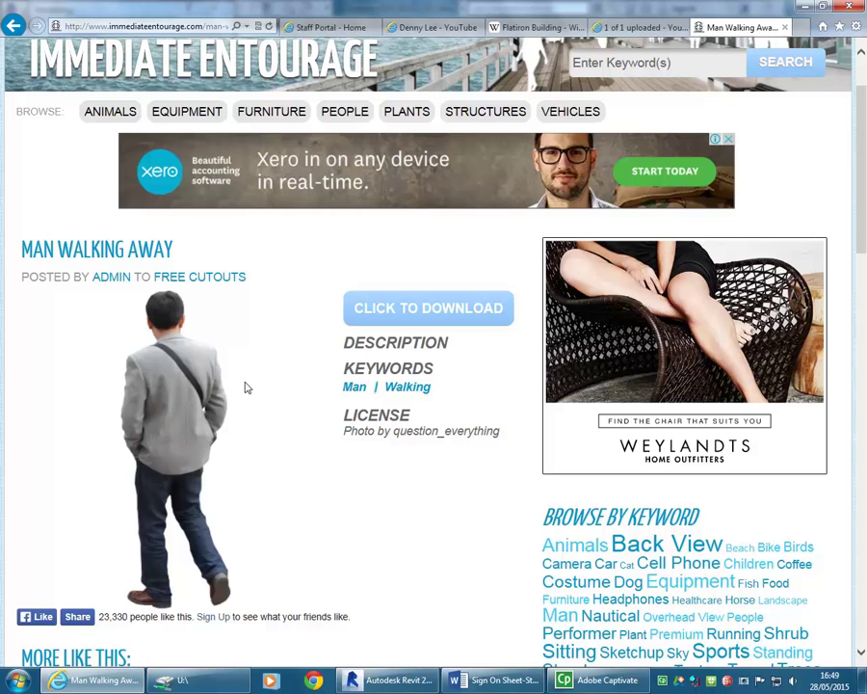
pyautogui.click(451, 314)
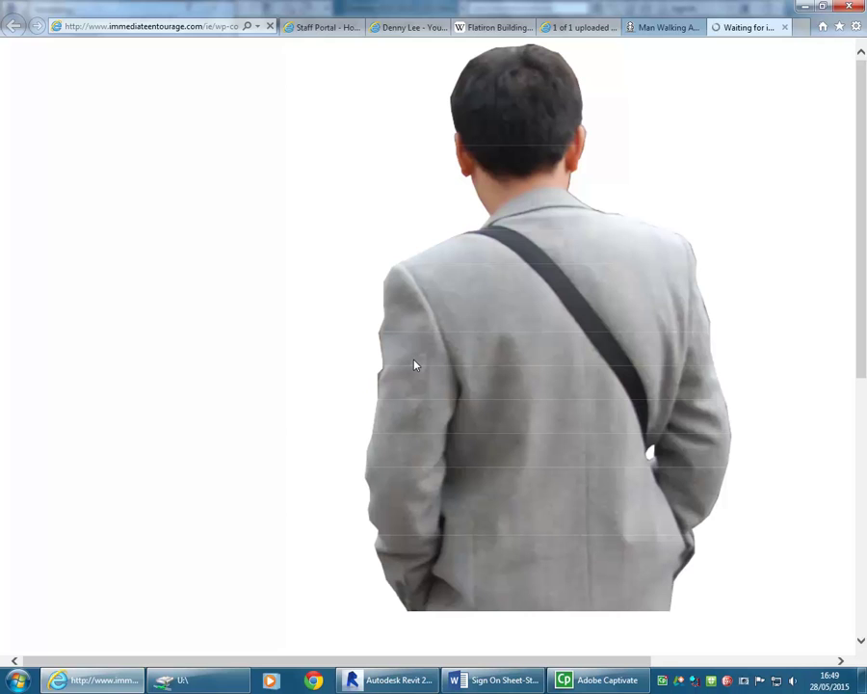
# Check the render progress in Revit, and examine the full-size cutout from head to feet in Internet Explorer
pyautogui.click(803, 5)
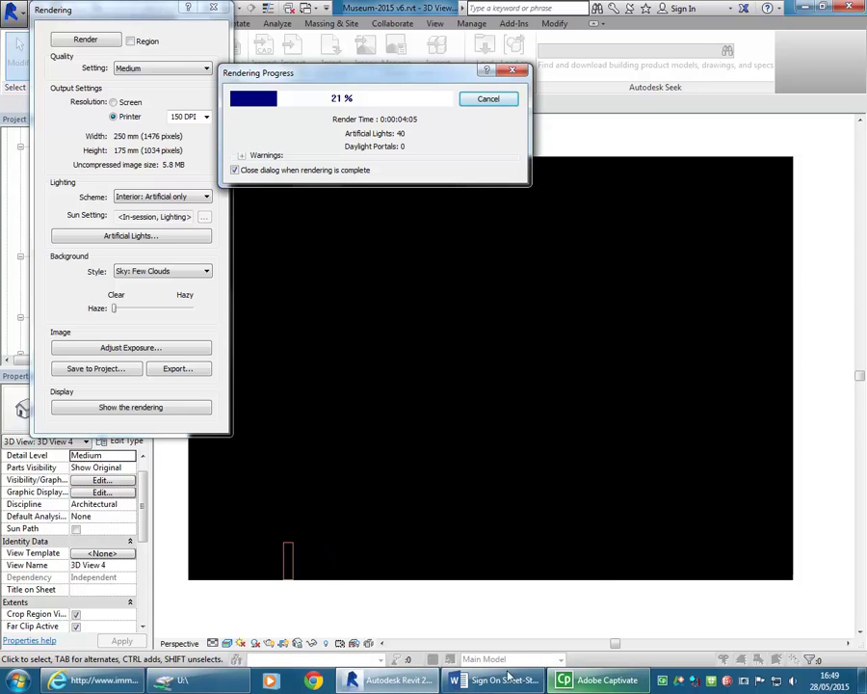
pyautogui.click(96, 677)
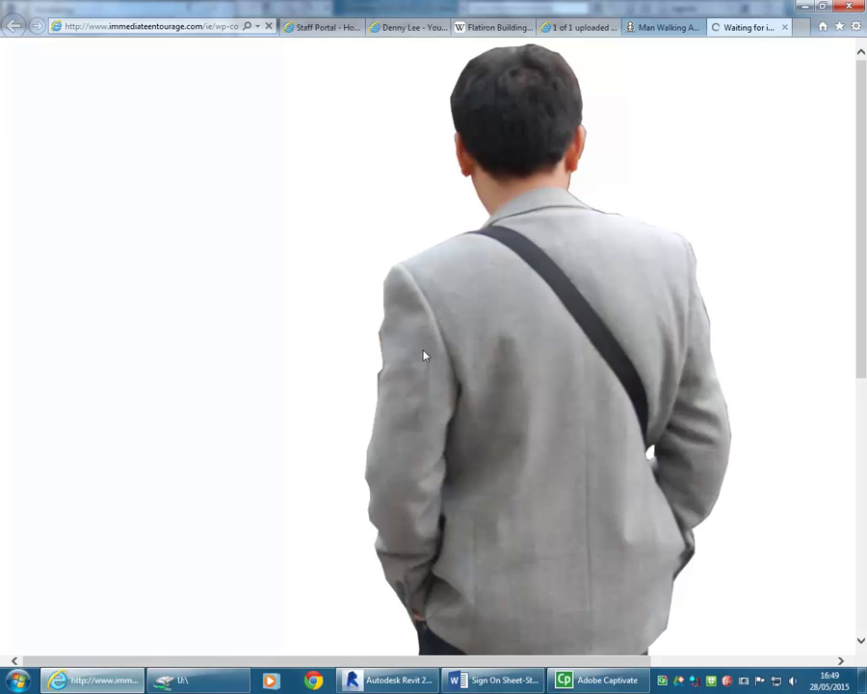
pyautogui.scroll(-5, 419, 356)
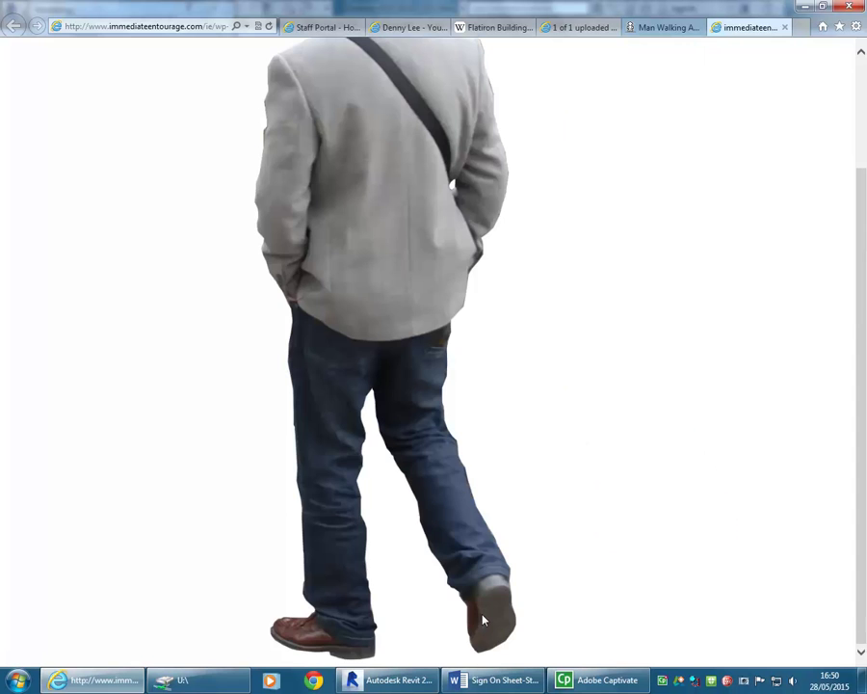
pyautogui.scroll(3, 322, 294)
pyautogui.scroll(-3, 322, 293)
pyautogui.scroll(3, 321, 289)
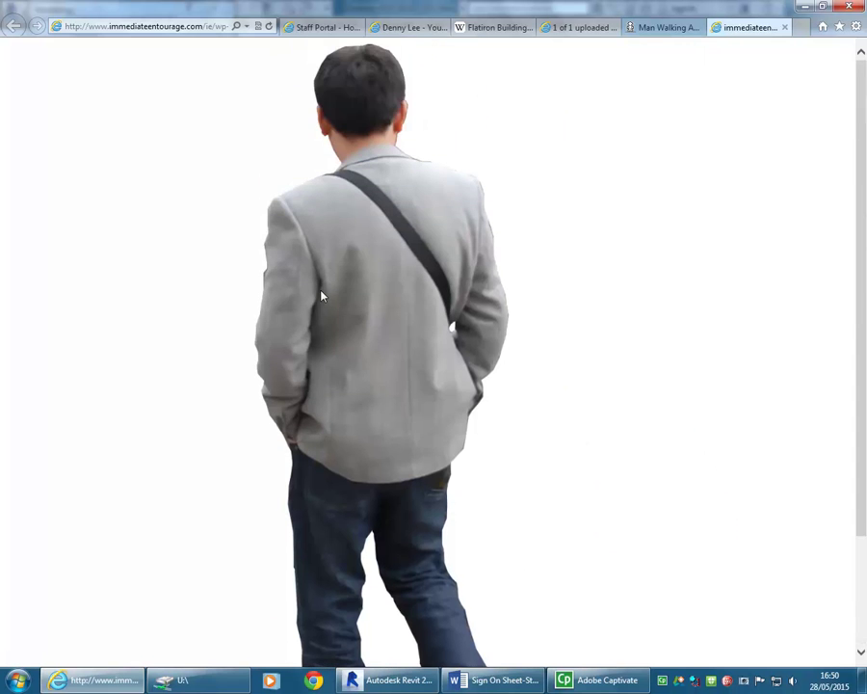
# Start saving the cutout picture and browse to EDU_DC_InteriorDesign > Material Images on the StudentResources (P:) drive
pyautogui.rightClick(322, 267)
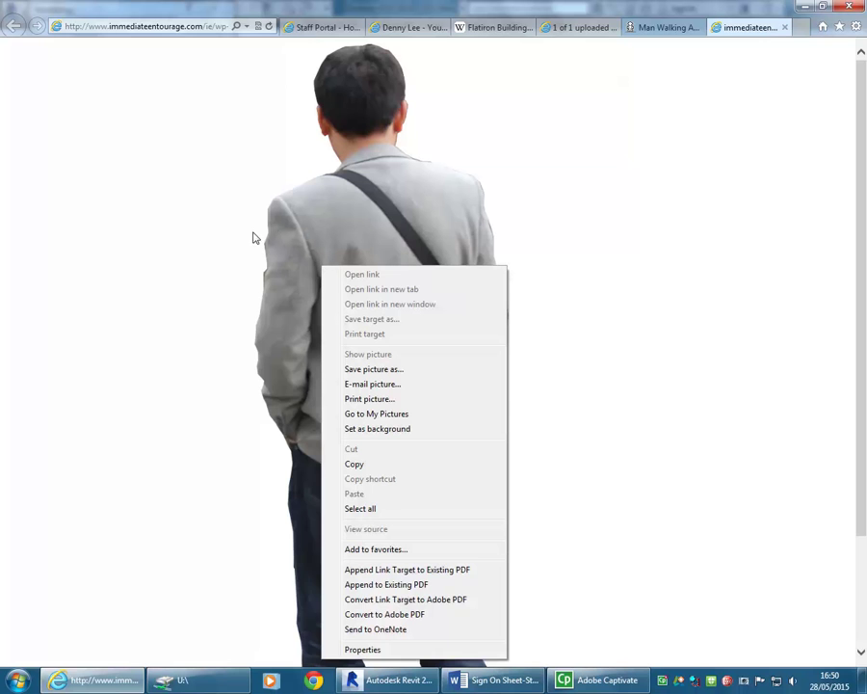
pyautogui.click(374, 370)
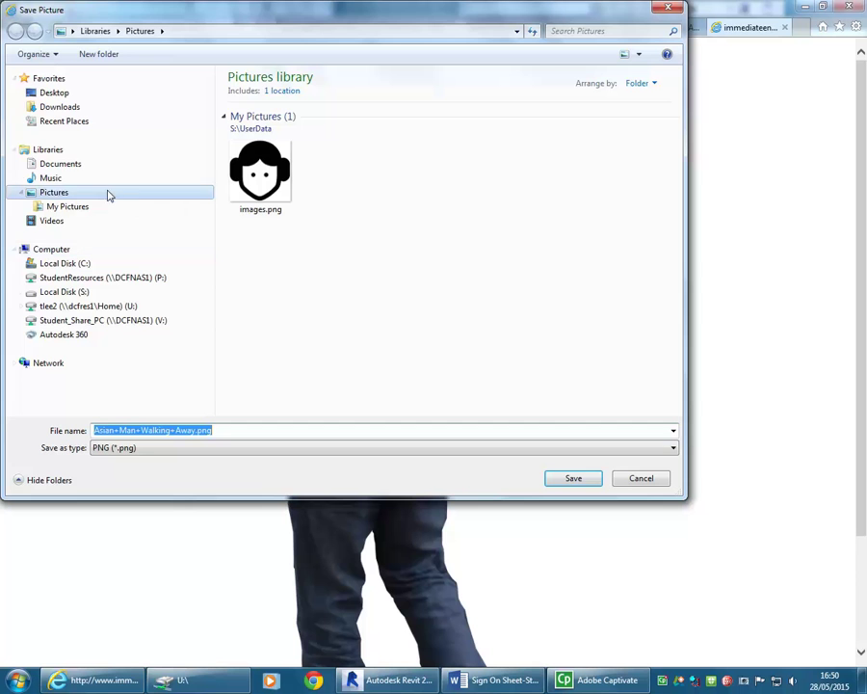
pyautogui.click(94, 280)
pyautogui.click(293, 196)
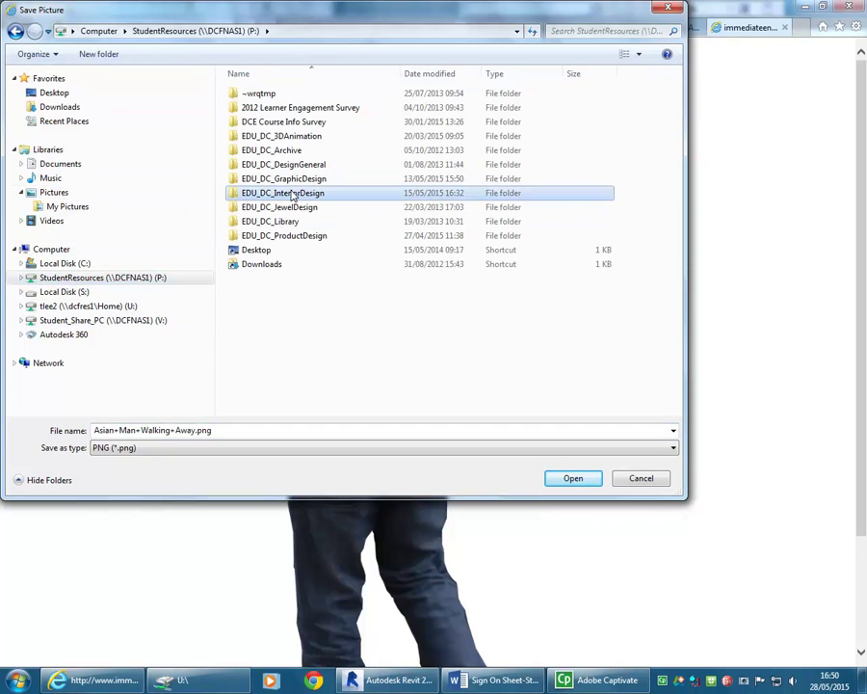
pyautogui.doubleClick(293, 195)
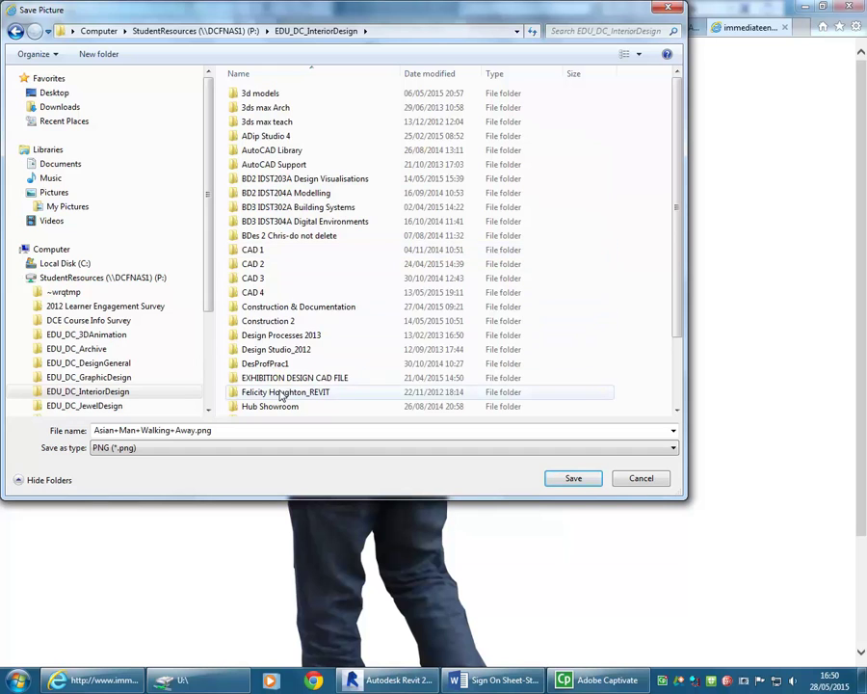
pyautogui.scroll(-2, 281, 395)
pyautogui.doubleClick(275, 338)
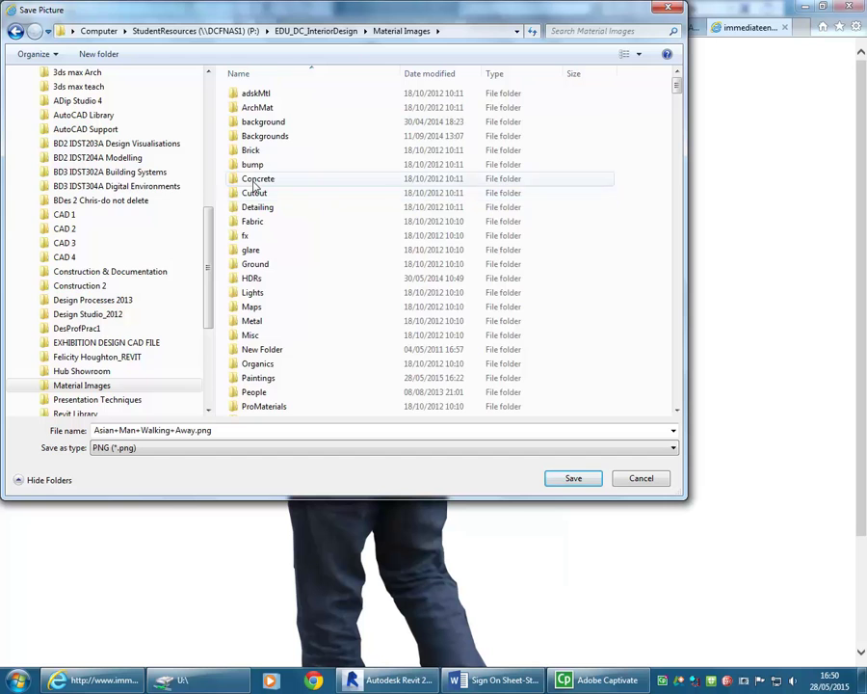
# Look in the Cutout folder, and save the picture as Asian+Man+Walking+Away.png in the People folder of Material Images instead
pyautogui.doubleClick(255, 193)
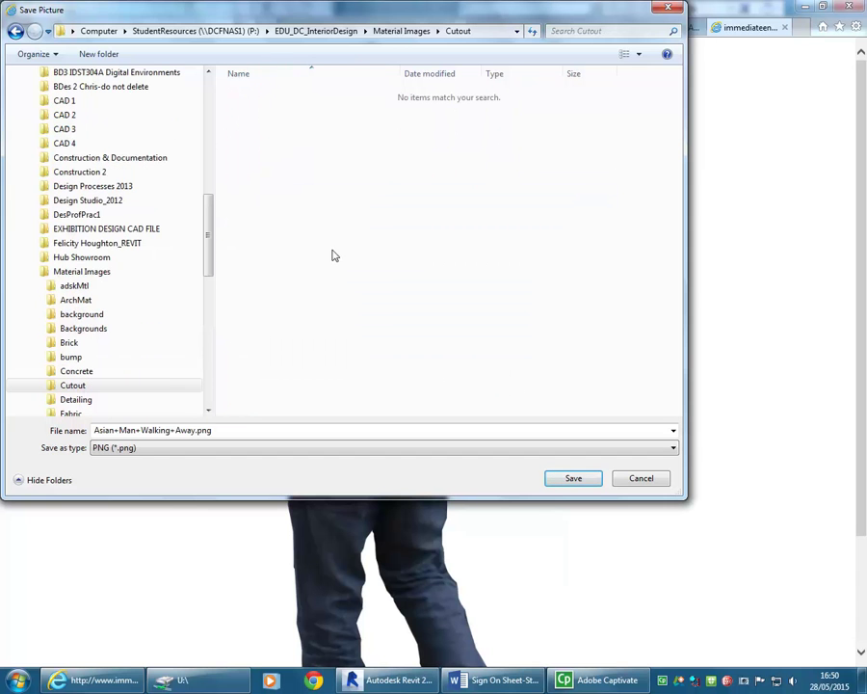
pyautogui.click(15, 32)
pyautogui.click(250, 276)
pyautogui.scroll(-4, 265, 308)
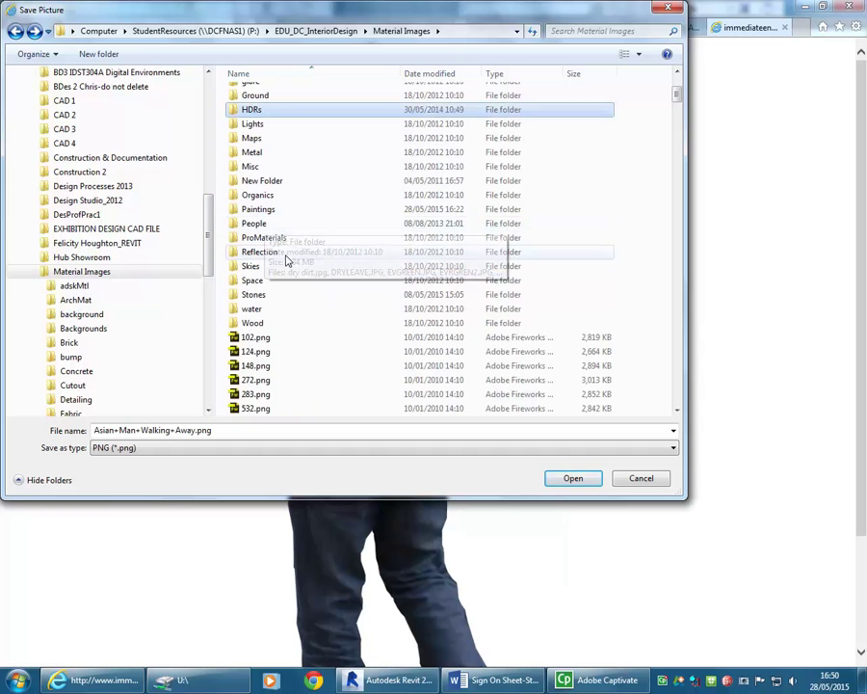
pyautogui.doubleClick(255, 224)
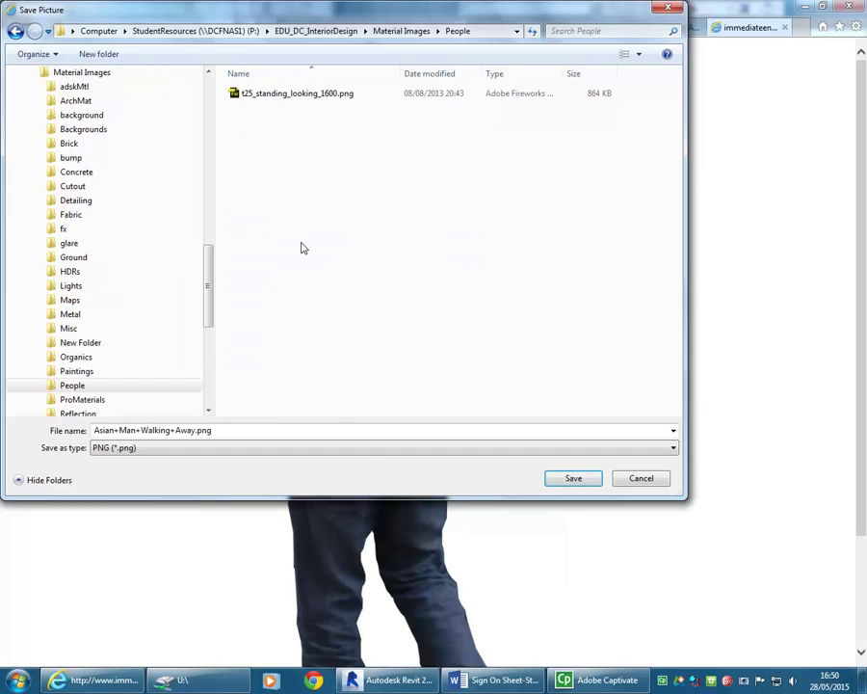
pyautogui.click(573, 478)
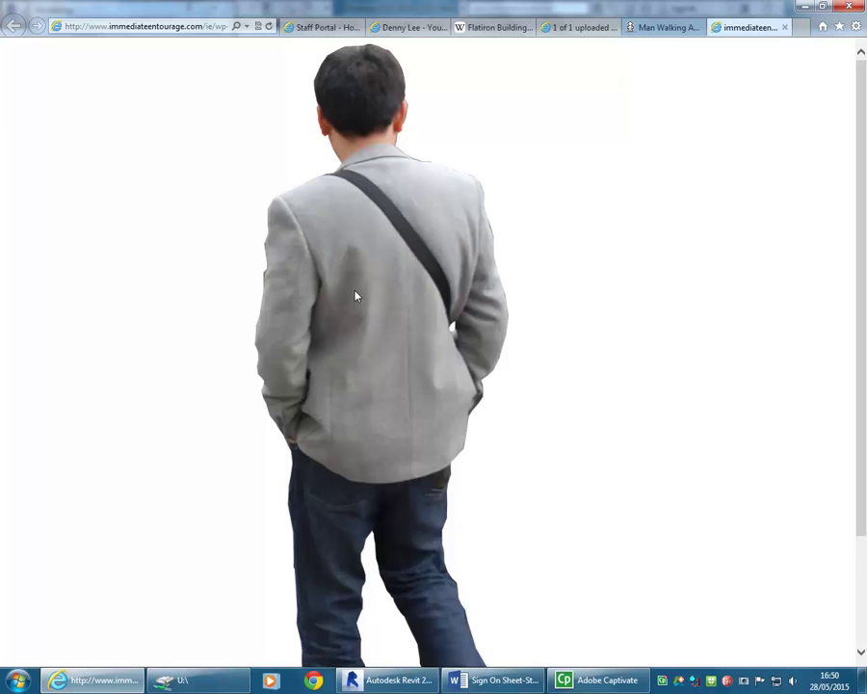
# Search the installed programs for "ph" and launch Adobe Photoshop
pyautogui.moveTo(390, 679)
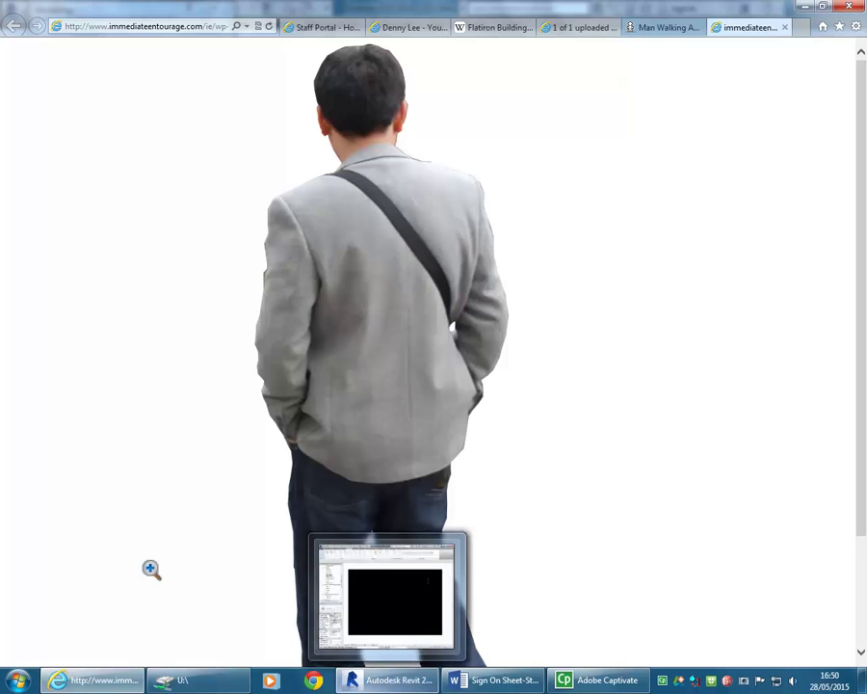
pyautogui.click(17, 680)
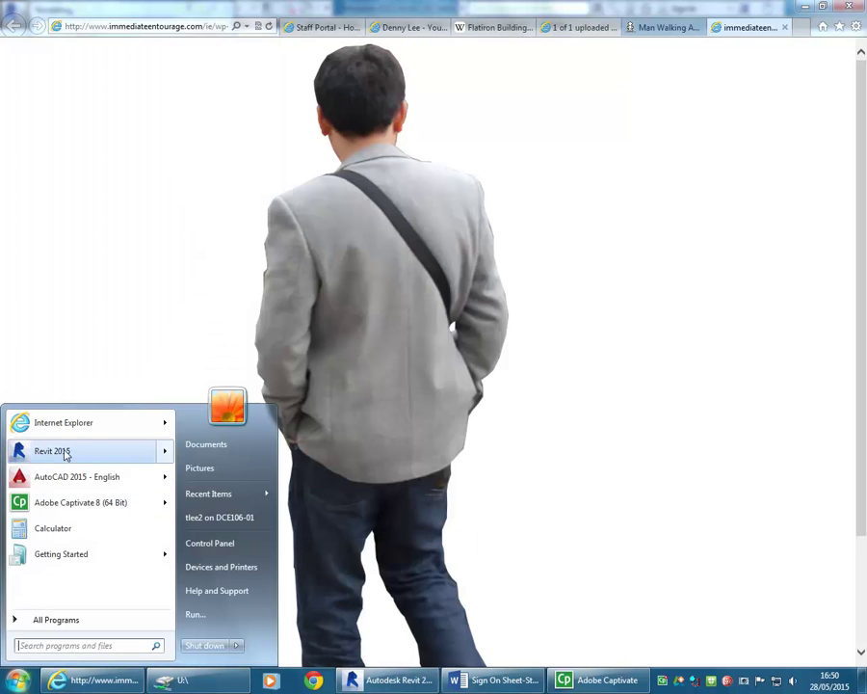
pyautogui.click(58, 645)
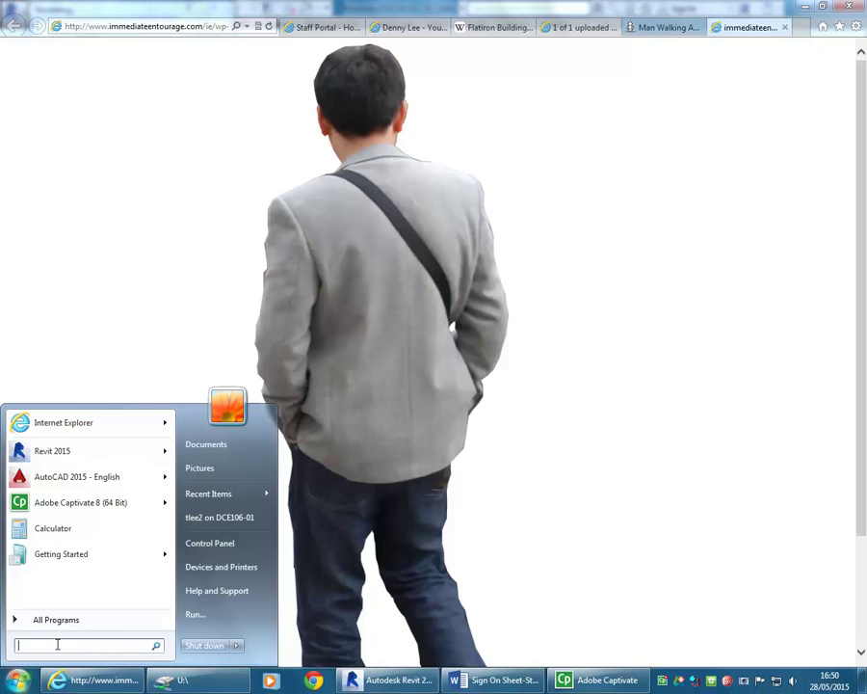
pyautogui.write('ph')
pyautogui.click(63, 444)
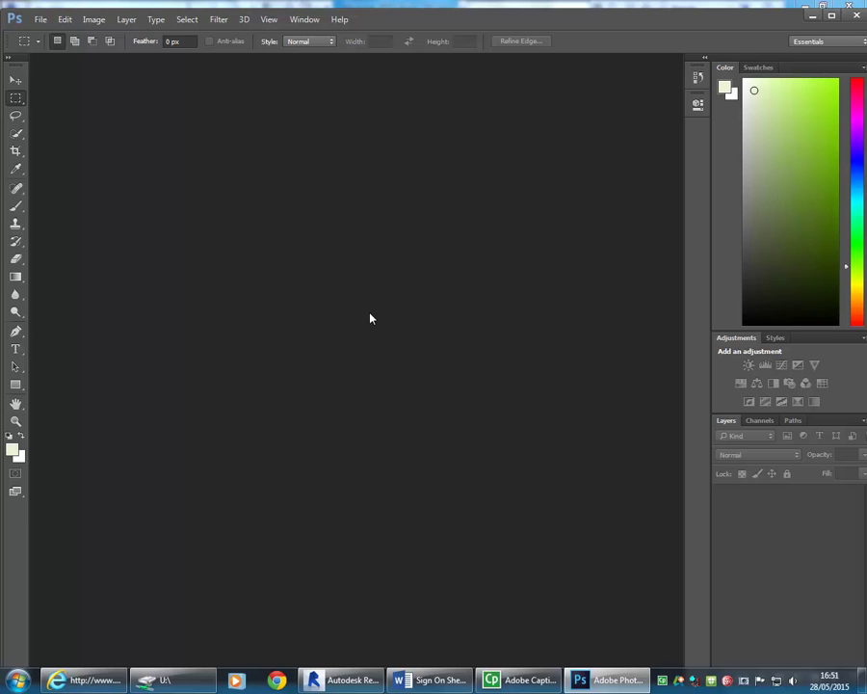
# Check the render progress in Revit and the cutout image in Internet Explorer, and return to Photoshop
pyautogui.click(349, 681)
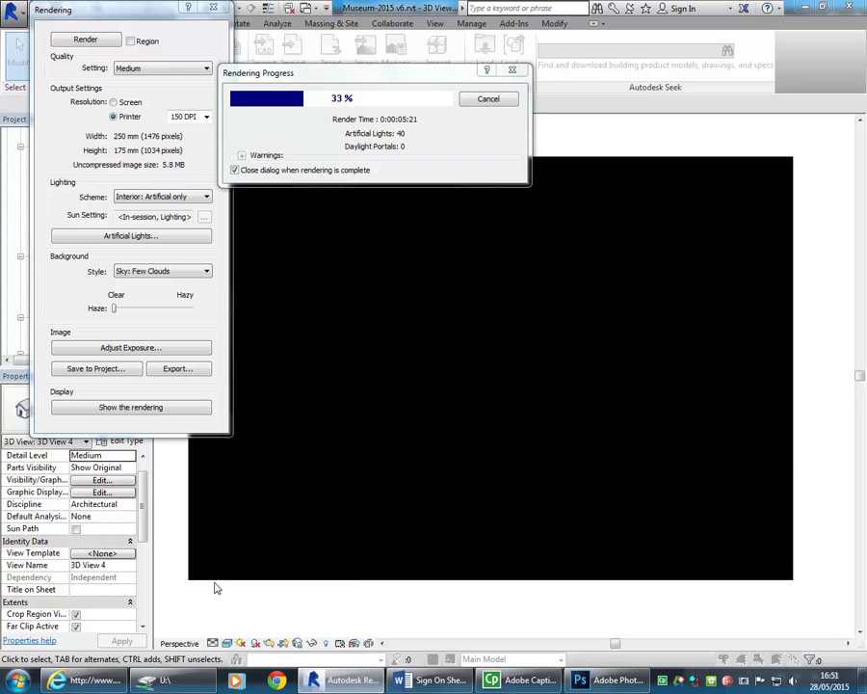
pyautogui.click(71, 681)
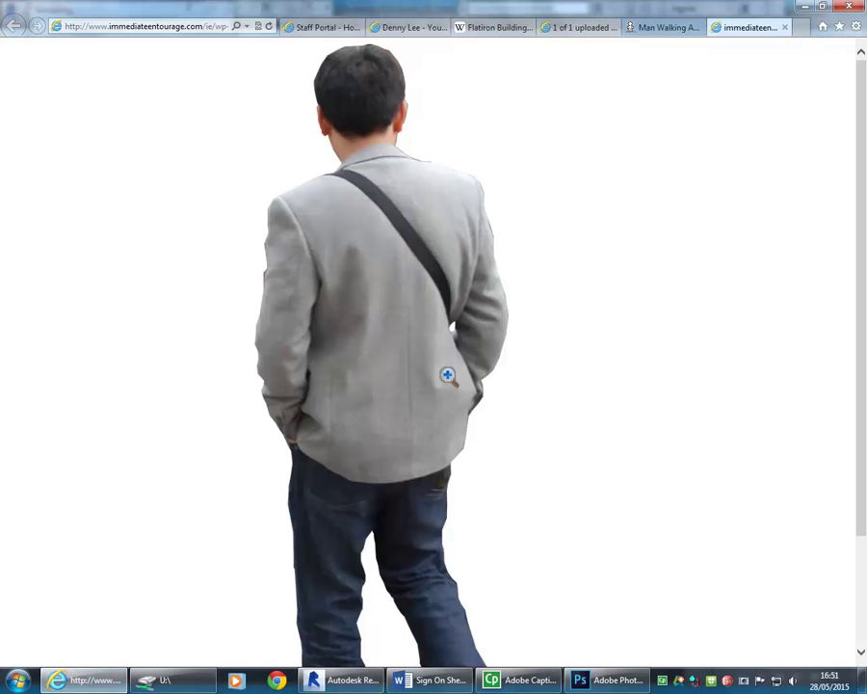
pyautogui.click(612, 679)
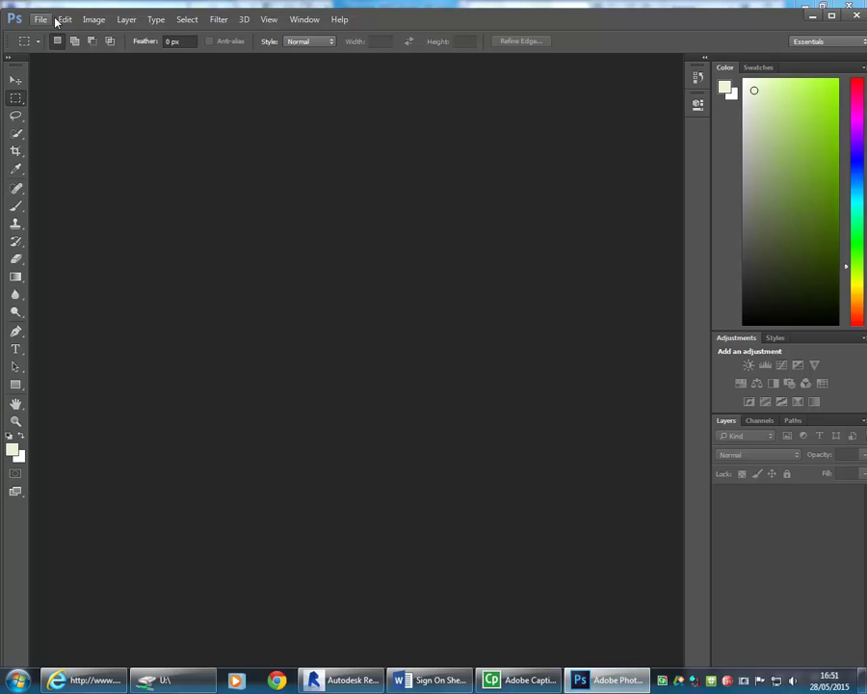
# Maximize Photoshop and bring up an enlarged file-opening dialog, checking the Revit render progress meanwhile
pyautogui.click(832, 16)
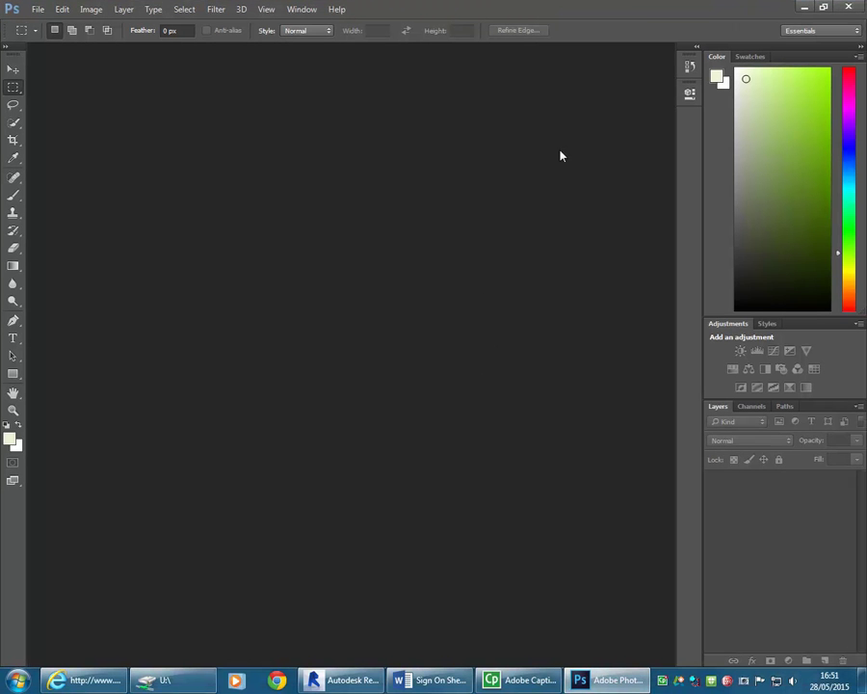
pyautogui.click(38, 9)
pyautogui.click(55, 39)
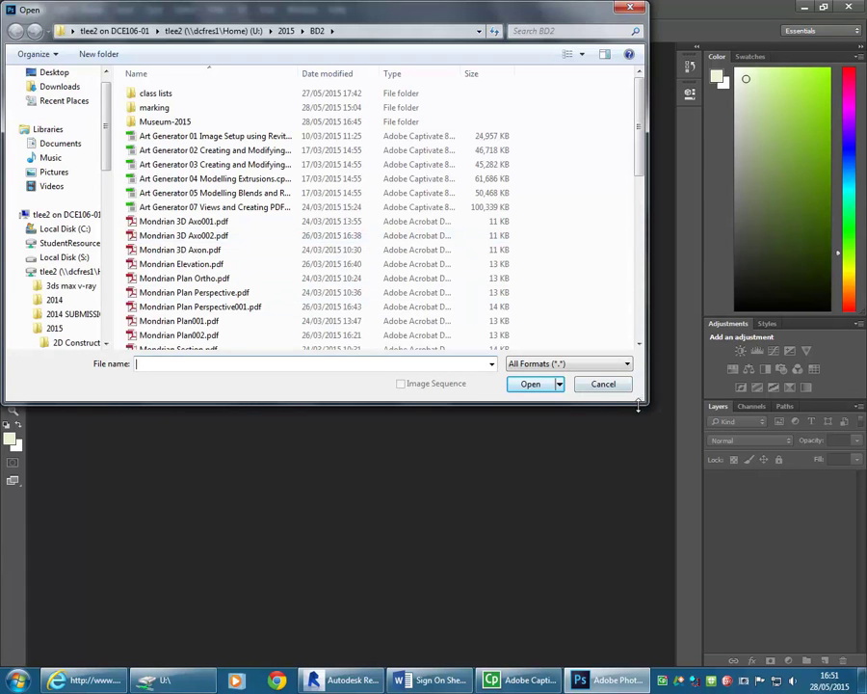
pyautogui.moveTo(646, 401); pyautogui.dragTo(705, 557)
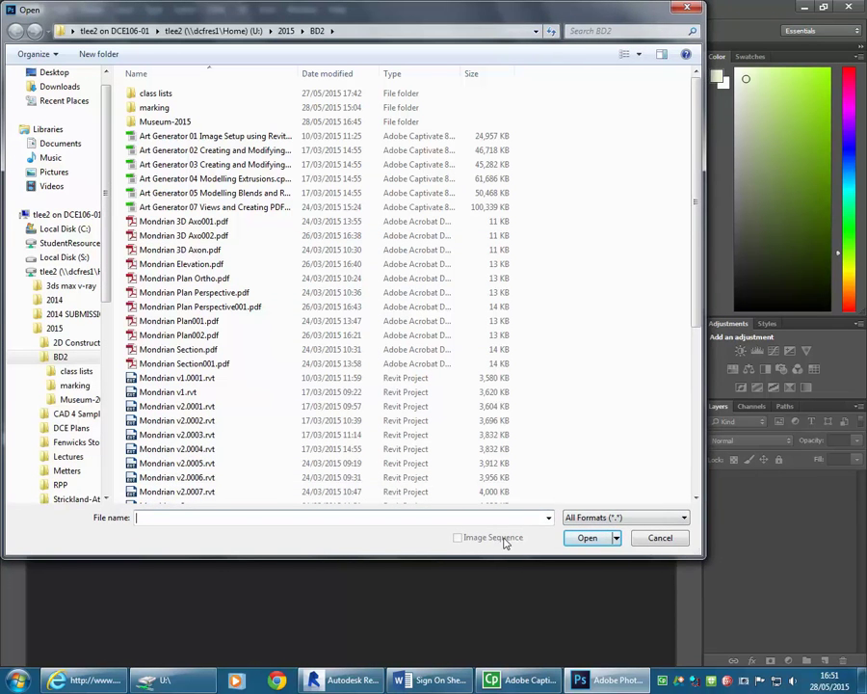
pyautogui.click(333, 679)
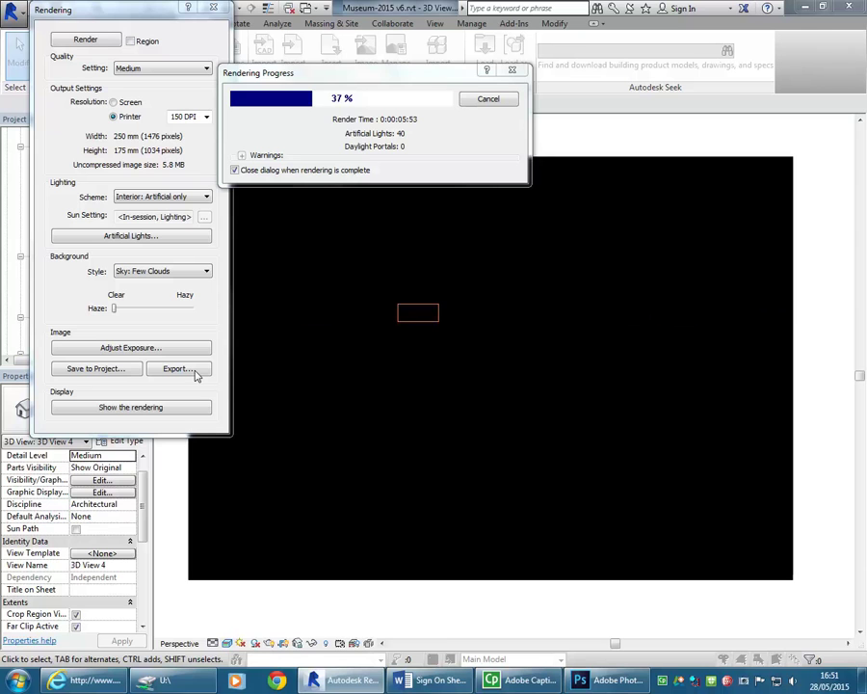
pyautogui.click(607, 680)
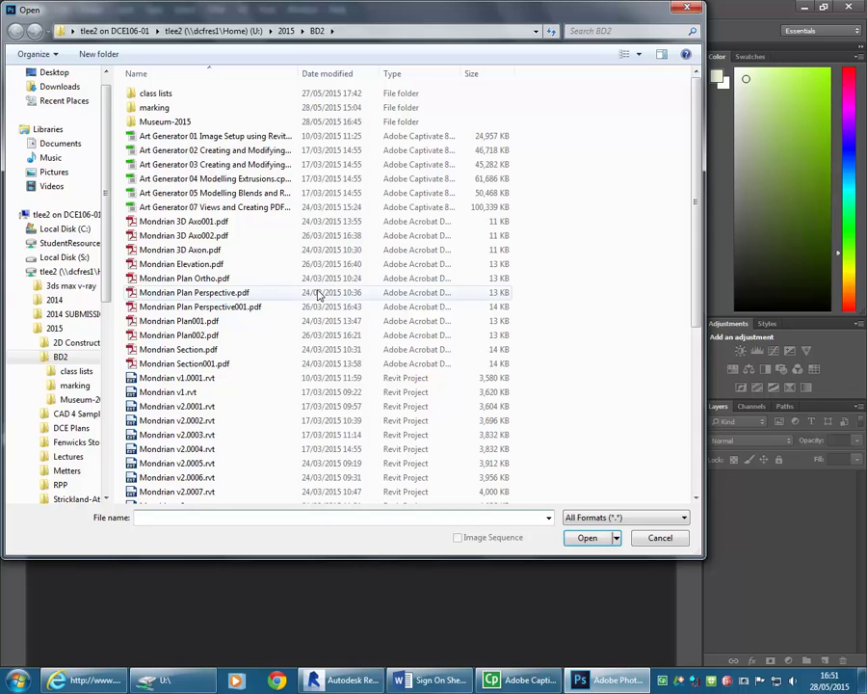
# Open the Museum-2015 folder and look through its files as large thumbnails for a rendered image
pyautogui.doubleClick(155, 125)
pyautogui.moveTo(701, 176); pyautogui.dragTo(680, 408)
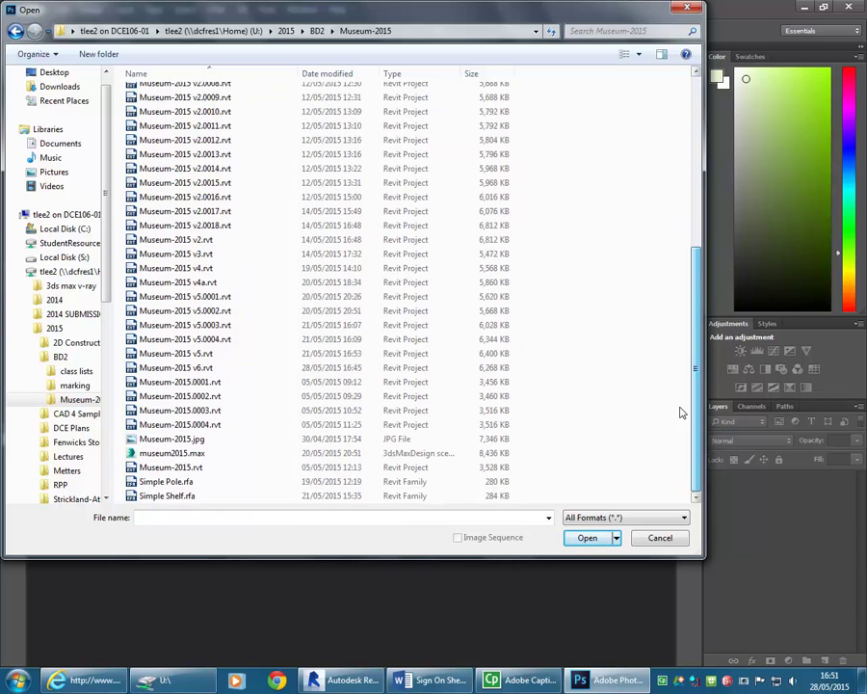
pyautogui.click(170, 439)
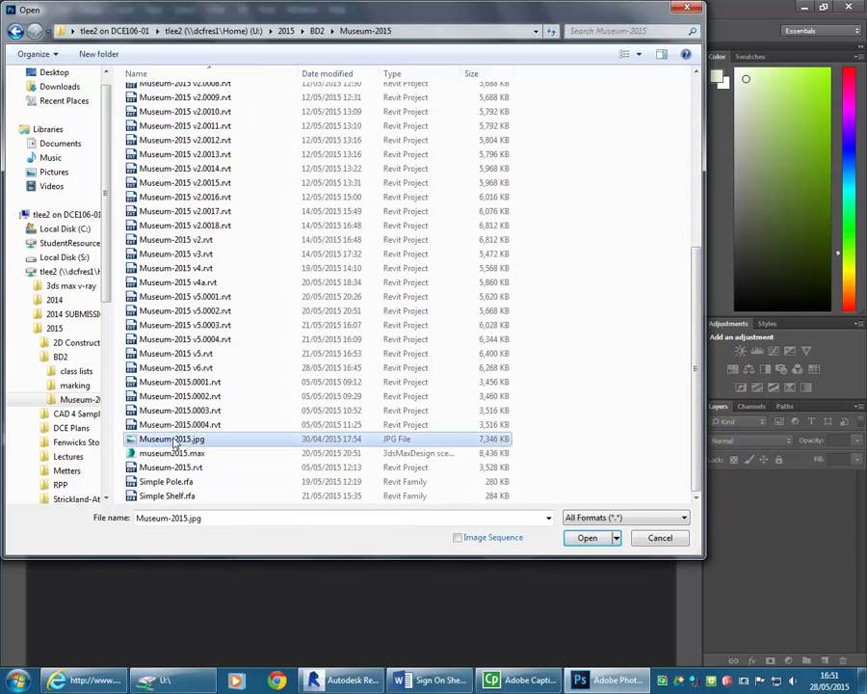
pyautogui.click(638, 55)
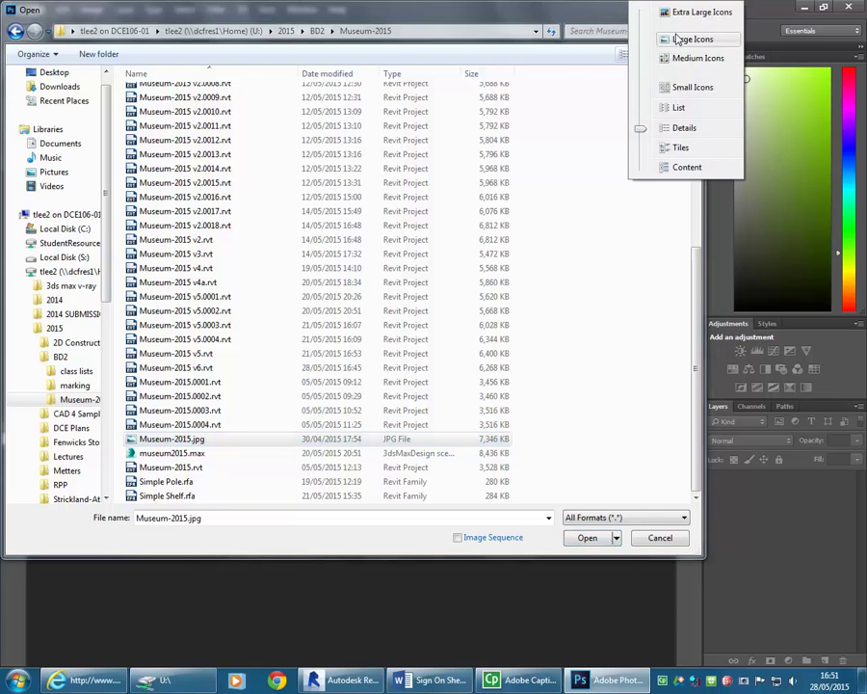
pyautogui.click(680, 89)
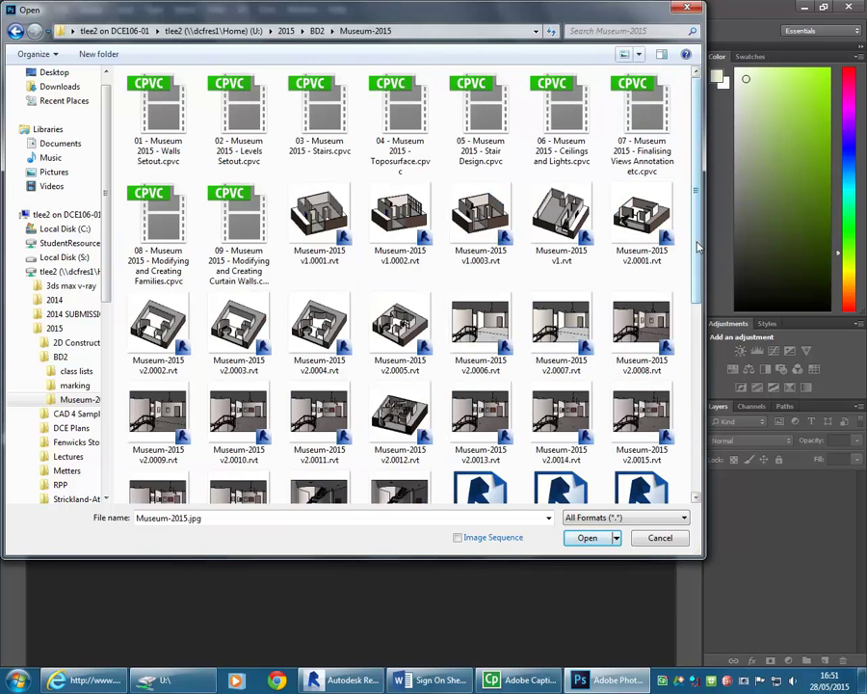
pyautogui.scroll(-5, 689, 450)
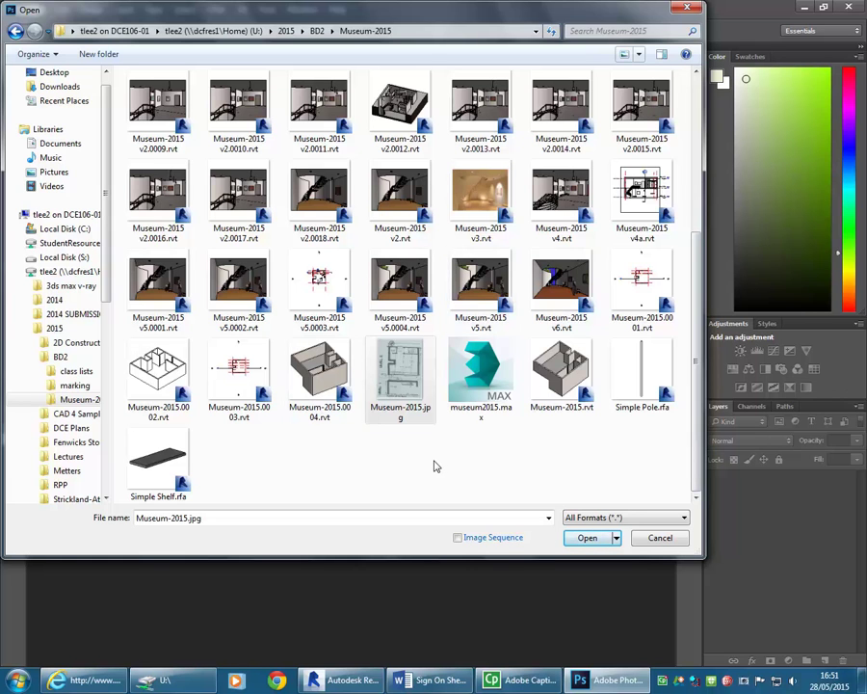
# Try to open Museum-2015 v3.rvt from the Museum-2015 folder as an image
pyautogui.click(473, 227)
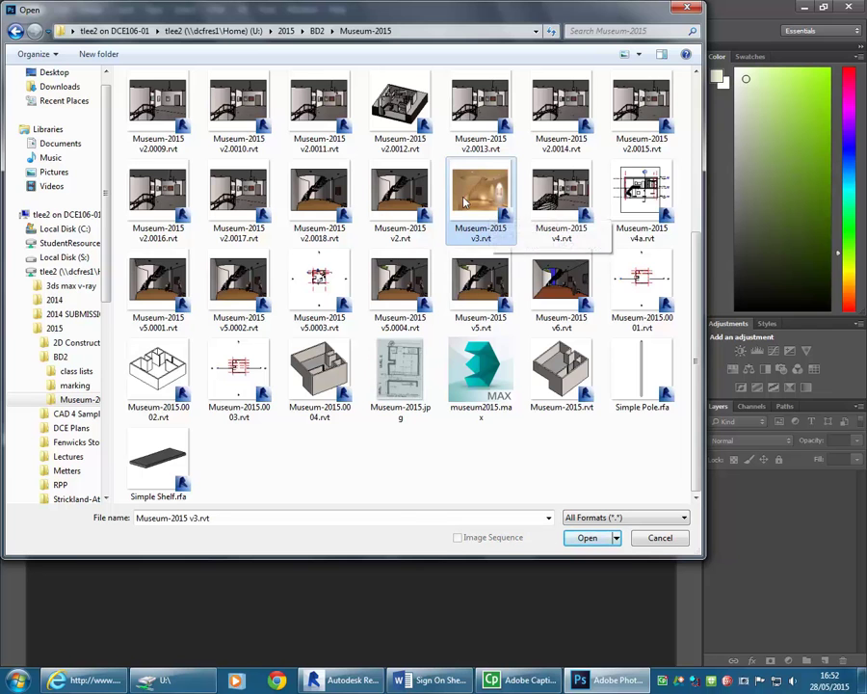
pyautogui.scroll(4, 486, 236)
pyautogui.scroll(-3, 454, 205)
pyautogui.scroll(3, 453, 205)
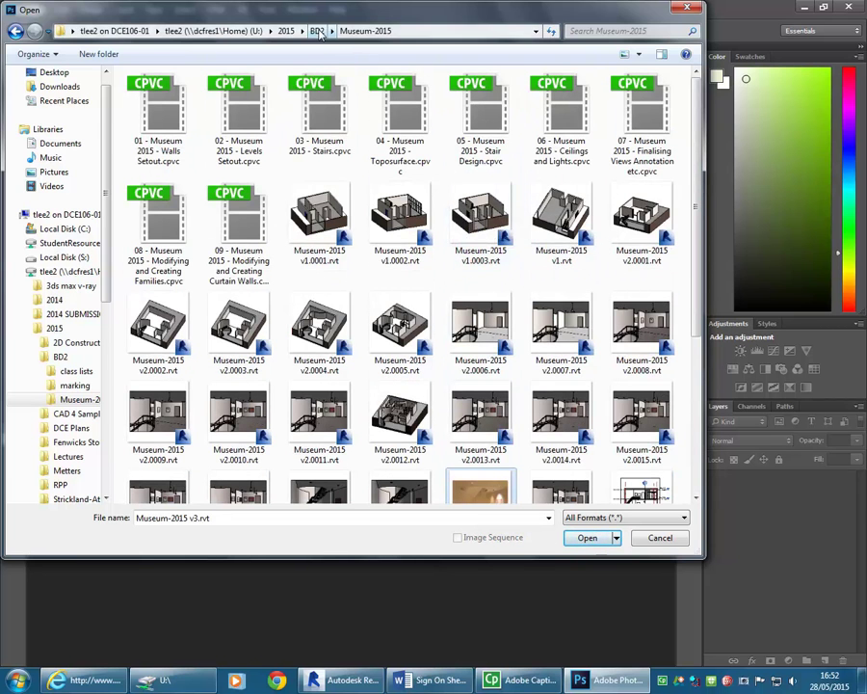
pyautogui.scroll(-4, 425, 310)
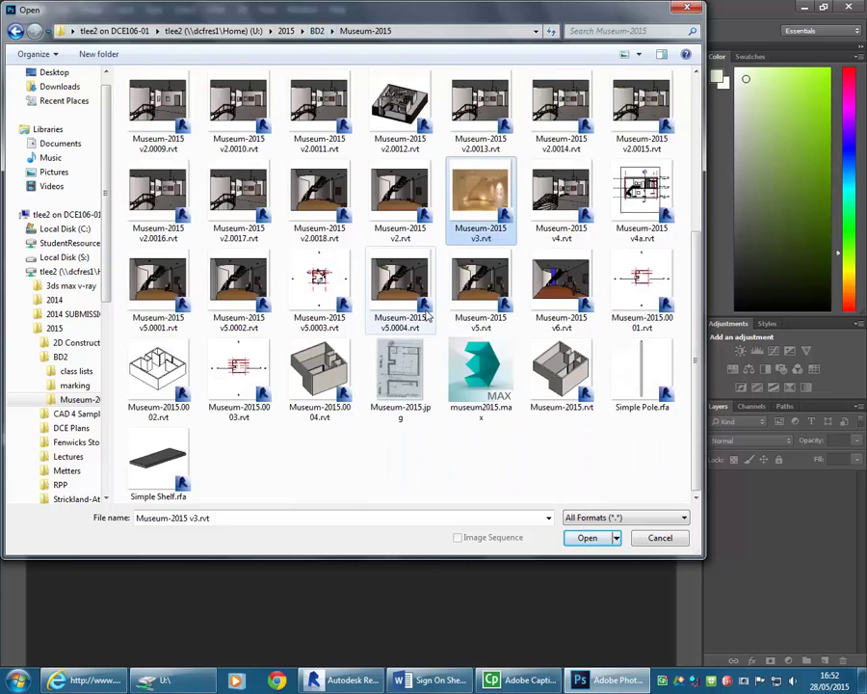
pyautogui.doubleClick(476, 200)
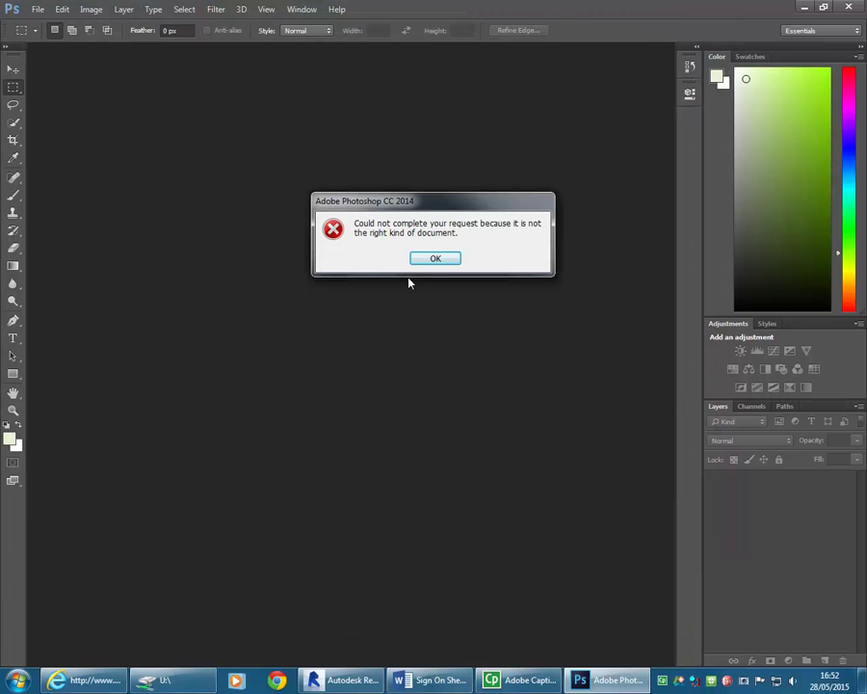
pyautogui.click(435, 259)
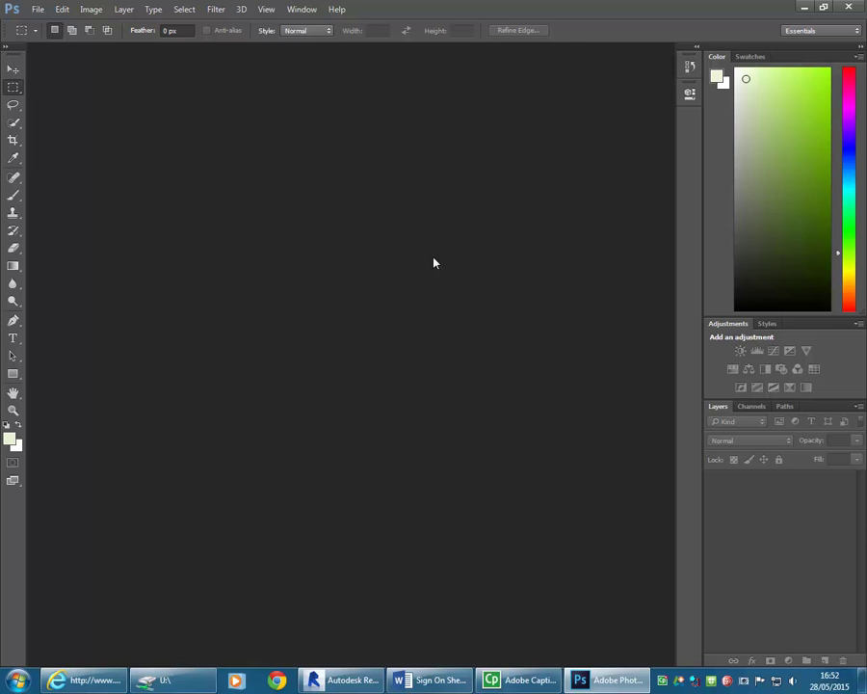
# Bring up the file-opening dialog again and check the Museum-2015 and BD2 folders for a usable image
pyautogui.click(37, 8)
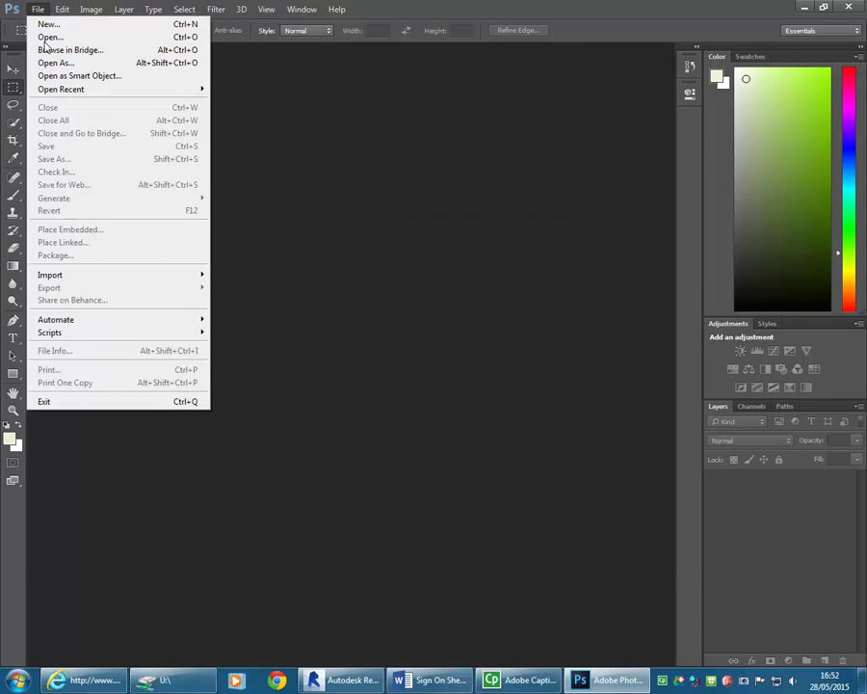
pyautogui.click(40, 35)
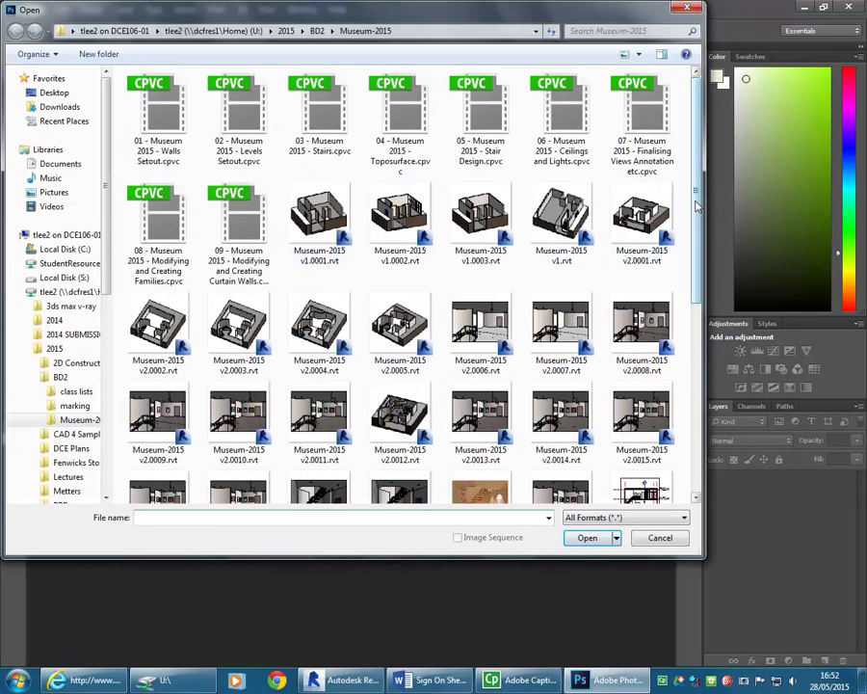
pyautogui.moveTo(695, 201); pyautogui.dragTo(702, 370)
pyautogui.click(480, 198)
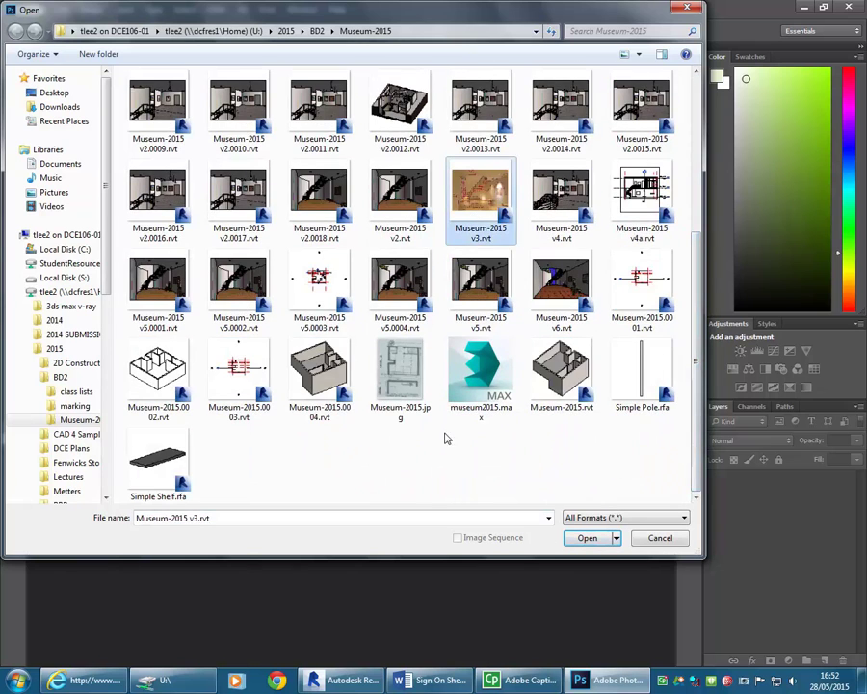
pyautogui.scroll(5, 287, 336)
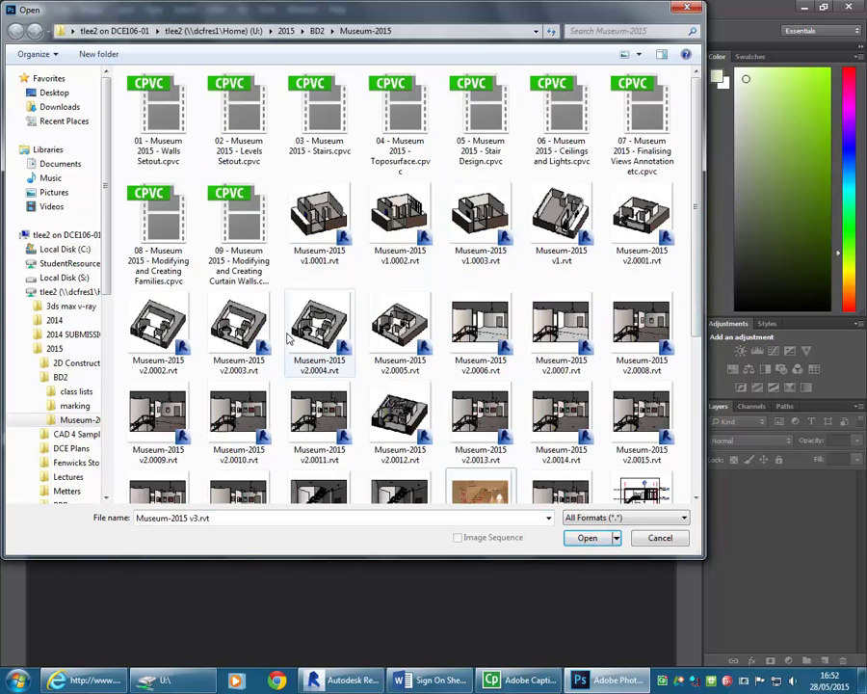
pyautogui.click(317, 30)
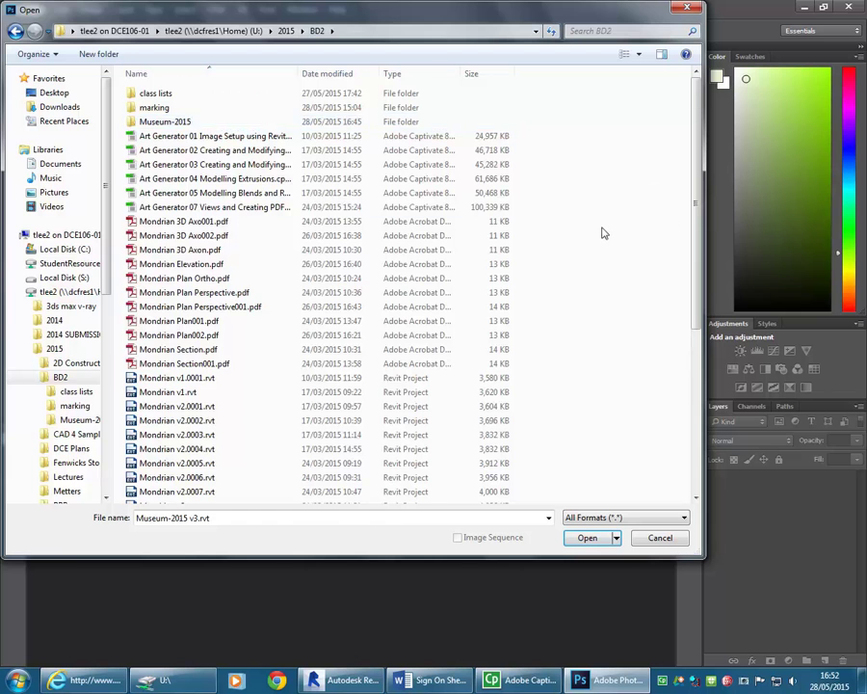
pyautogui.scroll(-6, 602, 232)
pyautogui.scroll(6, 602, 233)
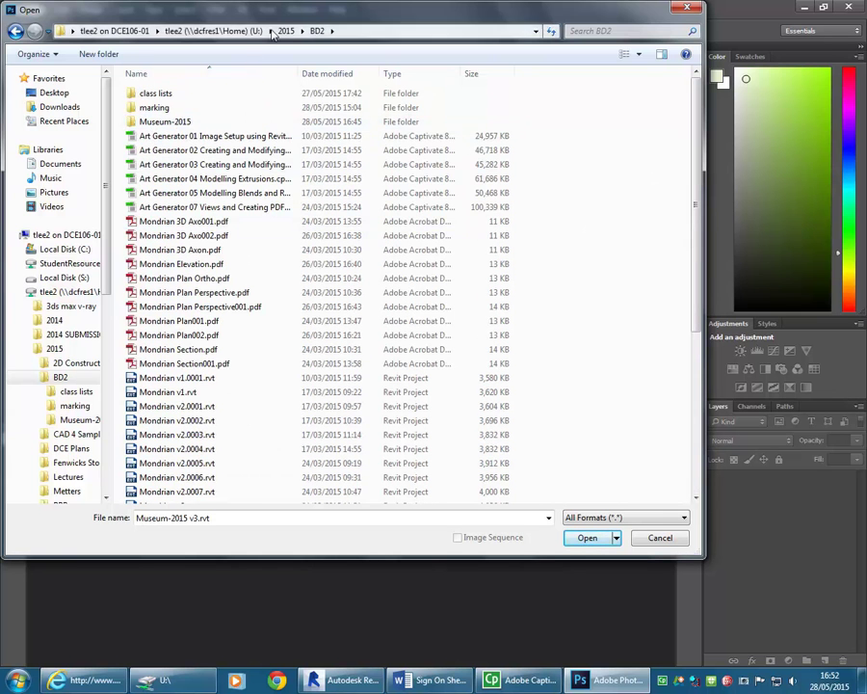
# Look through the 2015 folder as large thumbnails for a rendered interior image
pyautogui.click(285, 30)
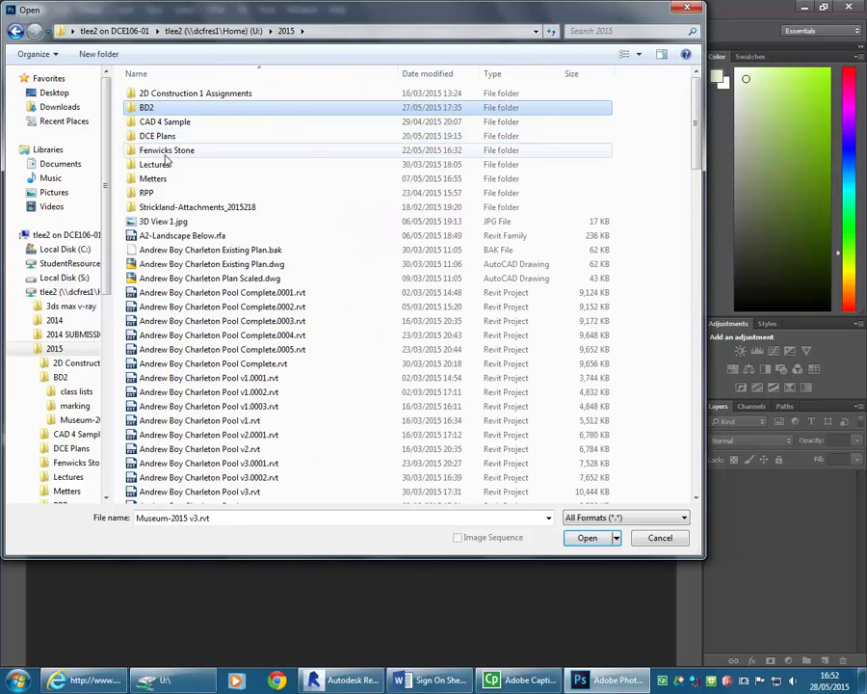
pyautogui.click(162, 224)
pyautogui.click(624, 55)
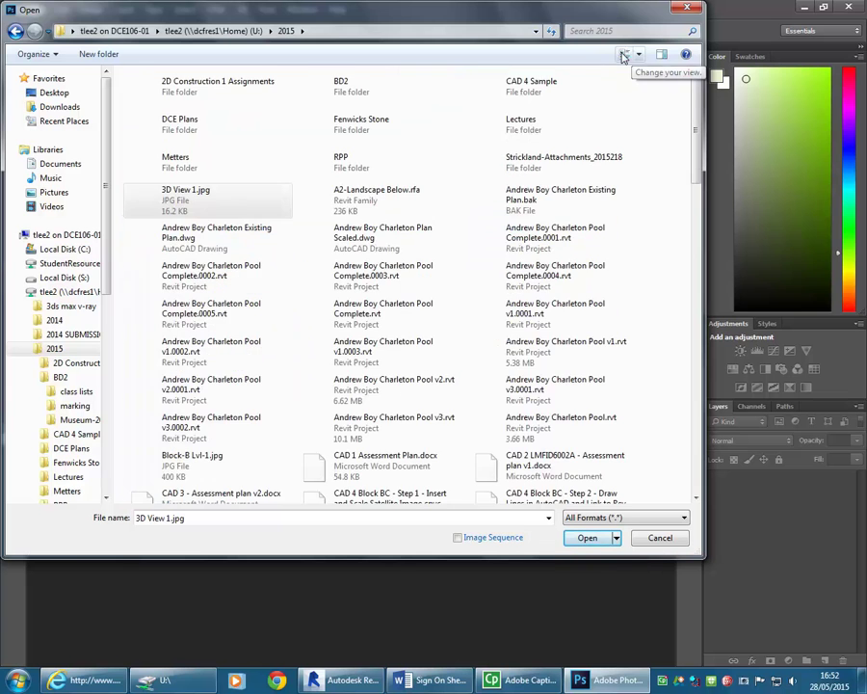
pyautogui.click(624, 55)
pyautogui.click(624, 55)
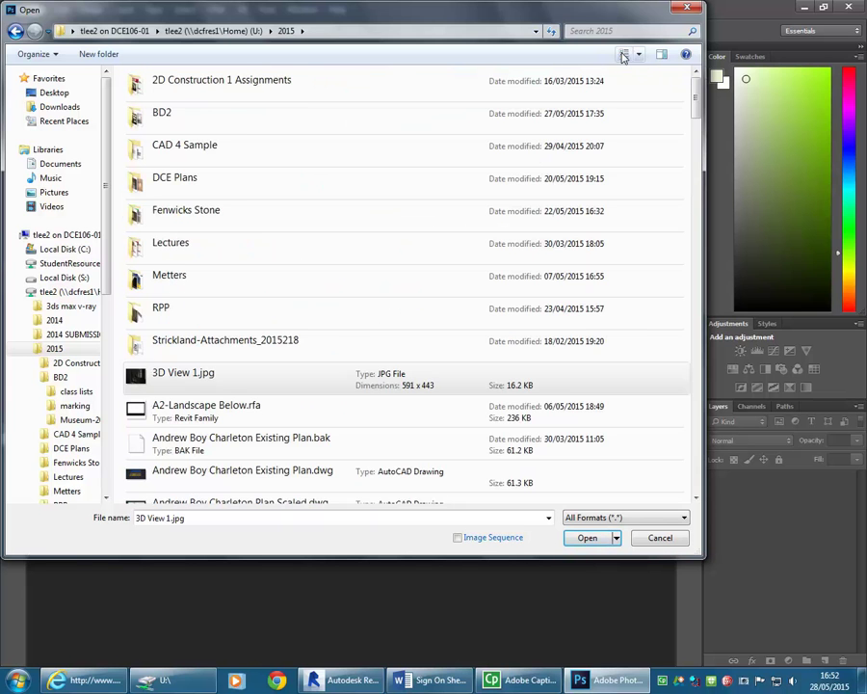
pyautogui.click(624, 55)
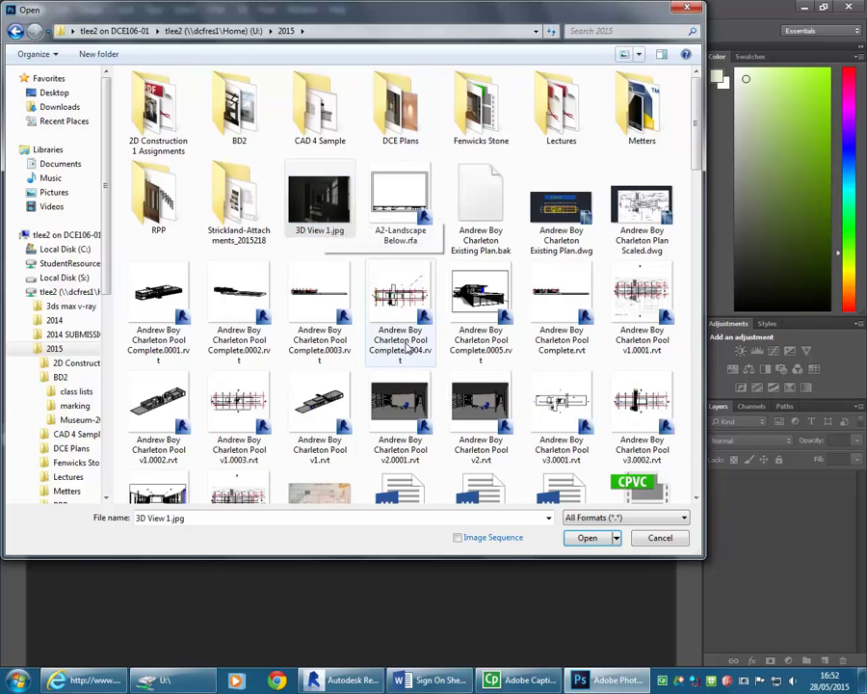
pyautogui.click(400, 294)
pyautogui.scroll(-10, 385, 328)
pyautogui.scroll(-5, 378, 337)
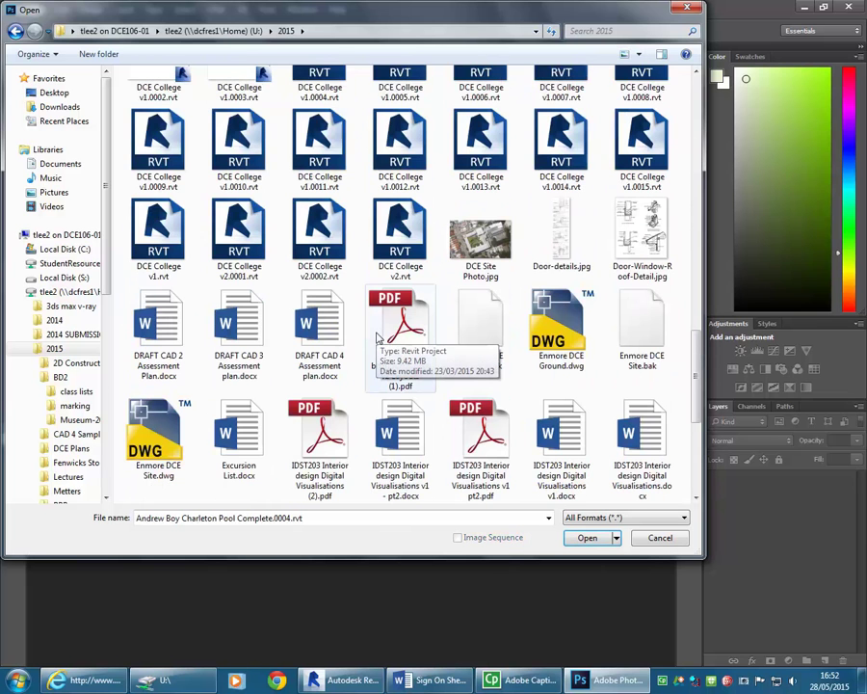
pyautogui.scroll(-3, 376, 333)
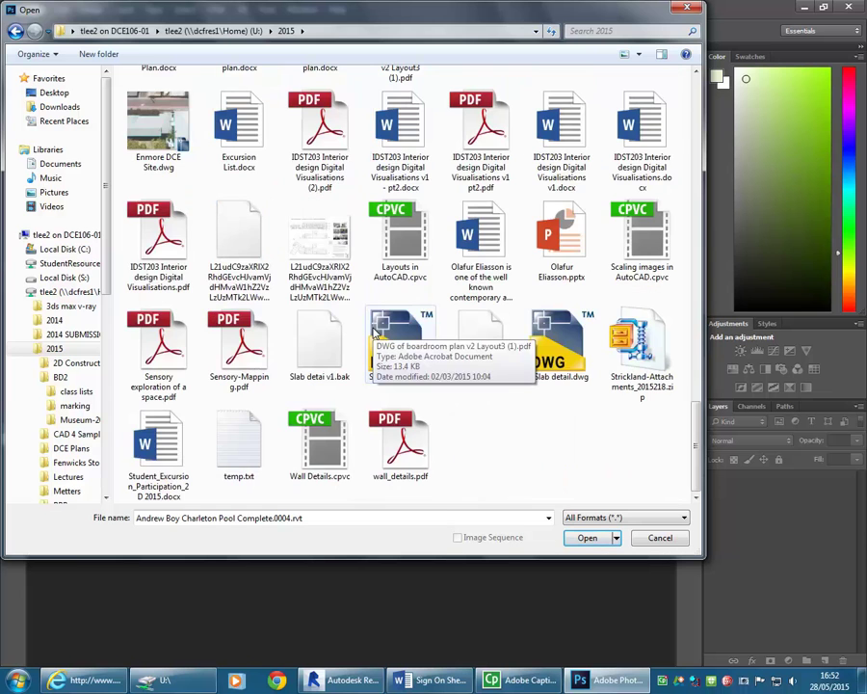
pyautogui.scroll(3, 441, 343)
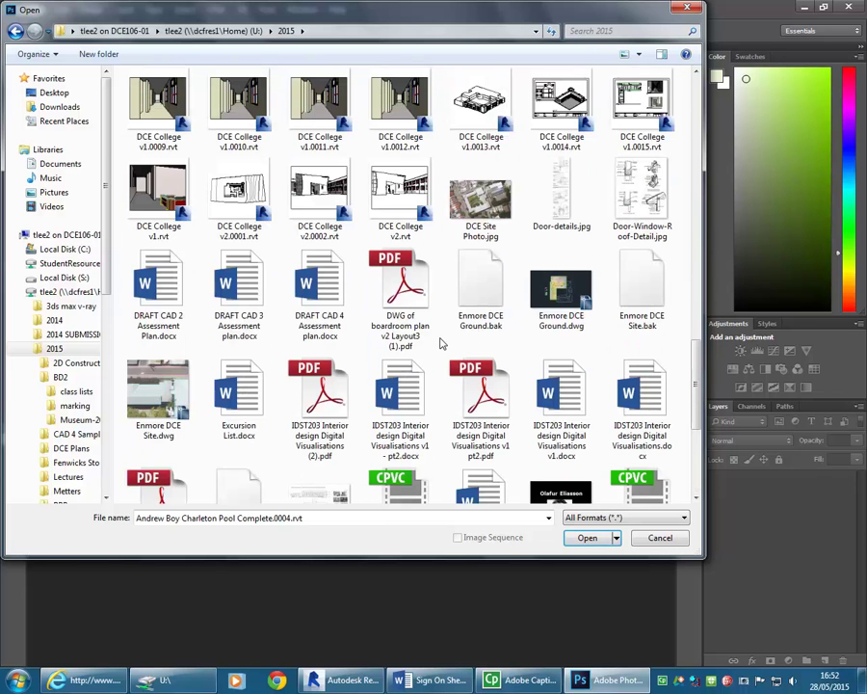
pyautogui.scroll(9, 441, 342)
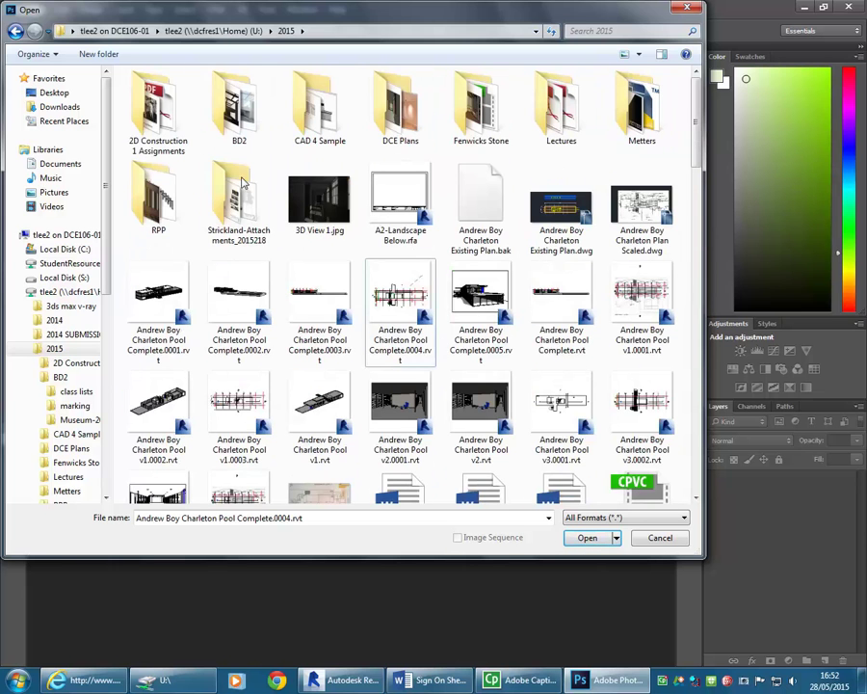
# Show the Fenwicks Stone folder as large thumbnails and open Upstairs Perspective.jpg
pyautogui.doubleClick(485, 130)
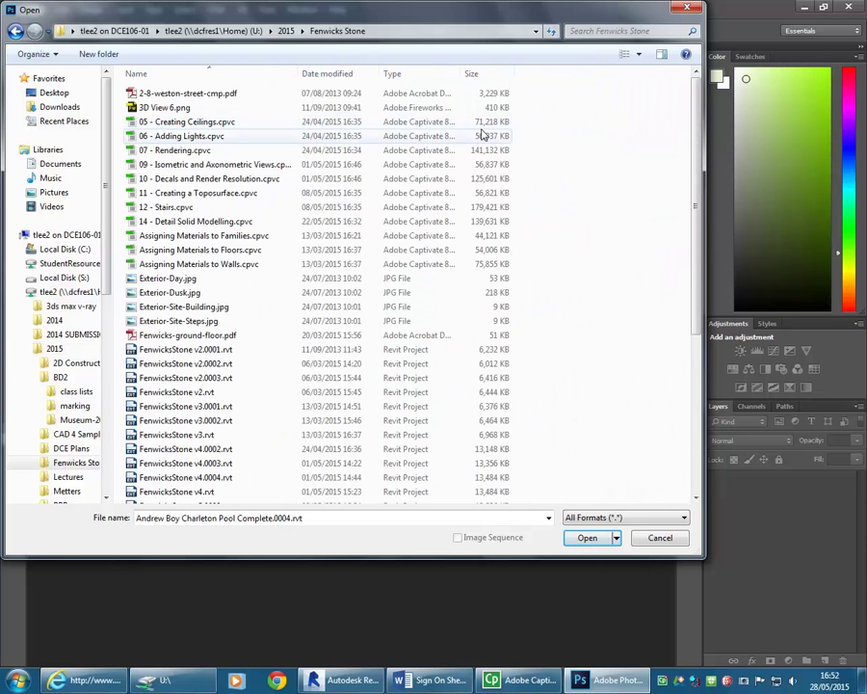
pyautogui.click(226, 107)
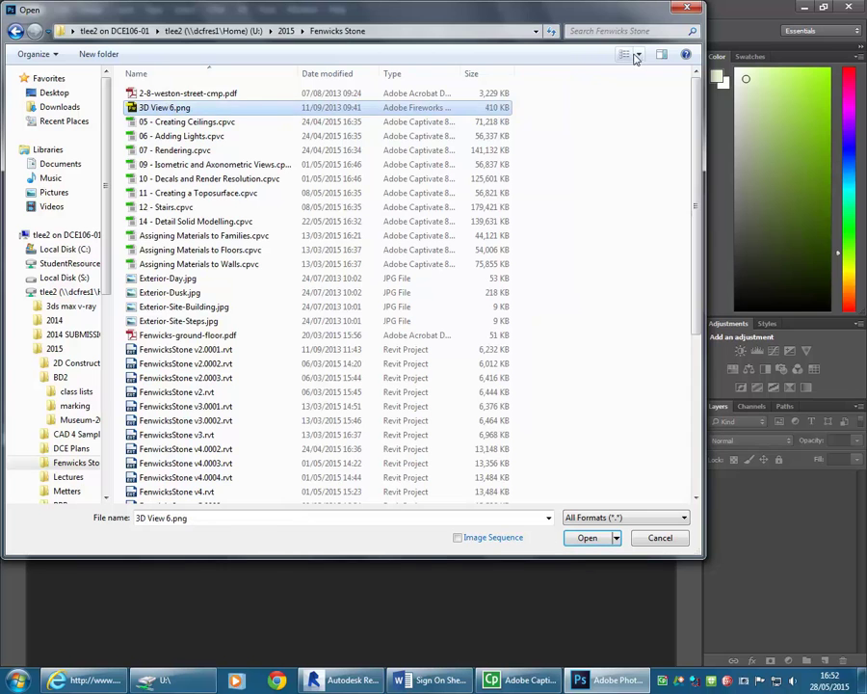
pyautogui.click(638, 54)
pyautogui.click(676, 37)
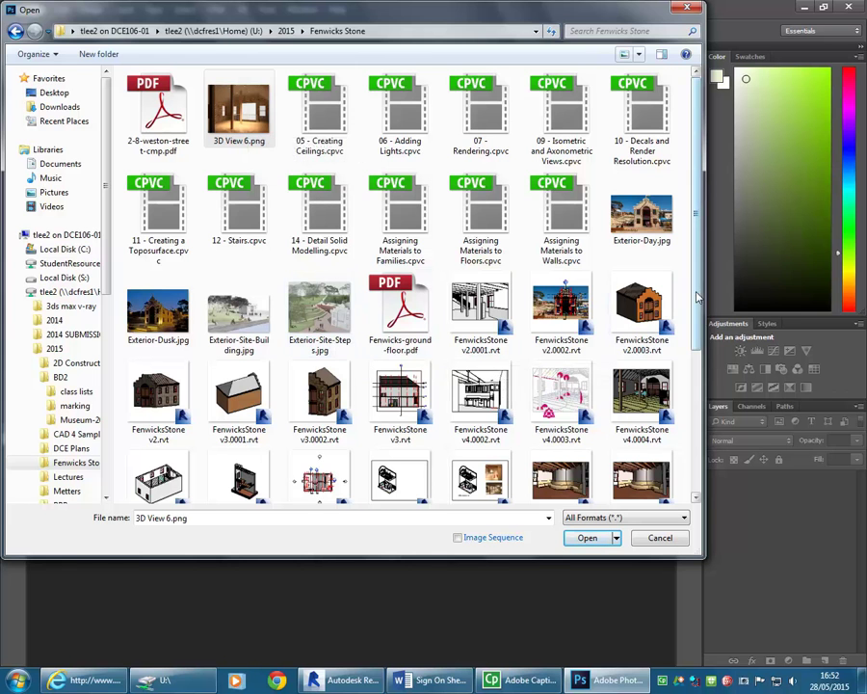
pyautogui.scroll(-3, 706, 388)
pyautogui.scroll(-2, 695, 454)
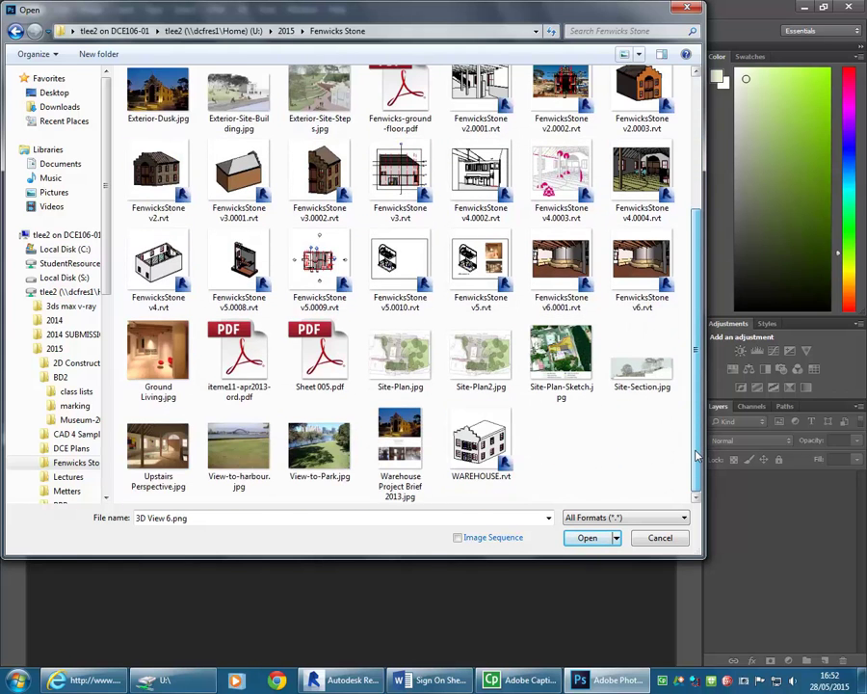
pyautogui.click(156, 449)
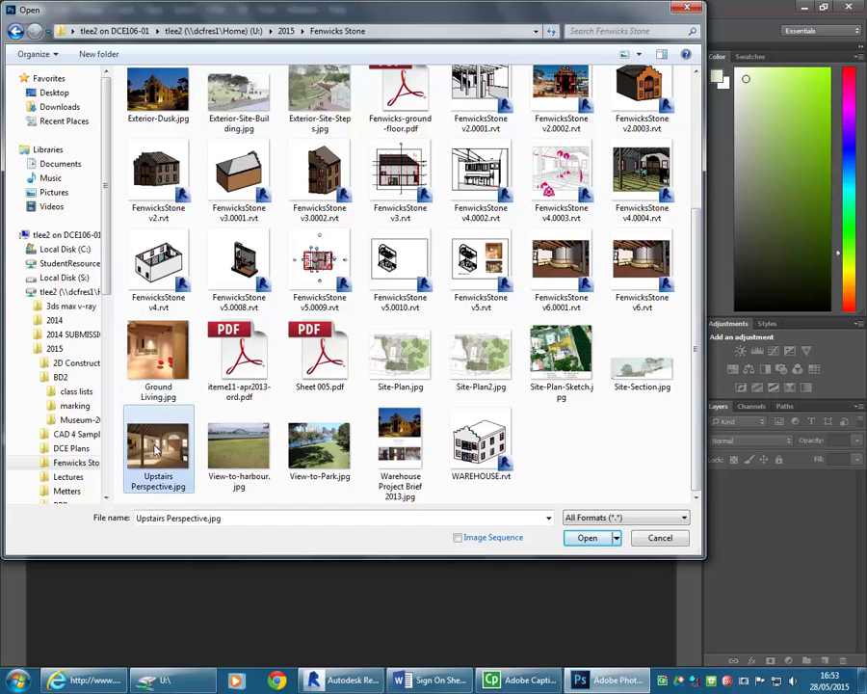
pyautogui.doubleClick(156, 449)
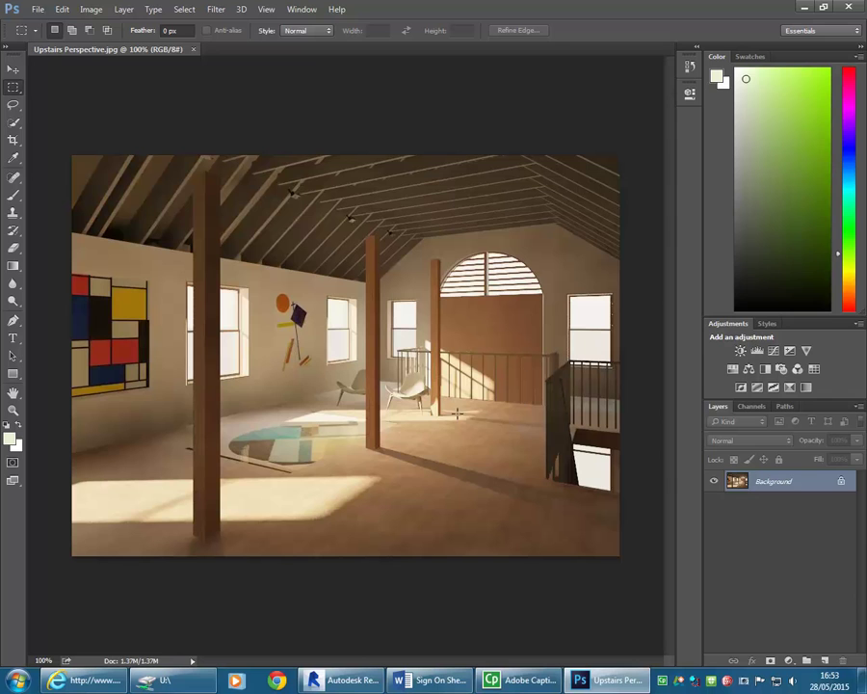
# Browse to the People folder inside Material Images, under EDU_DC_InteriorDesign on the StudentResources drive, to open another image
pyautogui.click(38, 9)
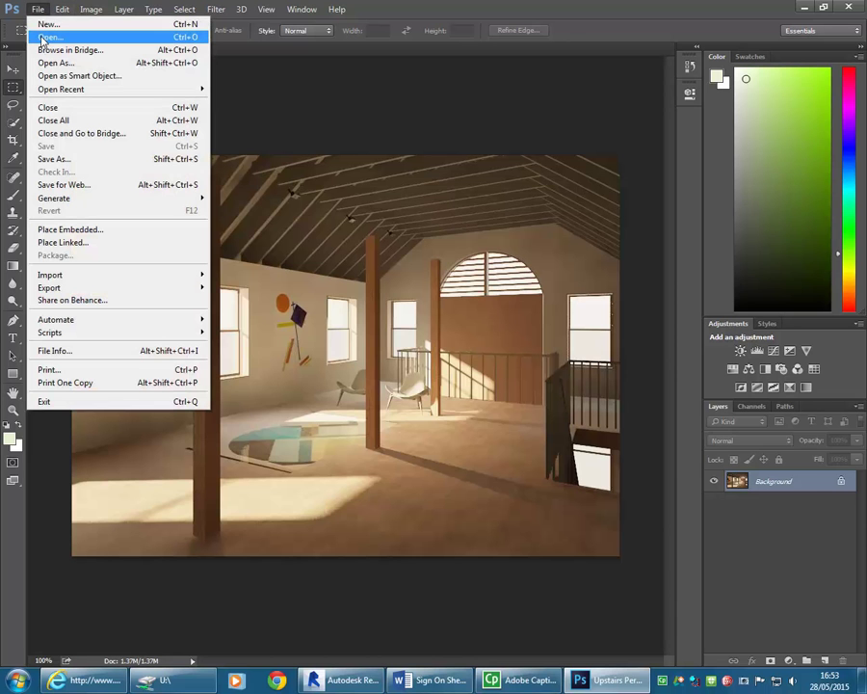
pyautogui.click(43, 38)
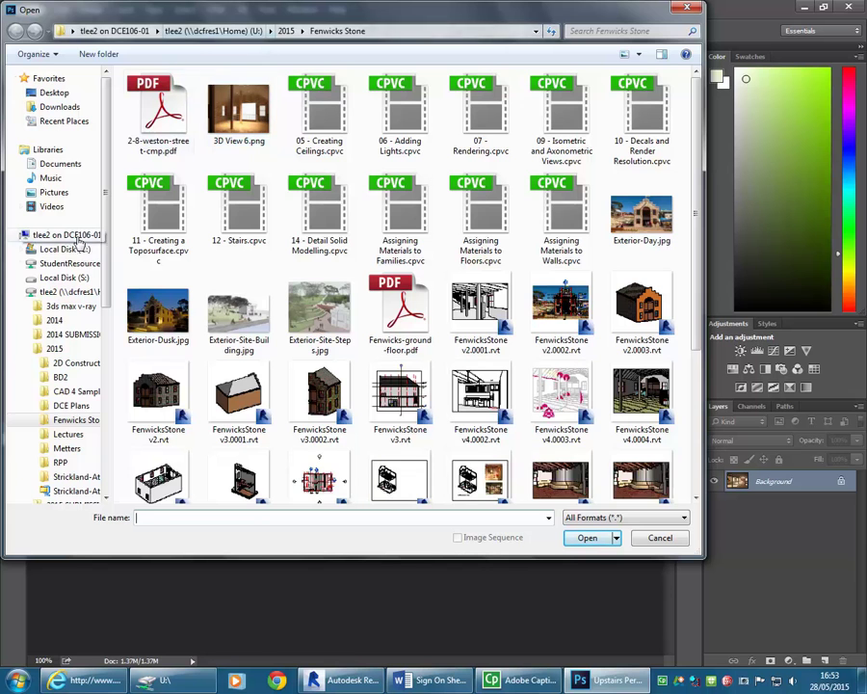
pyautogui.click(69, 266)
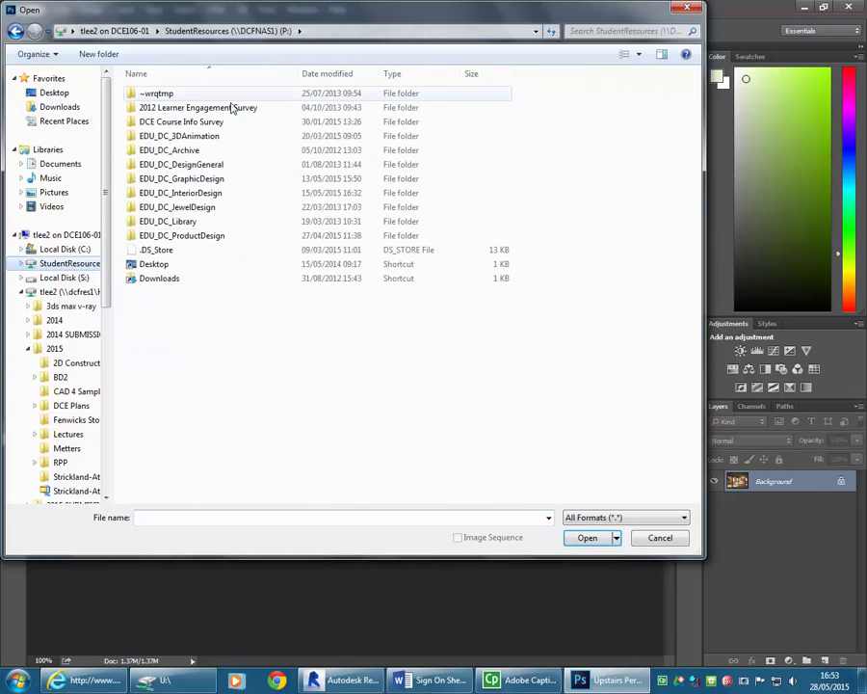
pyautogui.doubleClick(173, 193)
pyautogui.click(180, 305)
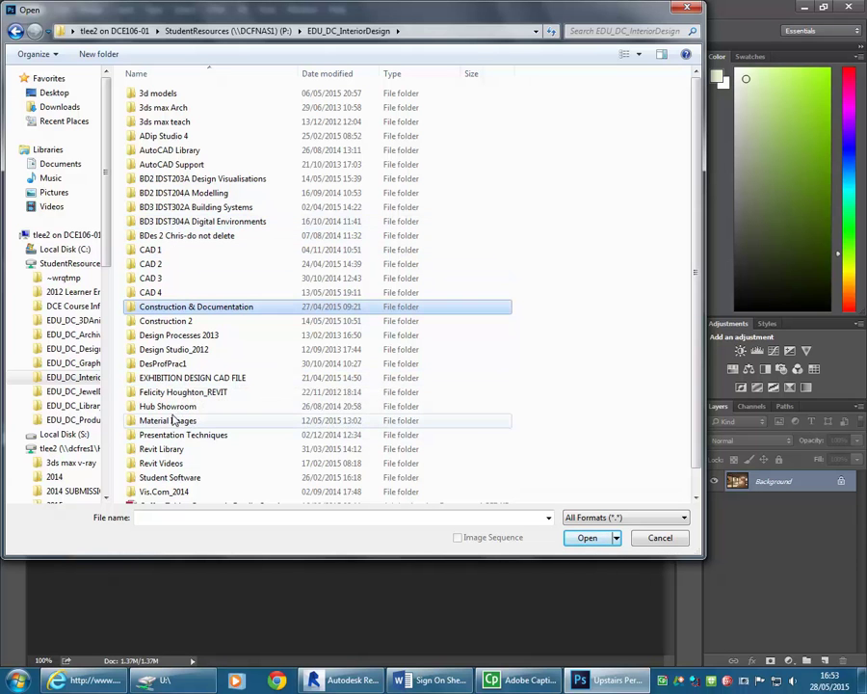
pyautogui.doubleClick(178, 421)
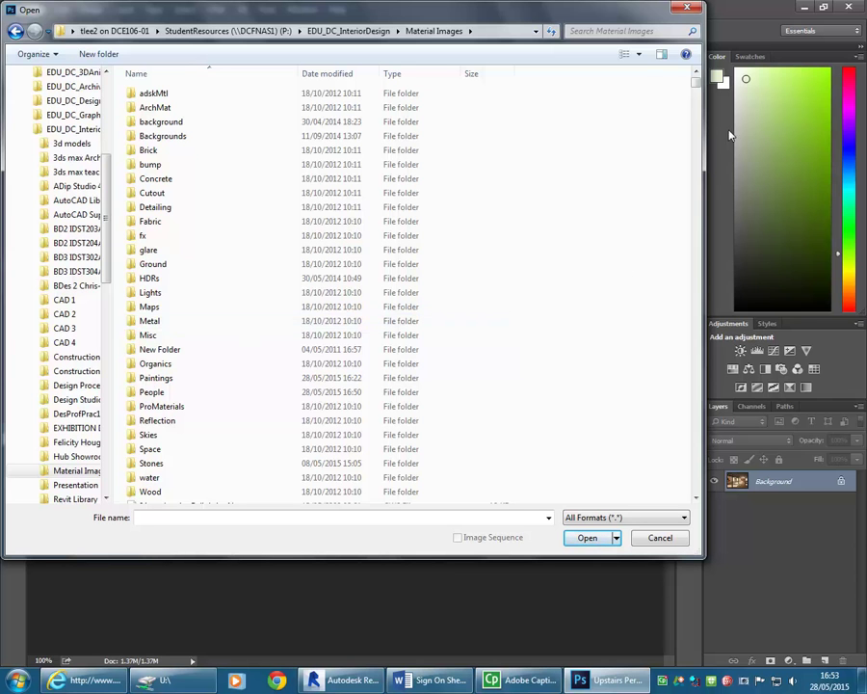
pyautogui.moveTo(696, 88); pyautogui.dragTo(695, 81)
pyautogui.click(211, 215)
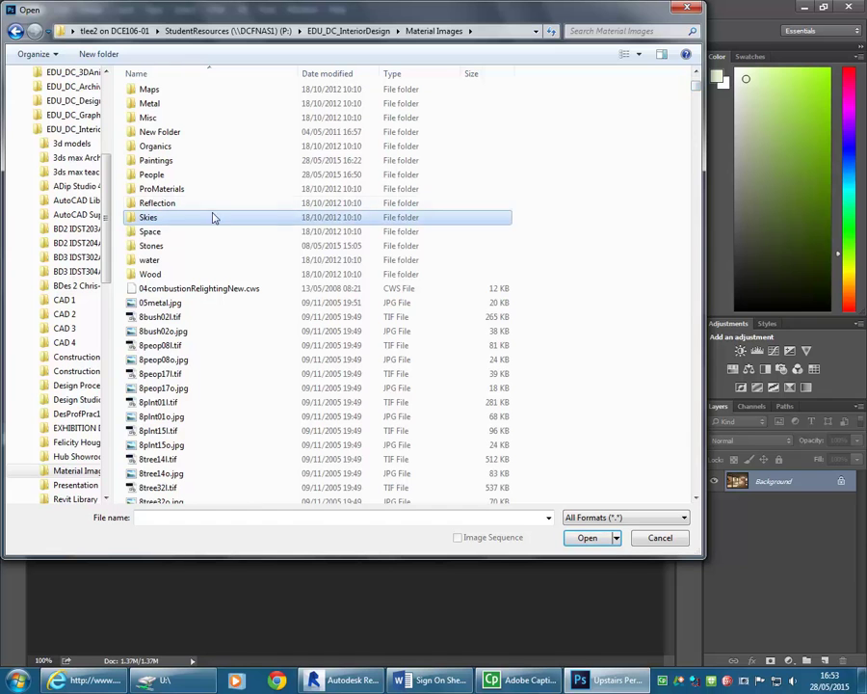
pyautogui.doubleClick(164, 176)
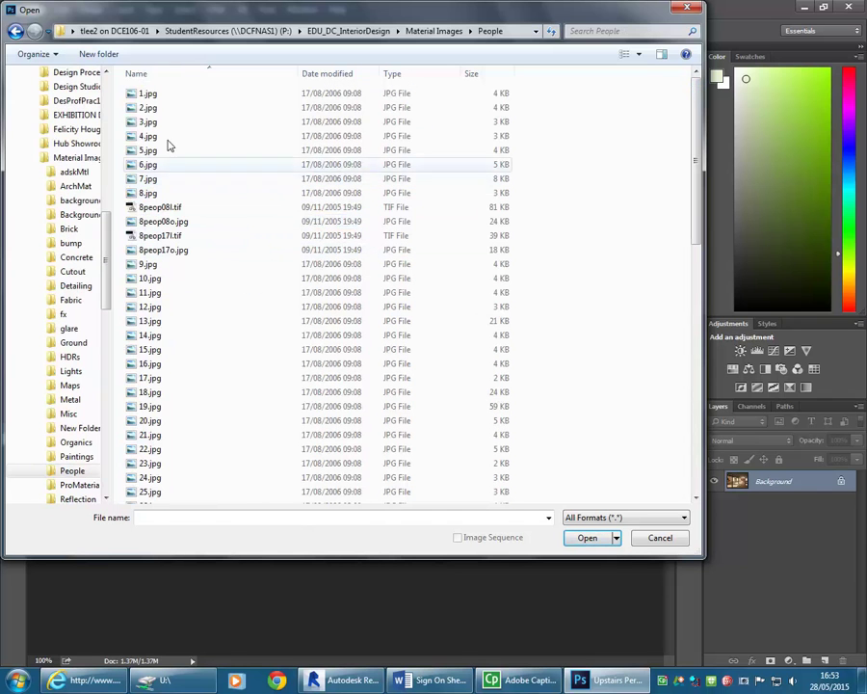
# Show the People folder as medium thumbnails and open Asian+Man+Walking+Away.png
pyautogui.click(638, 55)
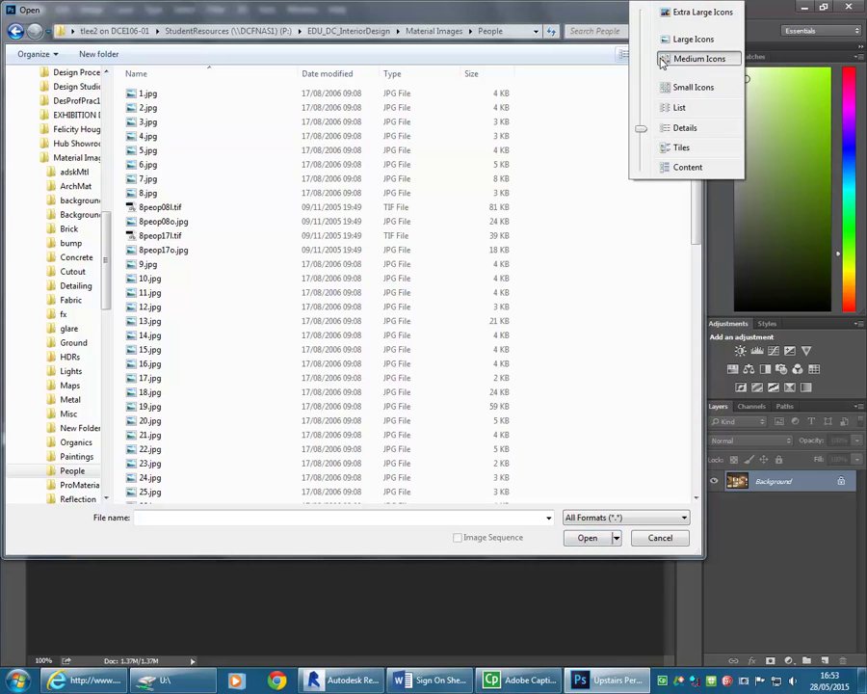
pyautogui.click(643, 59)
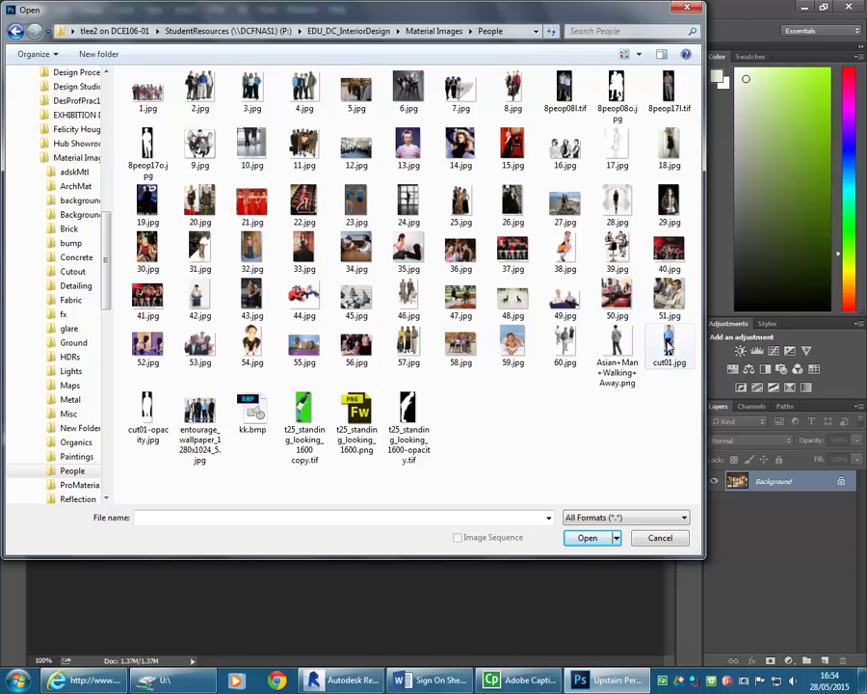
pyautogui.click(617, 359)
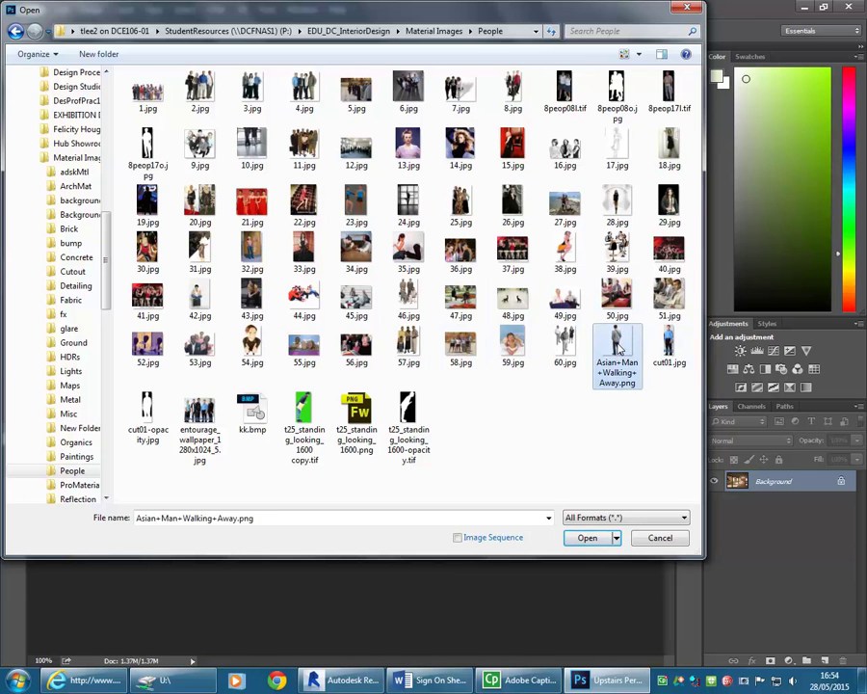
pyautogui.doubleClick(617, 357)
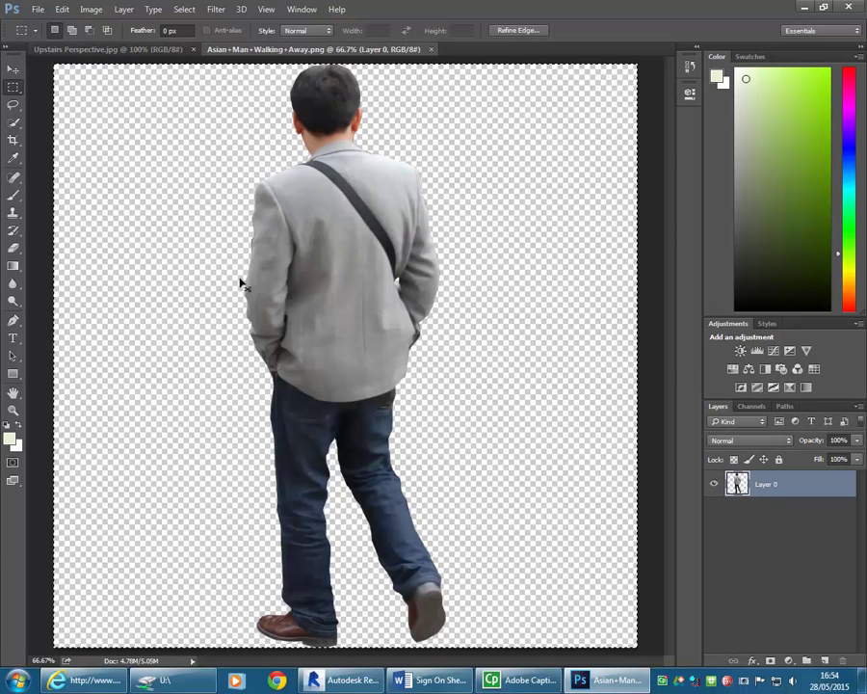
# Paste the walking-man cutout into Upstairs Perspective.jpg and shrink it to about 30% width and 39% height
pyautogui.click(106, 50)
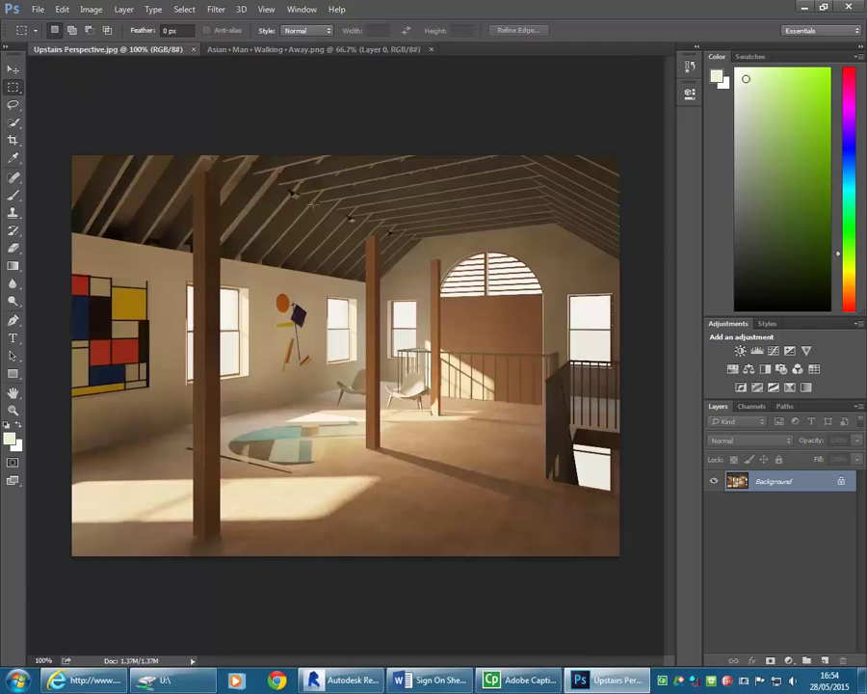
pyautogui.hotkey('ctrl', 'v')
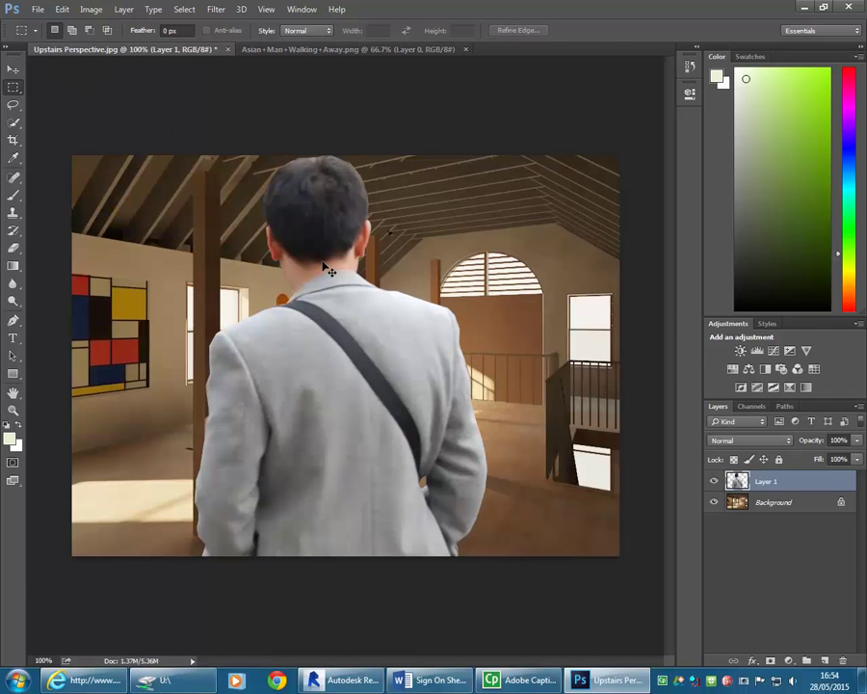
pyautogui.hotkey('ctrl', 't')
pyautogui.moveTo(195, 154); pyautogui.dragTo(341, 295)
pyautogui.moveTo(350, 360); pyautogui.dragTo(337, 199)
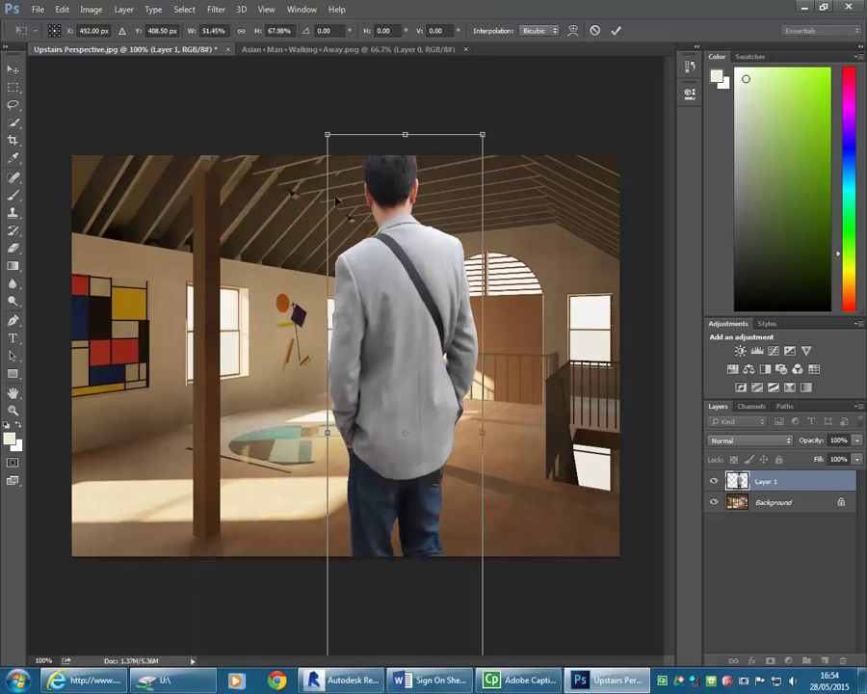
pyautogui.moveTo(327, 136); pyautogui.dragTo(356, 116)
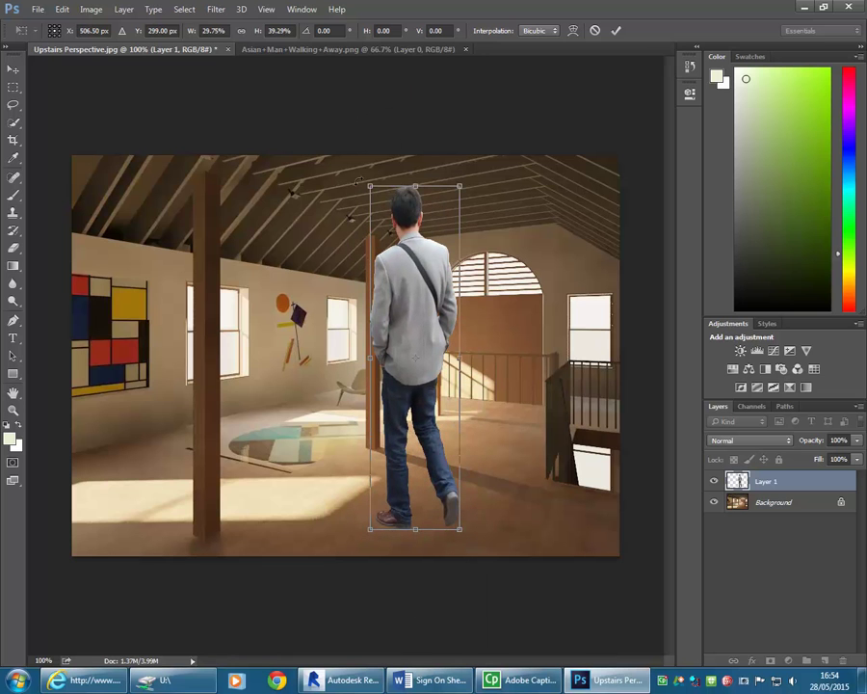
# Resize the man to about 21% width and 28% height, standing just beyond the middle timber column, and apply the transform
pyautogui.moveTo(370, 183); pyautogui.dragTo(296, 316)
pyautogui.moveTo(295, 346); pyautogui.dragTo(314, 351)
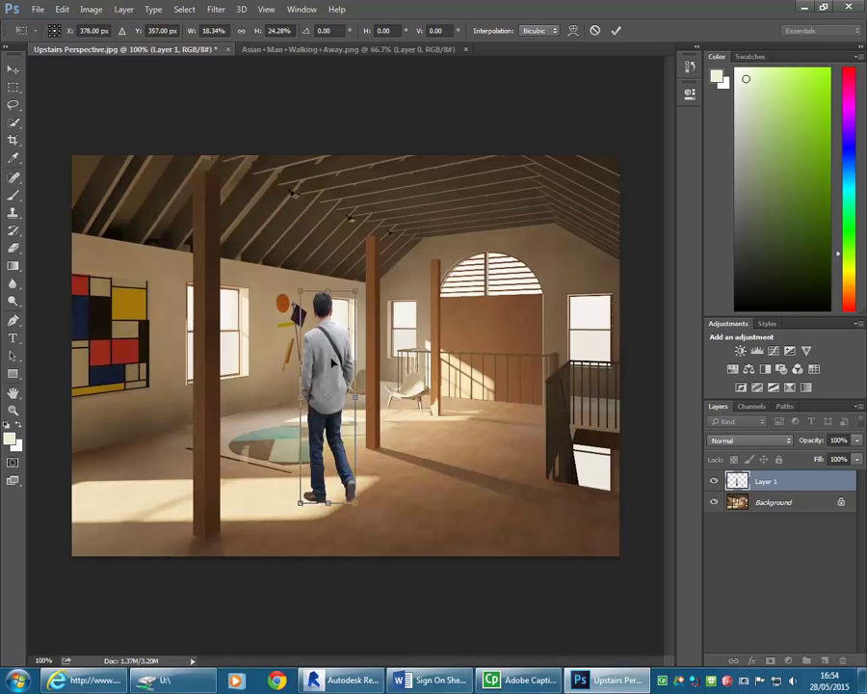
pyautogui.moveTo(335, 377); pyautogui.dragTo(429, 386)
pyautogui.moveTo(449, 295); pyautogui.dragTo(478, 255)
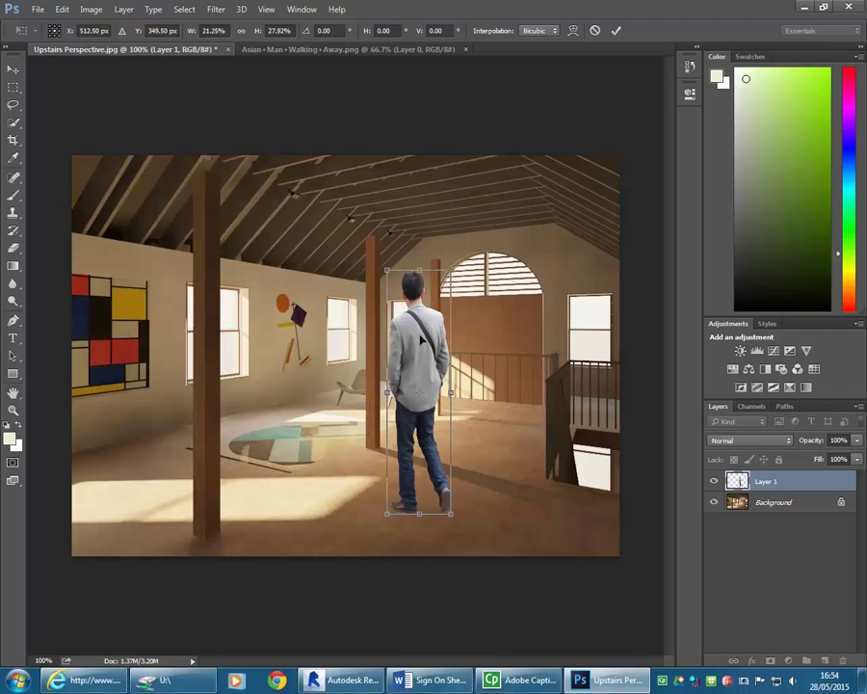
pyautogui.press('Return')
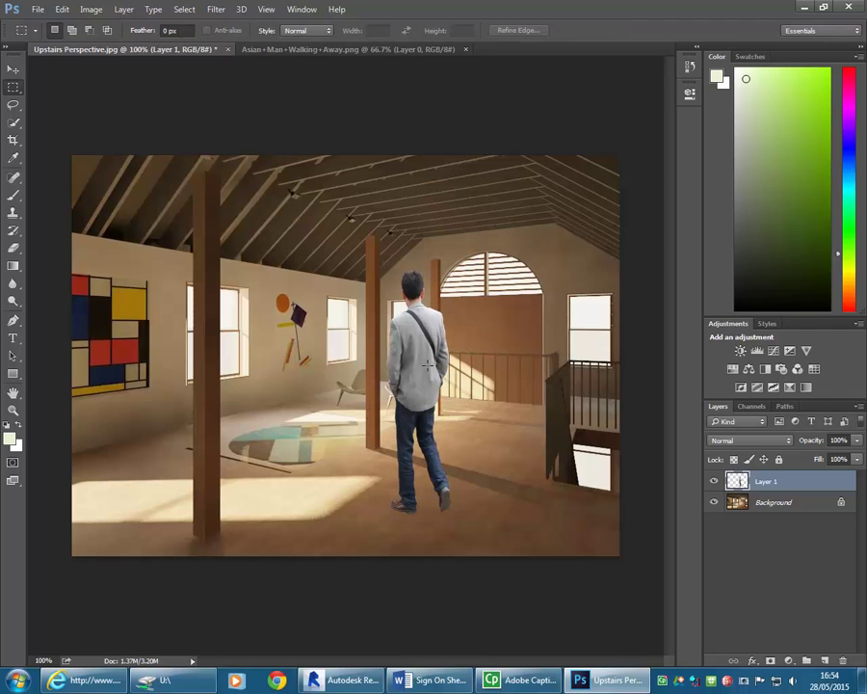
# Move the man with the Move tool so he stands in front of the middle timber column
pyautogui.moveTo(427, 365); pyautogui.dragTo(453, 375)
pyautogui.click(454, 379)
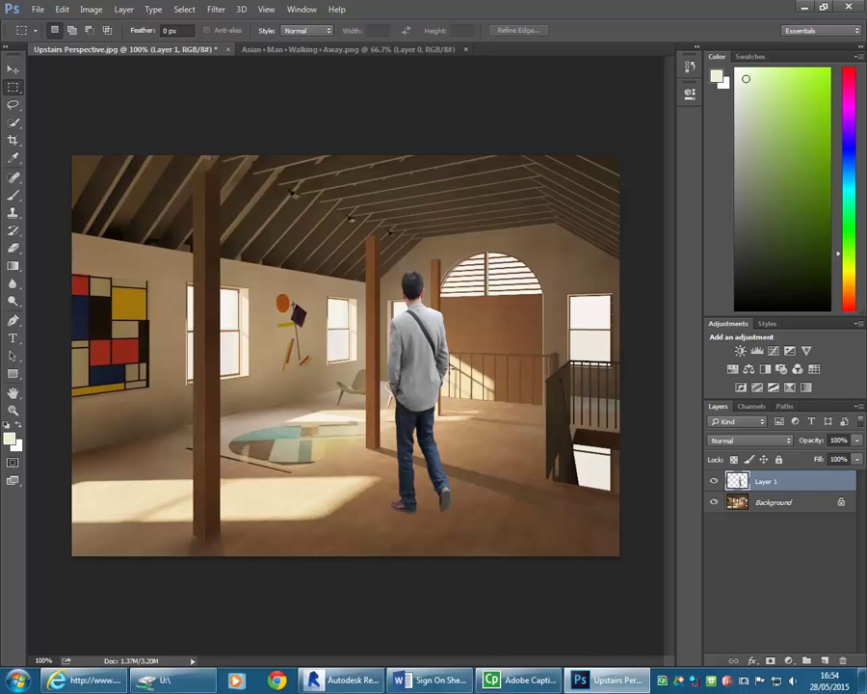
pyautogui.click(13, 68)
pyautogui.moveTo(427, 380); pyautogui.dragTo(364, 396)
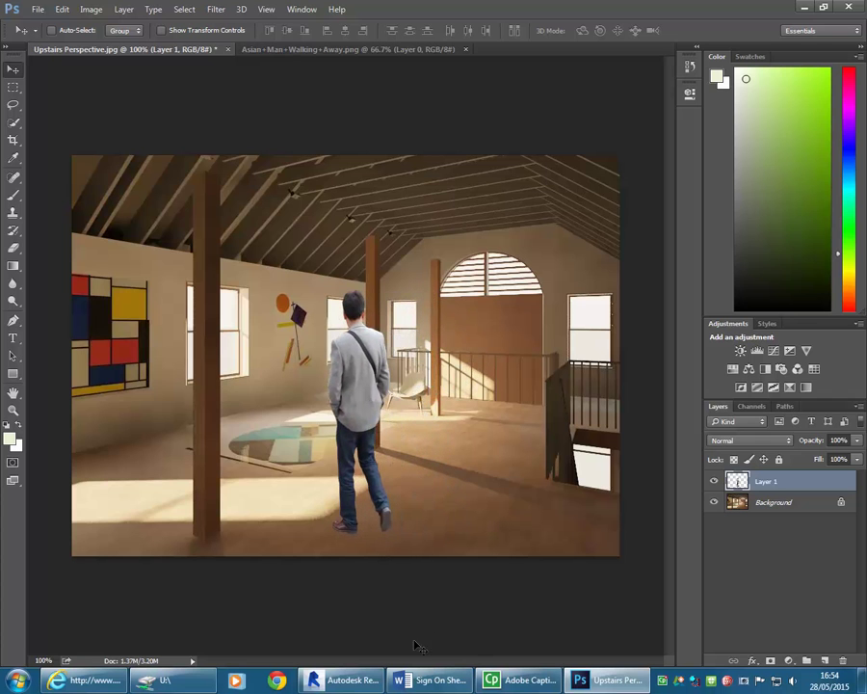
# Switch to Revit and export the finished rendering as the JPEG 3D View 4 in the Museum-2015 folder
pyautogui.click(359, 680)
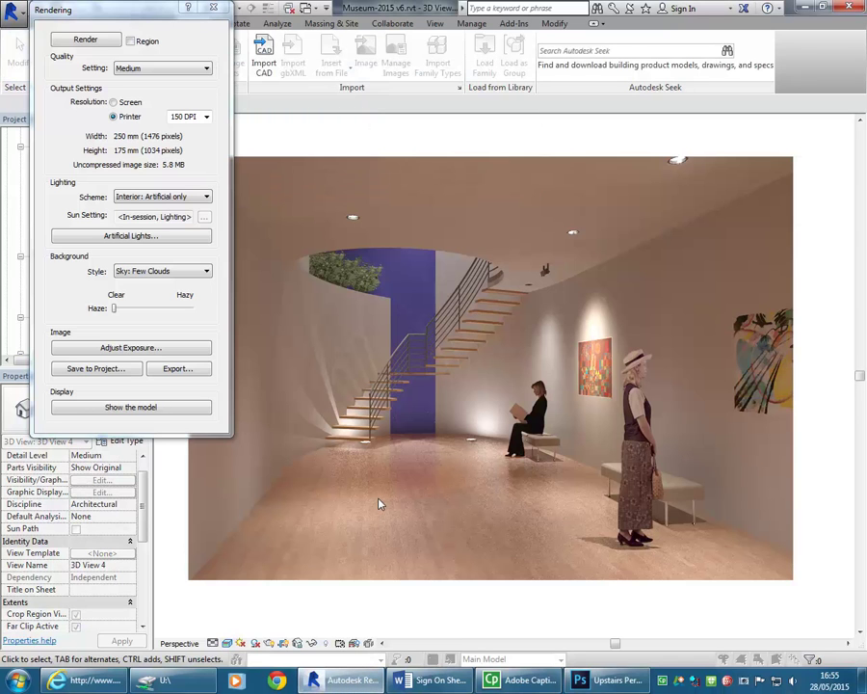
pyautogui.click(176, 368)
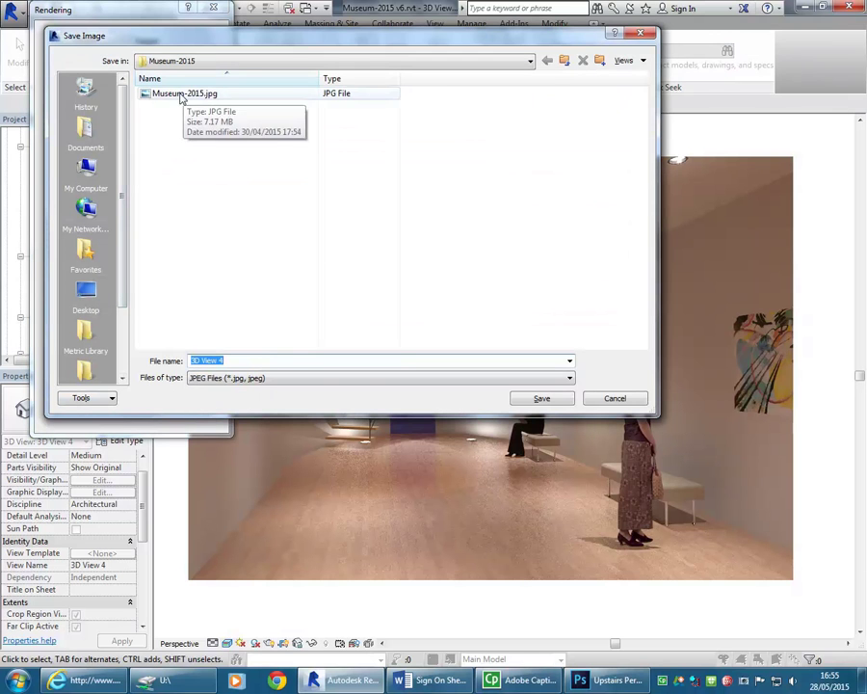
pyautogui.click(551, 400)
# Switch back to Photoshop and open 3D View 4.jpg from the Museum-2015 folder under 2015 and BD2 on the home drive
pyautogui.click(592, 680)
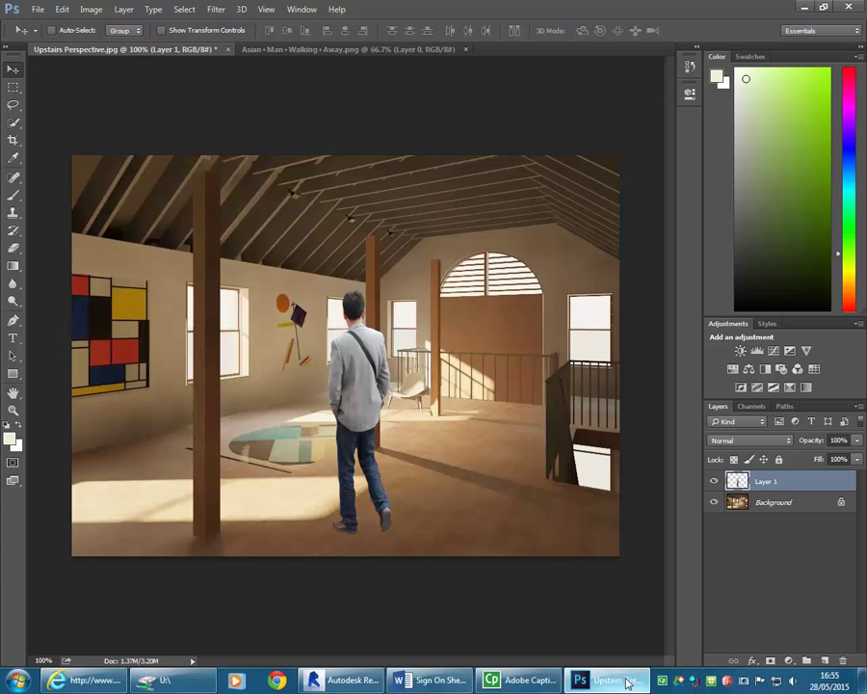
pyautogui.click(39, 12)
pyautogui.click(46, 36)
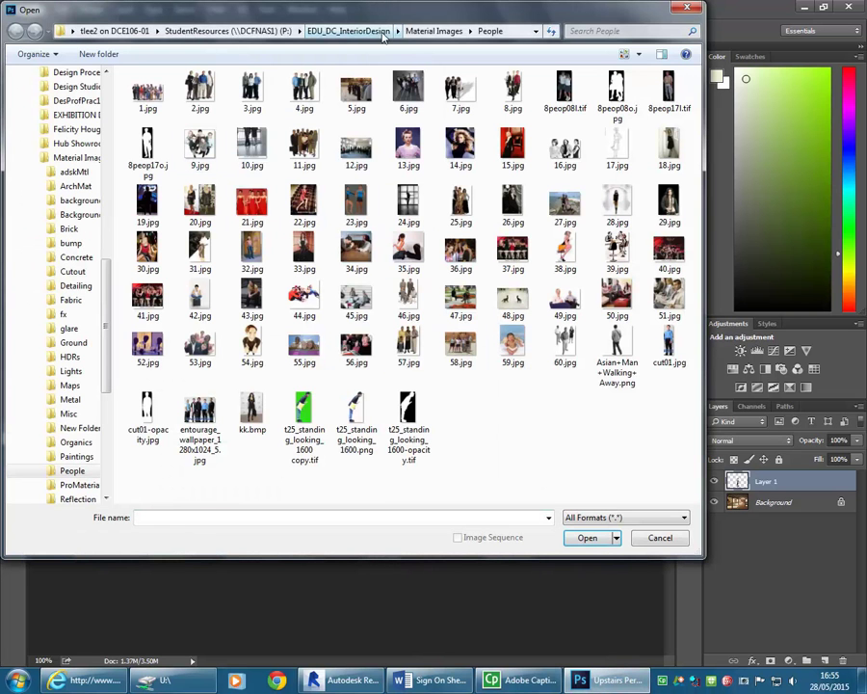
pyautogui.moveTo(108, 303); pyautogui.dragTo(108, 151)
pyautogui.click(22, 173)
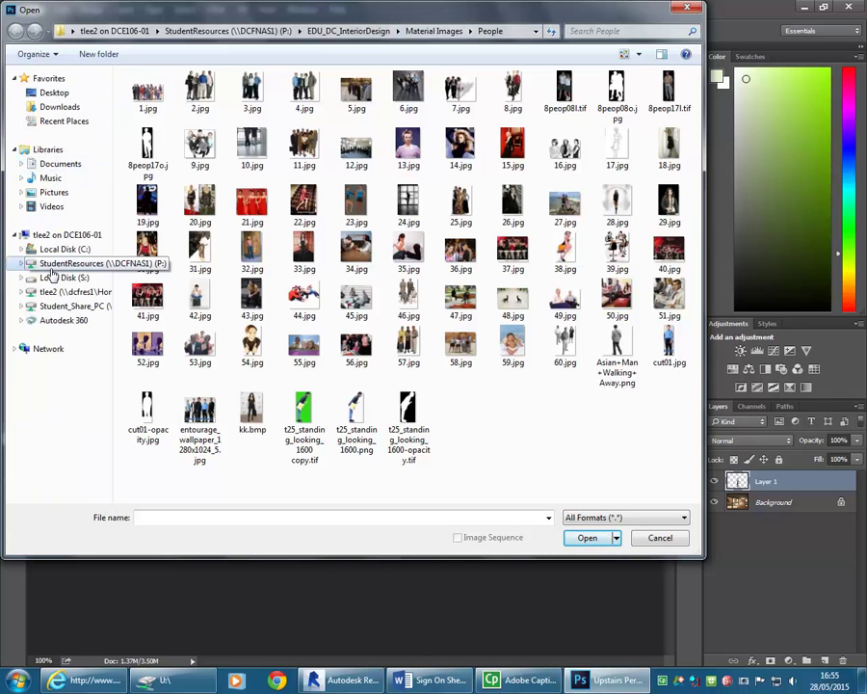
pyautogui.click(63, 291)
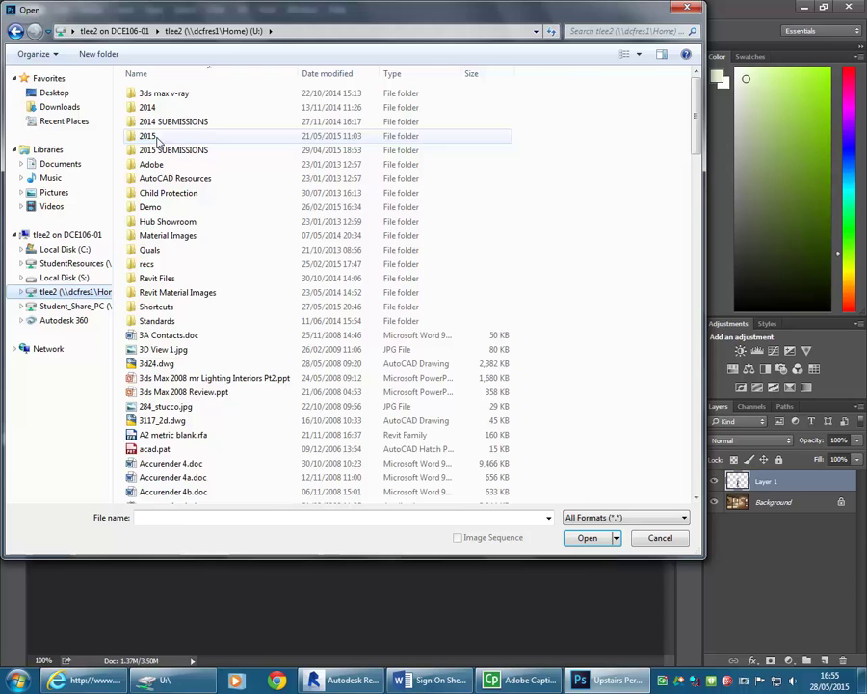
pyautogui.doubleClick(157, 137)
pyautogui.doubleClick(231, 108)
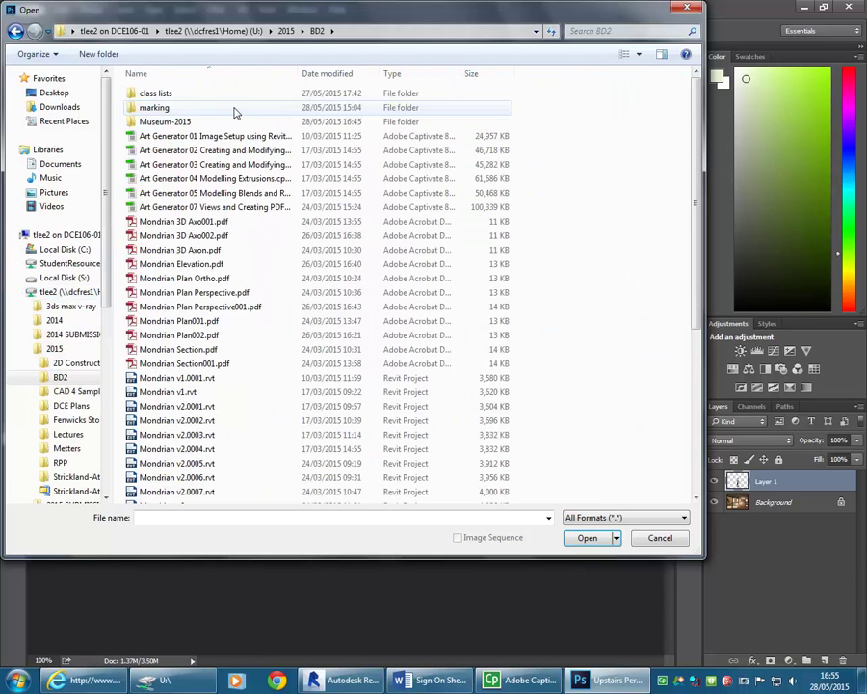
pyautogui.doubleClick(165, 121)
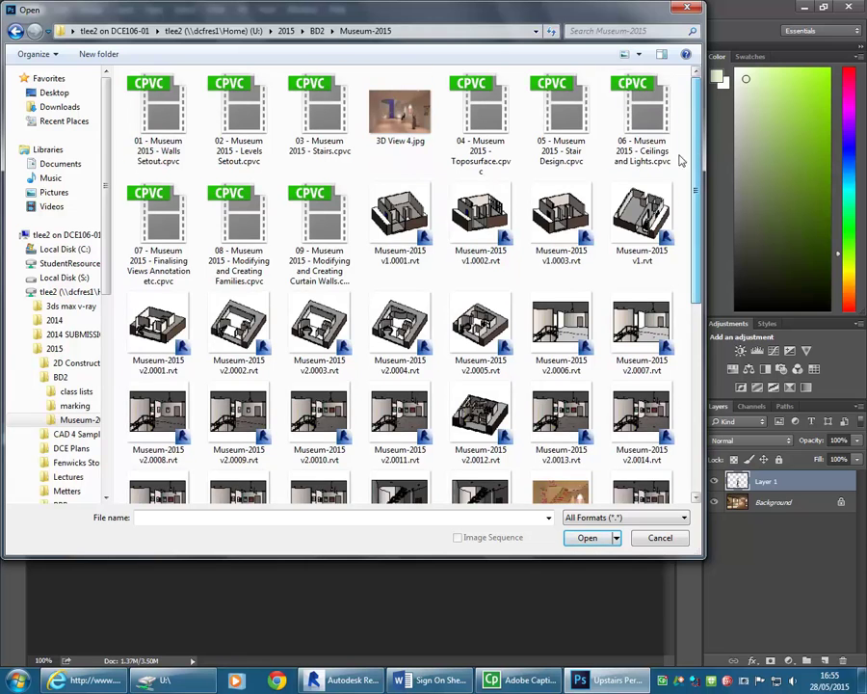
pyautogui.doubleClick(400, 111)
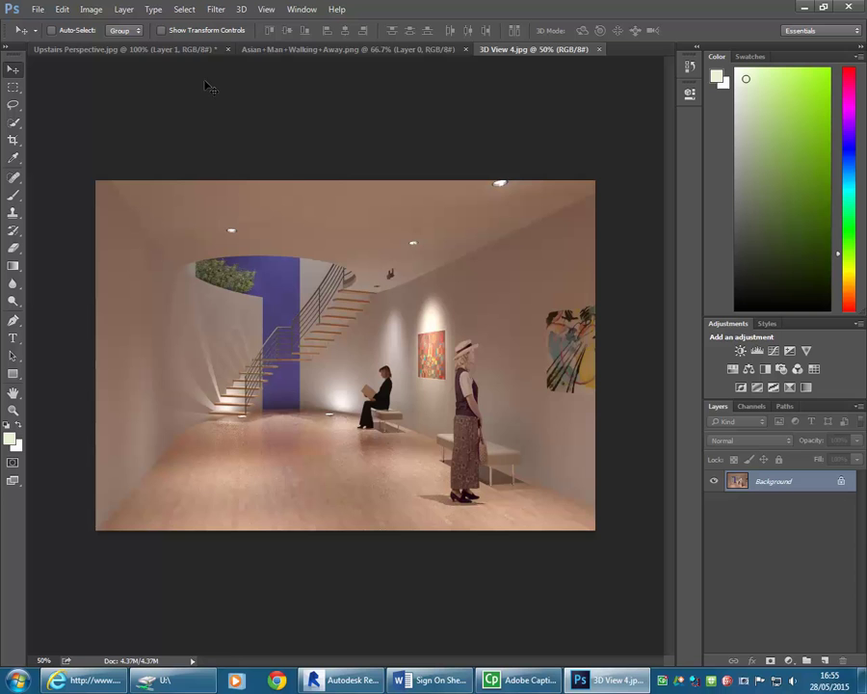
# Check the walking-man cutout's document and paste the copied man into 3D View 4.jpg
pyautogui.click(294, 50)
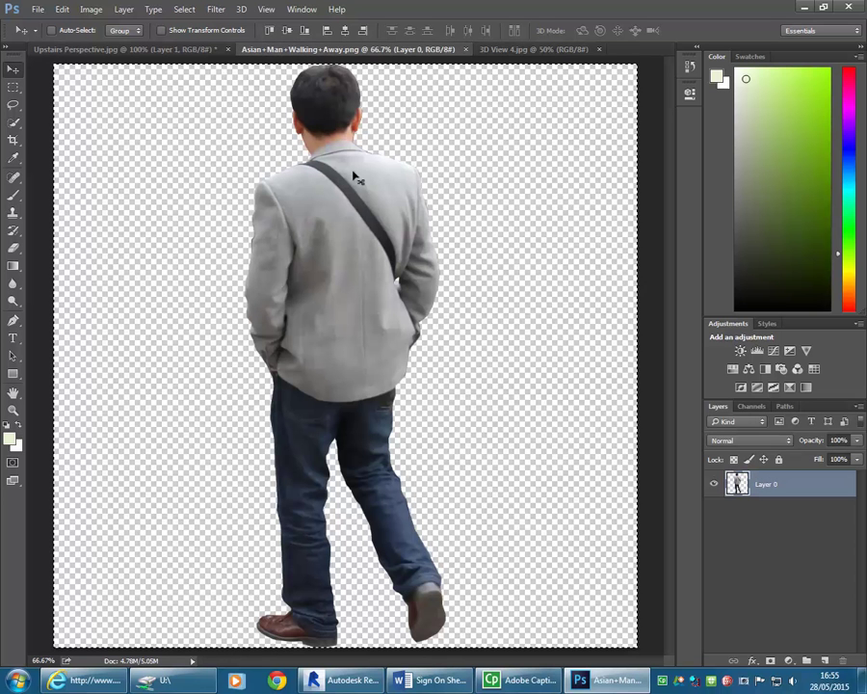
pyautogui.click(522, 50)
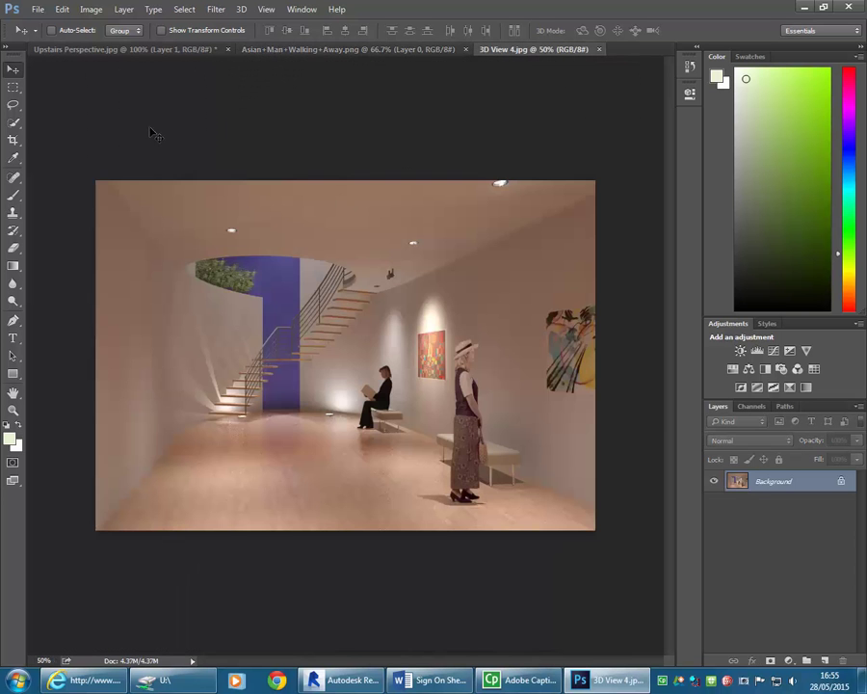
pyautogui.click(61, 9)
pyautogui.click(71, 125)
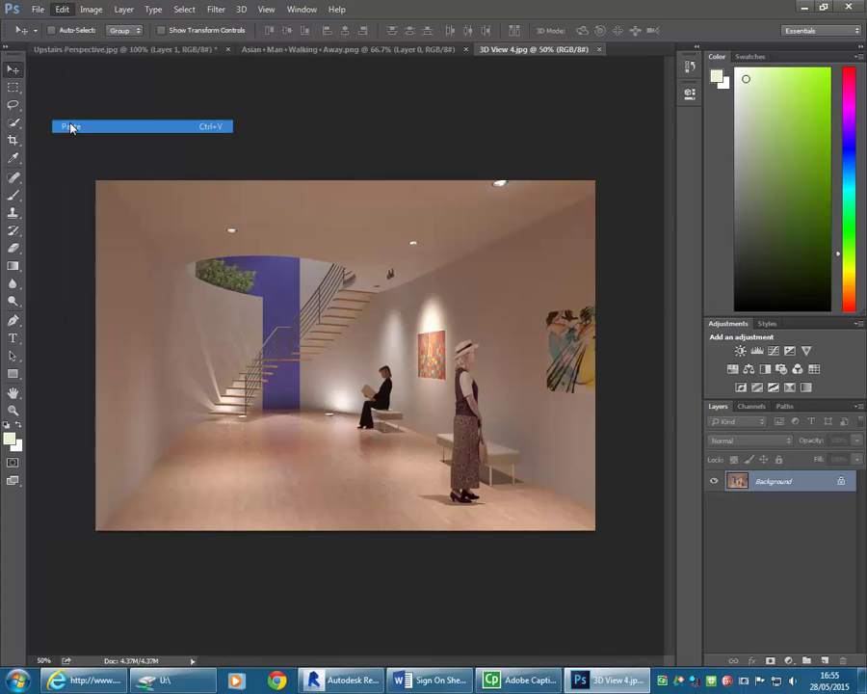
# Scale the pasted man proportionally to about 38% and place him over the standing woman with the hat
pyautogui.hotkey('ctrl', 't')
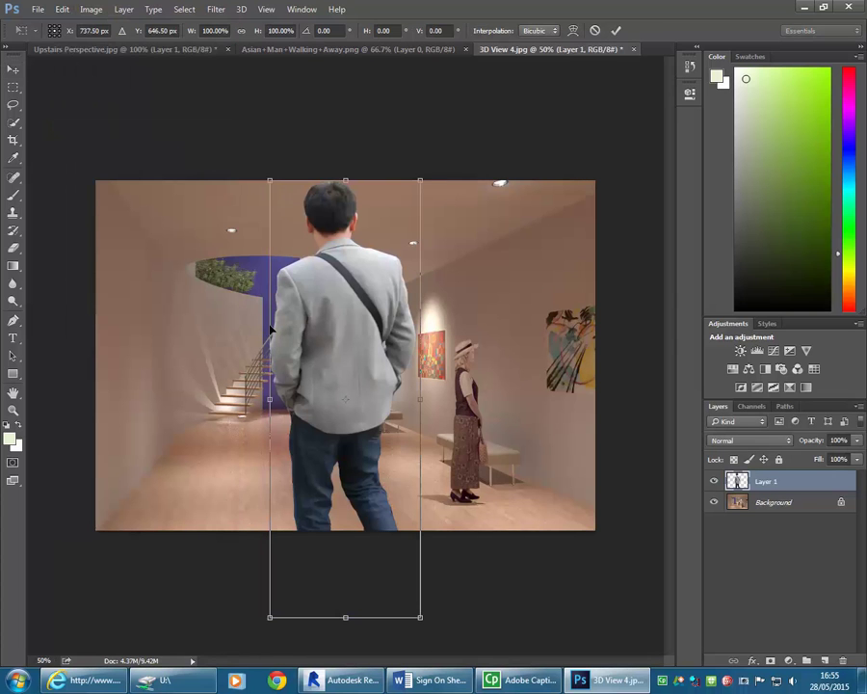
pyautogui.keyDown('shift'); pyautogui.moveTo(269, 181); pyautogui.dragTo(369, 414); pyautogui.keyUp('shift')
pyautogui.moveTo(391, 462); pyautogui.dragTo(531, 228)
pyautogui.keyDown('shift'); pyautogui.moveTo(412, 278); pyautogui.dragTo(432, 339); pyautogui.keyUp('shift')
pyautogui.moveTo(463, 400)
pyautogui.mouseDown()
pyautogui.moveTo(497, 385)
pyautogui.moveTo(452, 395)
pyautogui.moveTo(453, 412)
pyautogui.moveTo(470, 393)
pyautogui.moveTo(474, 408)
pyautogui.moveTo(464, 405)
pyautogui.mouseUp()
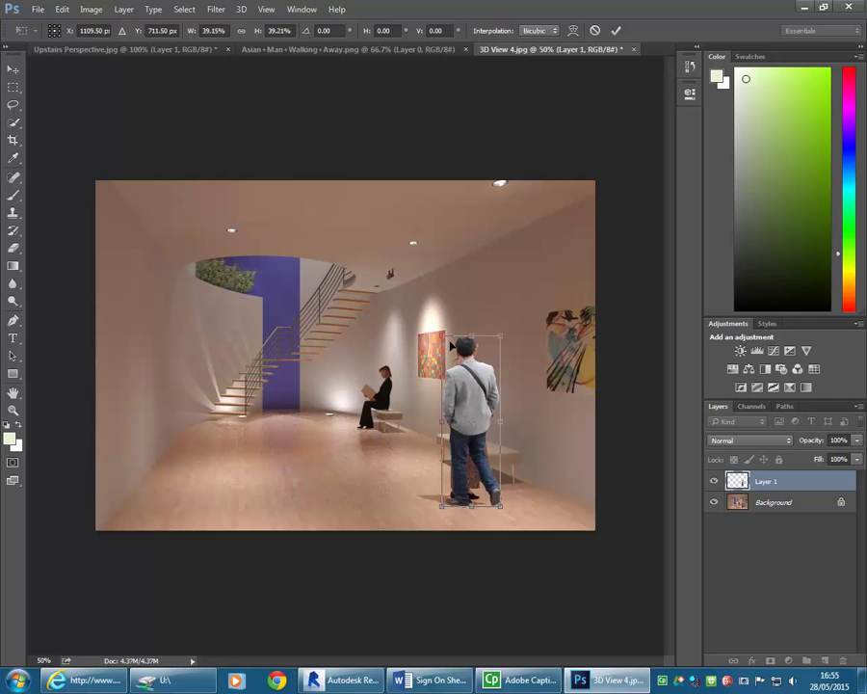
pyautogui.moveTo(446, 335); pyautogui.dragTo(444, 340)
pyautogui.moveTo(465, 404)
pyautogui.mouseDown()
pyautogui.moveTo(457, 403)
pyautogui.moveTo(473, 403)
pyautogui.moveTo(464, 403)
pyautogui.mouseUp()
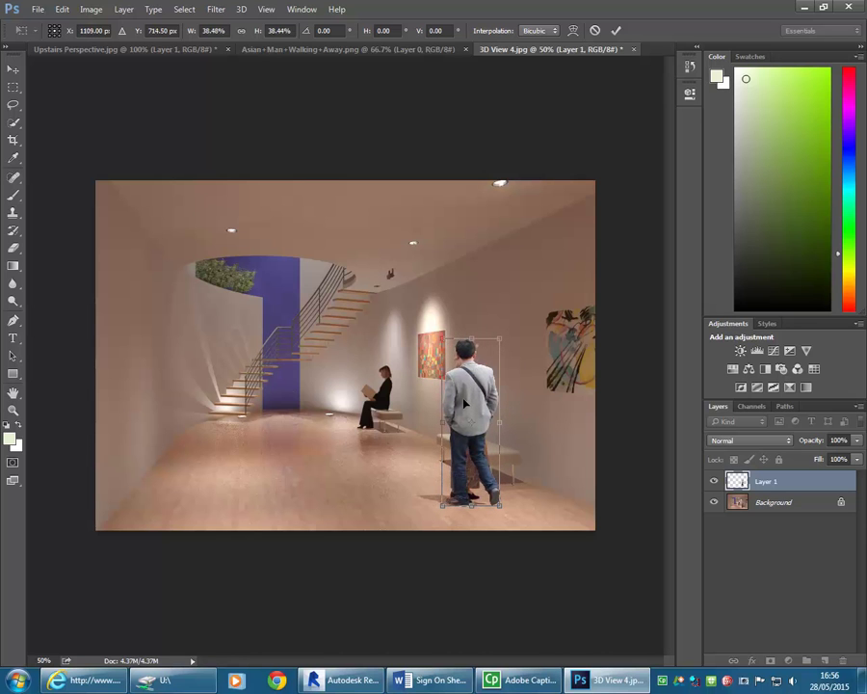
pyautogui.press('Return')
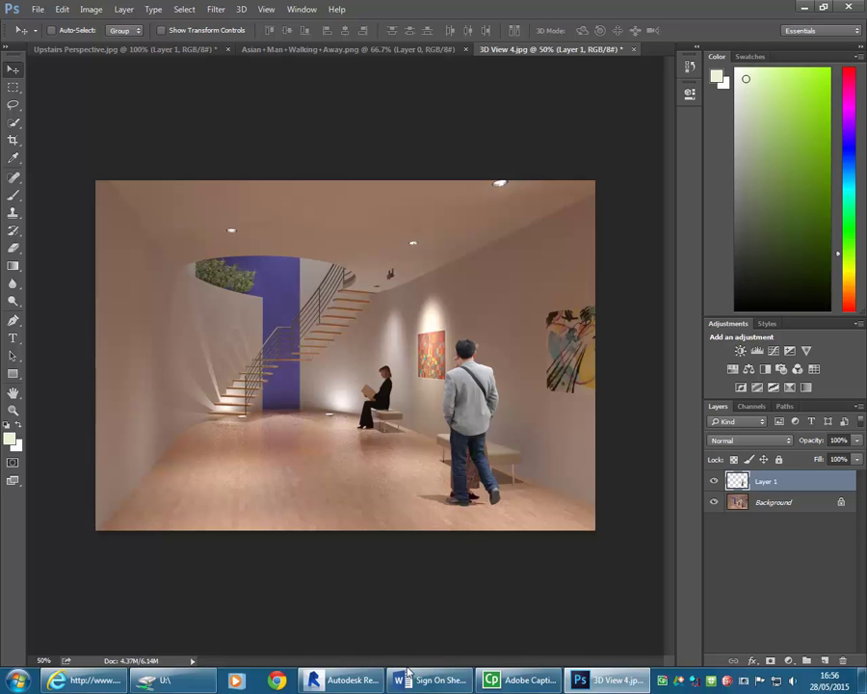
# Switch to the web browser and go back to Immediate Entourage's list of free people cutouts
pyautogui.click(87, 680)
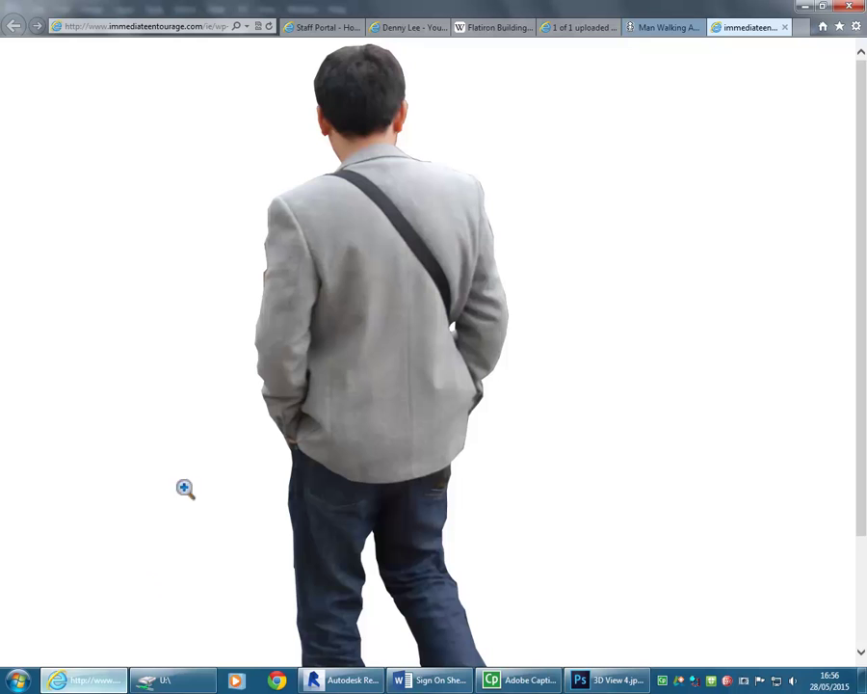
pyautogui.click(661, 27)
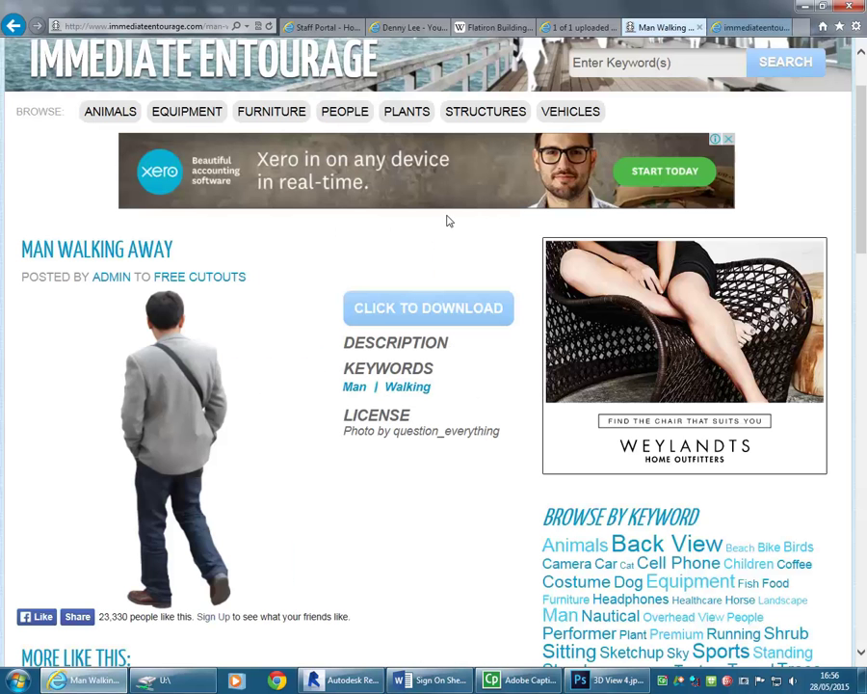
pyautogui.click(583, 31)
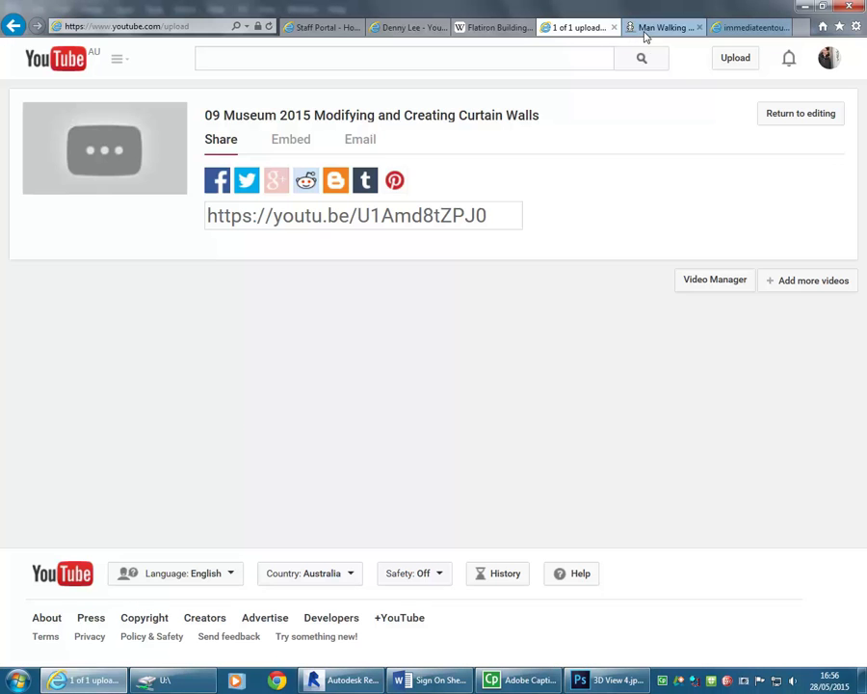
pyautogui.click(643, 31)
pyautogui.click(12, 27)
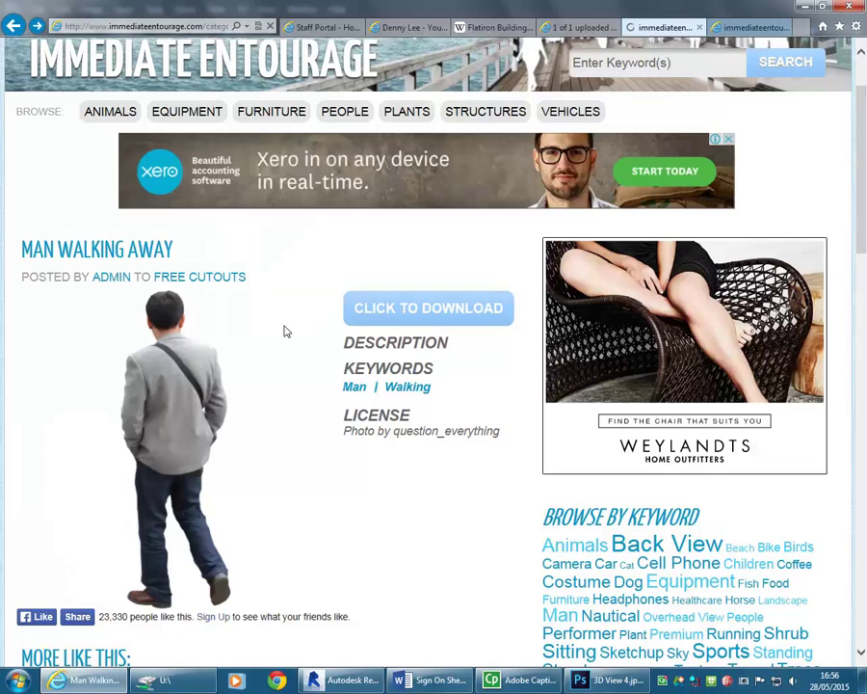
pyautogui.scroll(-3, 287, 426)
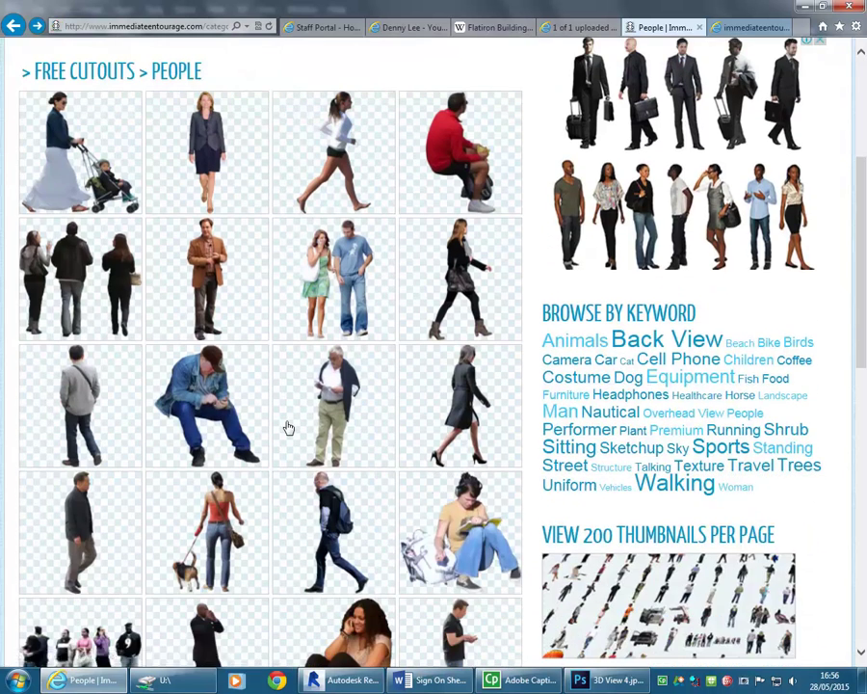
# Look at the businesswoman cutout's page and its similar figures, and examine the Afghanistan Woman cutout
pyautogui.click(210, 168)
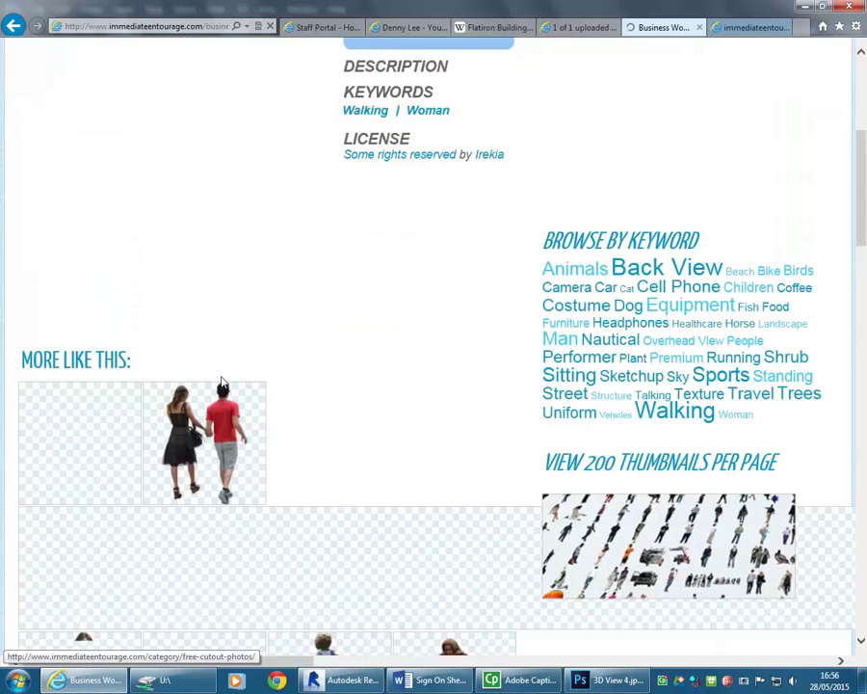
pyautogui.scroll(-6, 223, 381)
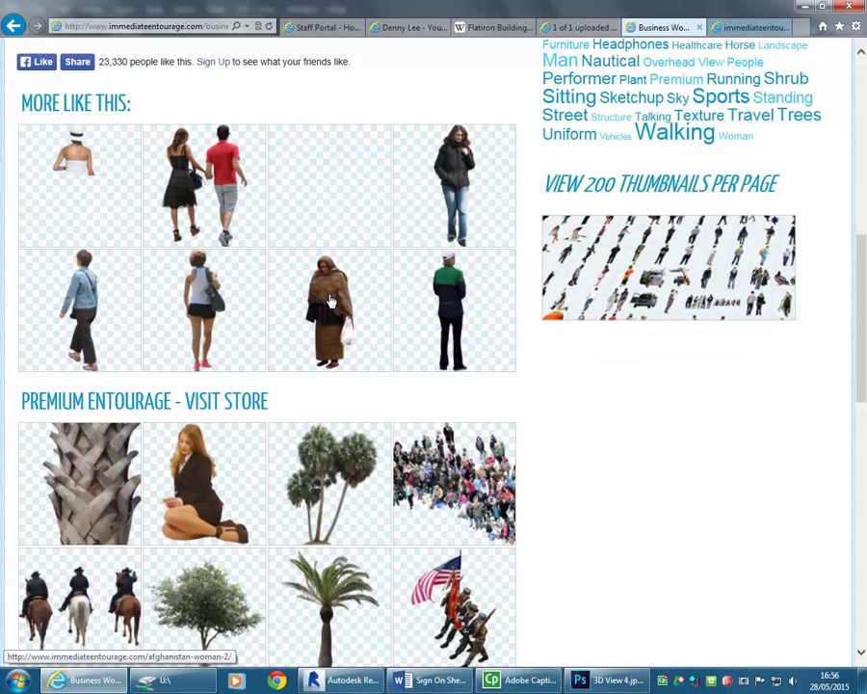
pyautogui.click(329, 301)
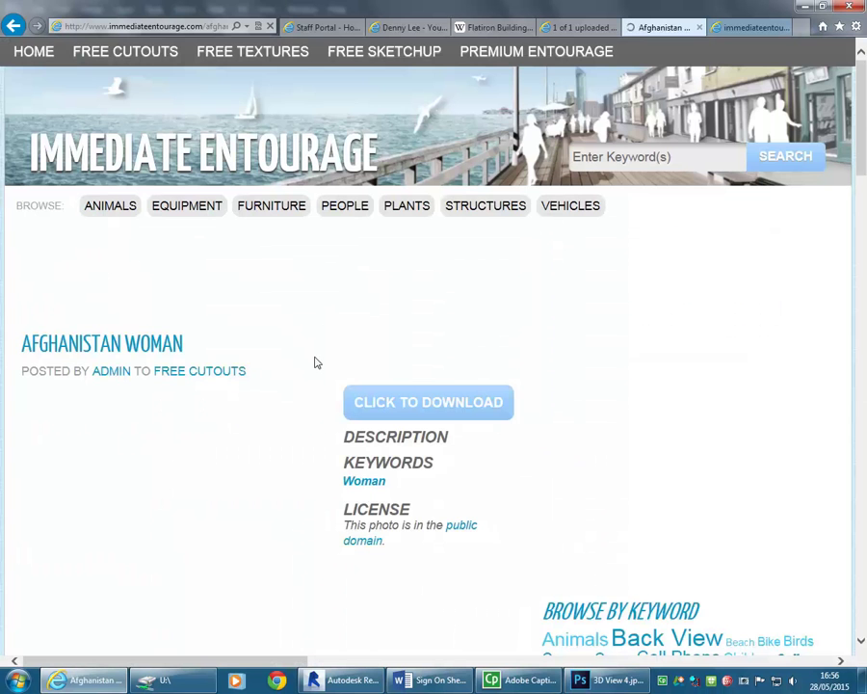
pyautogui.scroll(-3, 242, 348)
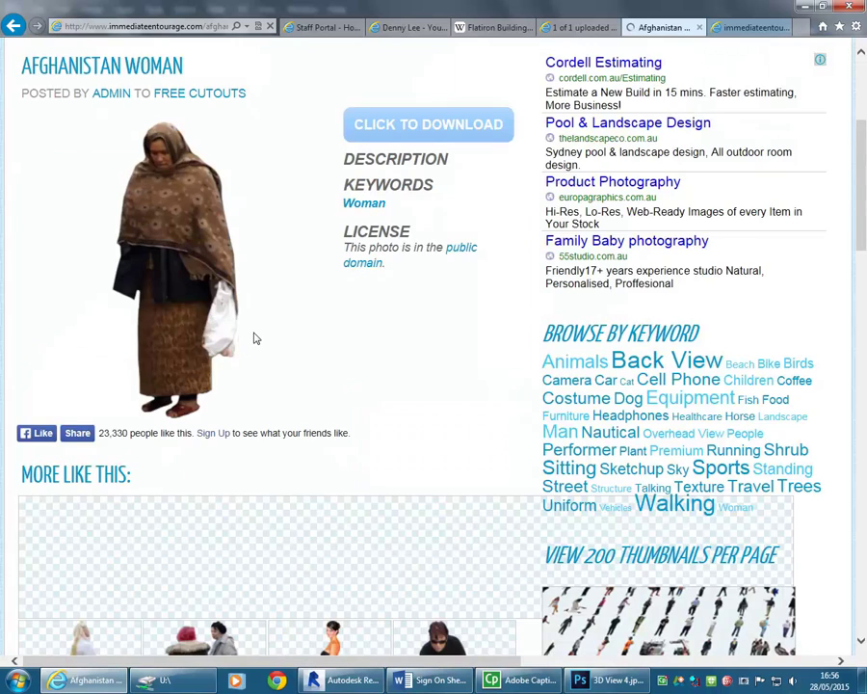
pyautogui.scroll(1, 255, 338)
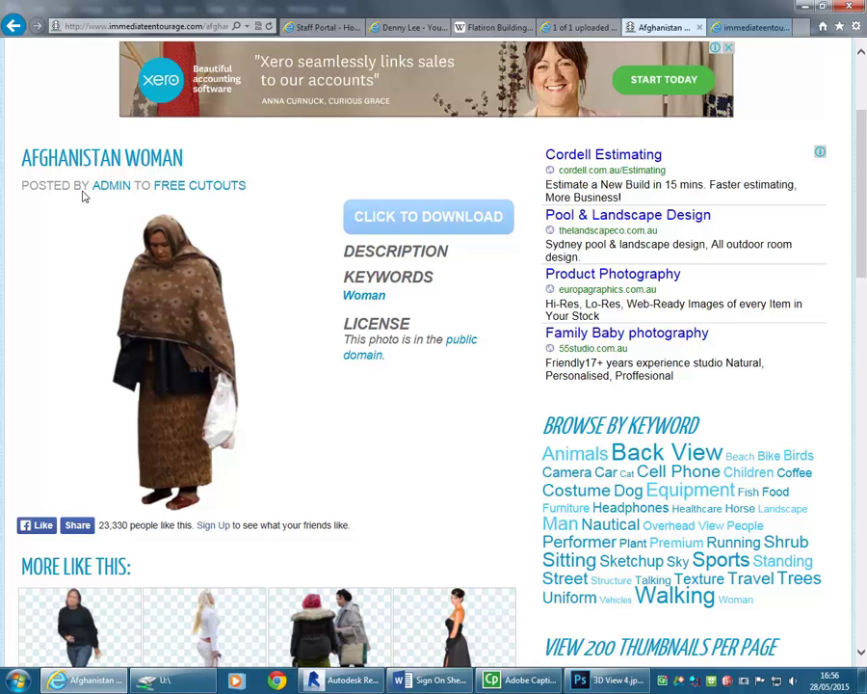
# Return to Photoshop and move the man slightly upwards over the standing woman in 3D View 4.jpg
pyautogui.click(804, 7)
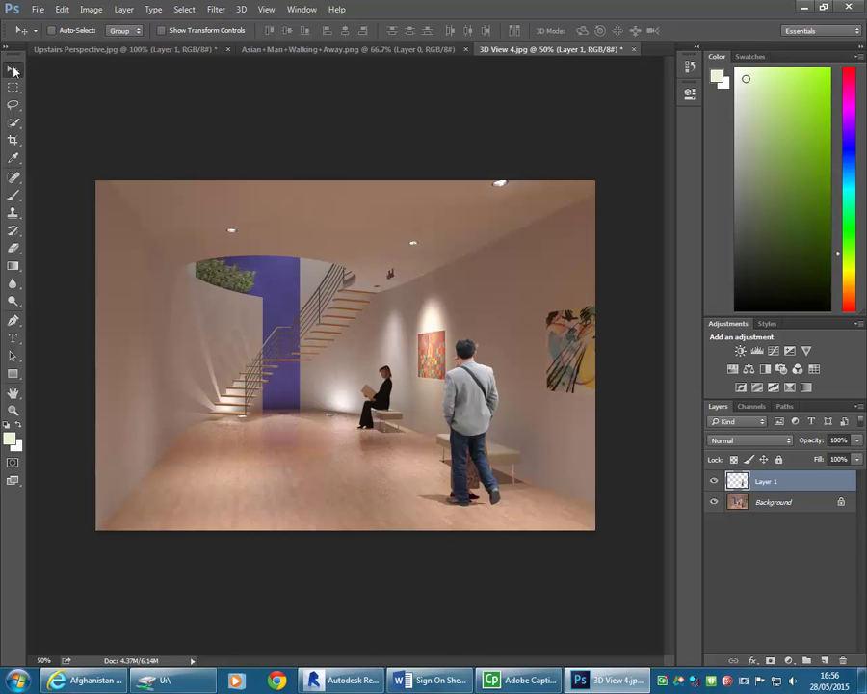
pyautogui.moveTo(479, 408); pyautogui.dragTo(472, 397)
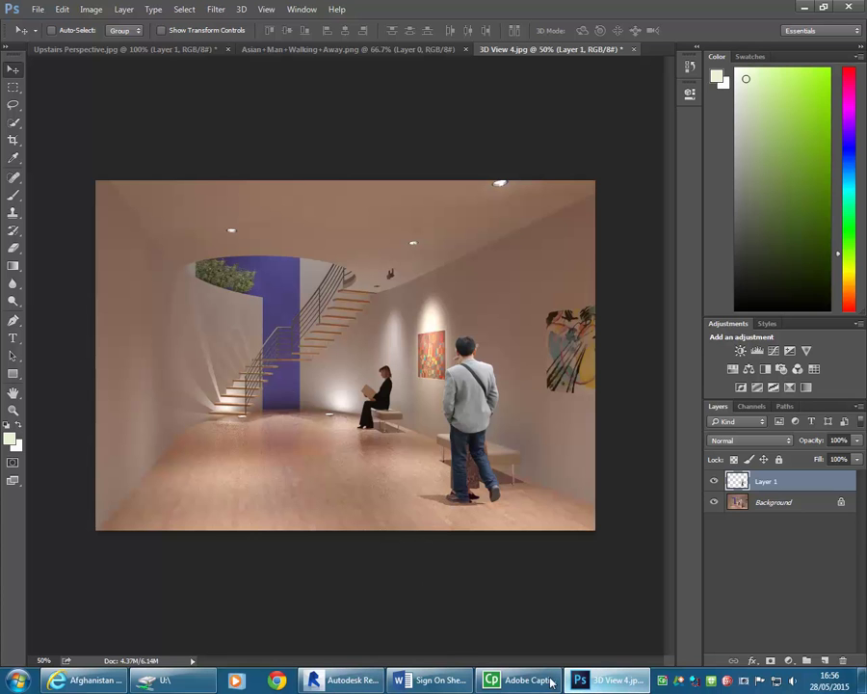
pyautogui.click(57, 680)
pyautogui.click(58, 680)
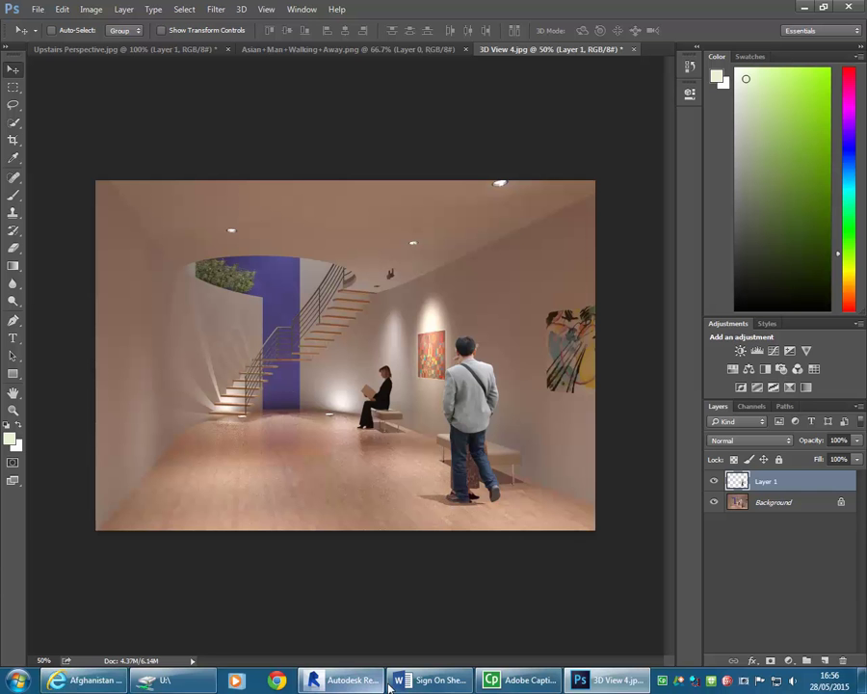
# Switch to Revit and select the standing woman beside the bench in 3D View 4
pyautogui.click(332, 680)
pyautogui.click(212, 9)
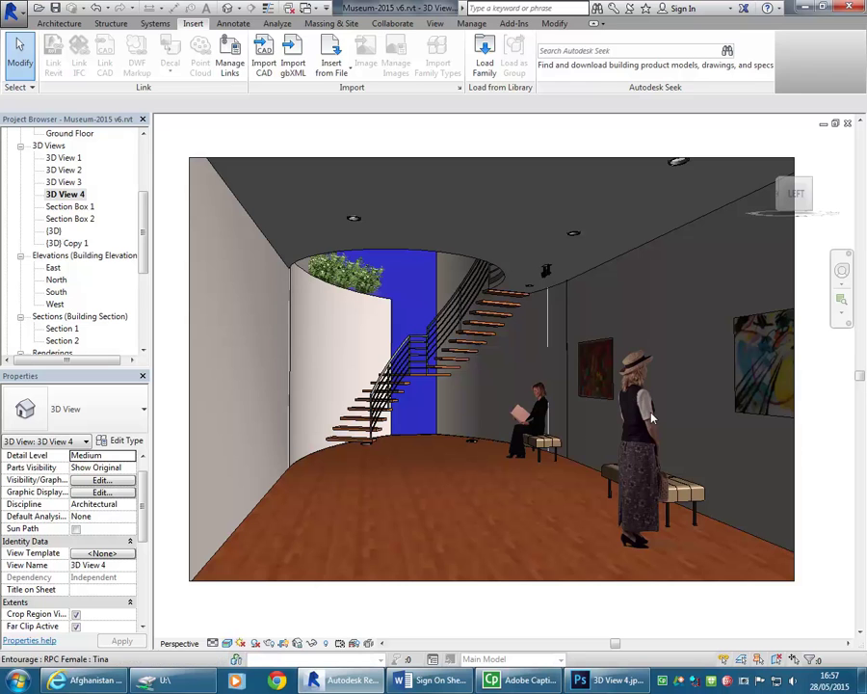
pyautogui.click(635, 453)
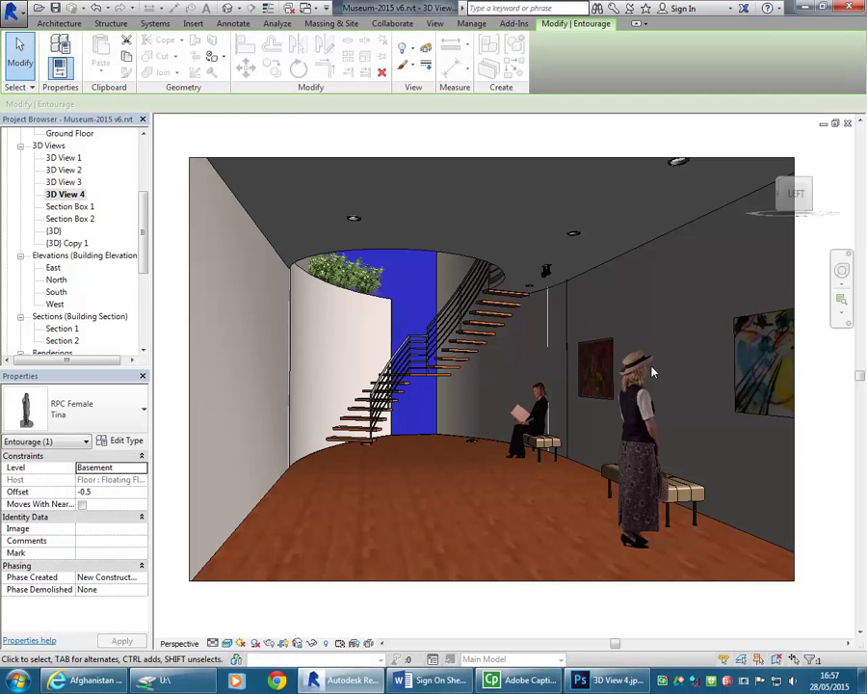
pyautogui.click(598, 418)
pyautogui.click(650, 420)
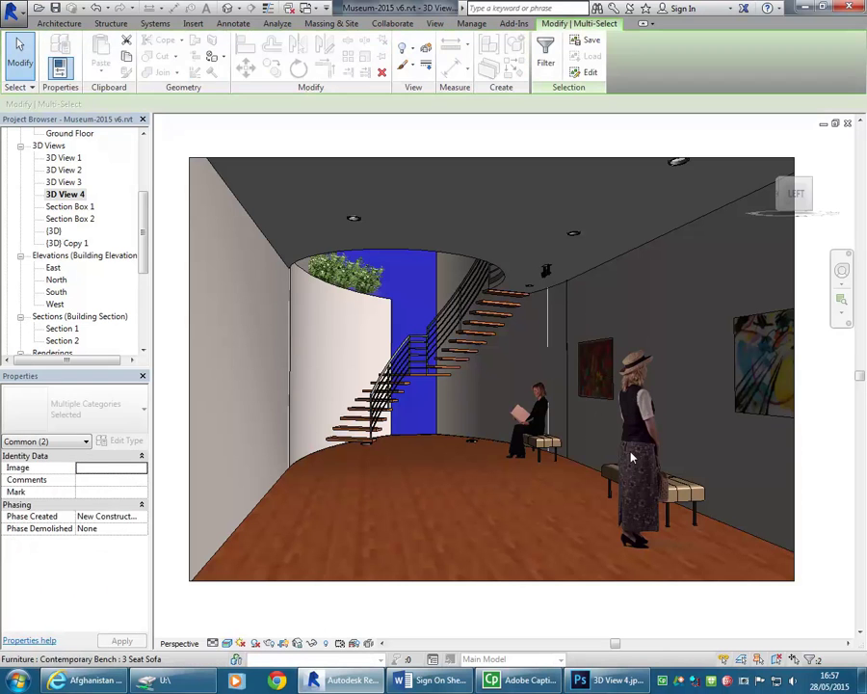
pyautogui.press('Escape')
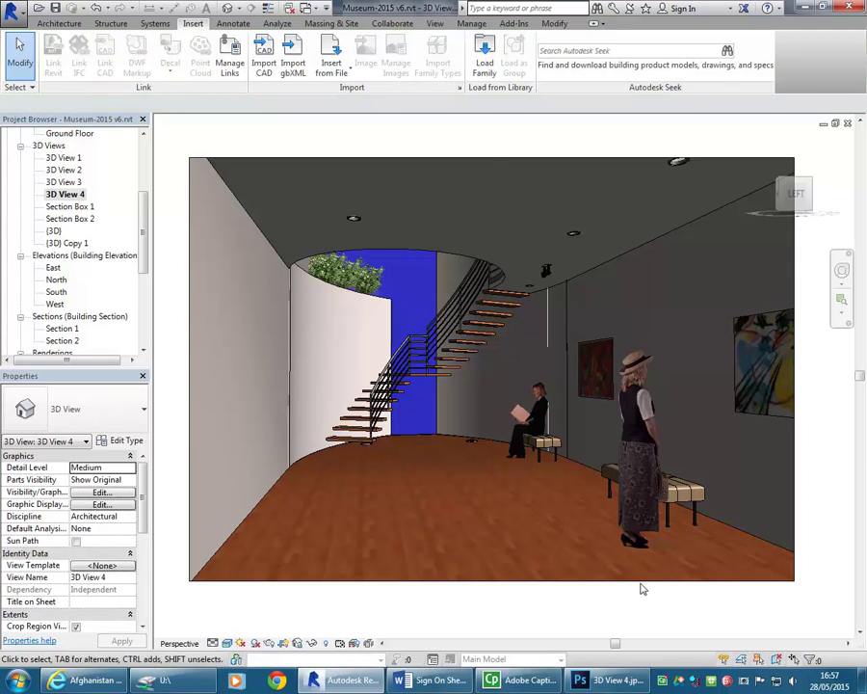
pyautogui.click(623, 581)
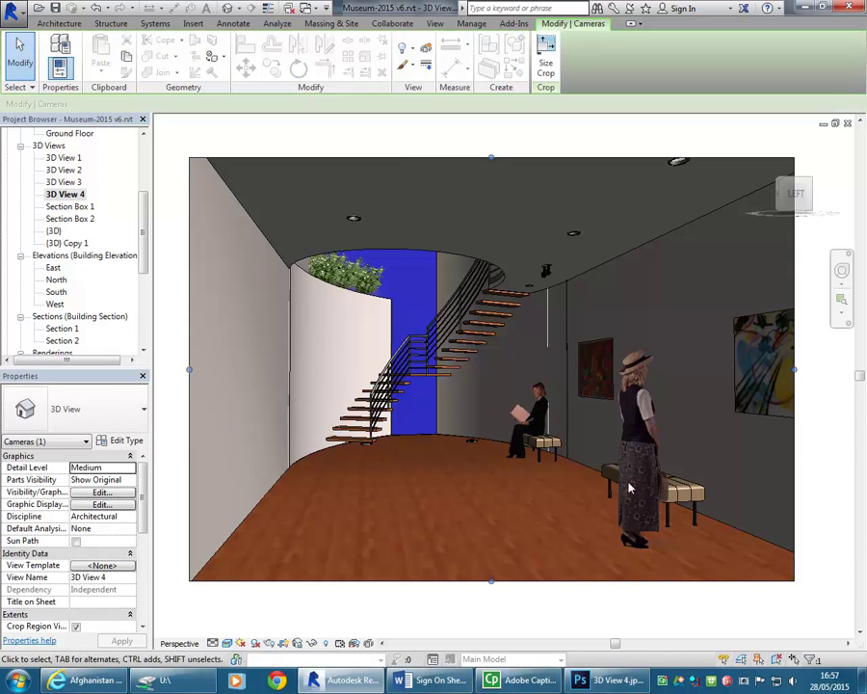
pyautogui.click(647, 412)
pyautogui.click(606, 453)
pyautogui.click(638, 439)
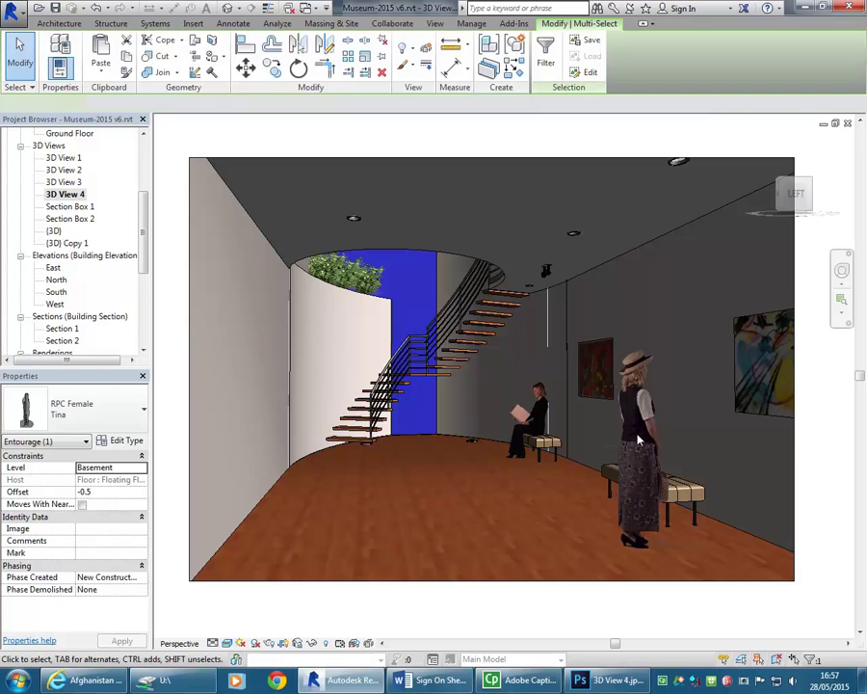
pyautogui.click(592, 481)
pyautogui.click(645, 529)
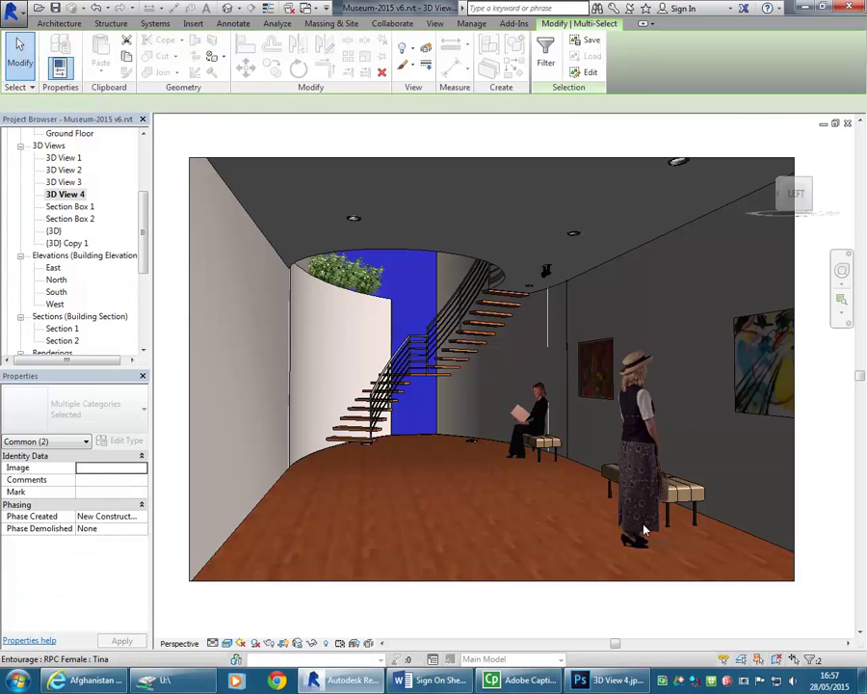
pyautogui.press('Escape')
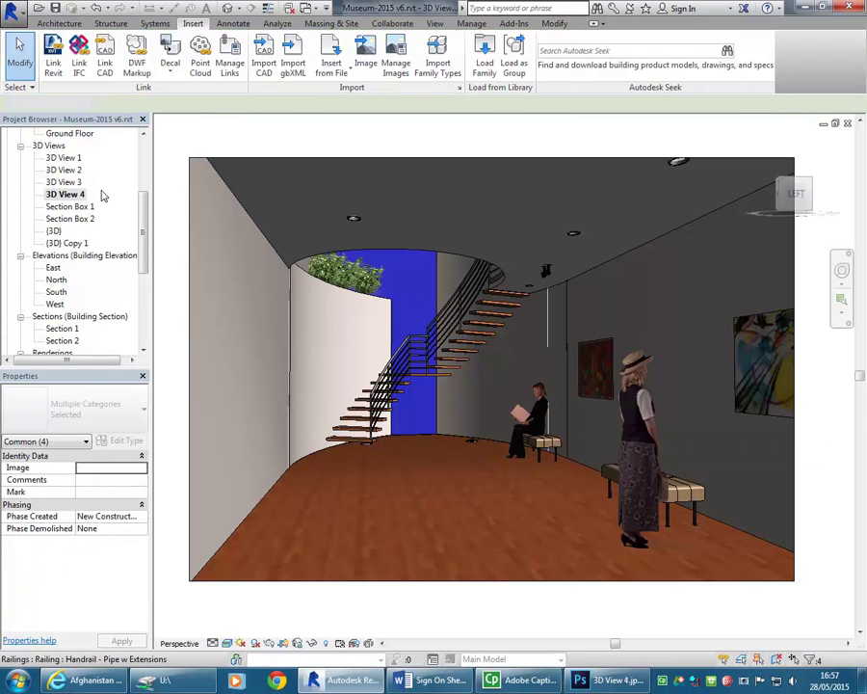
pyautogui.click(402, 253)
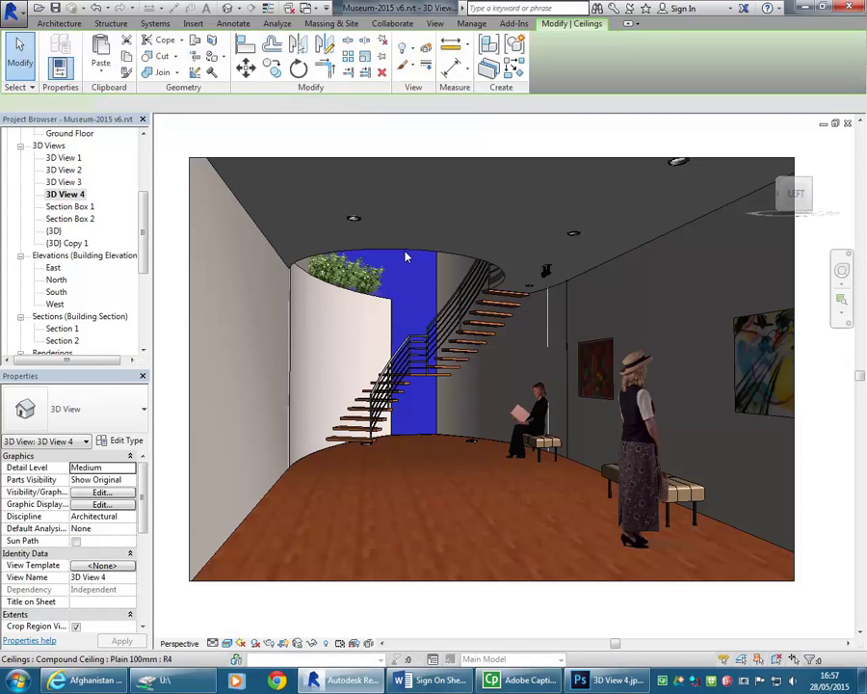
pyautogui.rightClick(403, 231)
pyautogui.click(422, 240)
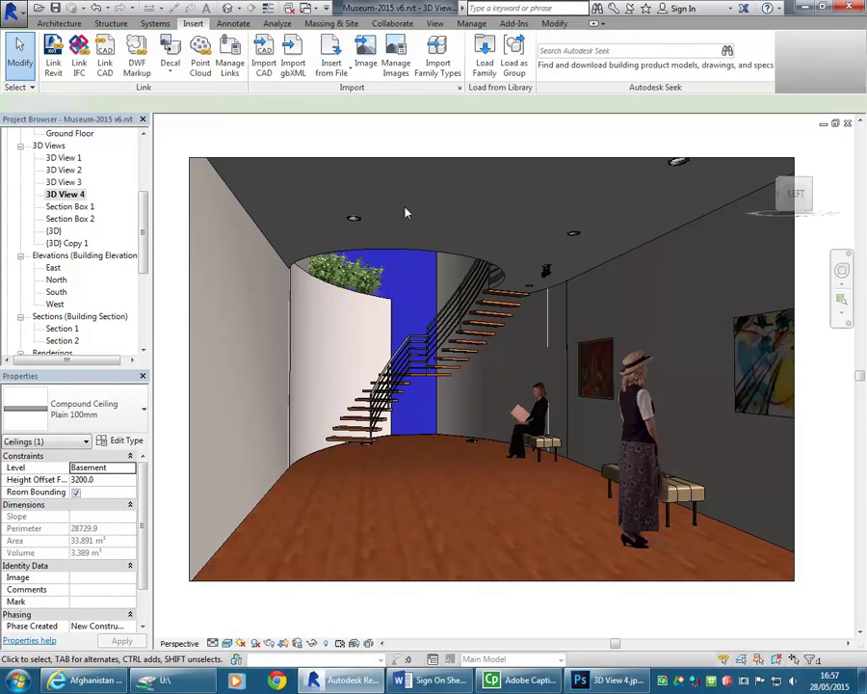
# Select the area around both women, filter the selection to the Entourage category only, and delete the two figures
pyautogui.moveTo(680, 400); pyautogui.dragTo(591, 467)
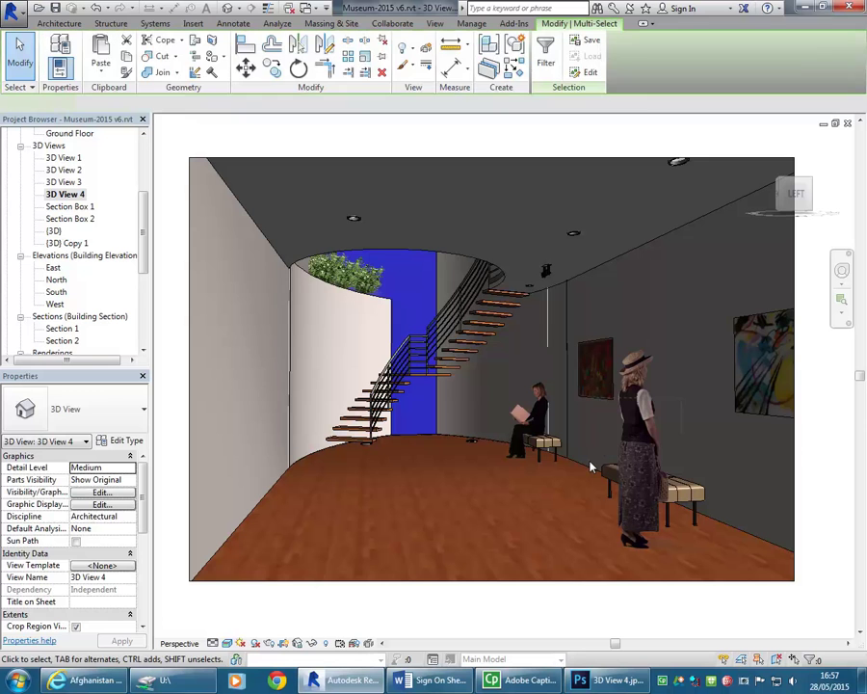
pyautogui.press('Escape')
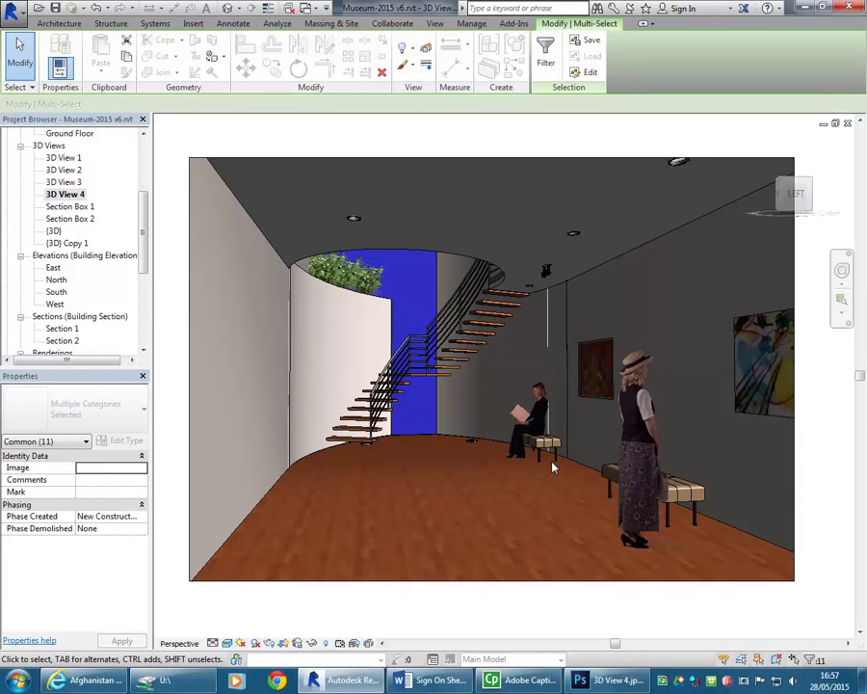
pyautogui.click(546, 53)
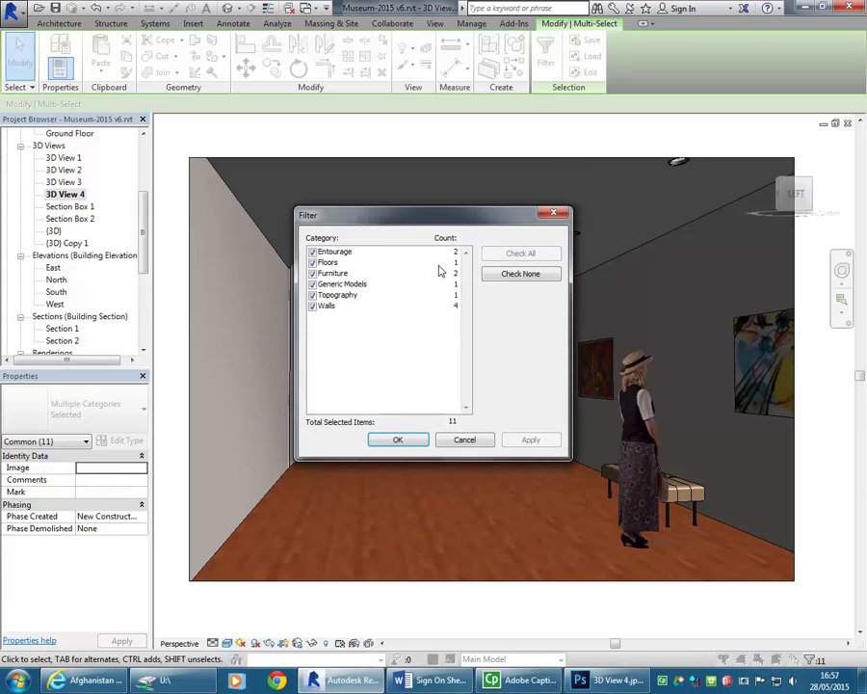
pyautogui.click(509, 276)
pyautogui.click(312, 251)
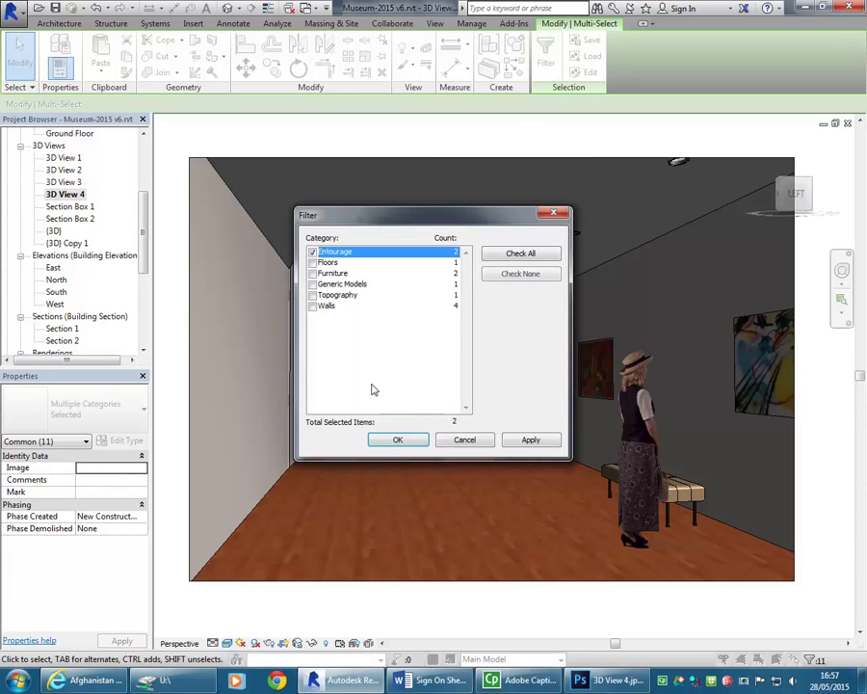
pyautogui.click(395, 440)
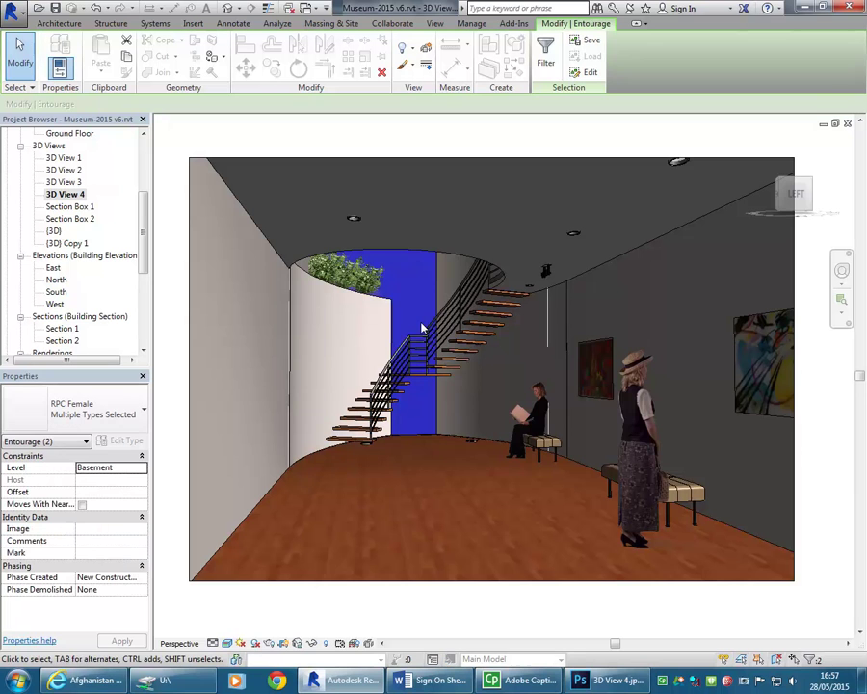
pyautogui.press('Delete')
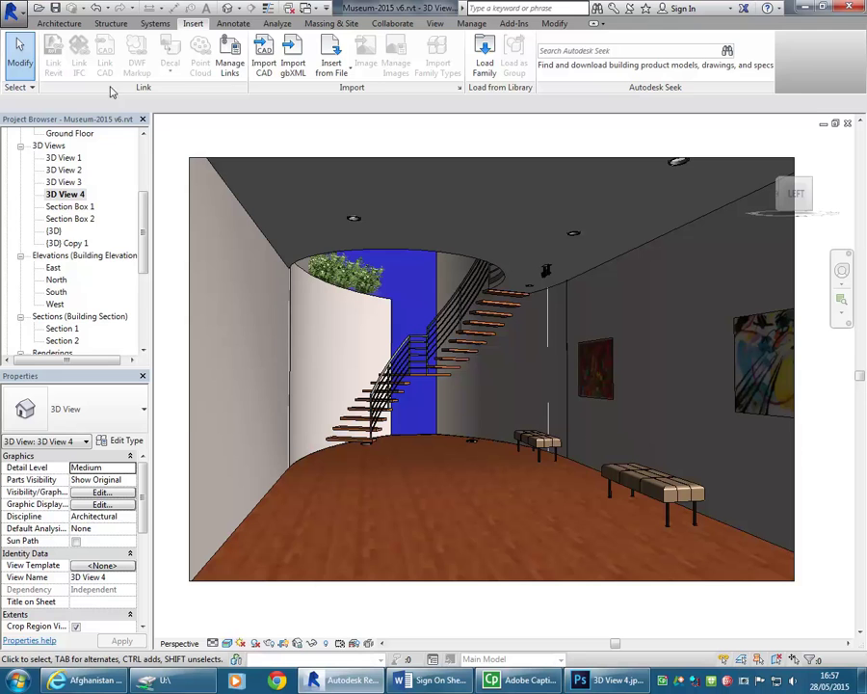
# Save the project as Museum-2015 v6a.rvt and start rendering 3D View 4
pyautogui.click(11, 9)
pyautogui.moveTo(48, 168)
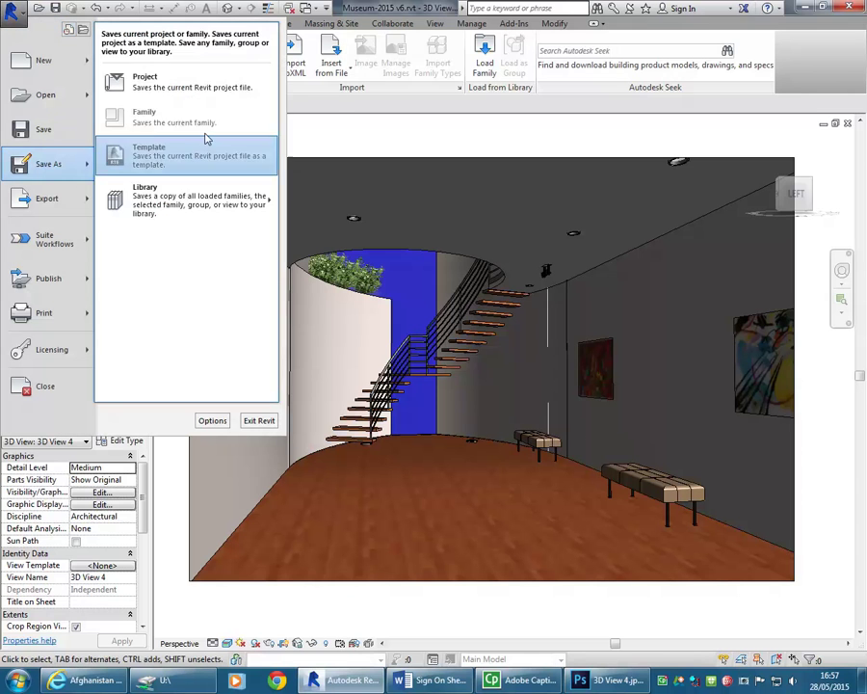
pyautogui.click(168, 92)
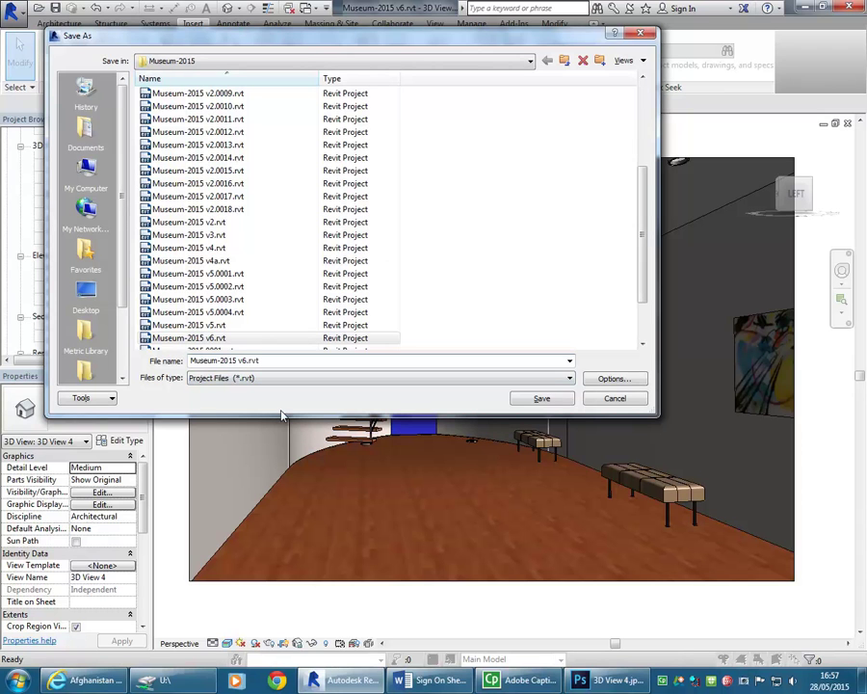
pyautogui.click(541, 398)
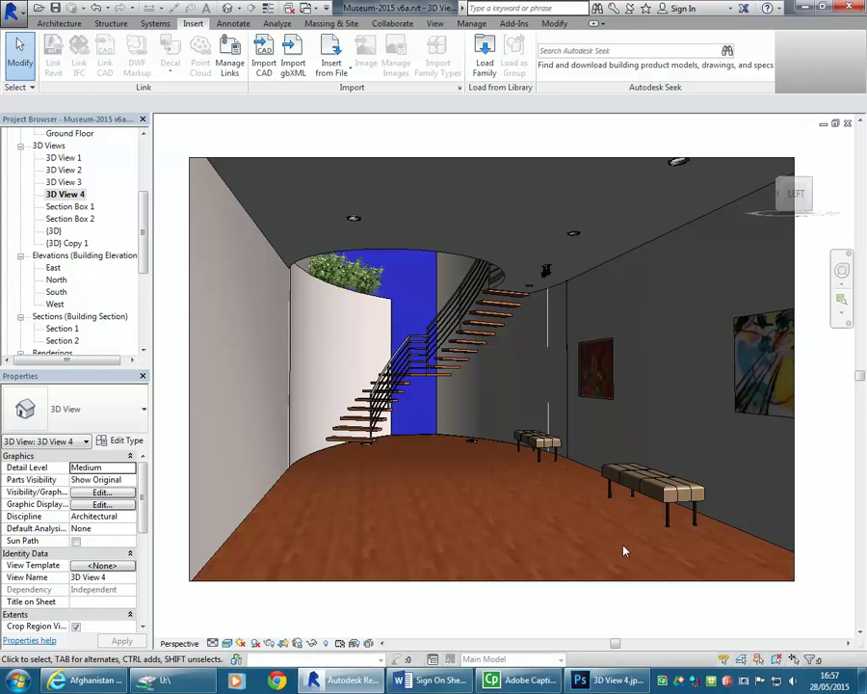
pyautogui.click(269, 642)
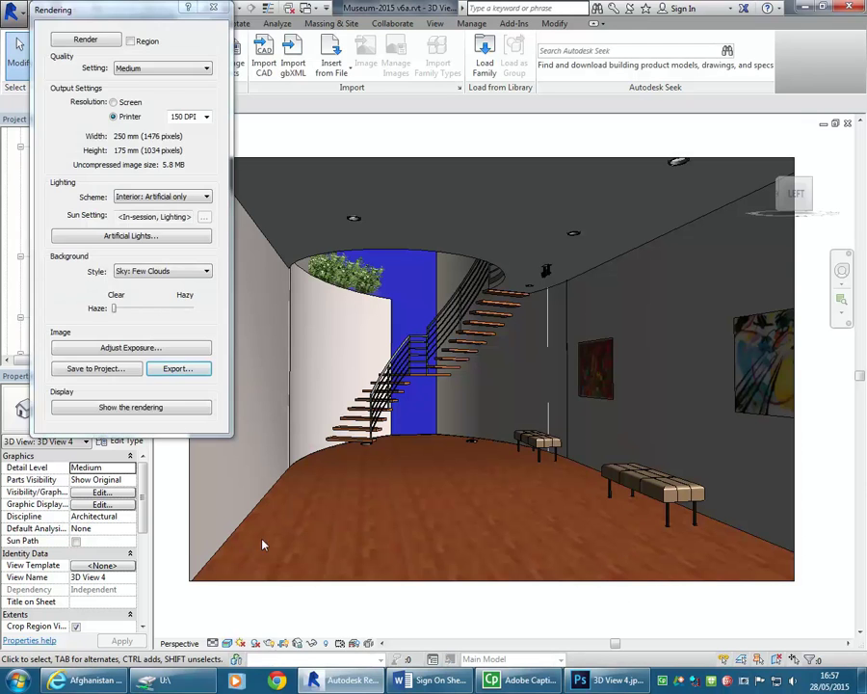
pyautogui.click(60, 39)
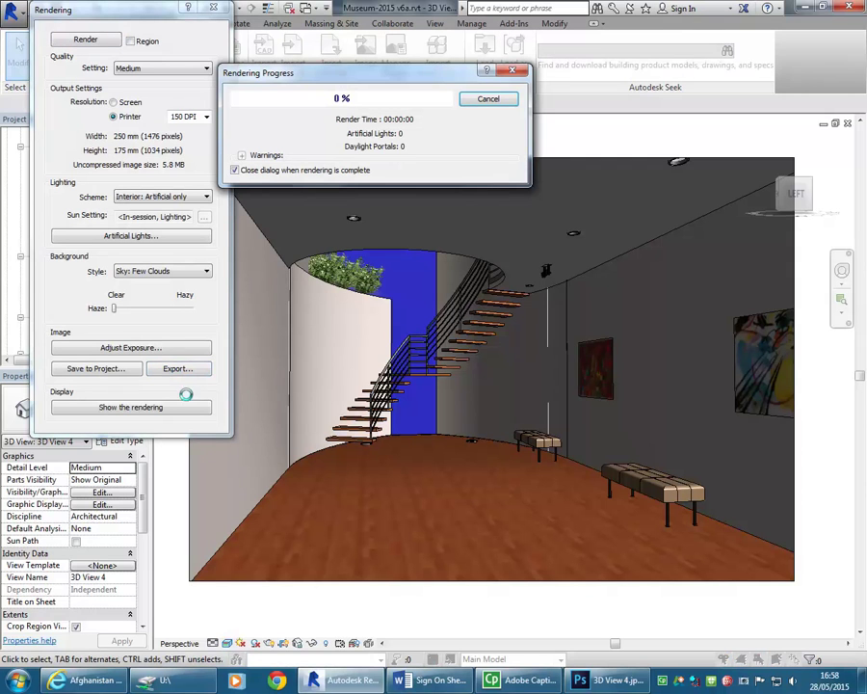
# Switch to Photoshop and duplicate the Background layer of 3D View 4.jpg
pyautogui.moveTo(621, 676)
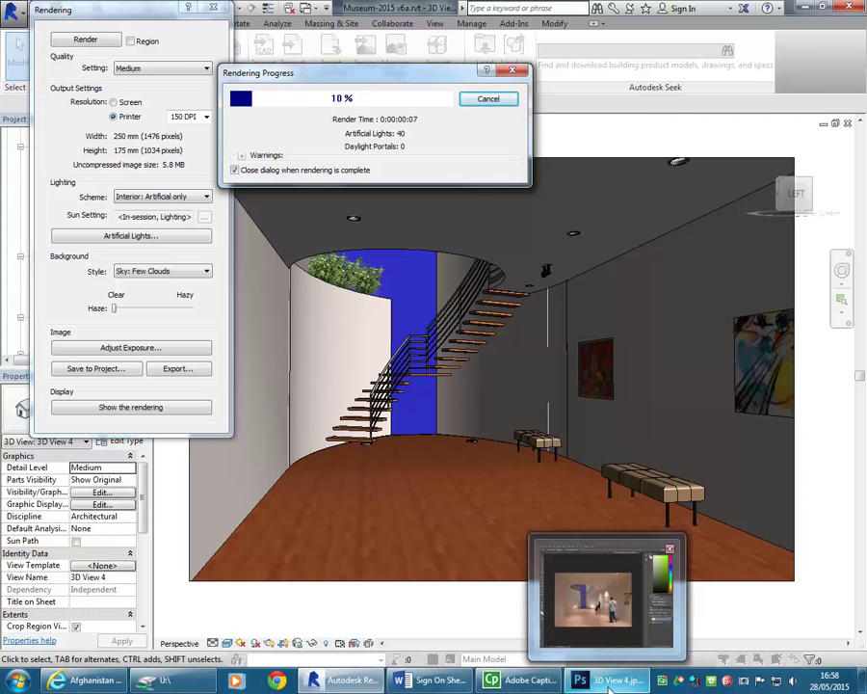
pyautogui.click(621, 677)
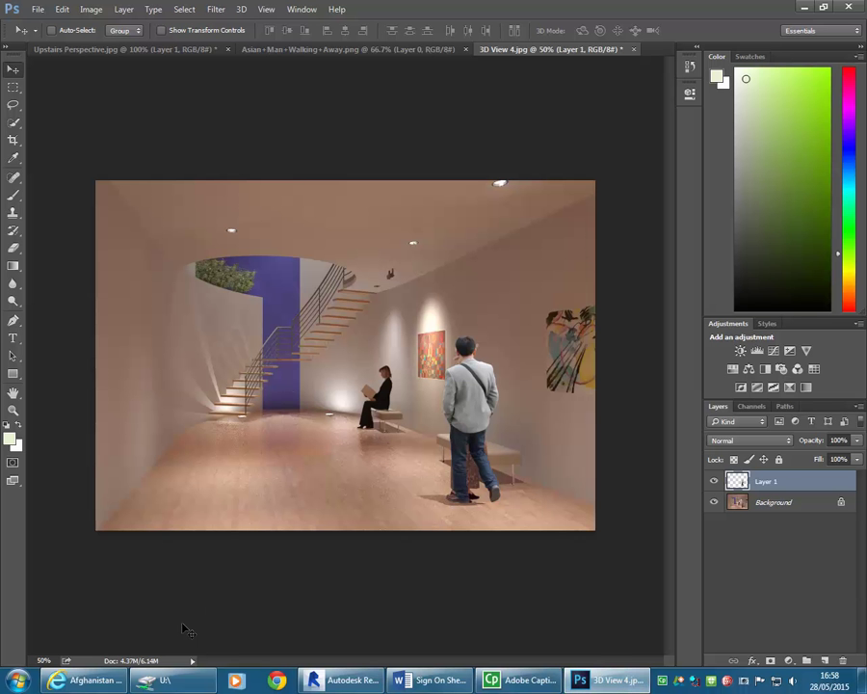
pyautogui.click(748, 500)
pyautogui.moveTo(739, 500); pyautogui.dragTo(824, 659)
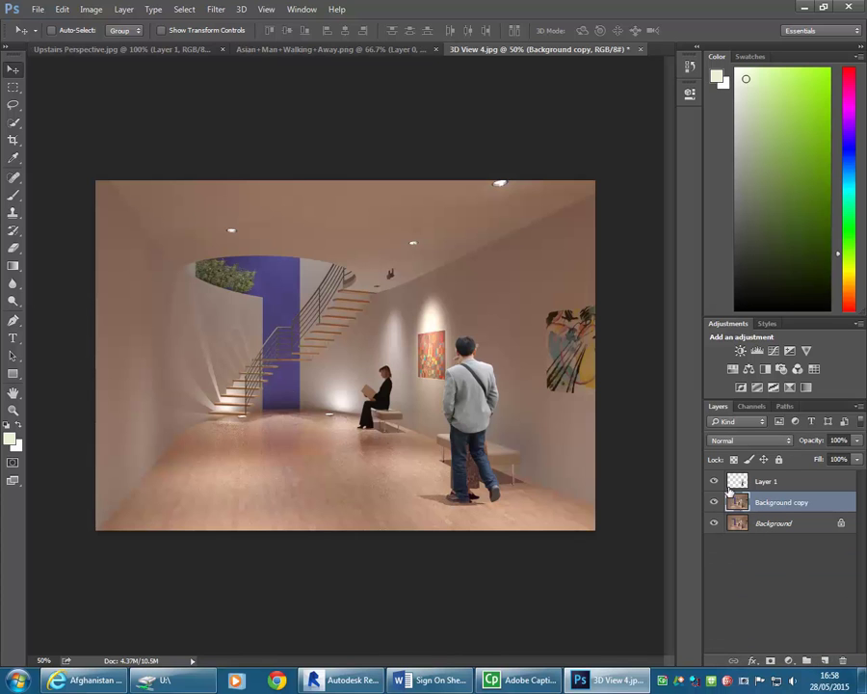
# Apply an Exposure adjustment to the Background copy layer with exposure +0.36, offset +0.0039 and gamma correction 0.88, comparing the preview on and off
pyautogui.click(93, 9)
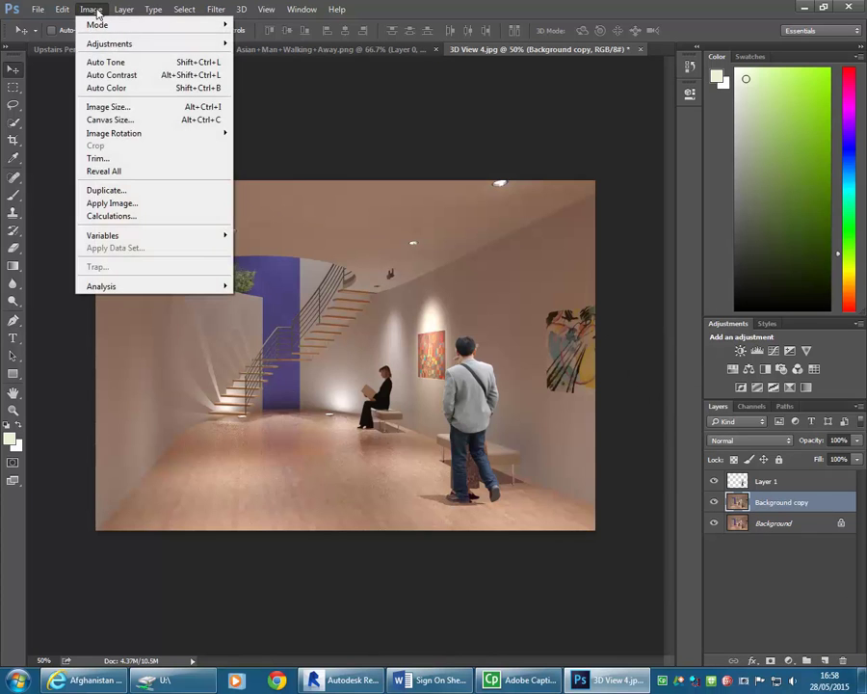
pyautogui.moveTo(101, 43)
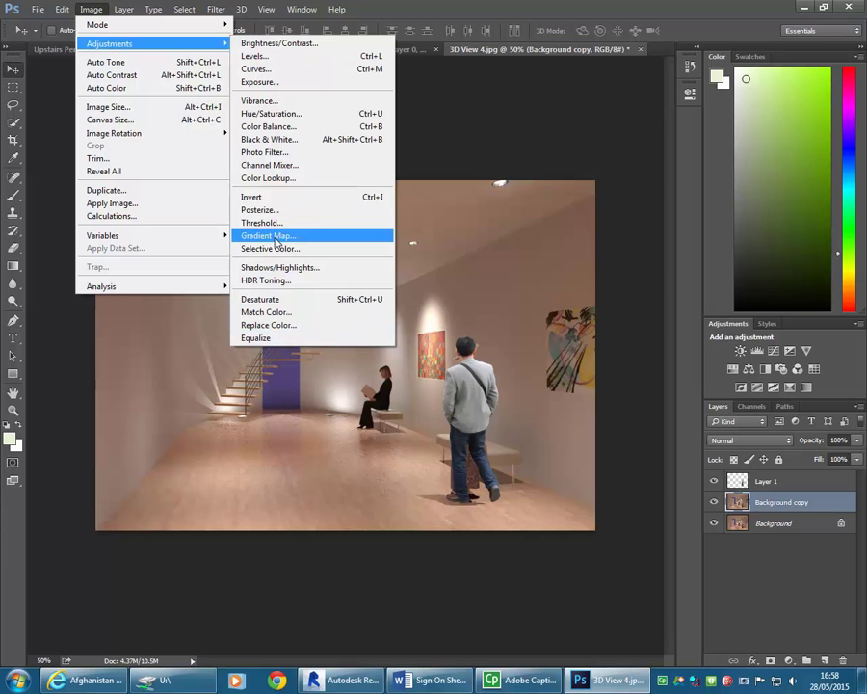
pyautogui.click(262, 82)
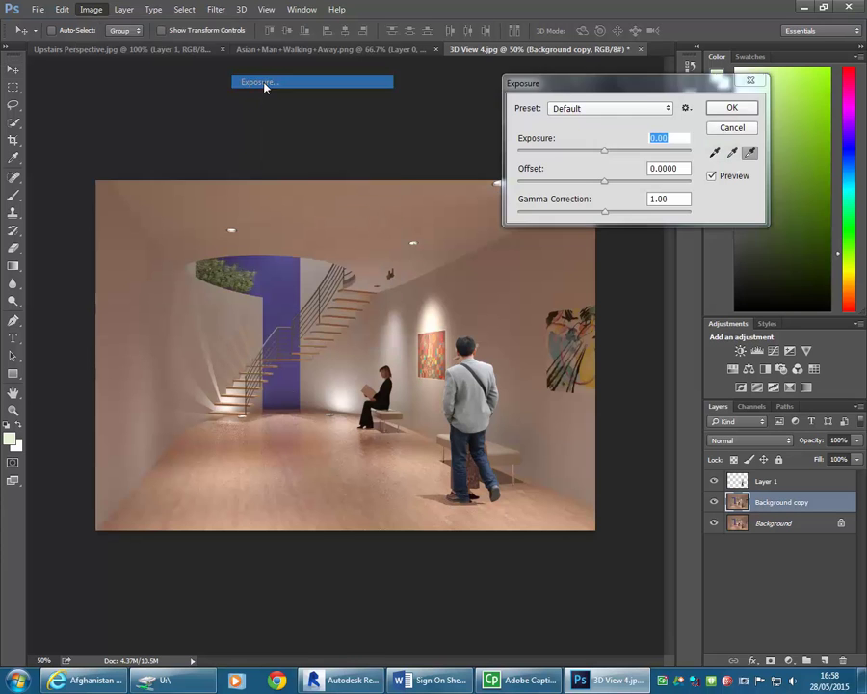
pyautogui.moveTo(598, 155); pyautogui.dragTo(617, 156)
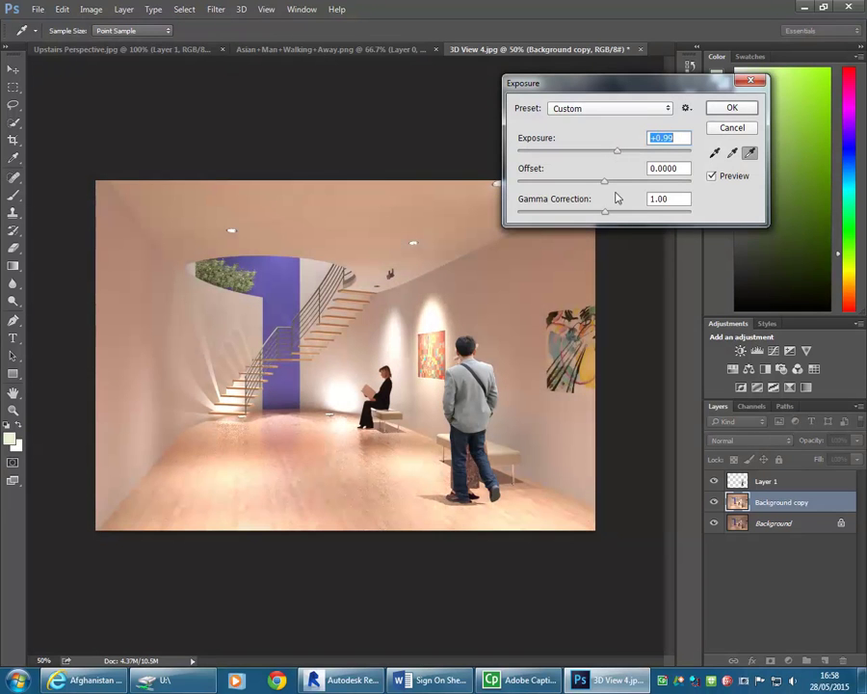
pyautogui.moveTo(606, 215)
pyautogui.mouseDown()
pyautogui.moveTo(588, 217)
pyautogui.moveTo(635, 214)
pyautogui.moveTo(599, 212)
pyautogui.mouseUp()
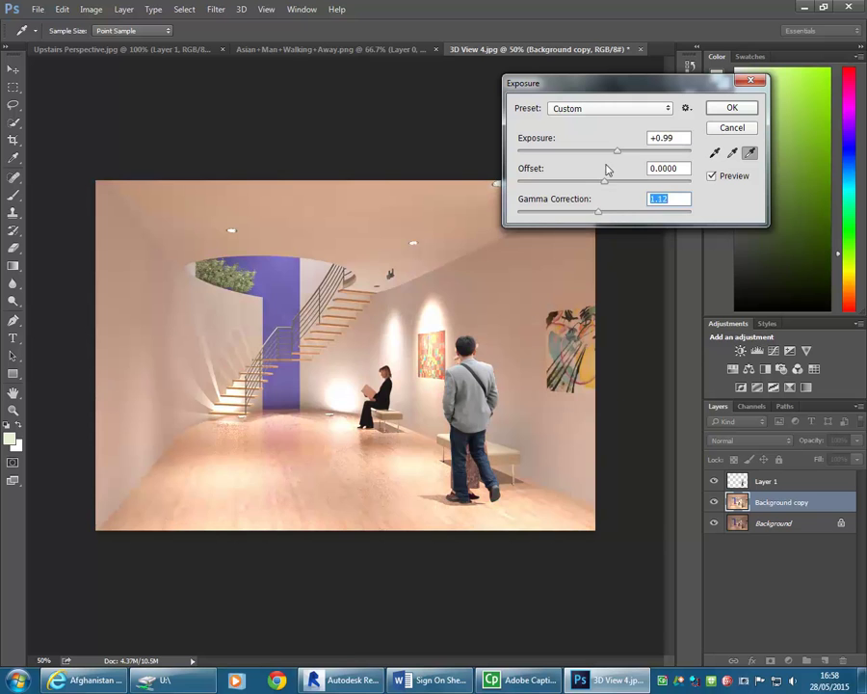
pyautogui.moveTo(616, 155)
pyautogui.mouseDown()
pyautogui.moveTo(593, 154)
pyautogui.moveTo(609, 155)
pyautogui.mouseUp()
pyautogui.moveTo(598, 213); pyautogui.dragTo(614, 215)
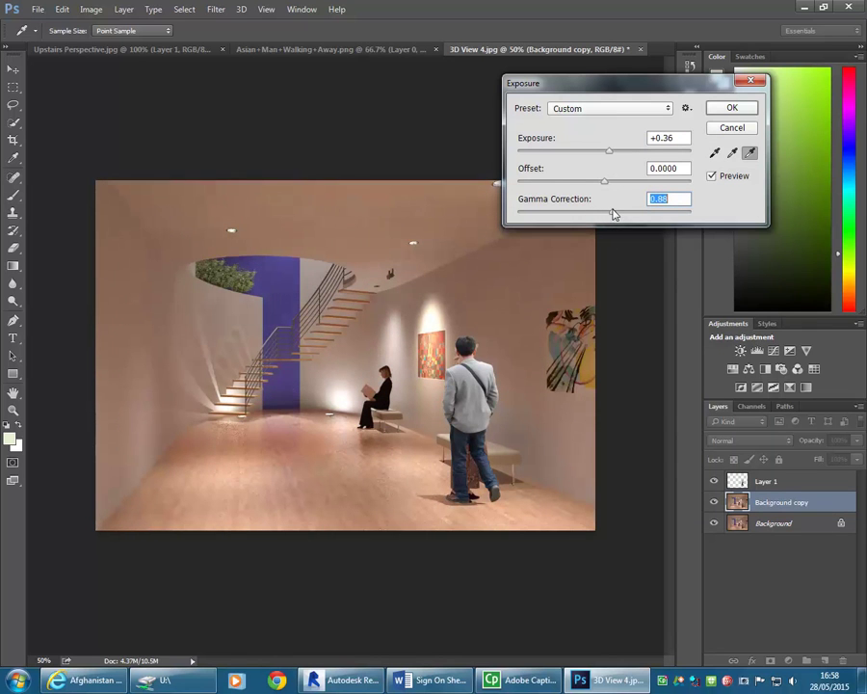
pyautogui.moveTo(606, 183)
pyautogui.mouseDown()
pyautogui.moveTo(616, 186)
pyautogui.moveTo(607, 188)
pyautogui.mouseUp()
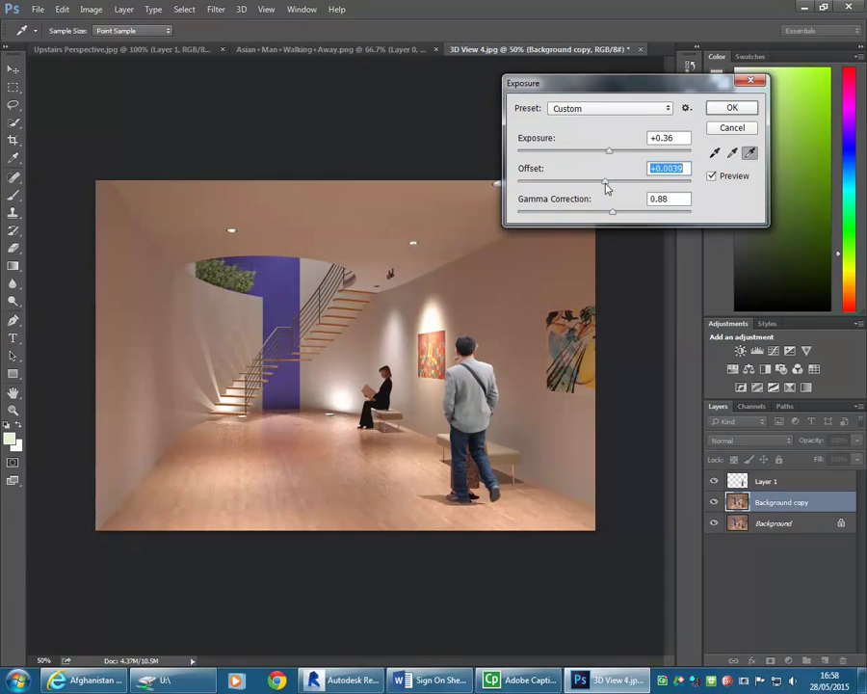
pyautogui.click(711, 176)
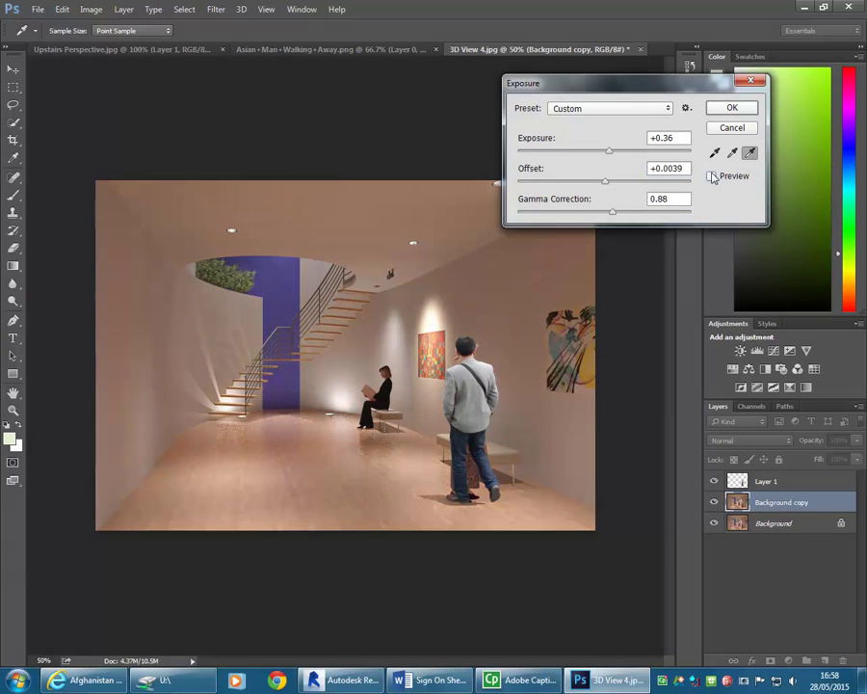
pyautogui.click(712, 176)
pyautogui.click(711, 177)
pyautogui.click(712, 177)
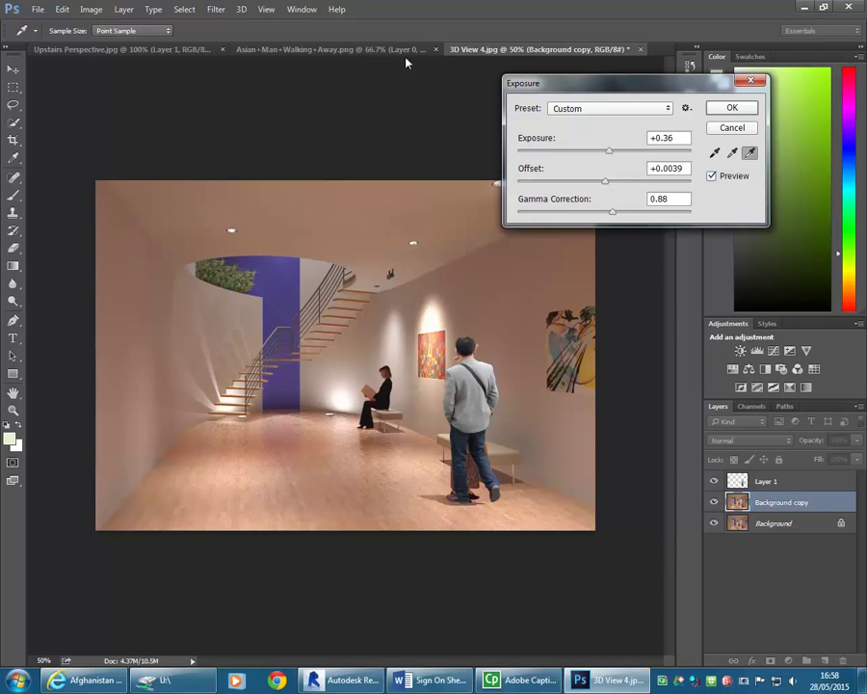
pyautogui.click(732, 107)
# Try a Brightness/Contrast adjustment with brightness 21 on the Background copy layer, and cancel it
pyautogui.click(92, 9)
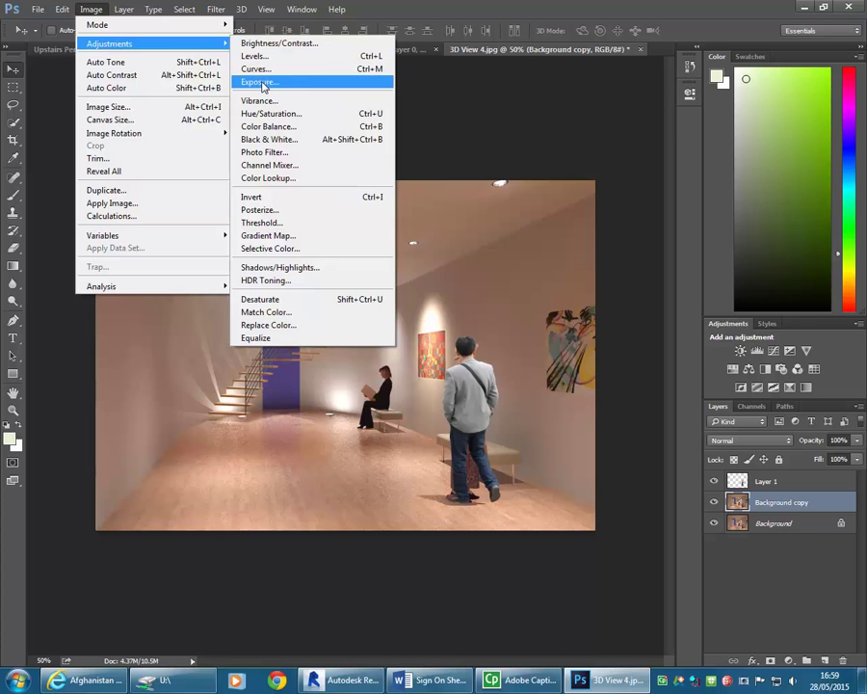
pyautogui.click(281, 43)
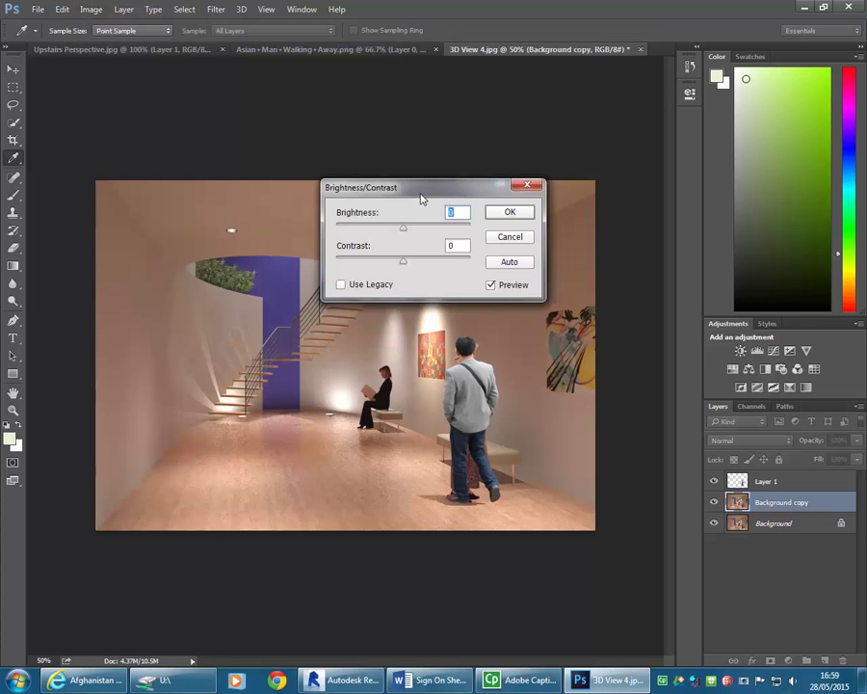
pyautogui.moveTo(420, 197); pyautogui.dragTo(531, 185)
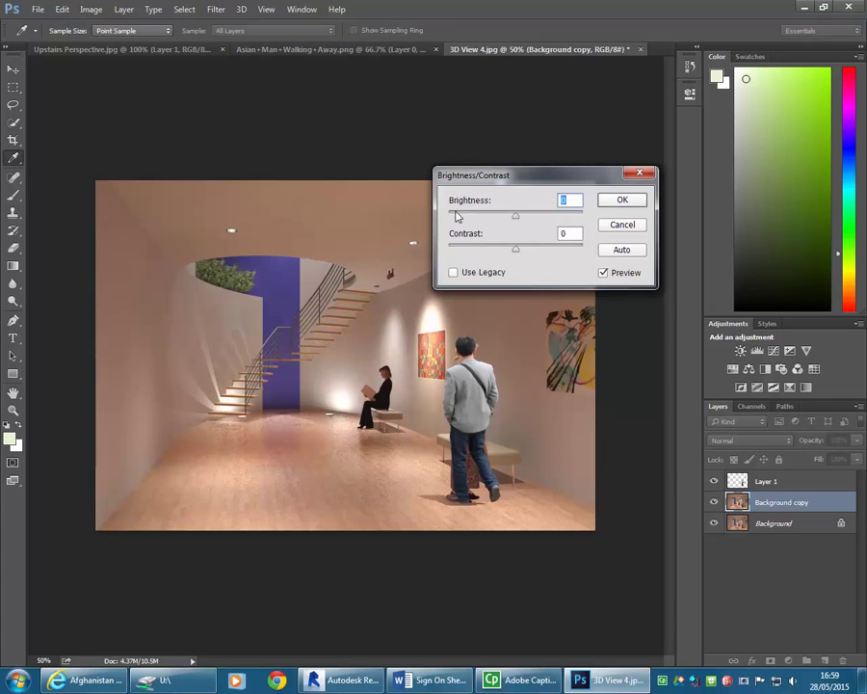
pyautogui.moveTo(515, 216)
pyautogui.mouseDown()
pyautogui.moveTo(577, 221)
pyautogui.moveTo(429, 228)
pyautogui.moveTo(645, 230)
pyautogui.moveTo(446, 230)
pyautogui.moveTo(521, 229)
pyautogui.moveTo(478, 236)
pyautogui.moveTo(521, 239)
pyautogui.mouseUp()
pyautogui.click(618, 246)
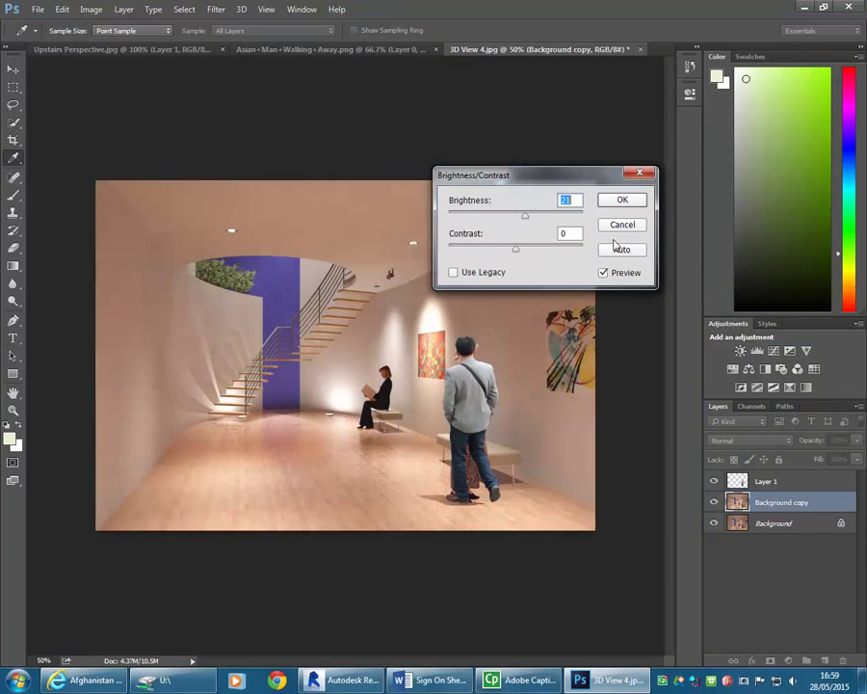
pyautogui.click(626, 226)
pyautogui.press('v')
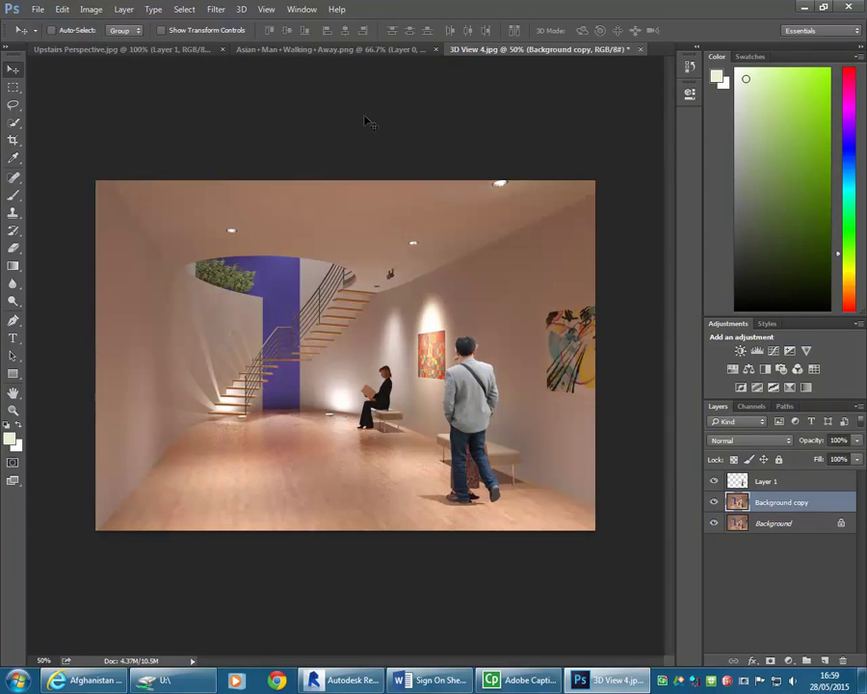
# Try a Levels adjustment with the black input level at 10 on the Background copy layer, and cancel it
pyautogui.click(90, 10)
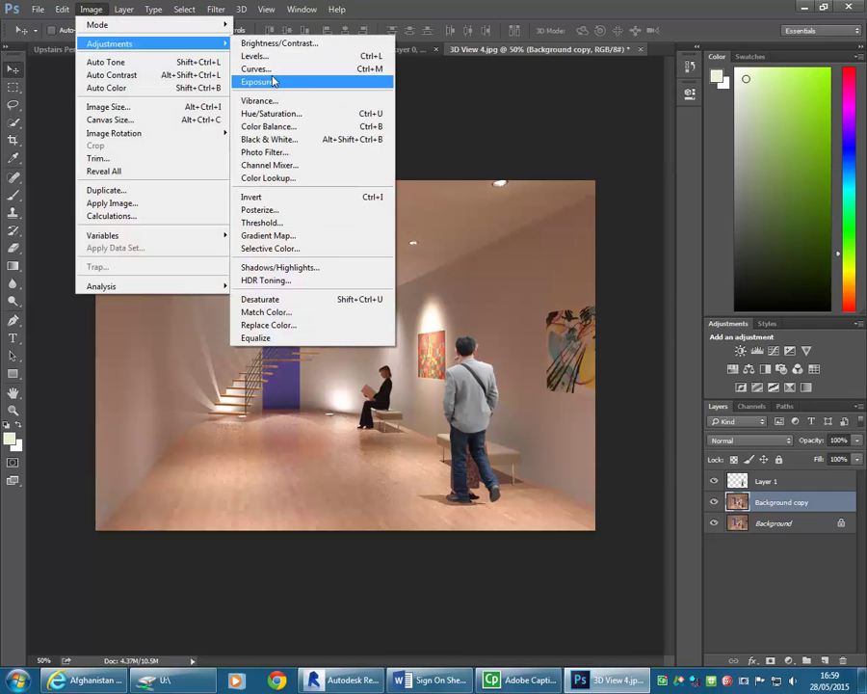
pyautogui.click(265, 59)
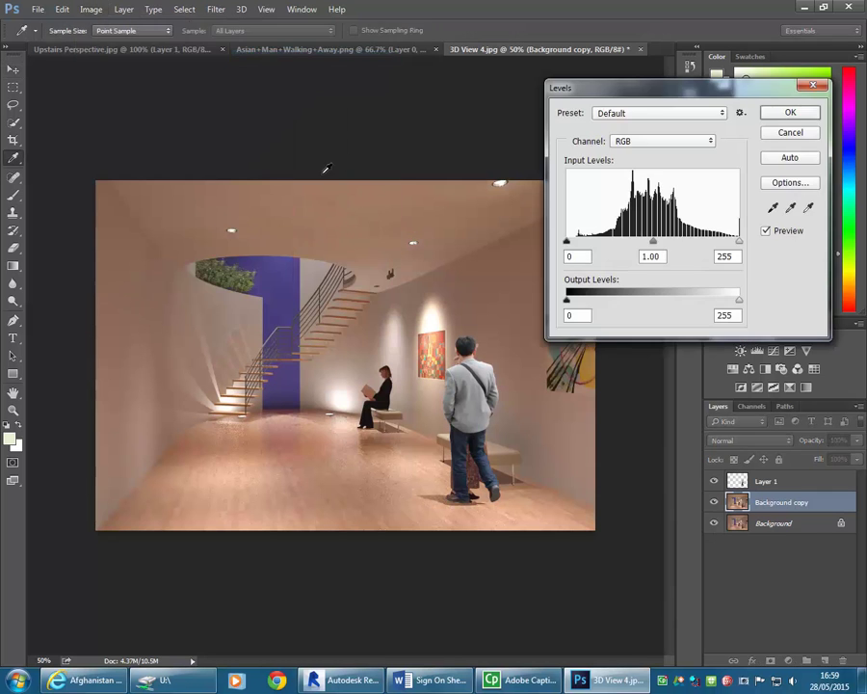
pyautogui.moveTo(737, 245)
pyautogui.mouseDown()
pyautogui.moveTo(726, 244)
pyautogui.moveTo(738, 244)
pyautogui.mouseUp()
pyautogui.moveTo(575, 247); pyautogui.dragTo(573, 242)
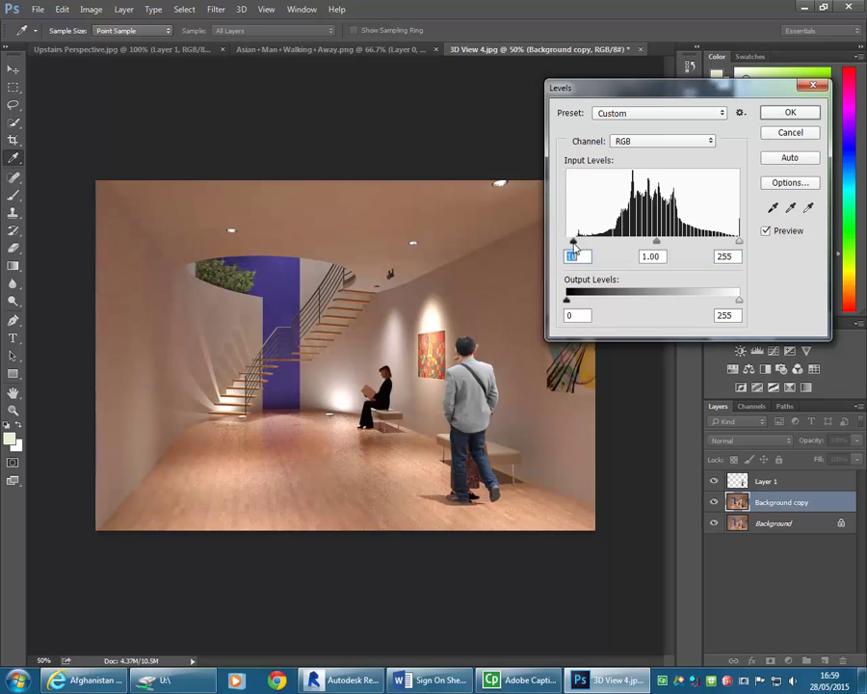
pyautogui.click(790, 136)
pyautogui.press('v')
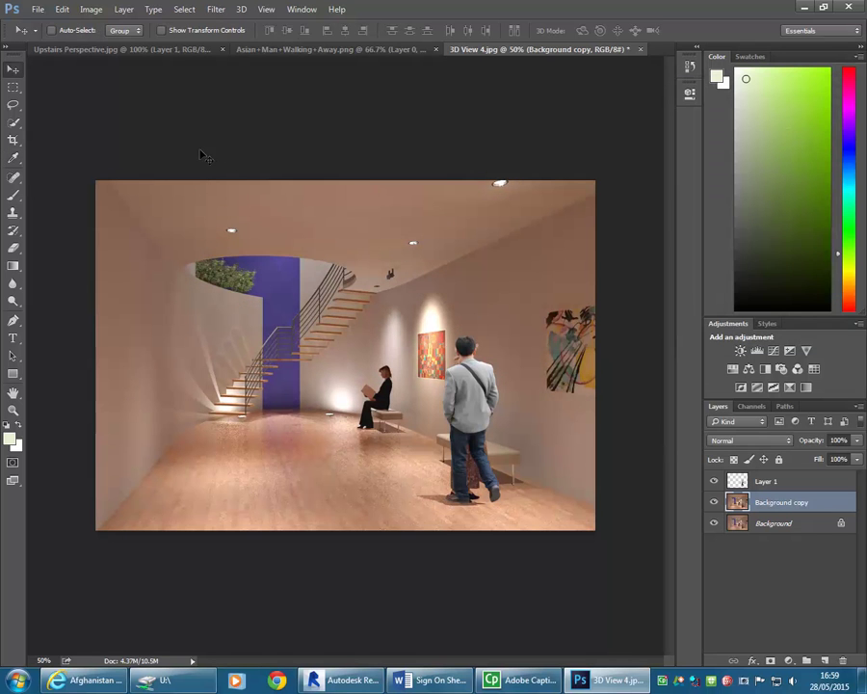
# Start HDR Toning on the museum image and decline flattening the document
pyautogui.click(91, 10)
pyautogui.moveTo(108, 44)
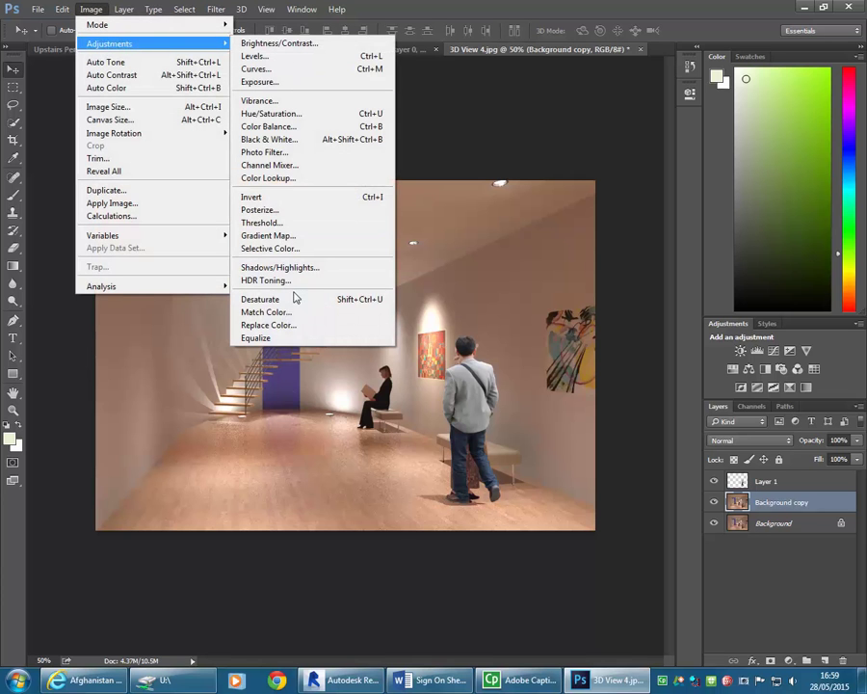
pyautogui.click(268, 281)
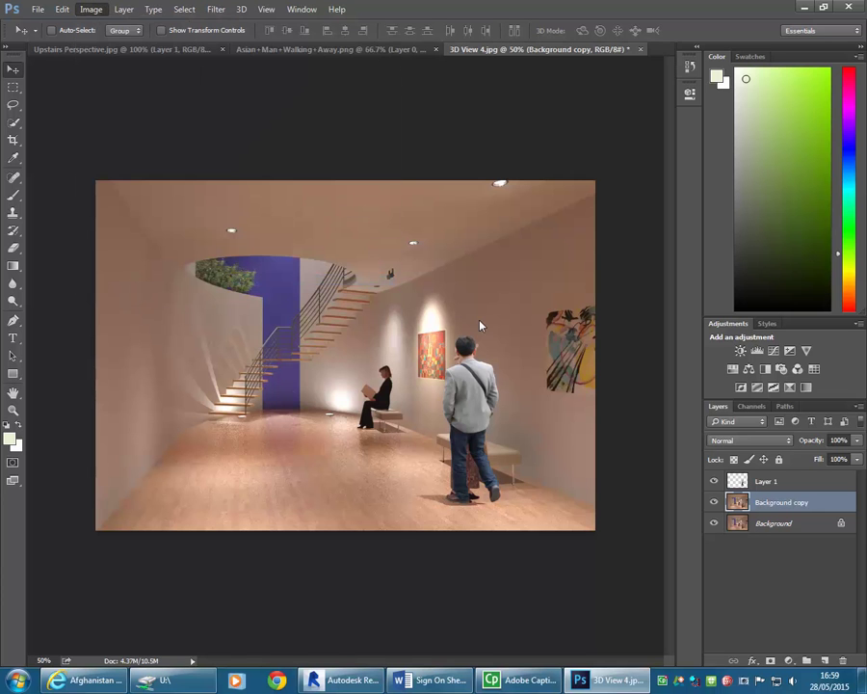
pyautogui.moveTo(439, 308); pyautogui.dragTo(347, 75)
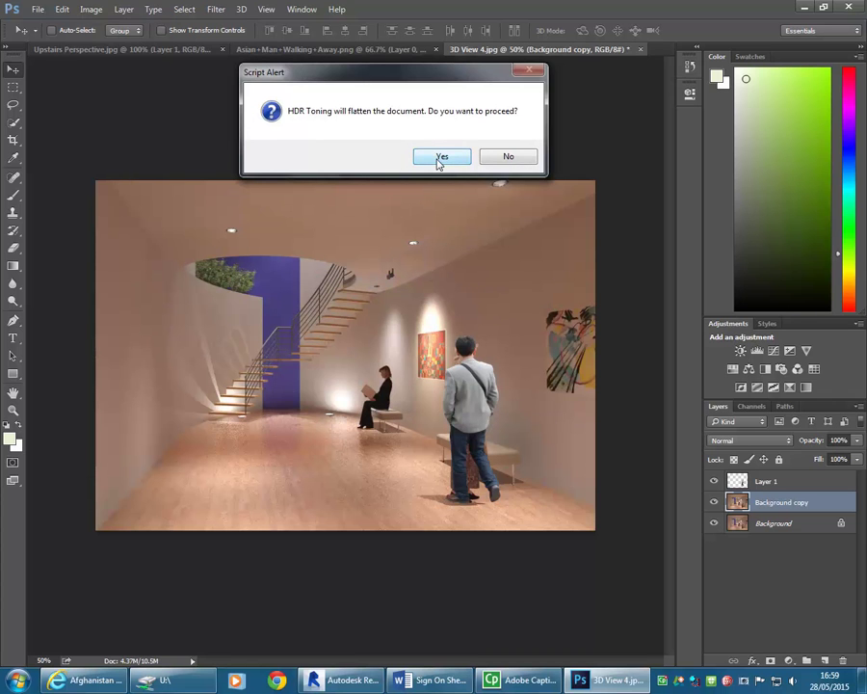
pyautogui.click(504, 158)
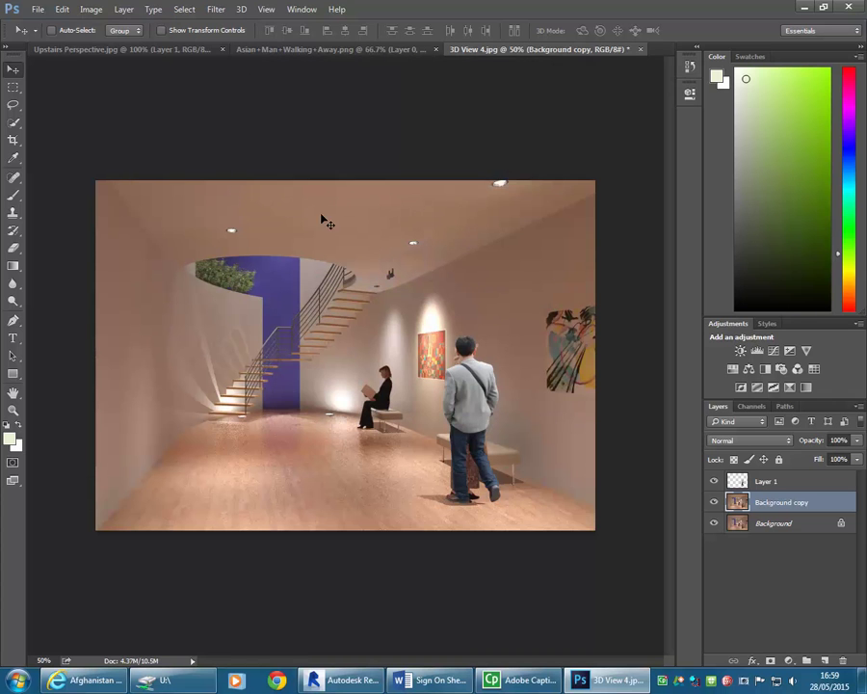
# Select the Background layer and try to open the original 3D View 4.jpg from the Museum-2015 folder
pyautogui.click(710, 522)
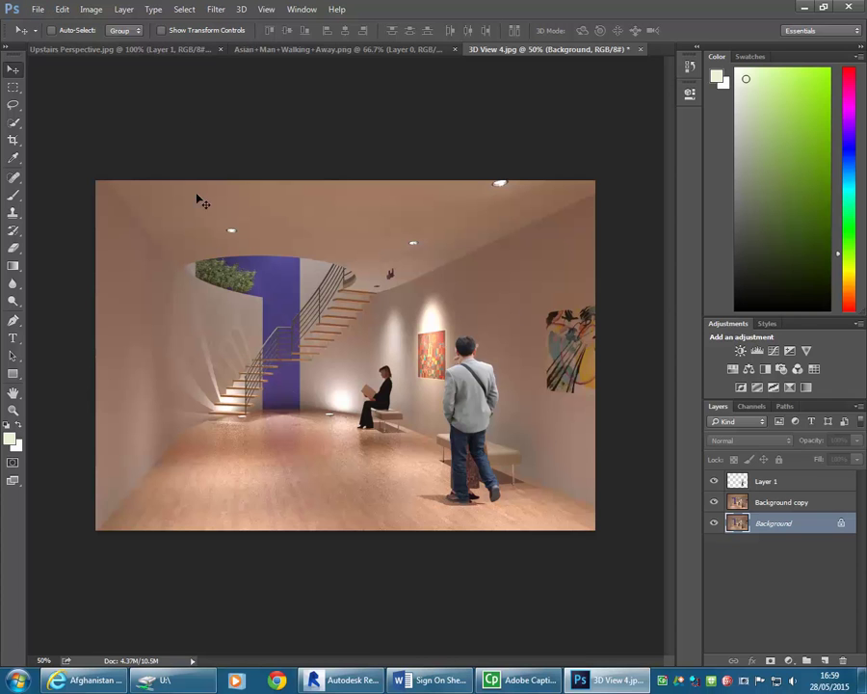
pyautogui.click(37, 10)
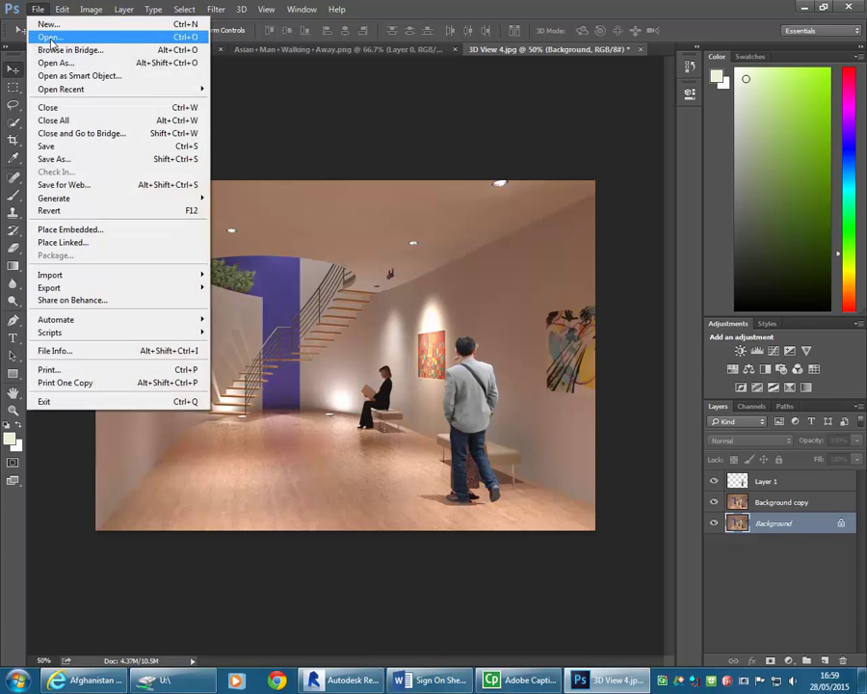
pyautogui.click(43, 37)
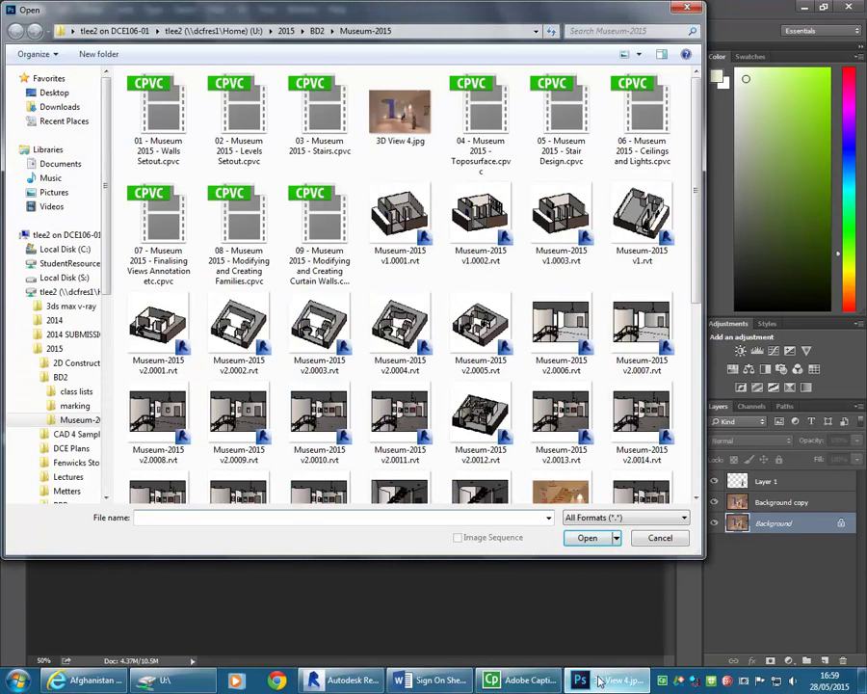
pyautogui.click(335, 682)
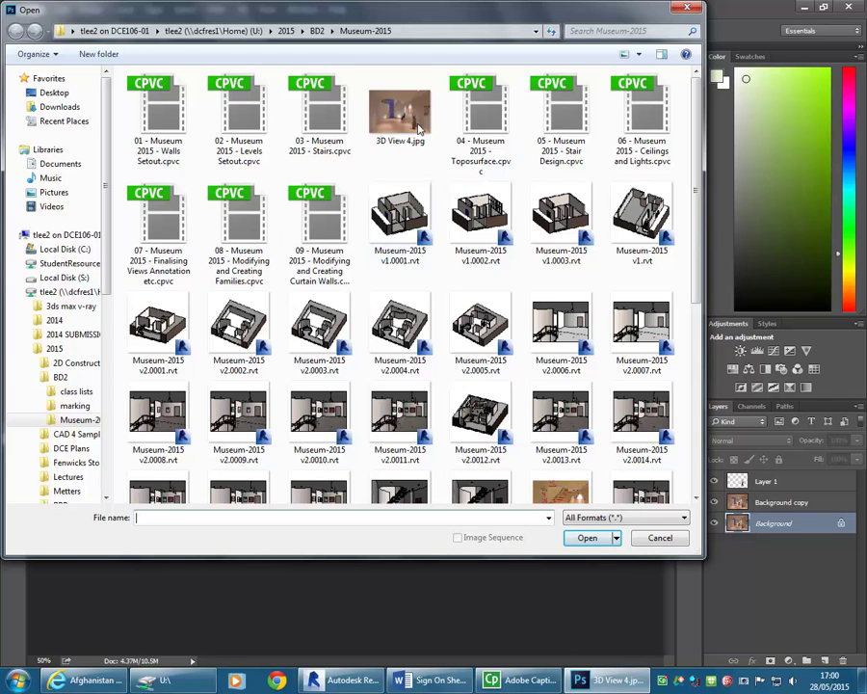
pyautogui.click(376, 116)
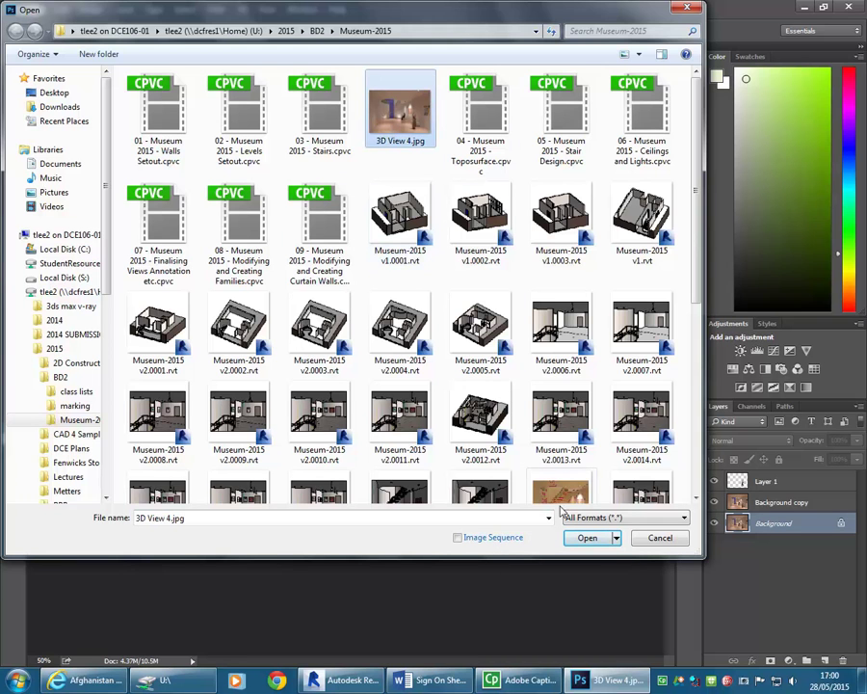
pyautogui.click(586, 538)
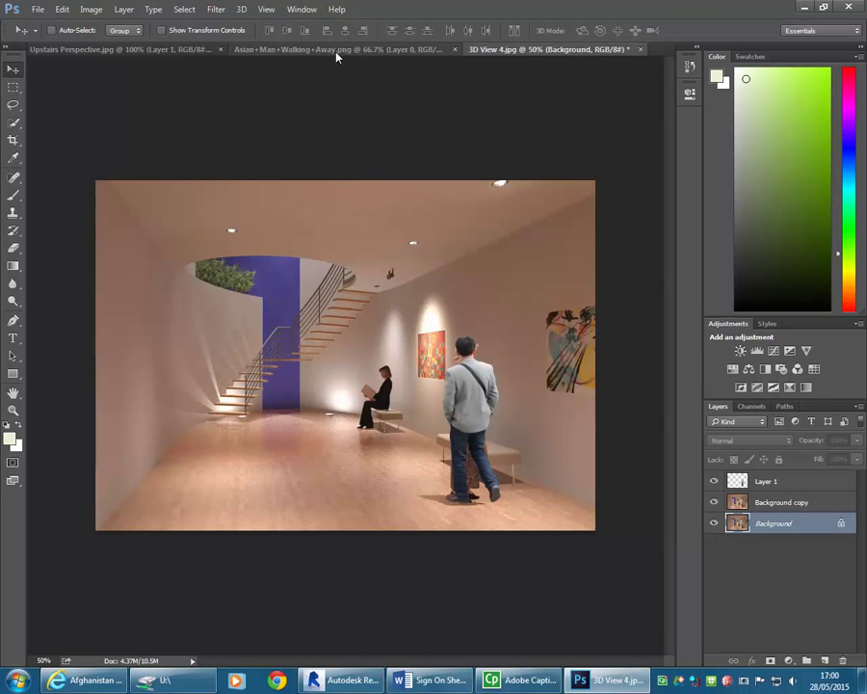
# Save the layered museum image as 3D View 4.psd in the Museum-2015 folder, keeping its layers
pyautogui.click(38, 9)
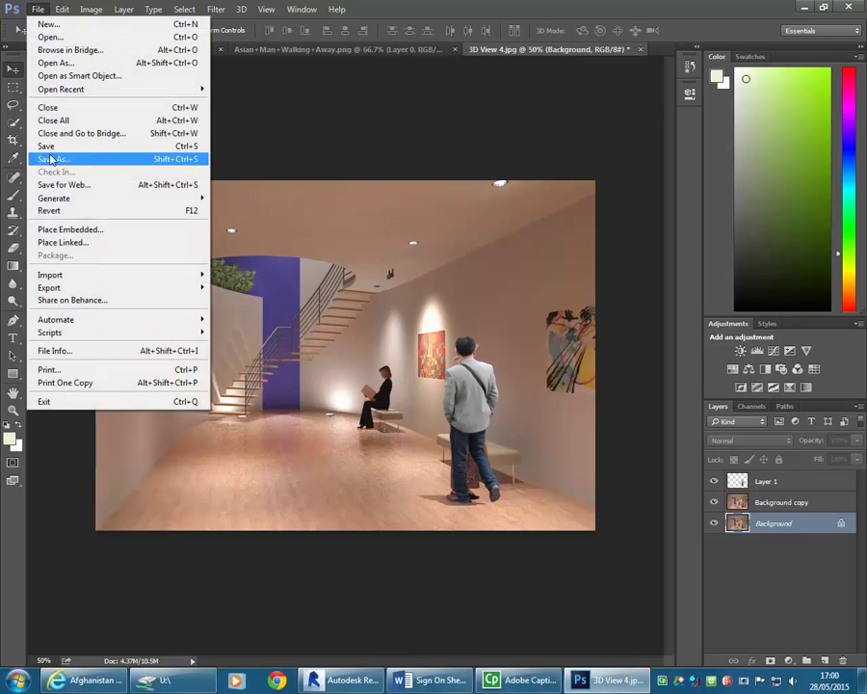
pyautogui.click(56, 159)
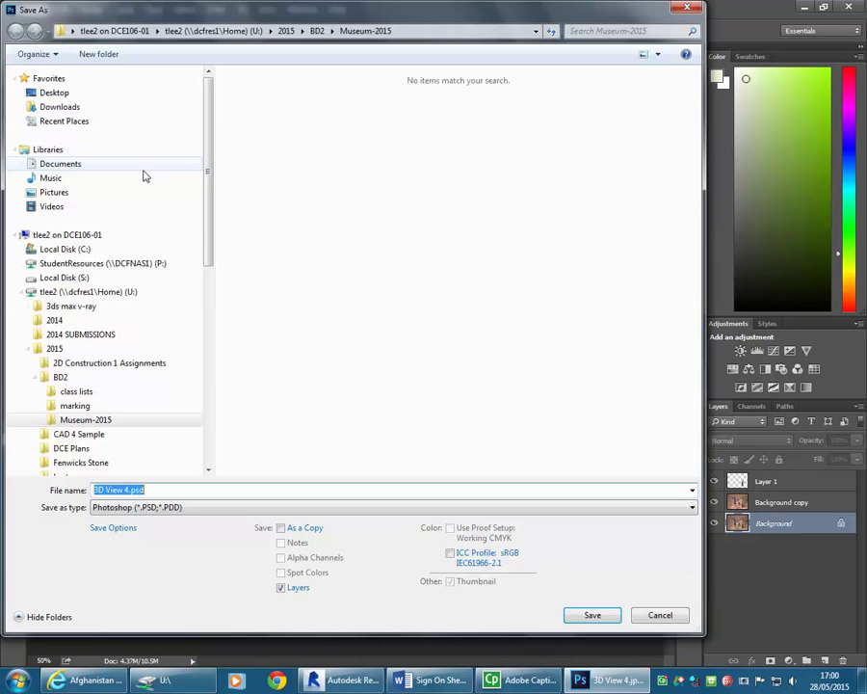
pyautogui.click(592, 614)
pyautogui.click(588, 206)
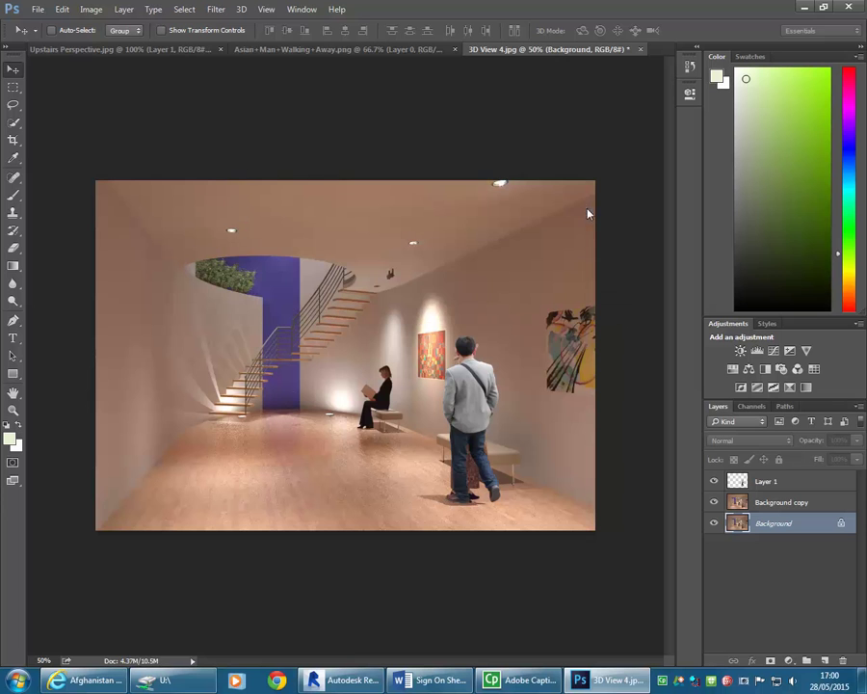
# Open the original 3D View 4.jpg from the Museum-2015 folder as a separate document
pyautogui.click(37, 9)
pyautogui.click(48, 36)
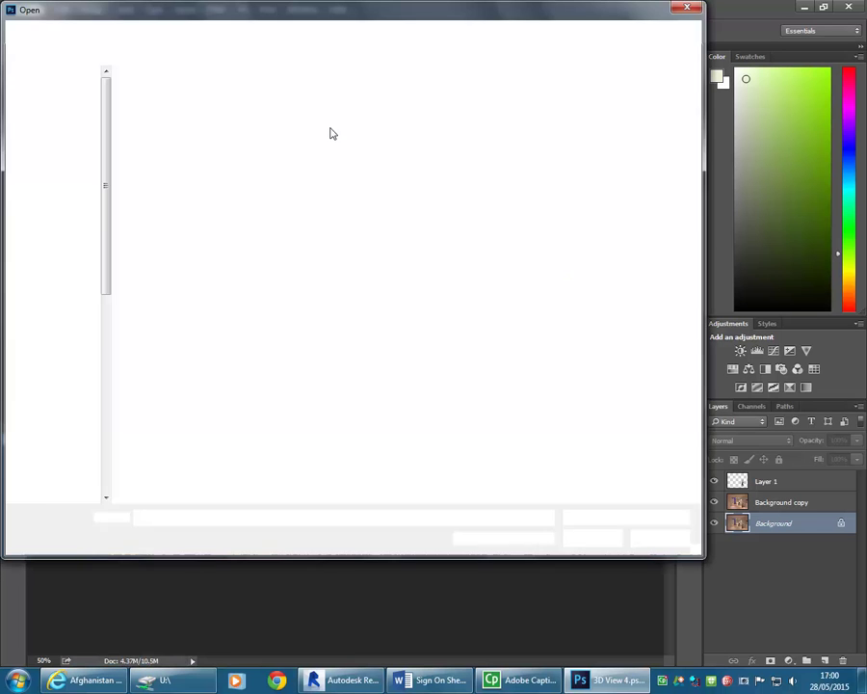
pyautogui.press('Escape')
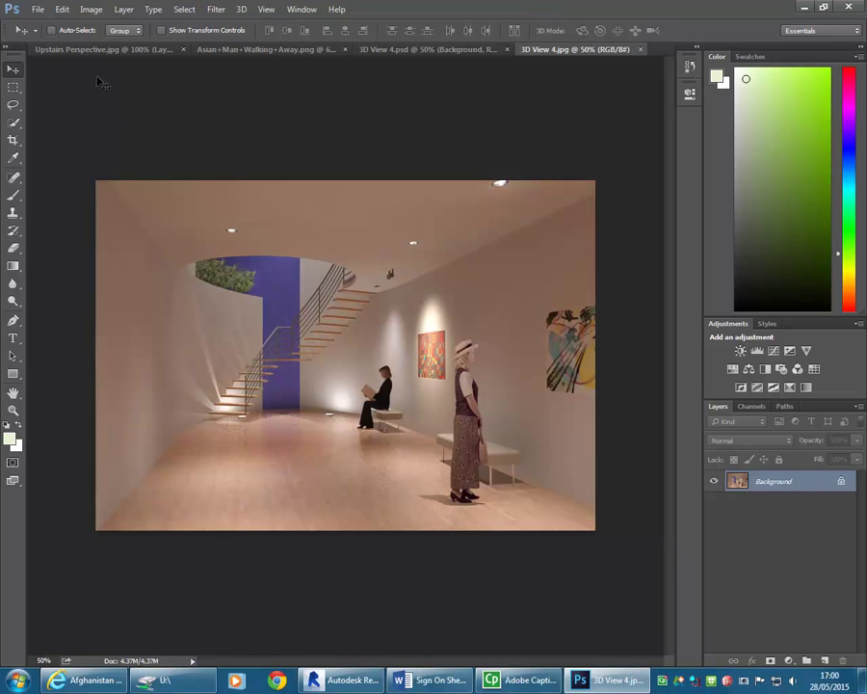
# Start HDR Toning on 3D View 4.jpg and set the edge glow to radius 13 px and strength 0.31
pyautogui.click(92, 10)
pyautogui.moveTo(102, 43)
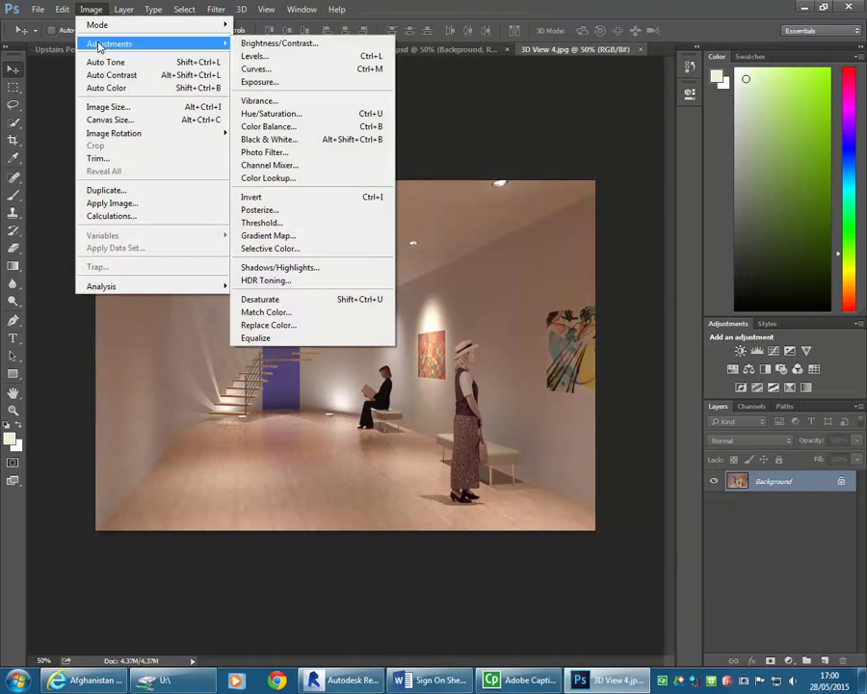
pyautogui.click(265, 279)
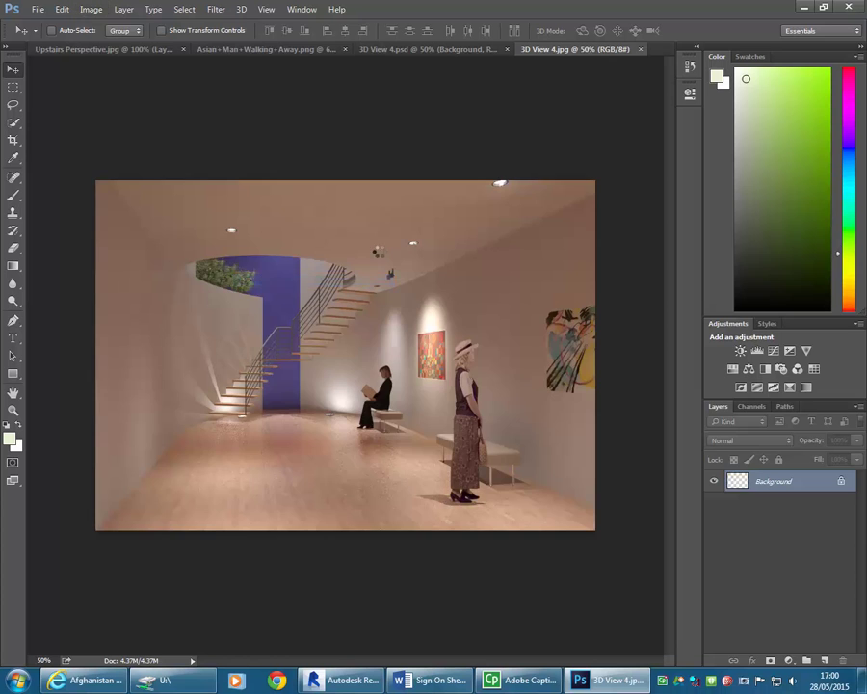
pyautogui.moveTo(425, 117); pyautogui.dragTo(687, 72)
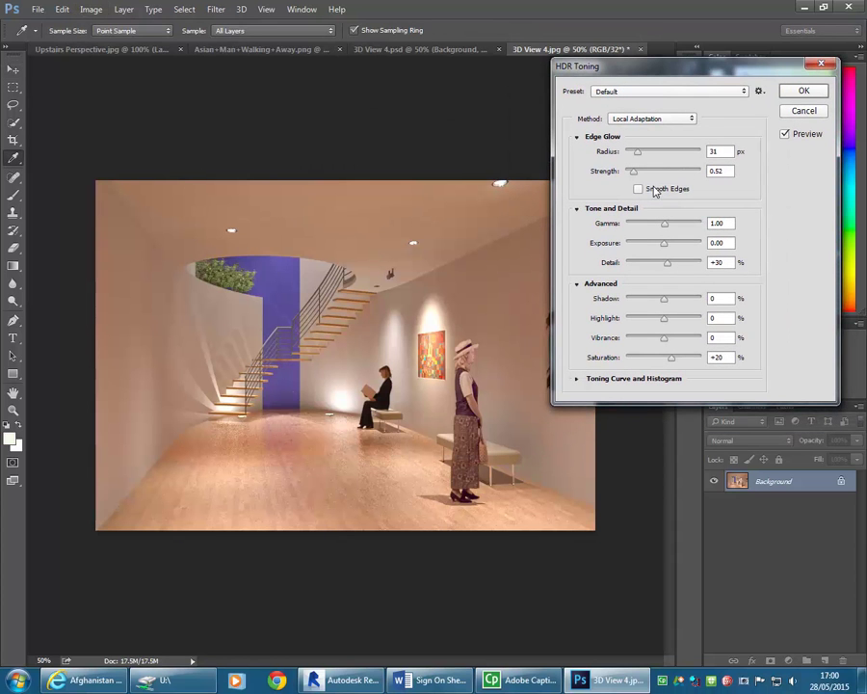
pyautogui.moveTo(636, 156); pyautogui.dragTo(634, 177)
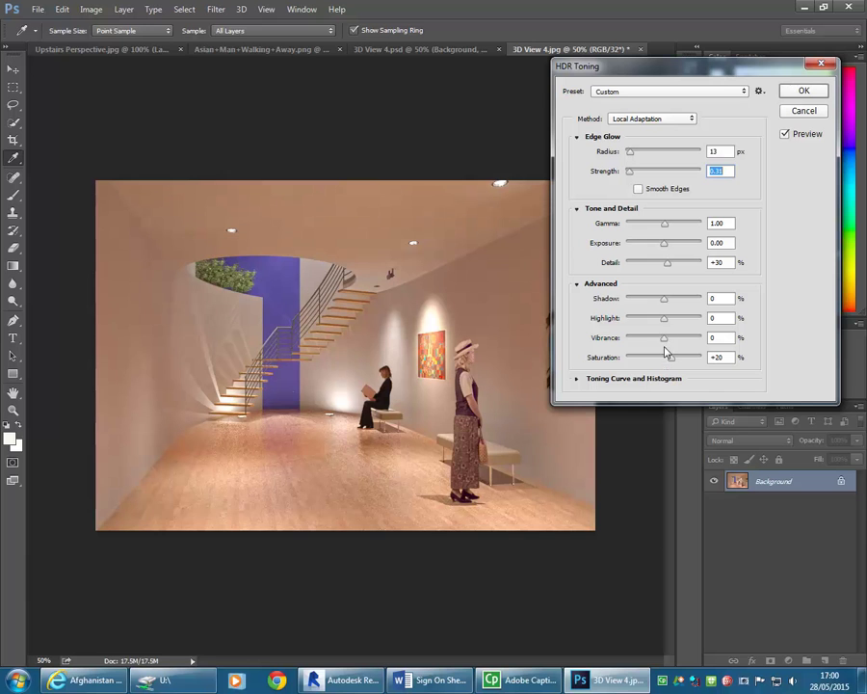
# Set the HDR tone and detail to gamma 1.12, exposure -0.41 and detail +35%
pyautogui.moveTo(663, 248); pyautogui.dragTo(675, 228)
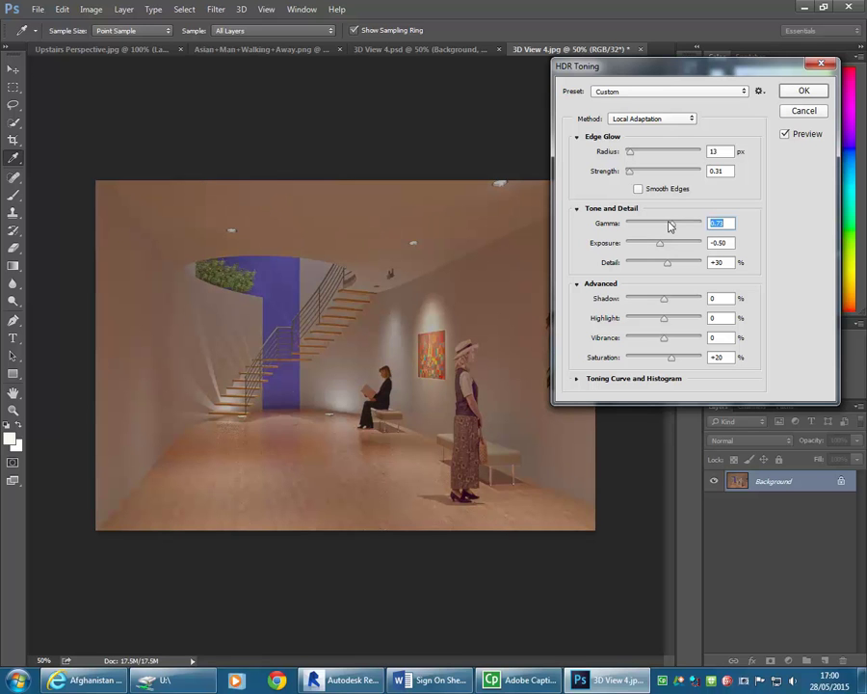
pyautogui.moveTo(672, 227); pyautogui.dragTo(662, 249)
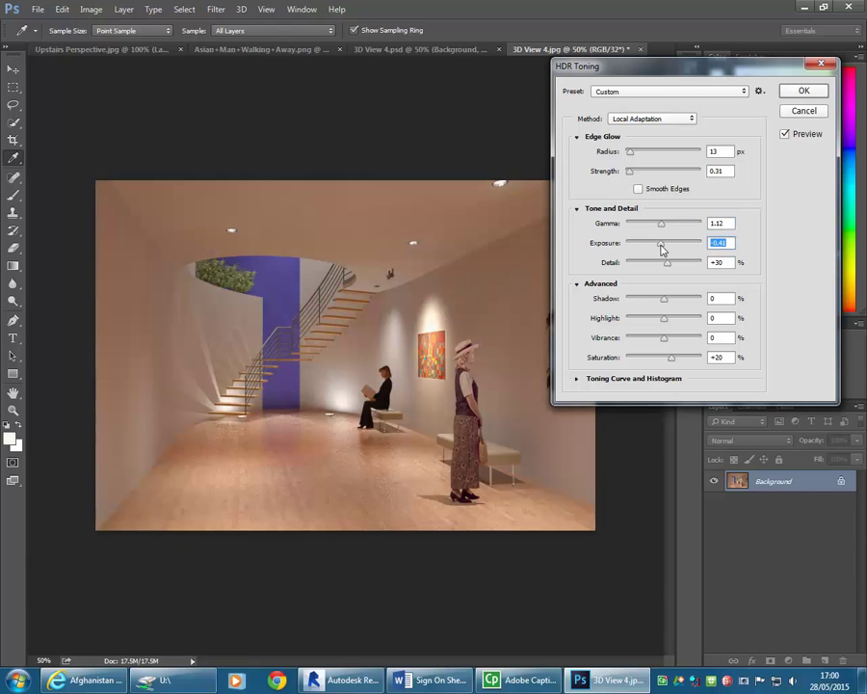
pyautogui.moveTo(667, 268)
pyautogui.mouseDown()
pyautogui.moveTo(654, 269)
pyautogui.moveTo(672, 269)
pyautogui.moveTo(671, 281)
pyautogui.mouseUp()
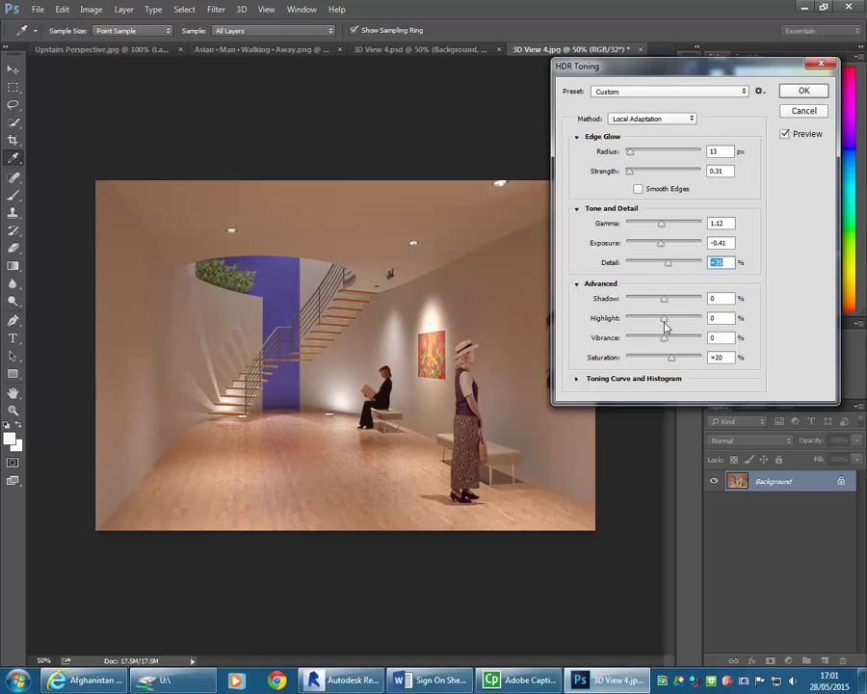
# Set the HDR Toning highlight to -28%, vibrance to -15% and saturation to +6%
pyautogui.moveTo(664, 321); pyautogui.dragTo(655, 322)
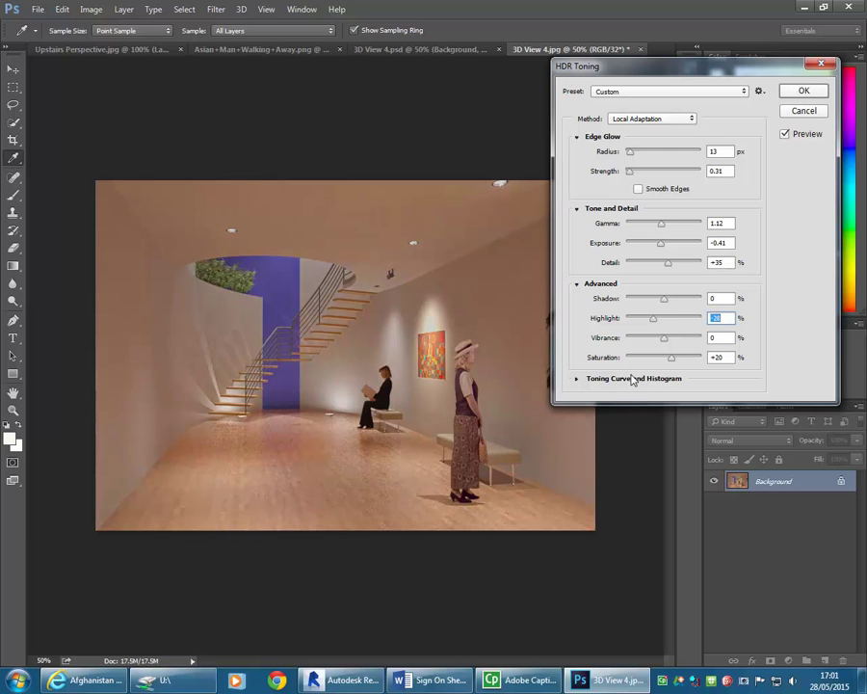
pyautogui.moveTo(664, 344); pyautogui.dragTo(656, 345)
pyautogui.moveTo(671, 360); pyautogui.dragTo(665, 363)
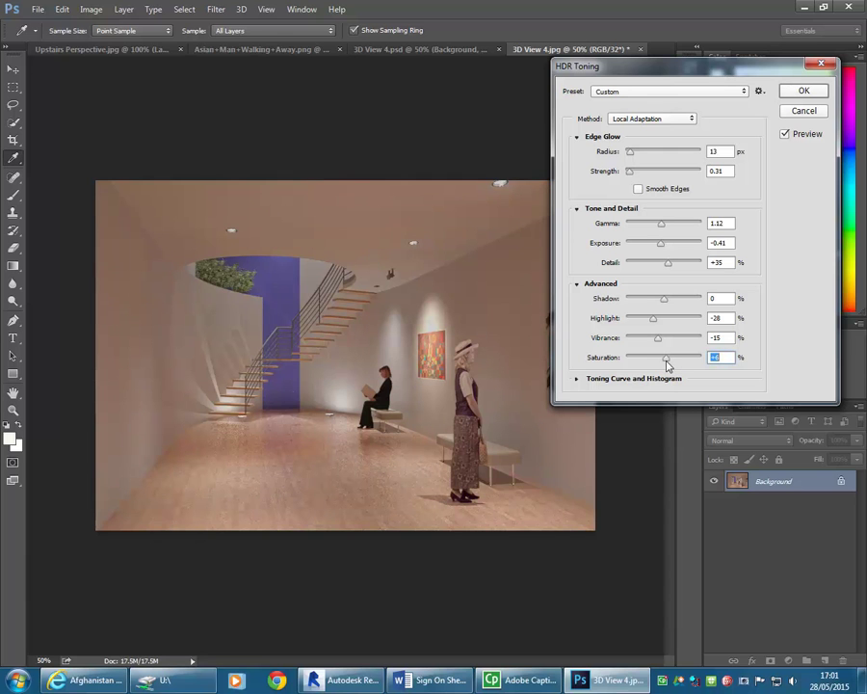
# Compare the museum image with and without the HDR Toning preview
pyautogui.click(785, 136)
pyautogui.click(786, 138)
pyautogui.click(786, 138)
pyautogui.click(785, 135)
pyautogui.click(785, 135)
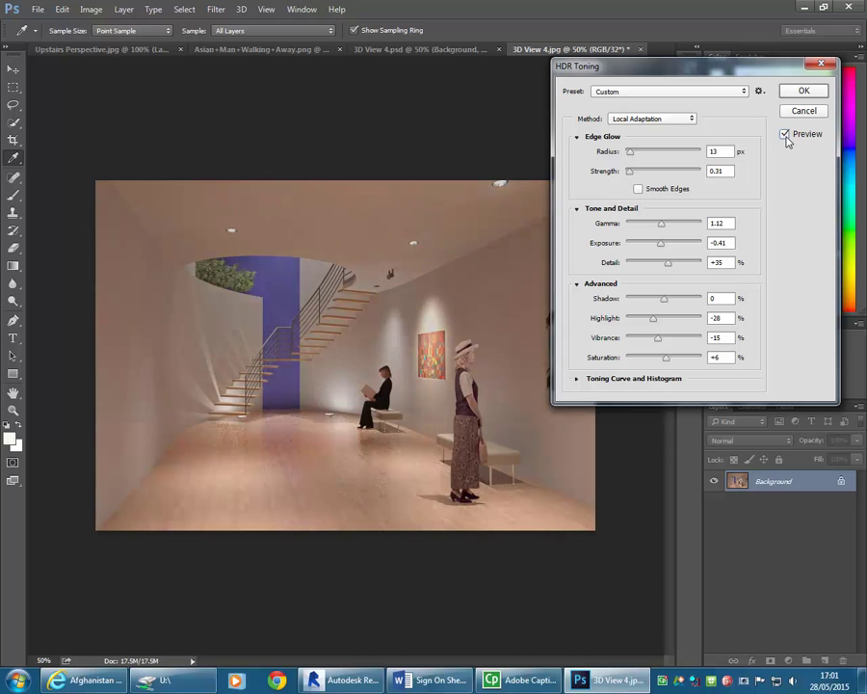
pyautogui.click(785, 135)
pyautogui.click(785, 136)
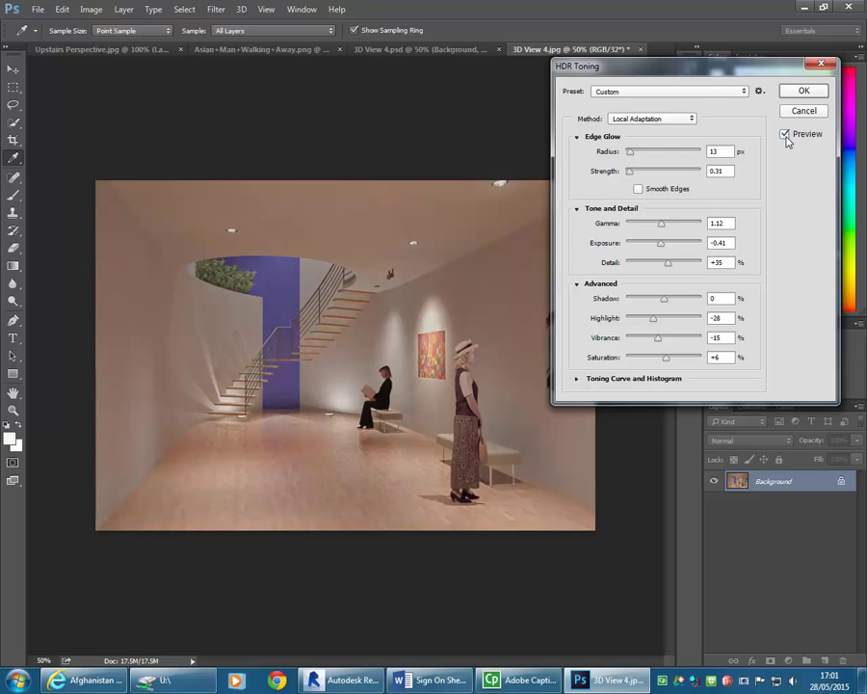
pyautogui.click(785, 135)
# Refine HDR Toning to radius 4 px, shadow -10%, highlight -23% and vibrance +17%, comparing the preview on and off
pyautogui.moveTo(664, 264)
pyautogui.mouseDown()
pyautogui.moveTo(658, 270)
pyautogui.moveTo(667, 269)
pyautogui.mouseUp()
pyautogui.moveTo(630, 153); pyautogui.dragTo(626, 160)
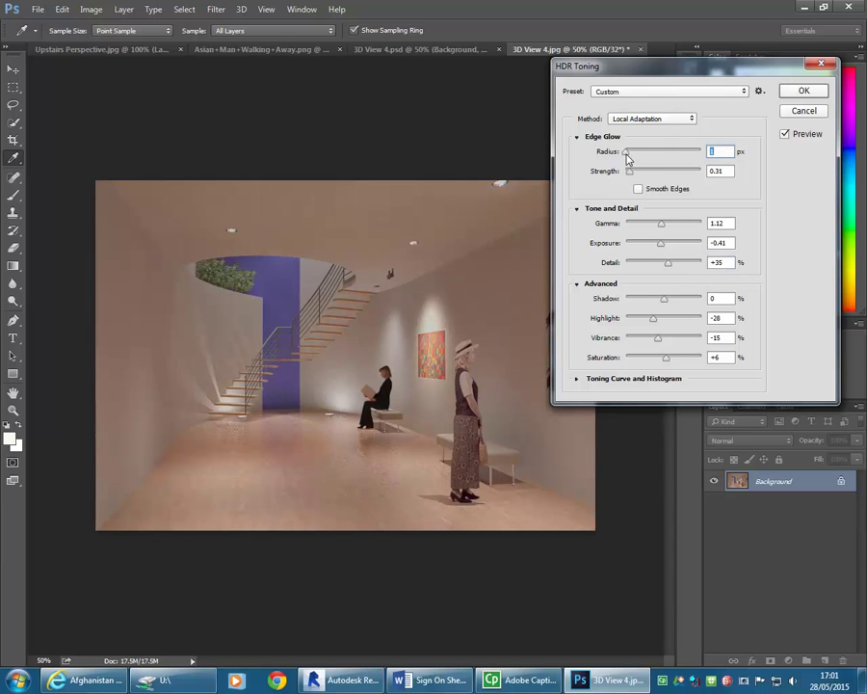
pyautogui.moveTo(631, 176)
pyautogui.mouseDown()
pyautogui.moveTo(642, 175)
pyautogui.moveTo(630, 173)
pyautogui.mouseUp()
pyautogui.moveTo(652, 321)
pyautogui.mouseDown()
pyautogui.moveTo(661, 325)
pyautogui.moveTo(652, 324)
pyautogui.moveTo(661, 305)
pyautogui.mouseUp()
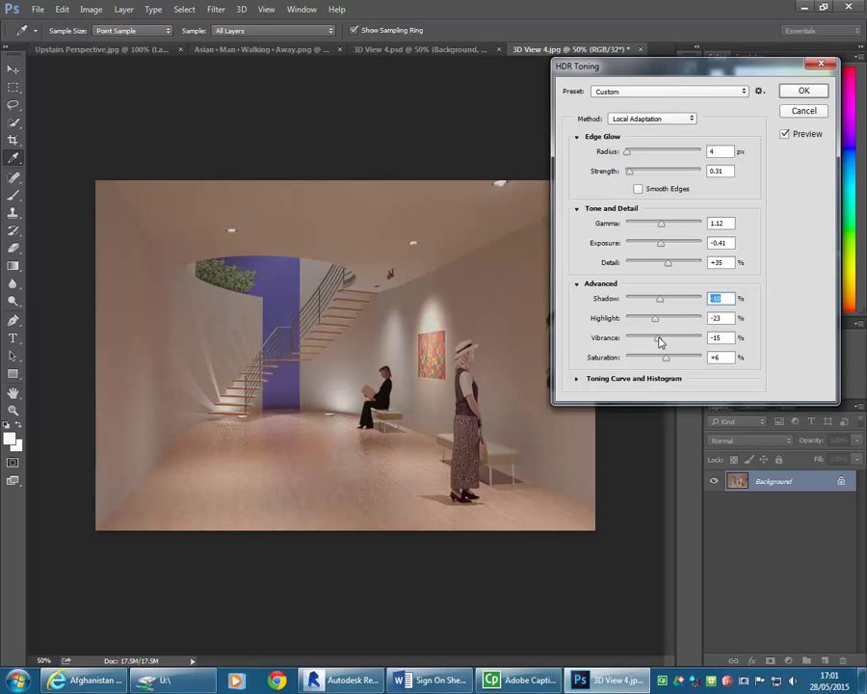
pyautogui.moveTo(659, 344); pyautogui.dragTo(671, 343)
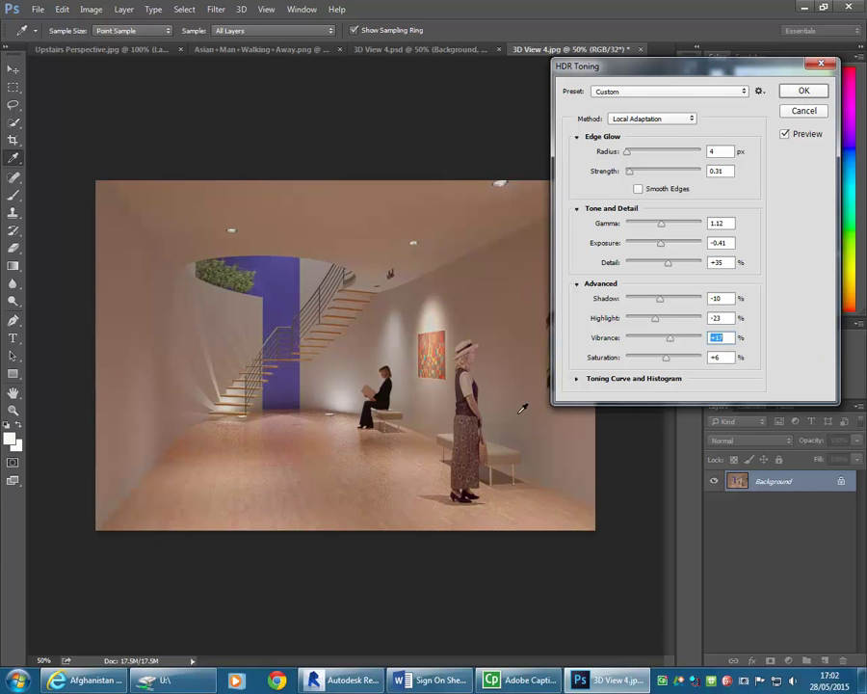
pyautogui.click(784, 135)
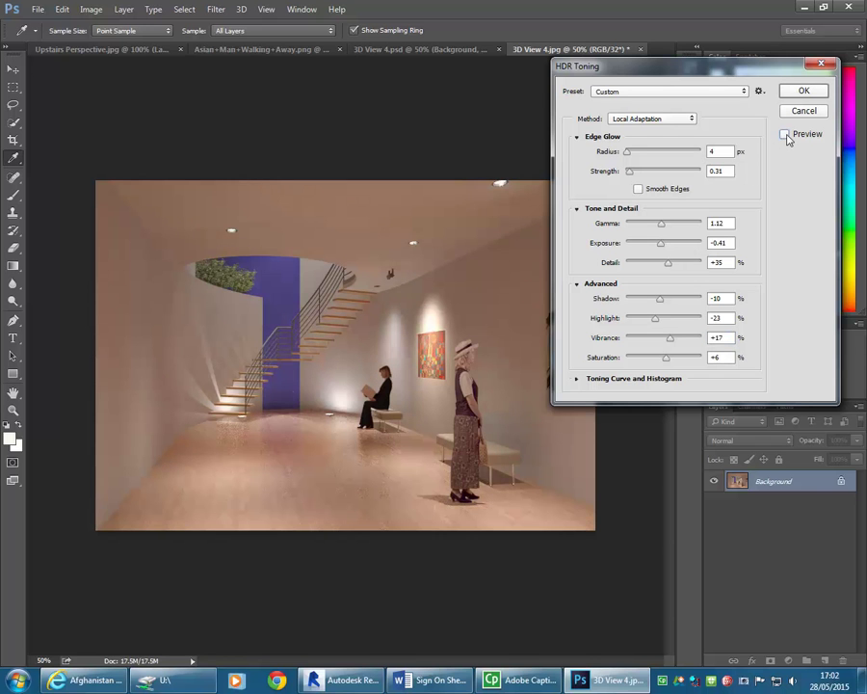
pyautogui.click(785, 135)
pyautogui.click(785, 135)
pyautogui.click(785, 135)
pyautogui.click(785, 135)
pyautogui.click(785, 135)
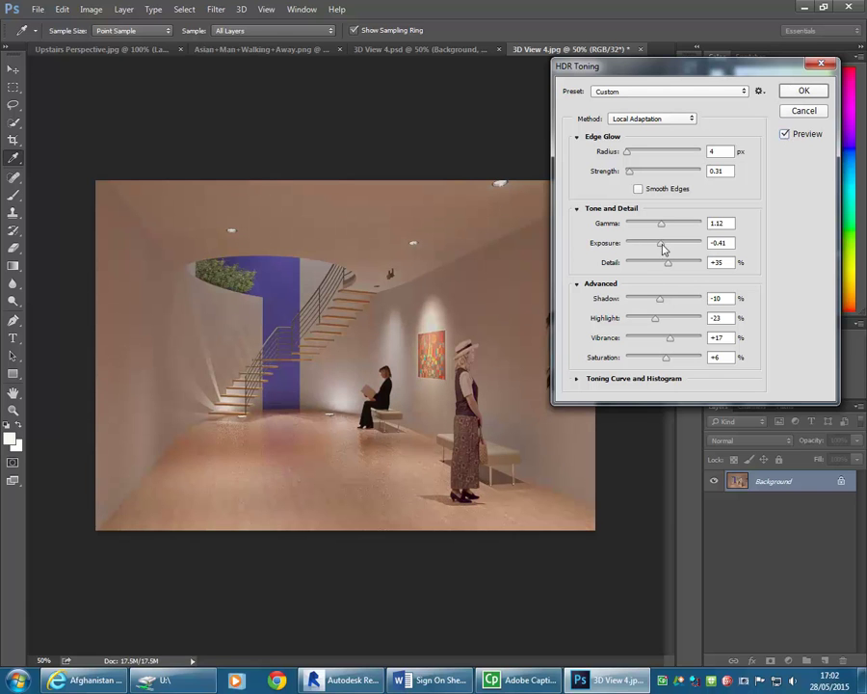
# Set the HDR Toning gamma to 1.47 and vibrance to -1%, check the preview, and apply the toning
pyautogui.moveTo(662, 225)
pyautogui.mouseDown()
pyautogui.moveTo(677, 228)
pyautogui.moveTo(654, 227)
pyautogui.mouseUp()
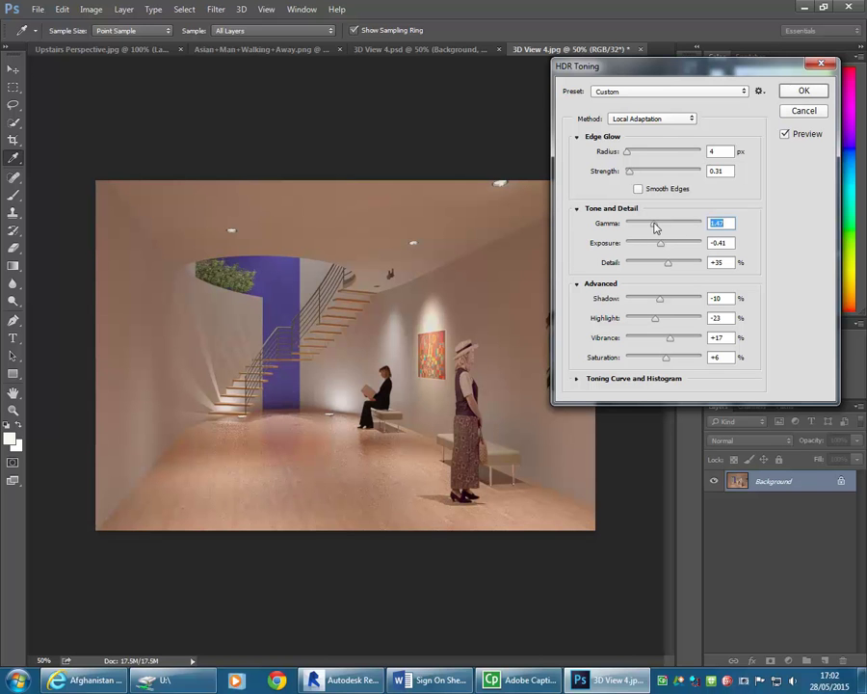
pyautogui.click(785, 135)
pyautogui.click(784, 134)
pyautogui.moveTo(671, 338); pyautogui.dragTo(663, 341)
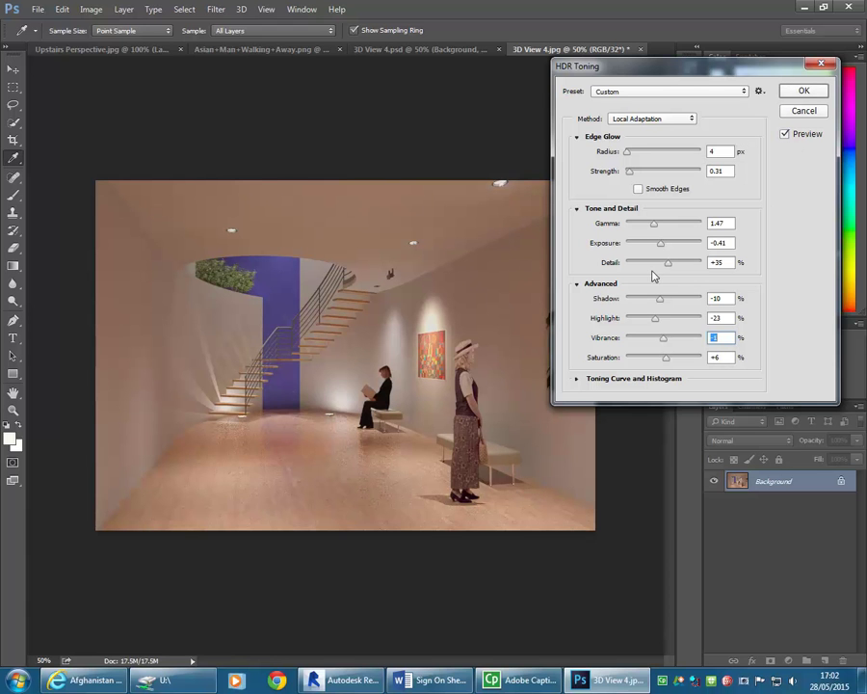
pyautogui.click(803, 90)
pyautogui.press('v')
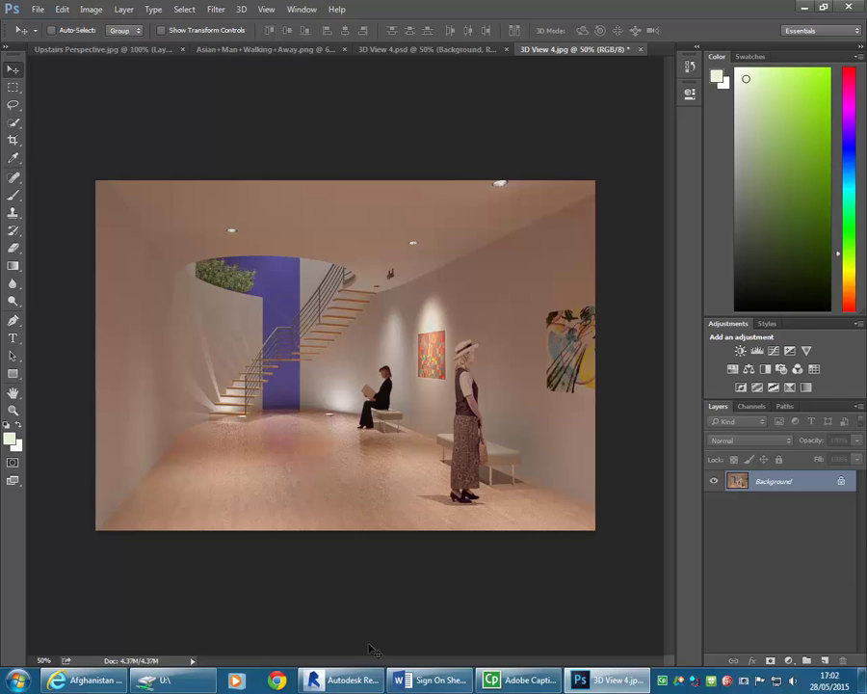
# Check the rendering progress in Revit, return to Photoshop, and compare 3D View 4.psd with the HDR-toned 3D View 4.jpg
pyautogui.moveTo(350, 685)
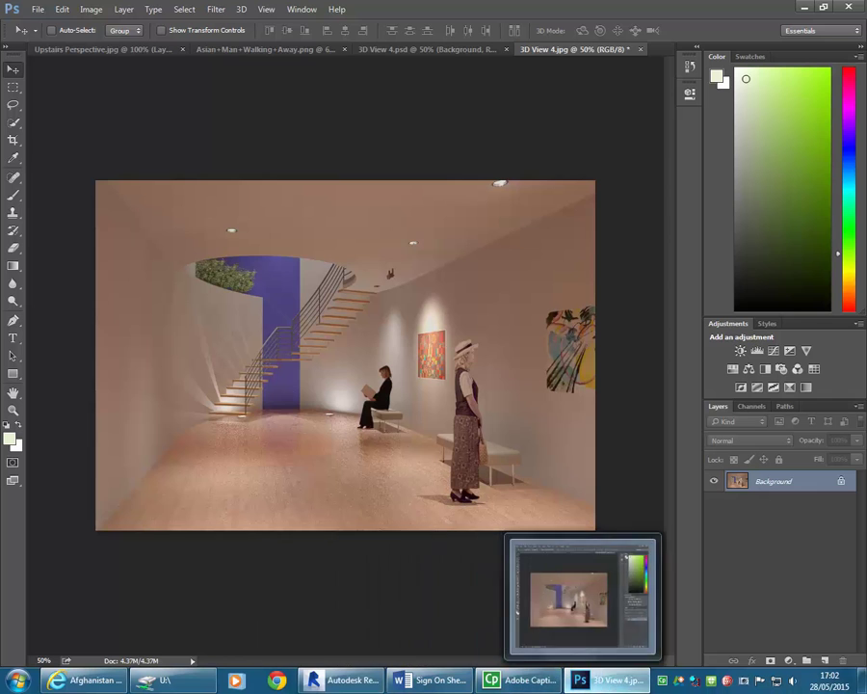
pyautogui.click(343, 684)
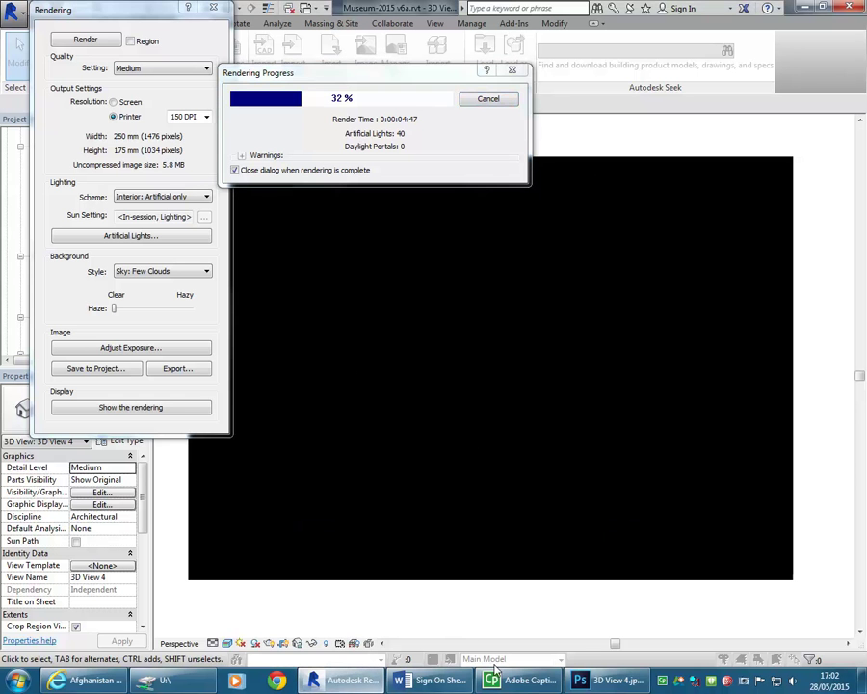
pyautogui.click(606, 680)
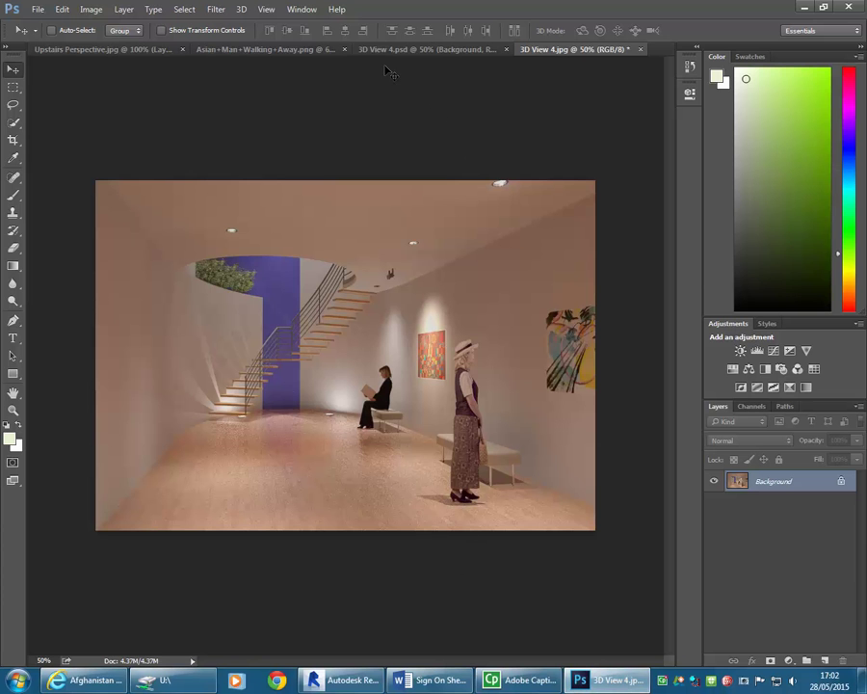
pyautogui.click(419, 50)
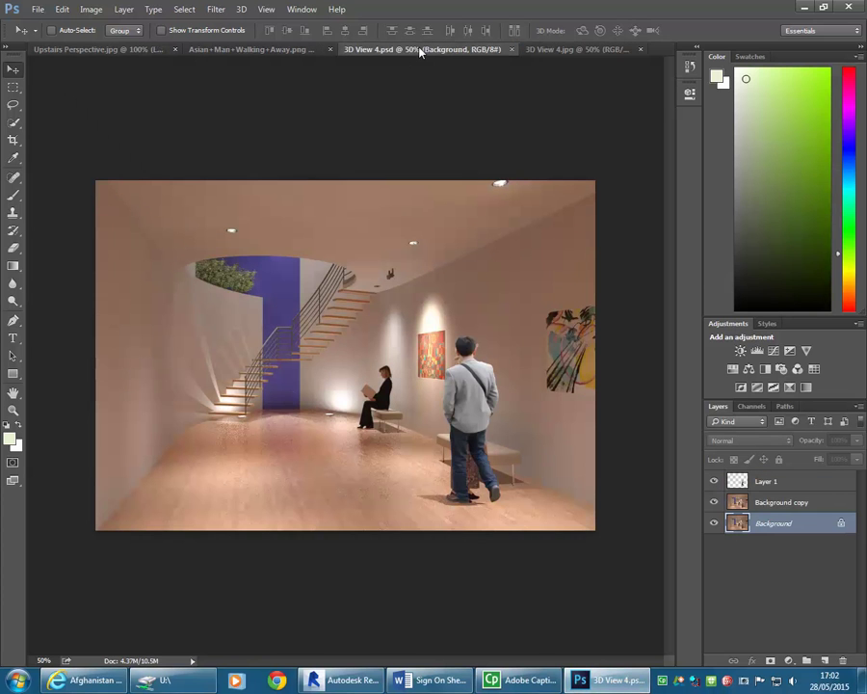
pyautogui.click(567, 51)
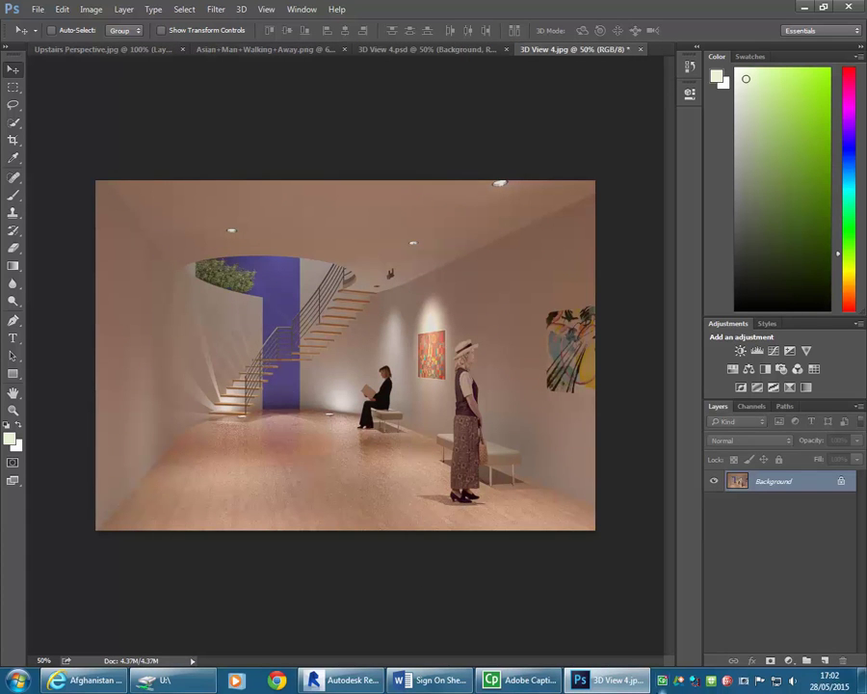